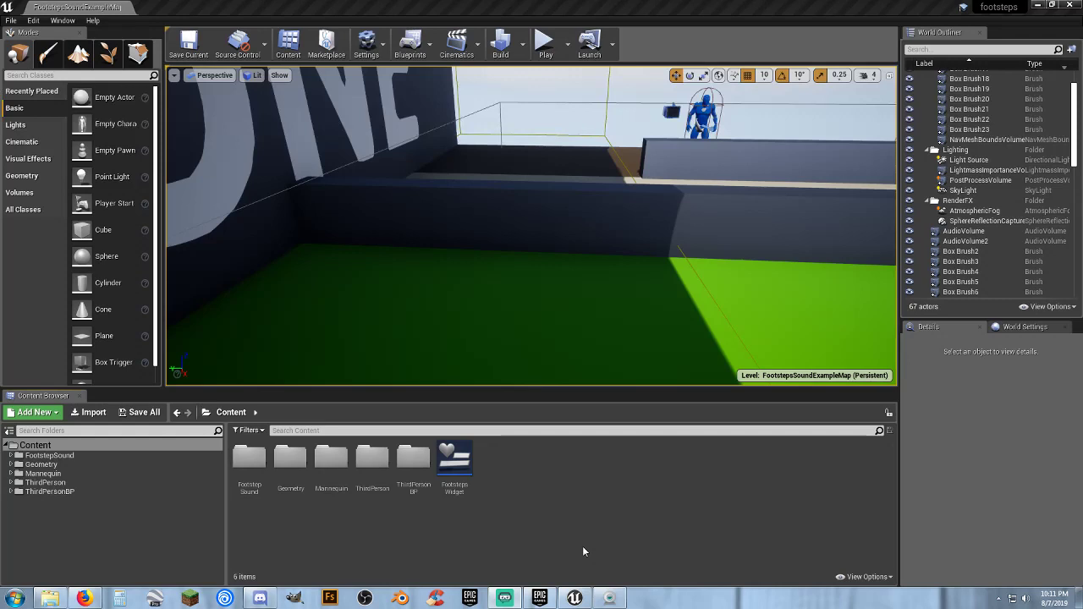
{"action": "left_click", "coordinate": [609, 598]}
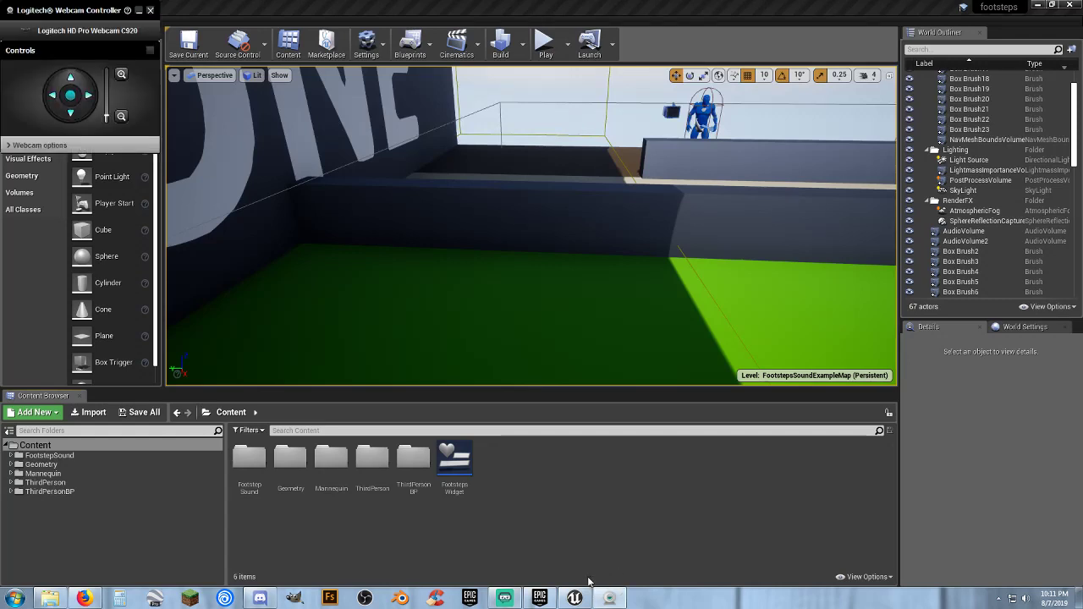
{"action": "left_click", "coordinate": [138, 10]}
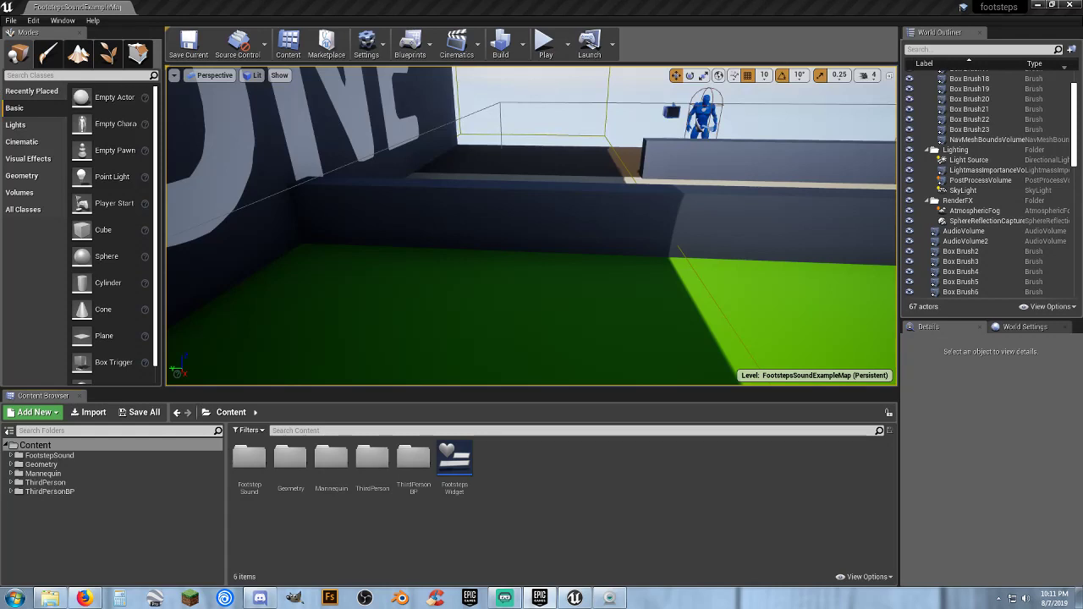
In the Epic Games Launcher marketplace, view the Free For The Month products and open the Footsteps Sounds with Blueprint Setup page
{"action": "left_click_drag", "start_coordinate": [0, 135], "coordinate": [465, 91]}
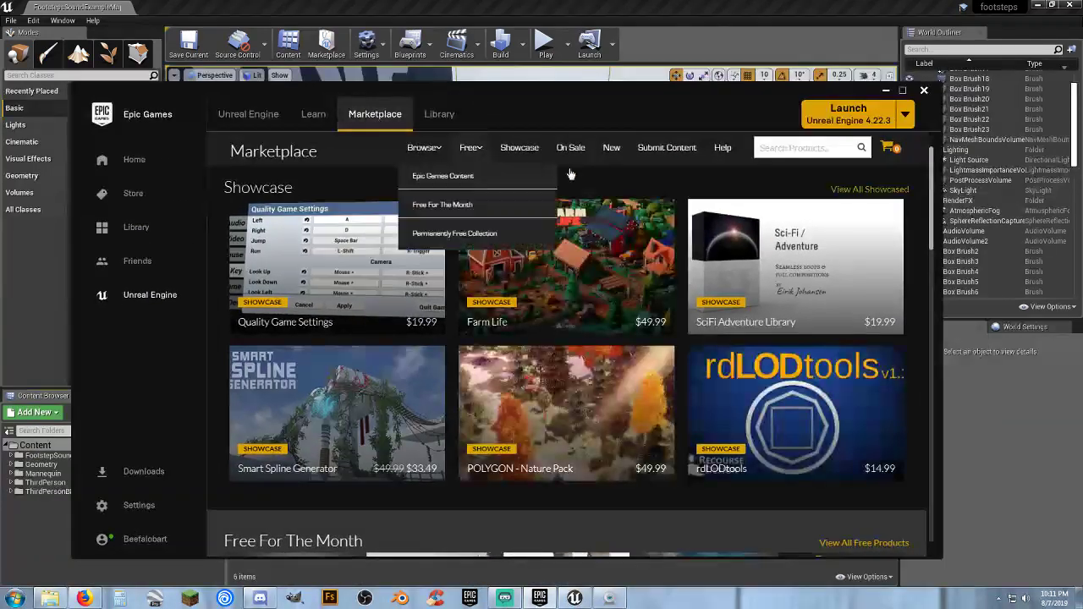
{"action": "scroll", "coordinate": [658, 264], "scroll_direction": "down", "scroll_amount": 3}
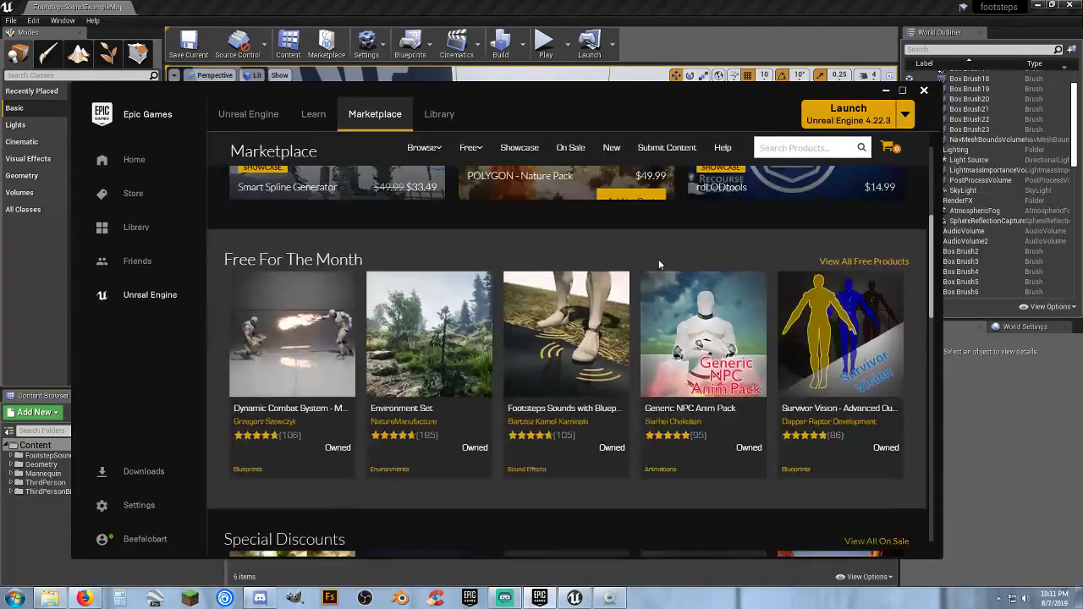
{"action": "scroll", "coordinate": [658, 264], "scroll_direction": "down", "scroll_amount": 1}
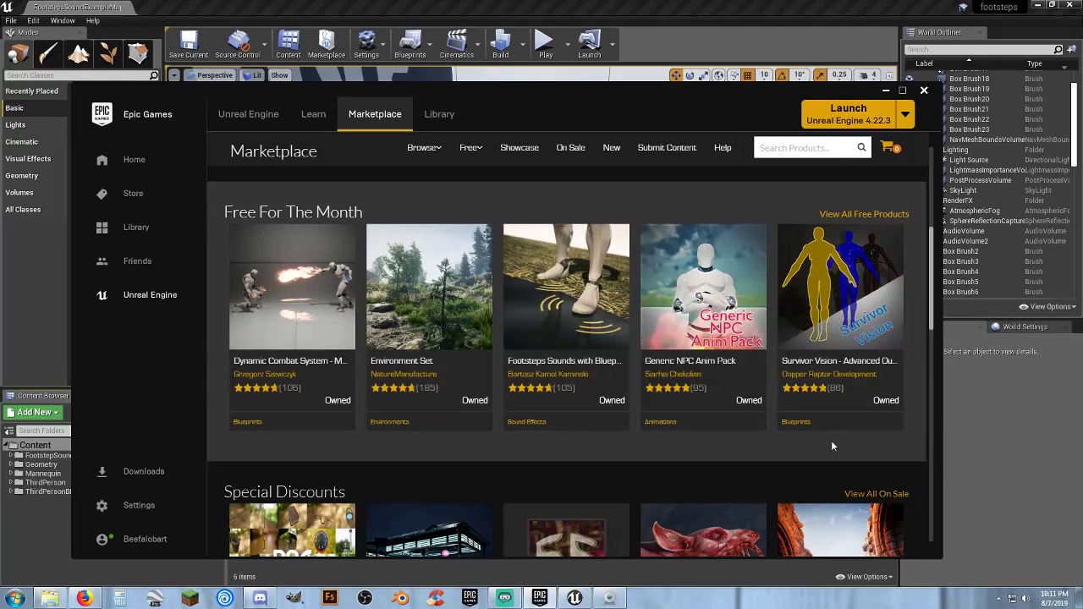
{"action": "scroll", "coordinate": [831, 441], "scroll_direction": "down", "scroll_amount": 1}
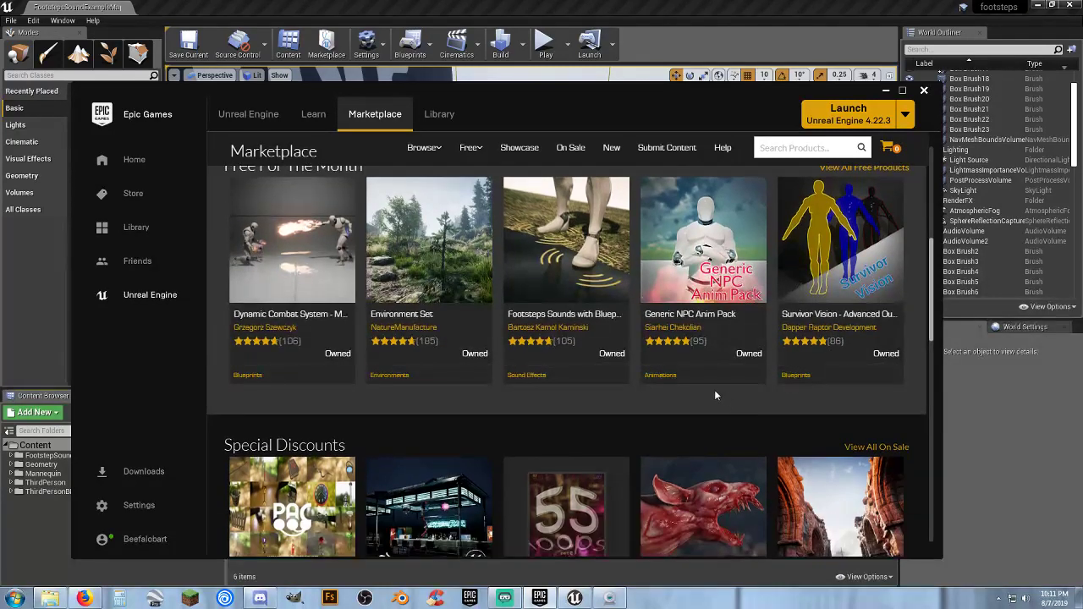
{"action": "scroll", "coordinate": [715, 395], "scroll_direction": "up", "scroll_amount": 1}
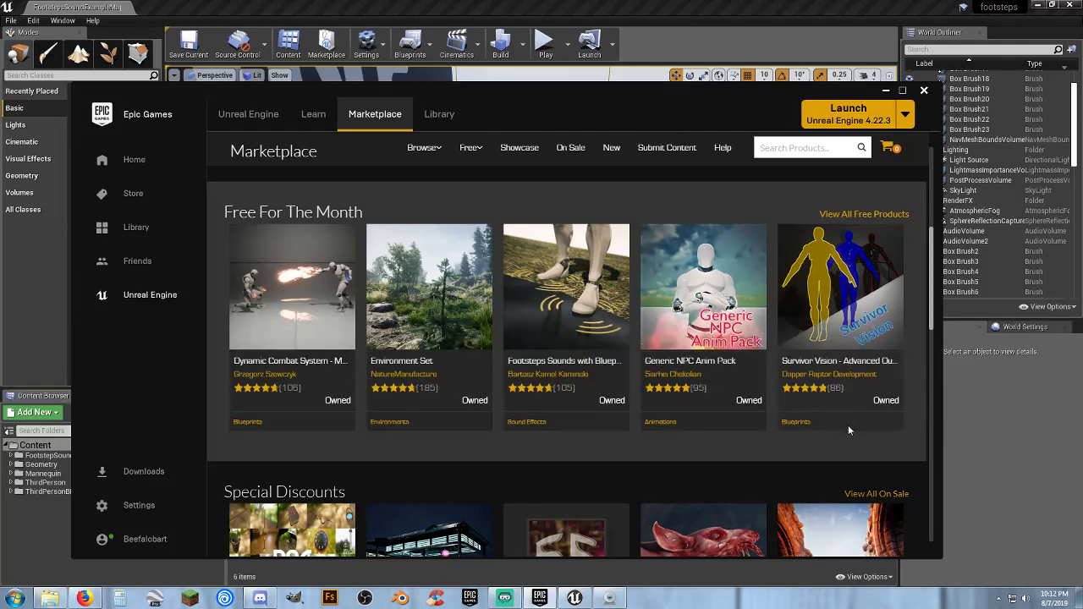
{"action": "left_click", "coordinate": [580, 301]}
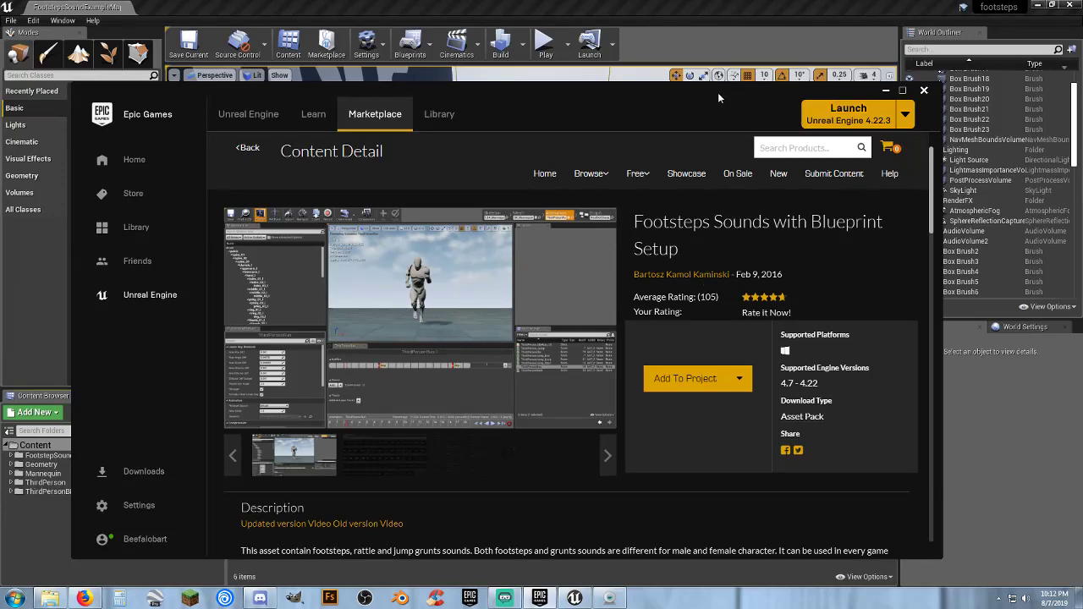
{"action": "left_click_drag", "start_coordinate": [717, 93], "coordinate": [0, 171]}
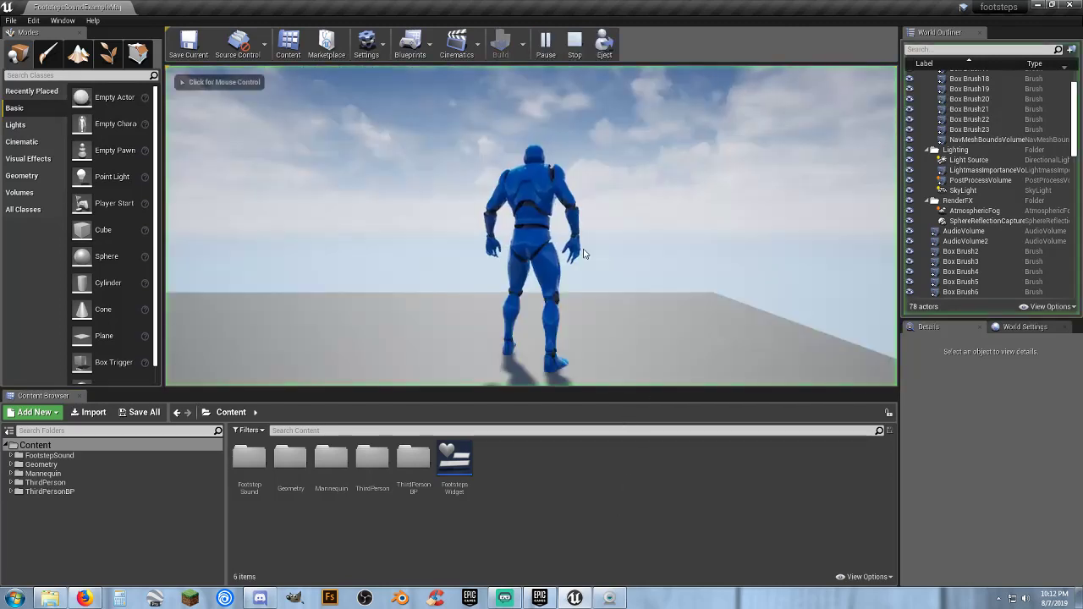
Play-test the example level in Unreal Editor, running and jumping the character over the walls and coloured floor surfaces, and end the session
{"action": "left_click", "coordinate": [498, 265]}
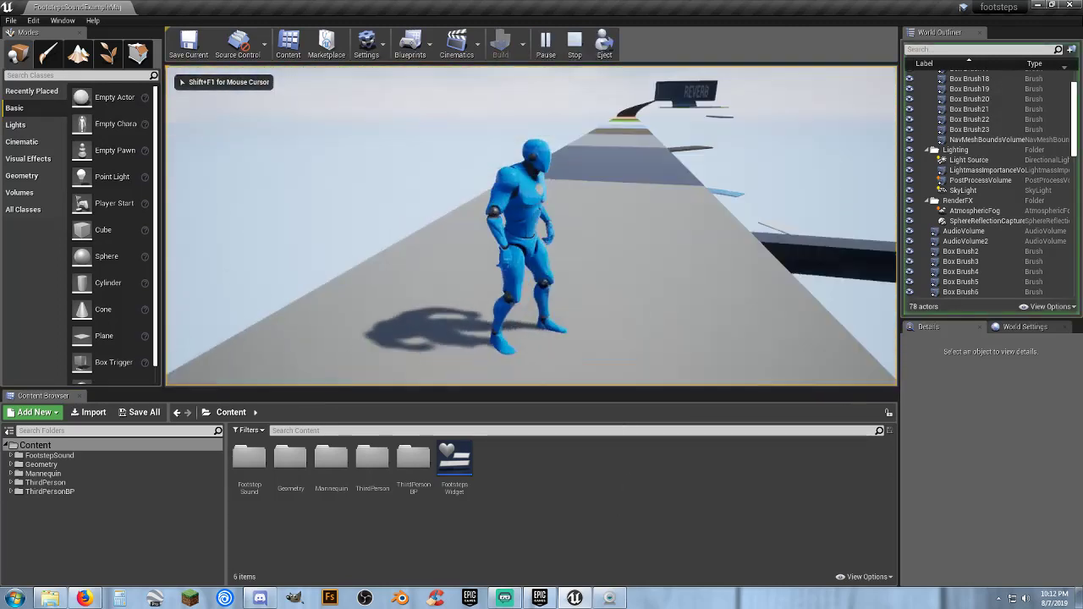
{"action": "key", "text": "w"}
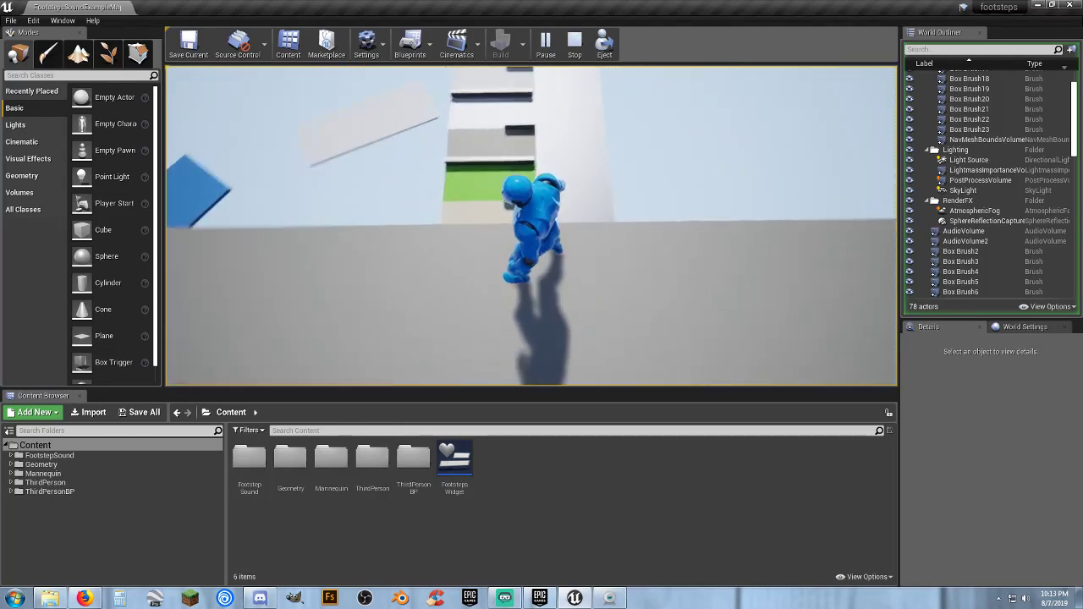
{"action": "key", "text": "space"}
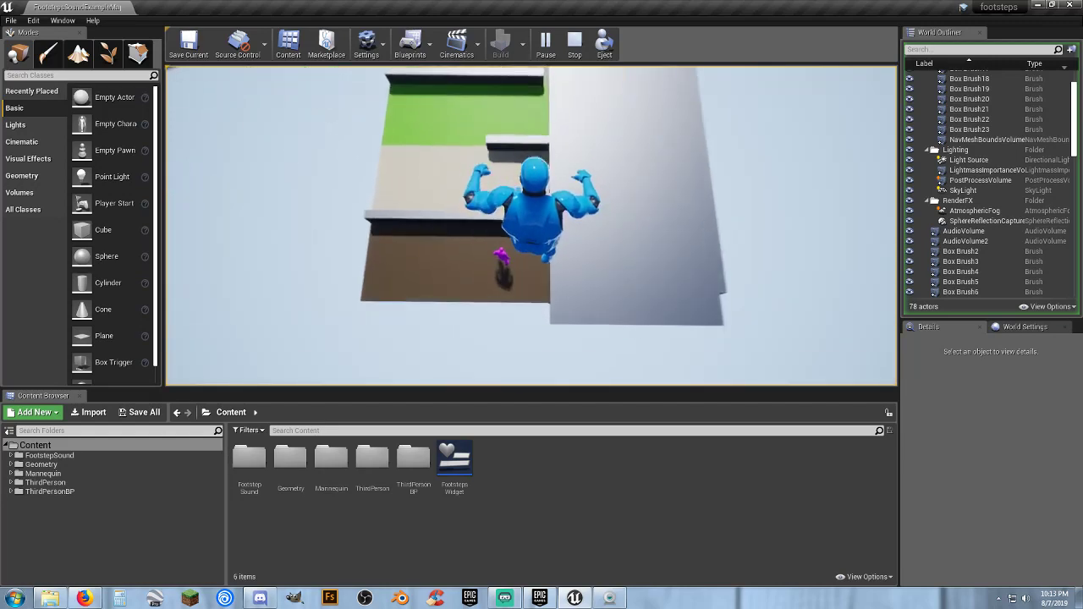
{"action": "key", "text": "space"}
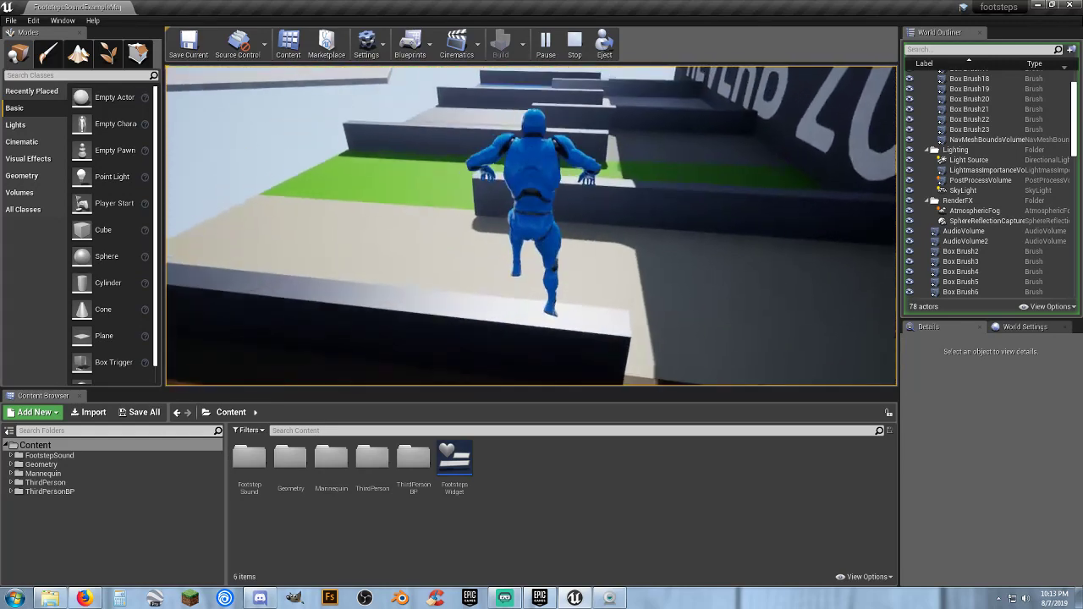
{"action": "key", "text": "space"}
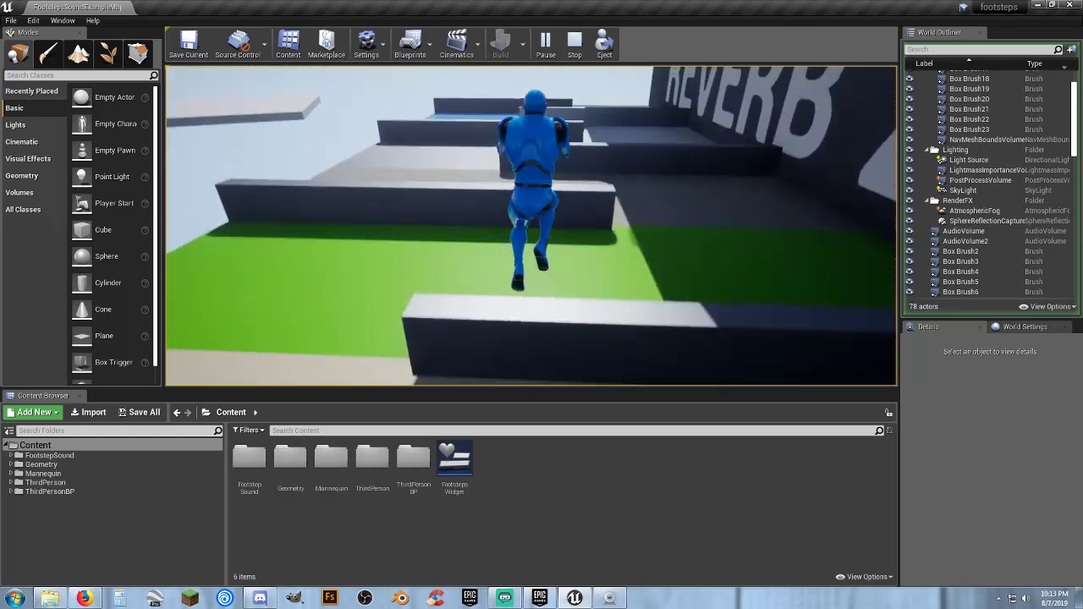
{"action": "key", "text": "space"}
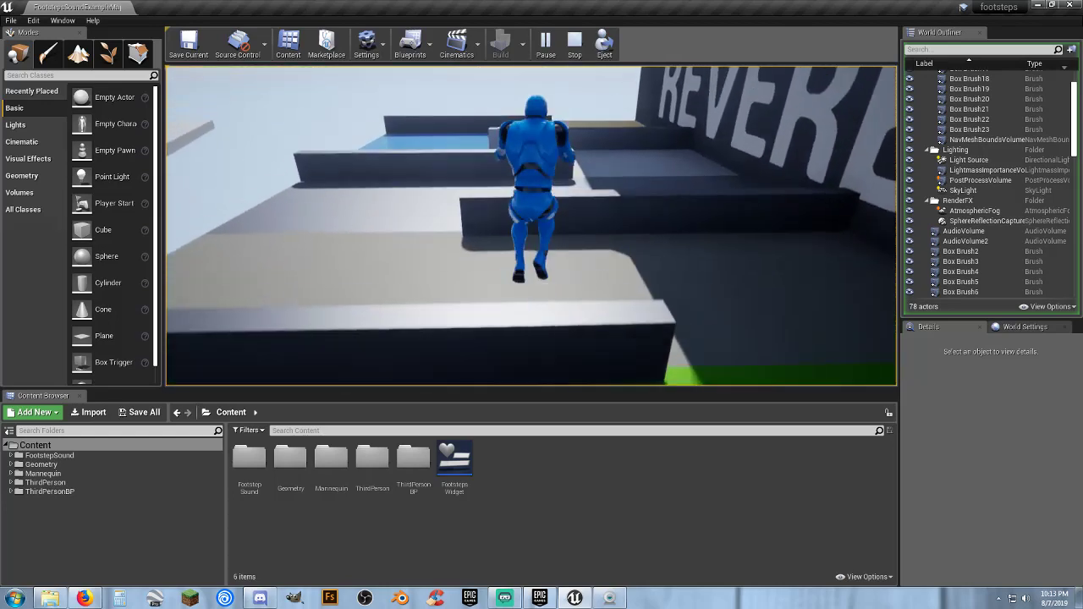
{"action": "key", "text": "space"}
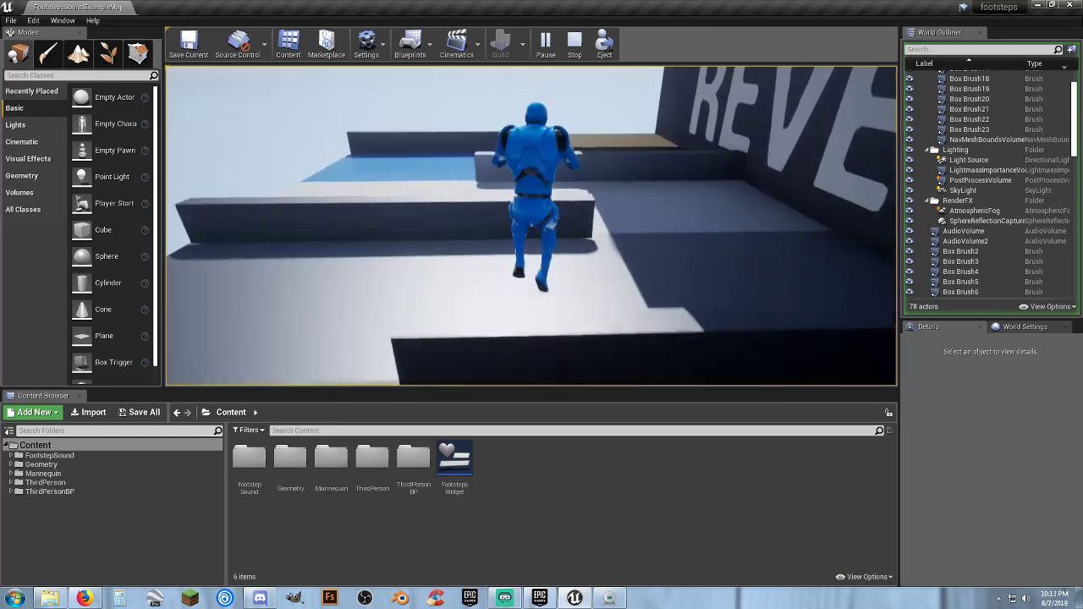
{"action": "key", "text": "space"}
{"action": "key", "text": "space"}
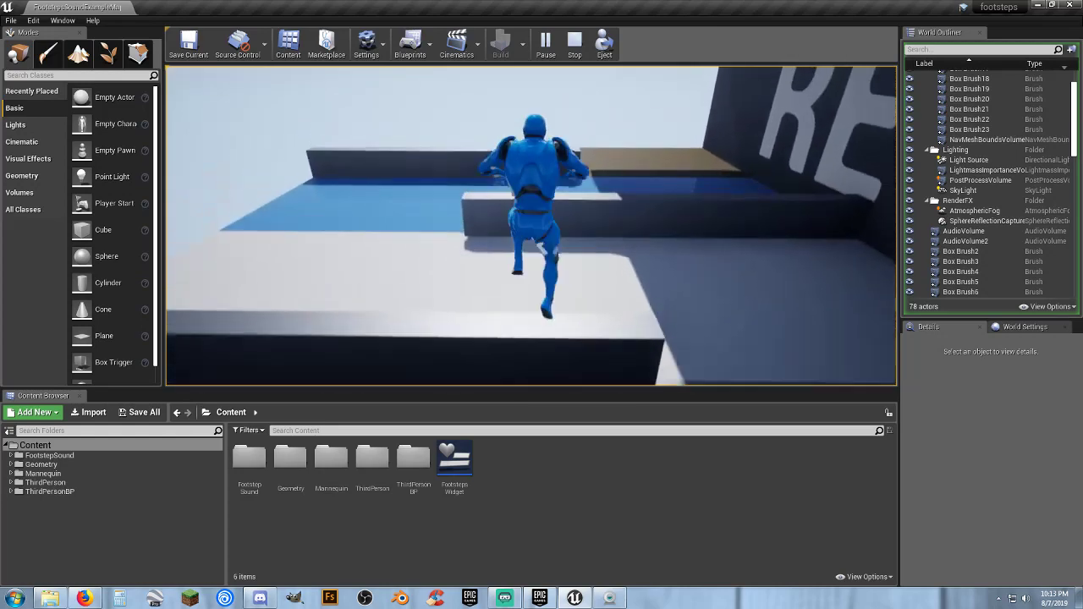
{"action": "key", "text": "space"}
{"action": "key", "text": "space"}
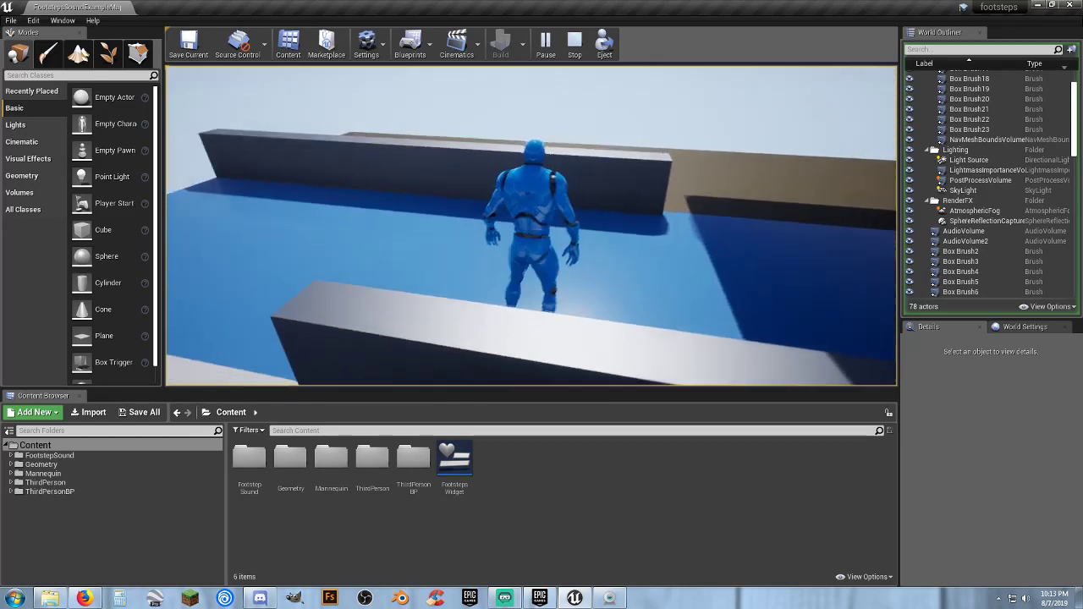
{"action": "key", "text": "w"}
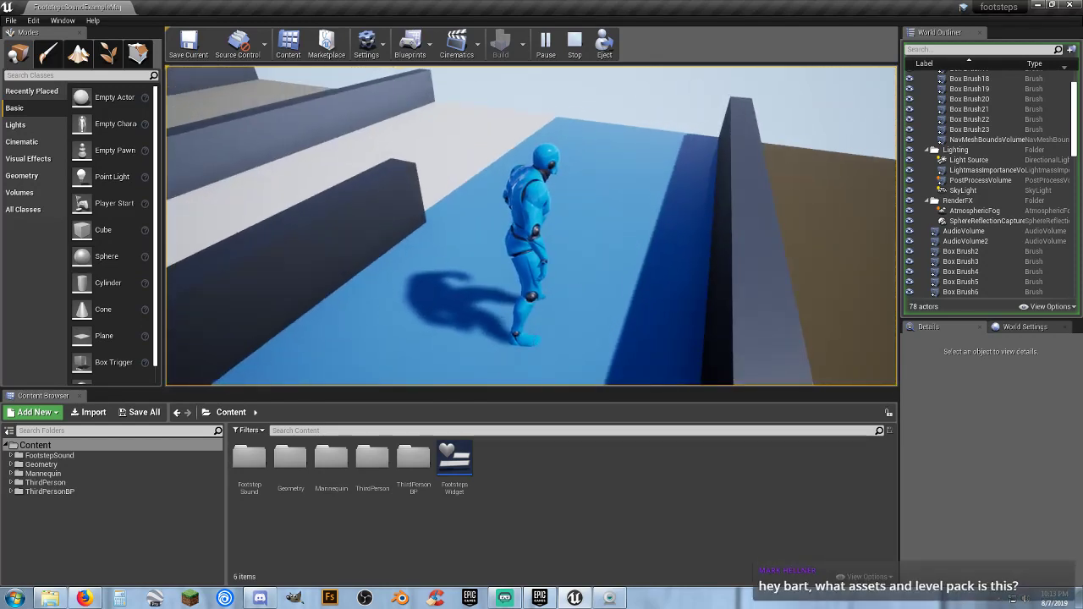
{"action": "key", "text": "Escape"}
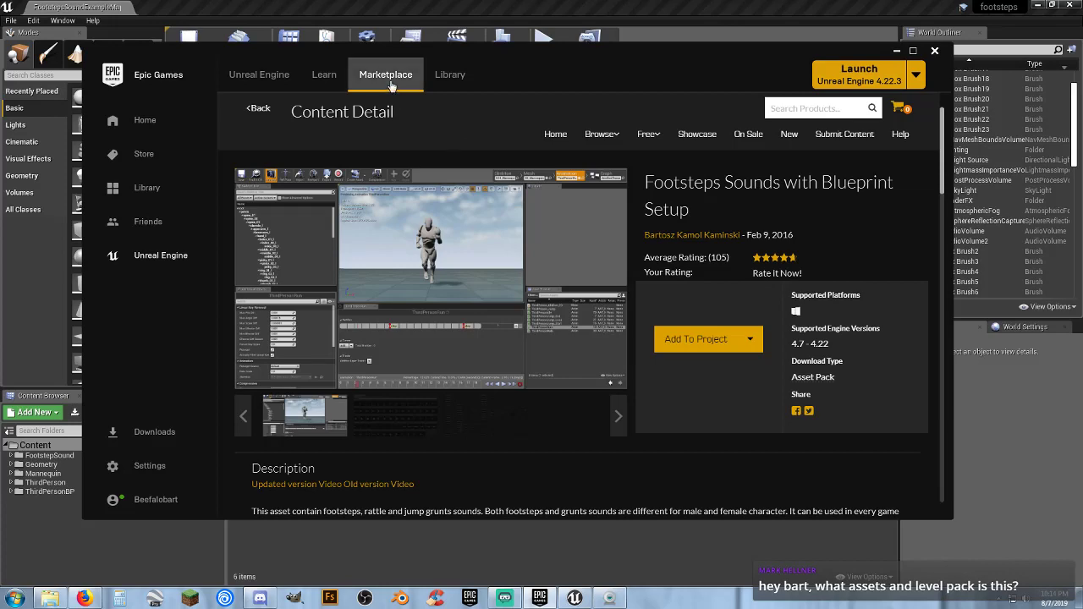
In the Epic Games Launcher marketplace, view the full Free For The Month product listing, and minimize the launcher
{"action": "left_click", "coordinate": [257, 108]}
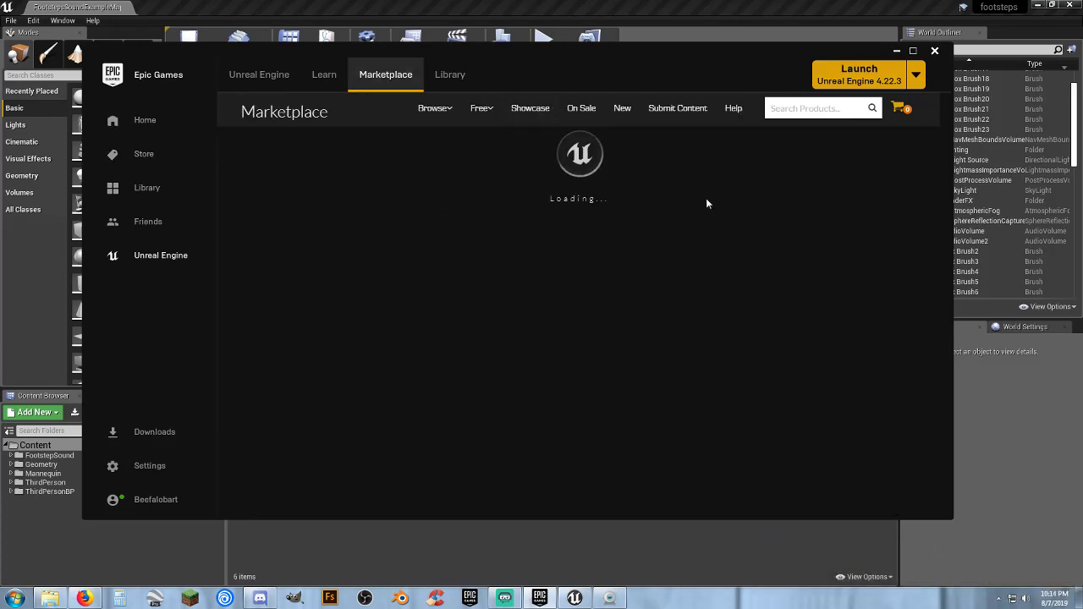
{"action": "scroll", "coordinate": [606, 219], "scroll_direction": "down", "scroll_amount": 3}
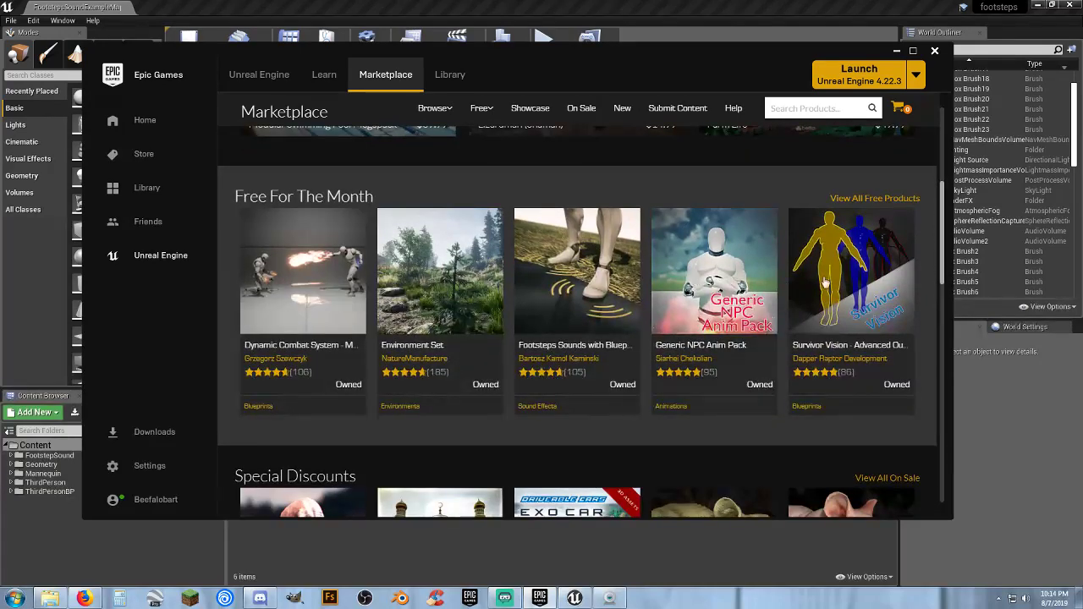
{"action": "mouse_move", "coordinate": [480, 116]}
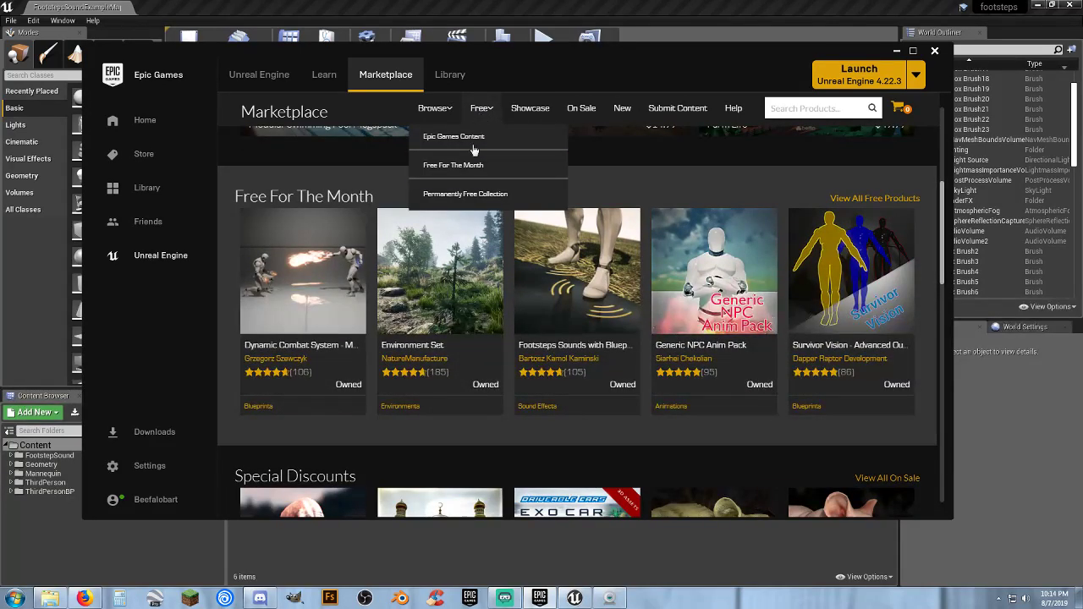
{"action": "left_click", "coordinate": [469, 174]}
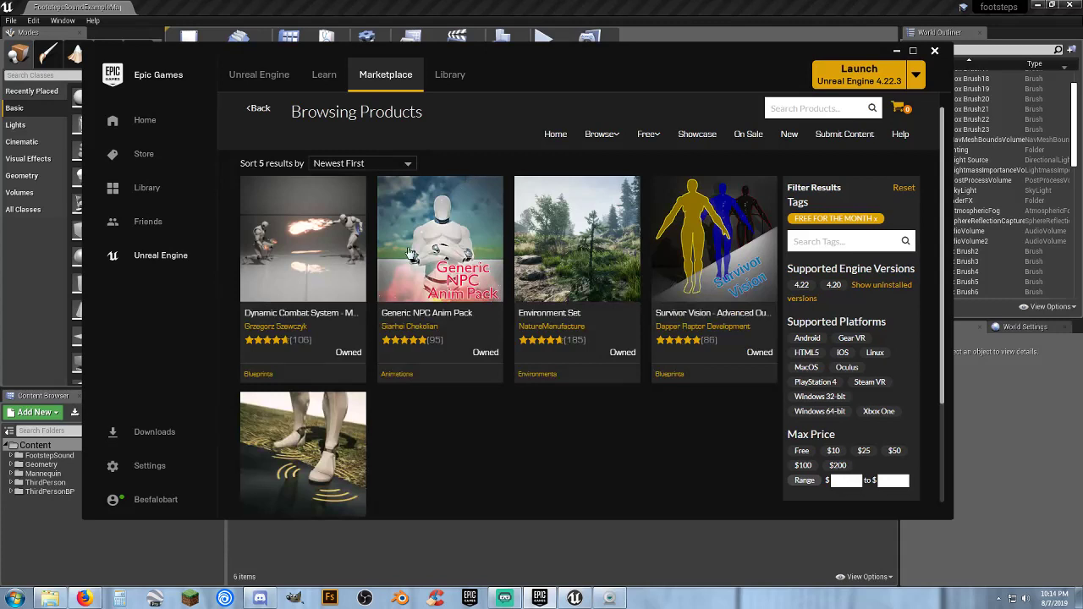
{"action": "scroll", "coordinate": [497, 436], "scroll_direction": "down", "scroll_amount": 1}
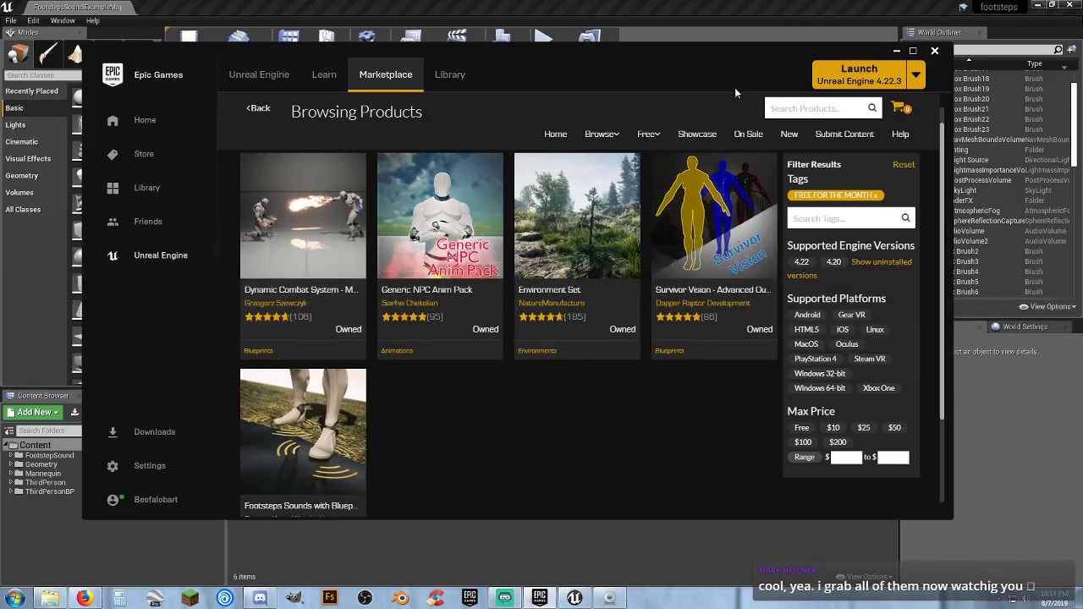
{"action": "left_click", "coordinate": [897, 51]}
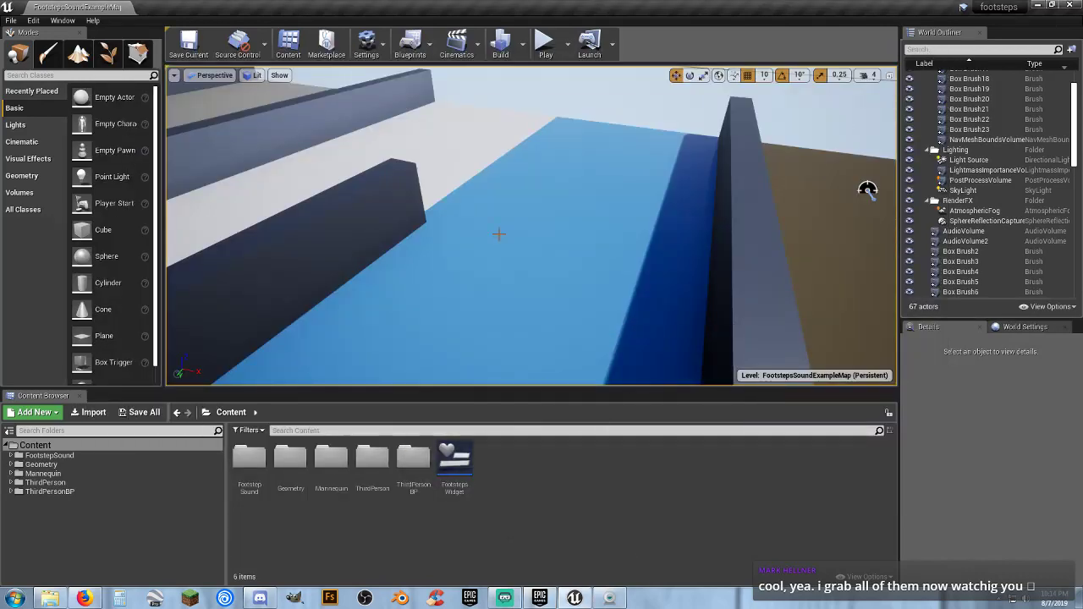
Play the level again in Unreal Editor, walk the character to the walled floor-surface area, and stop the play session
{"action": "left_click", "coordinate": [546, 44]}
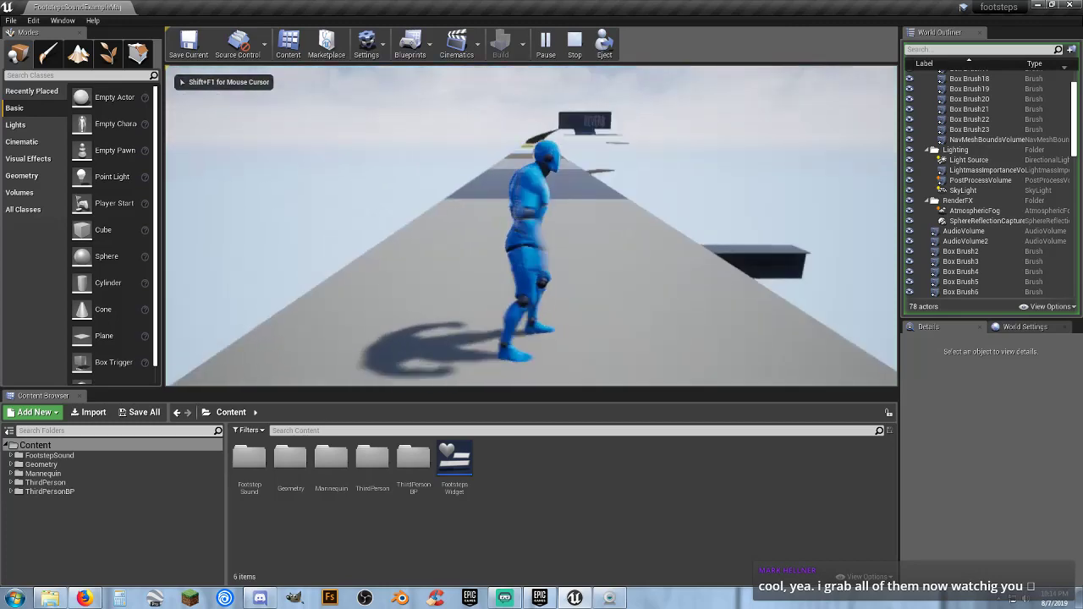
{"action": "key", "text": "w"}
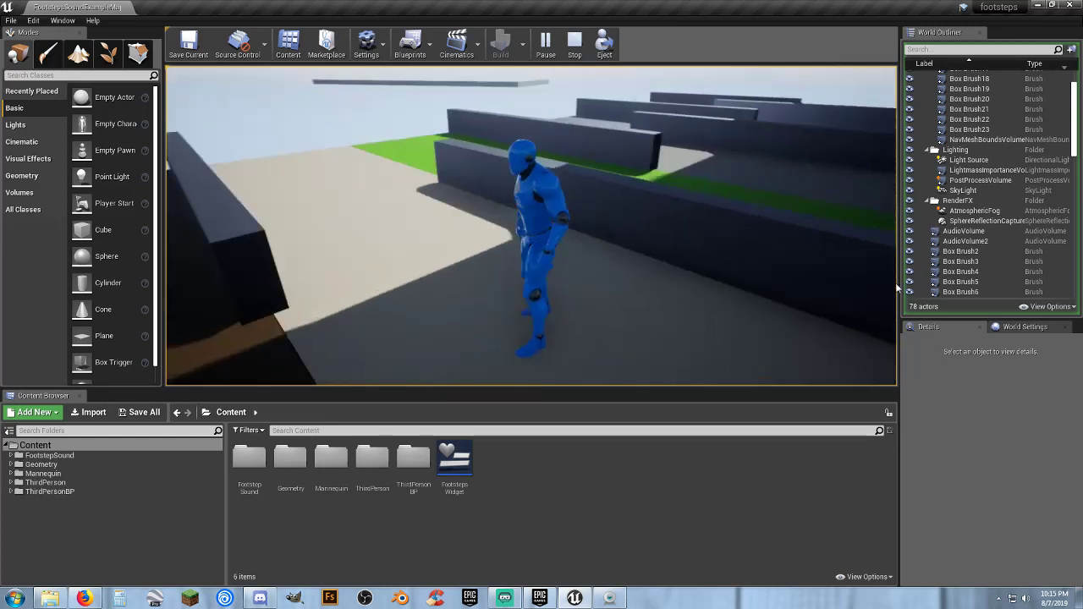
{"action": "key", "text": "Escape"}
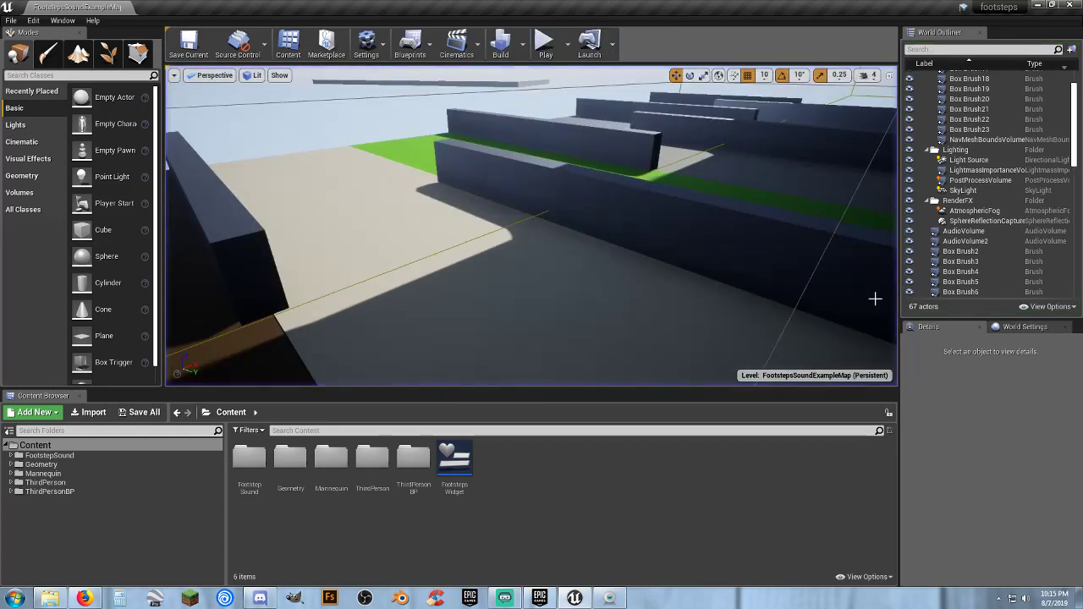
Open the FootstepsWidget asset to examine its text elements in the designer, and close it
{"action": "double_click", "coordinate": [455, 464]}
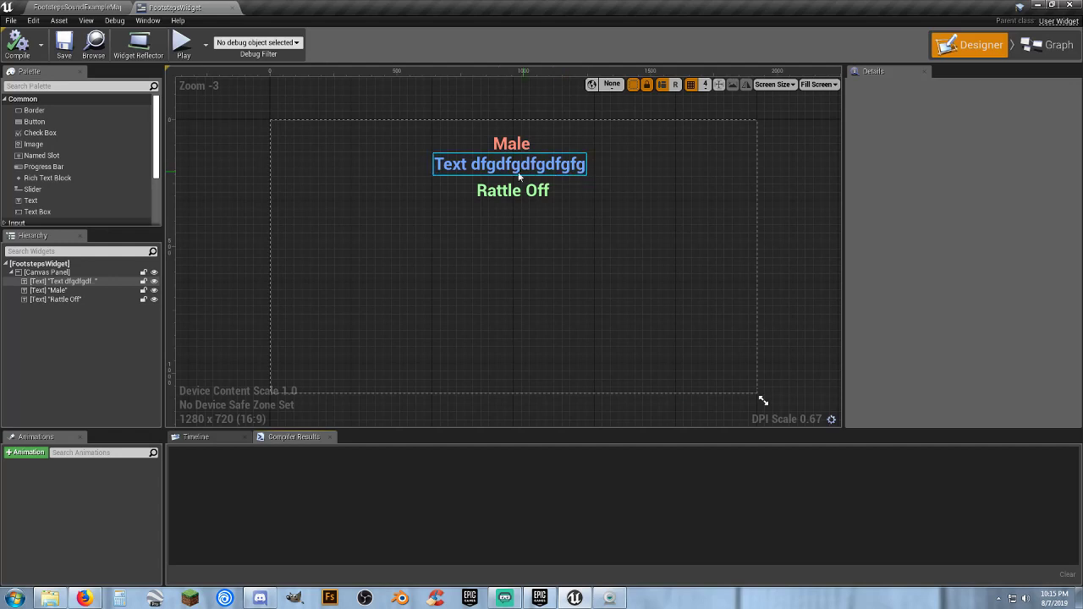
{"action": "left_click", "coordinate": [234, 8]}
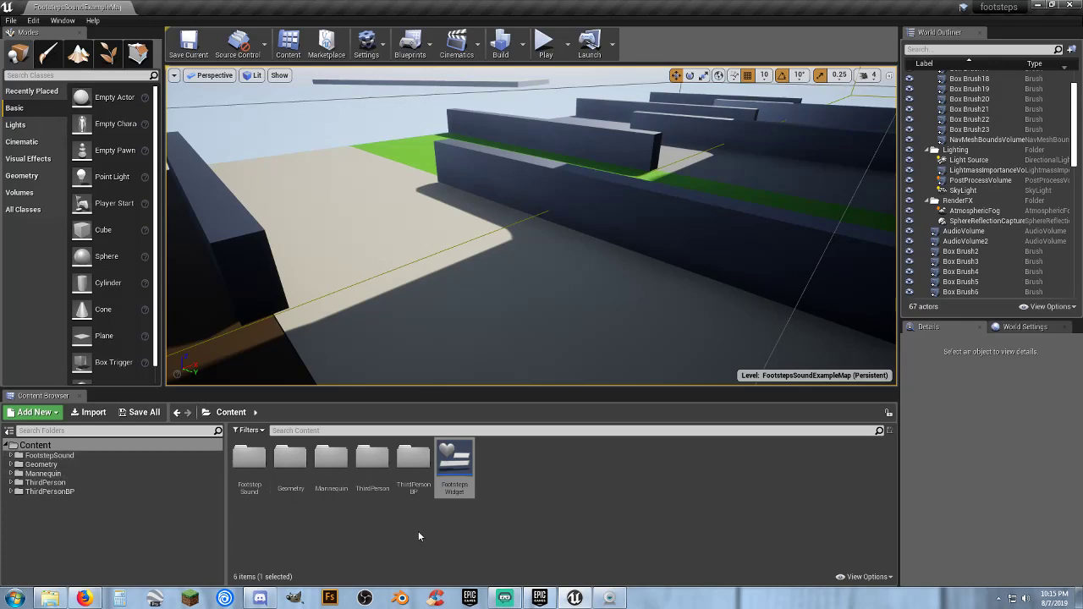
Show the FootstepSound folder's contents, expand it in the folder tree, and collapse its Materials and FootstepsCharacter subfolders
{"action": "left_click", "coordinate": [51, 455]}
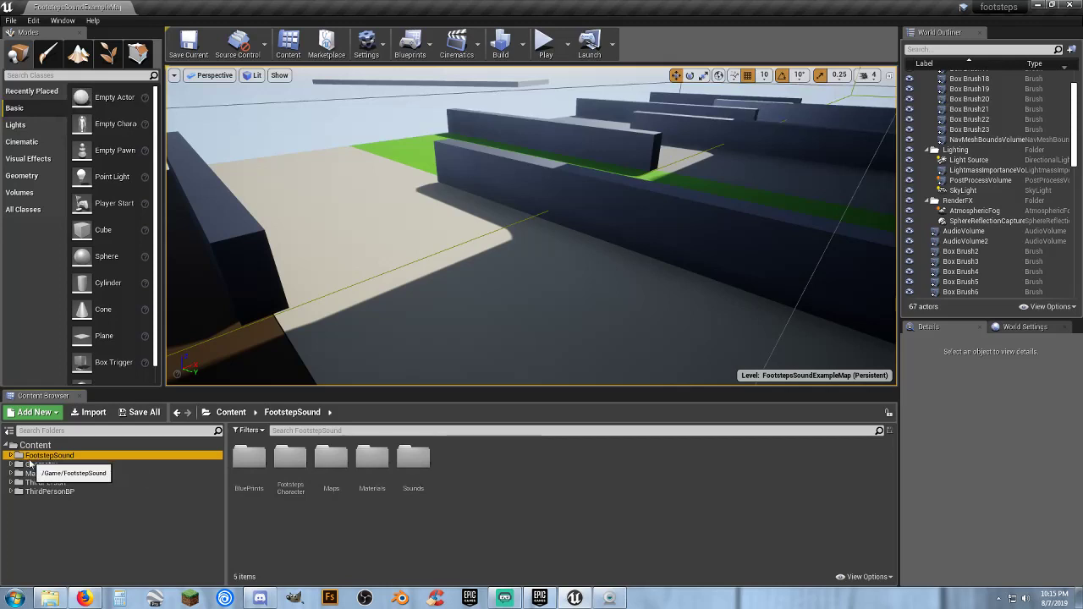
{"action": "left_click", "coordinate": [11, 455]}
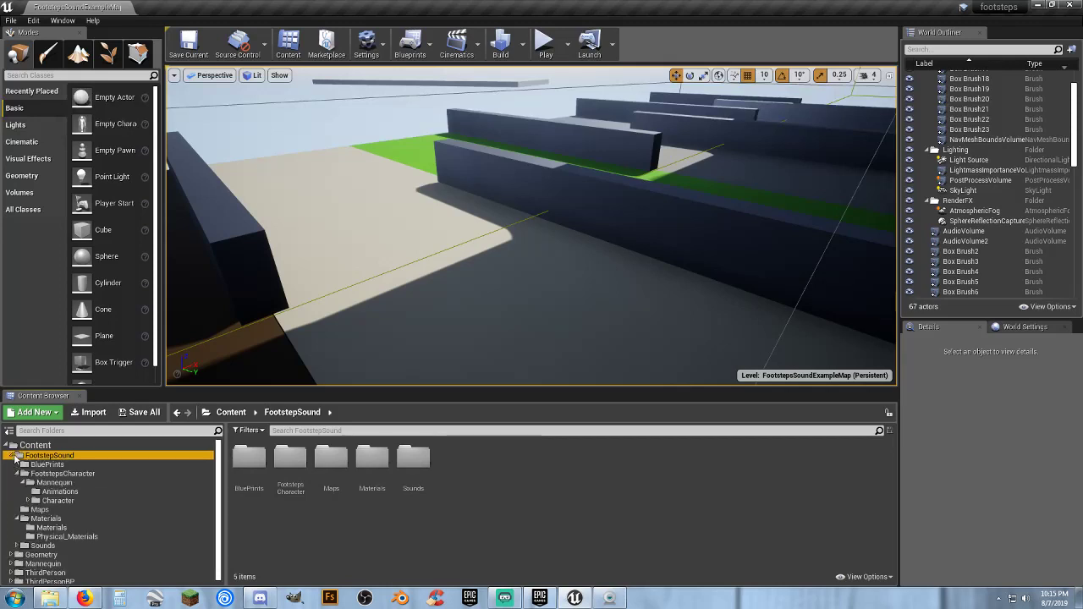
{"action": "left_click", "coordinate": [17, 519]}
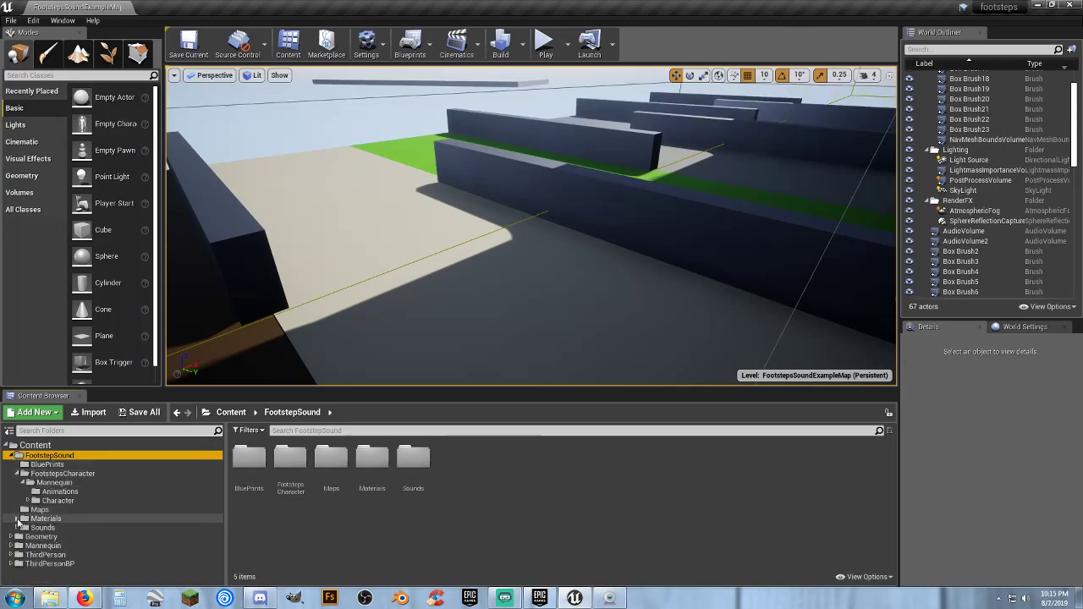
{"action": "left_click", "coordinate": [24, 483]}
{"action": "left_click", "coordinate": [17, 475]}
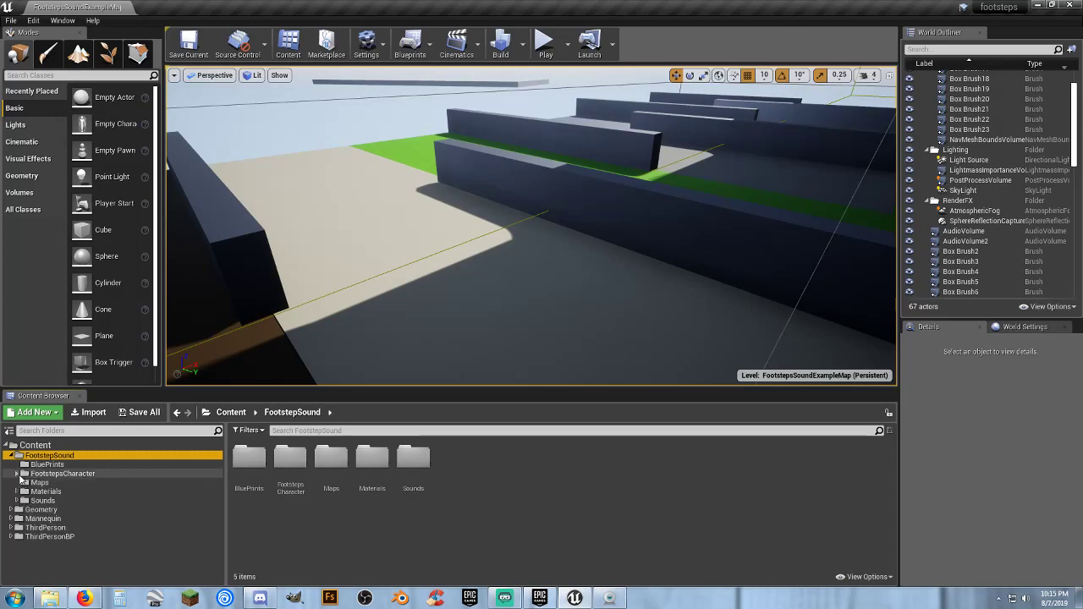
Show the BluePrints folder's contents, open the FootstepsCharacterGameMode asset to view its class defaults, and close it
{"action": "left_click", "coordinate": [44, 464]}
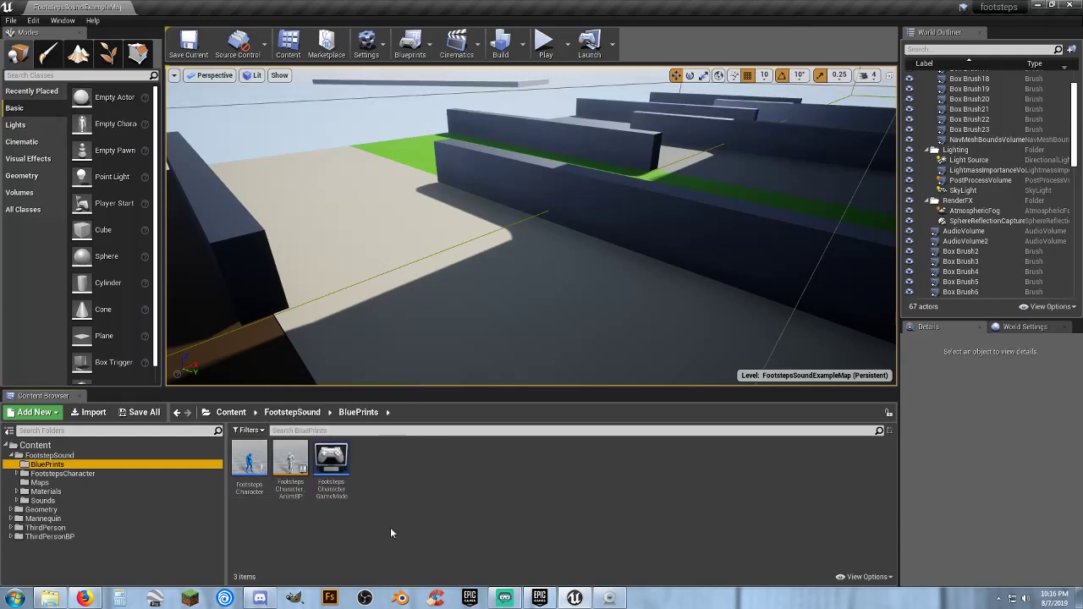
{"action": "double_click", "coordinate": [331, 461]}
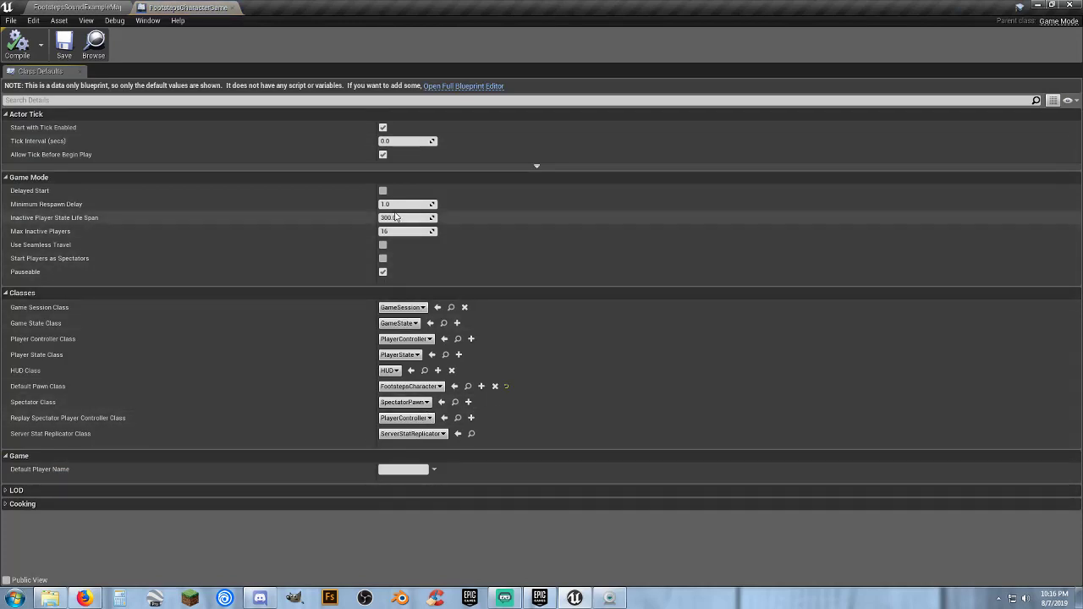
{"action": "left_click", "coordinate": [233, 8]}
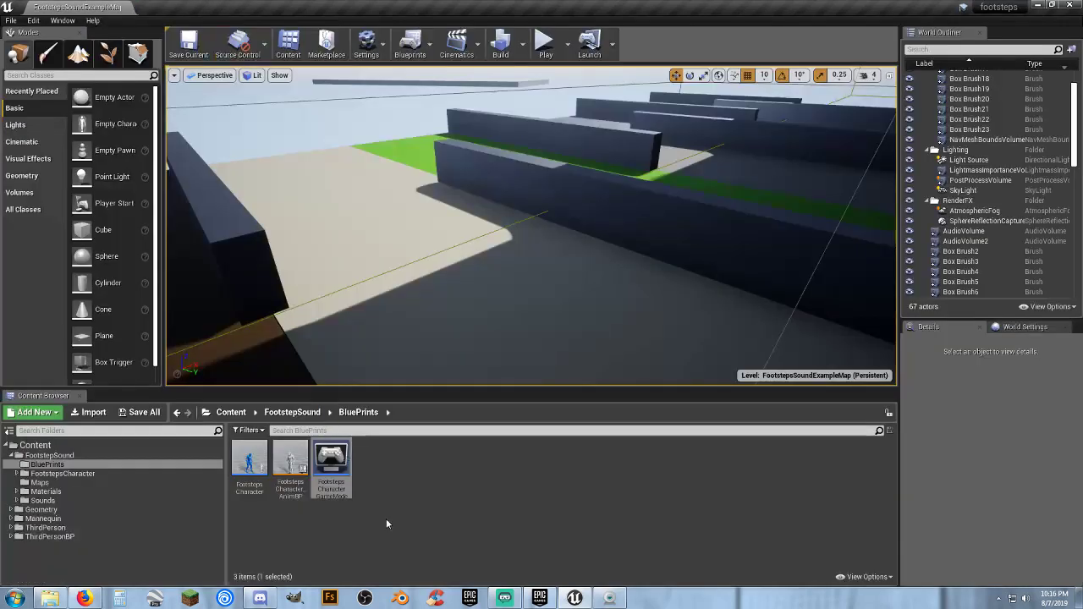
{"action": "left_click", "coordinate": [402, 542]}
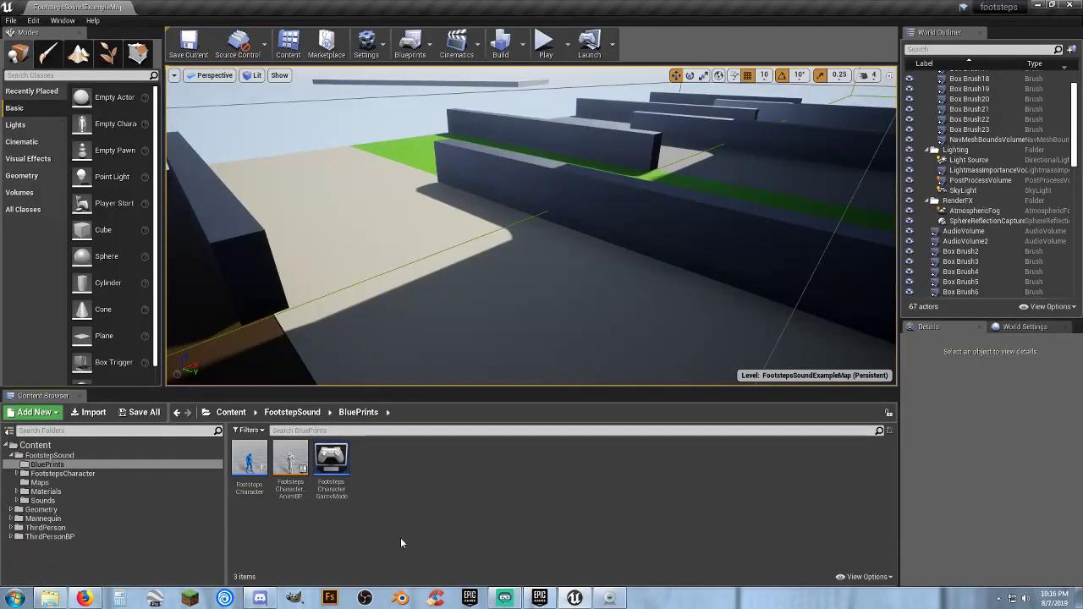
Open the FootstepsCharacter_AnimBP animation blueprint and view its whole Event Graph with all comment groups
{"action": "left_click", "coordinate": [292, 496]}
{"action": "double_click", "coordinate": [291, 494]}
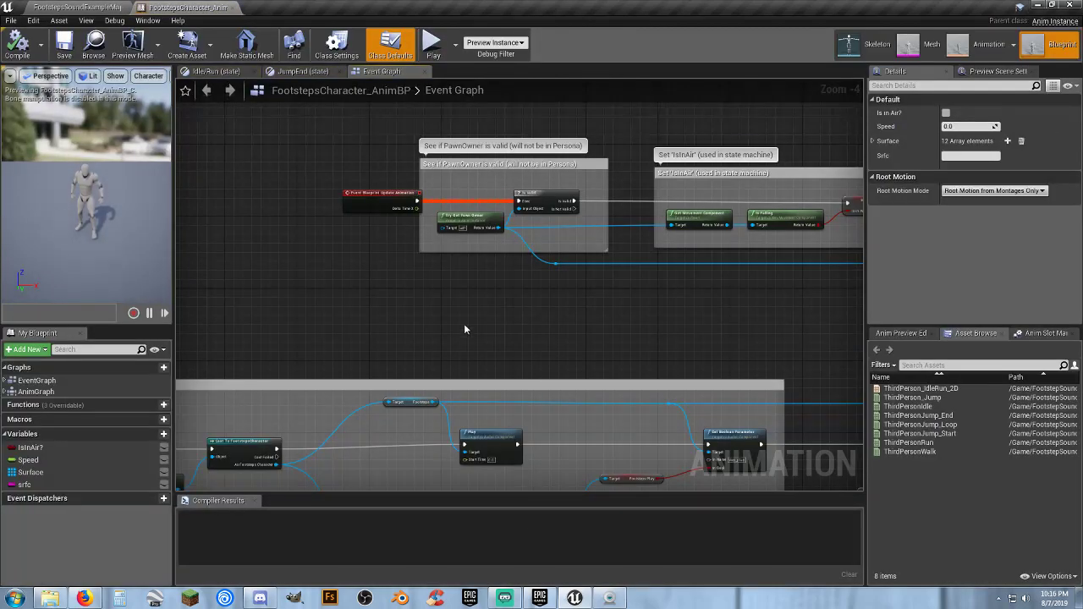
{"action": "right_click_drag", "start_coordinate": [463, 330], "coordinate": [474, 249]}
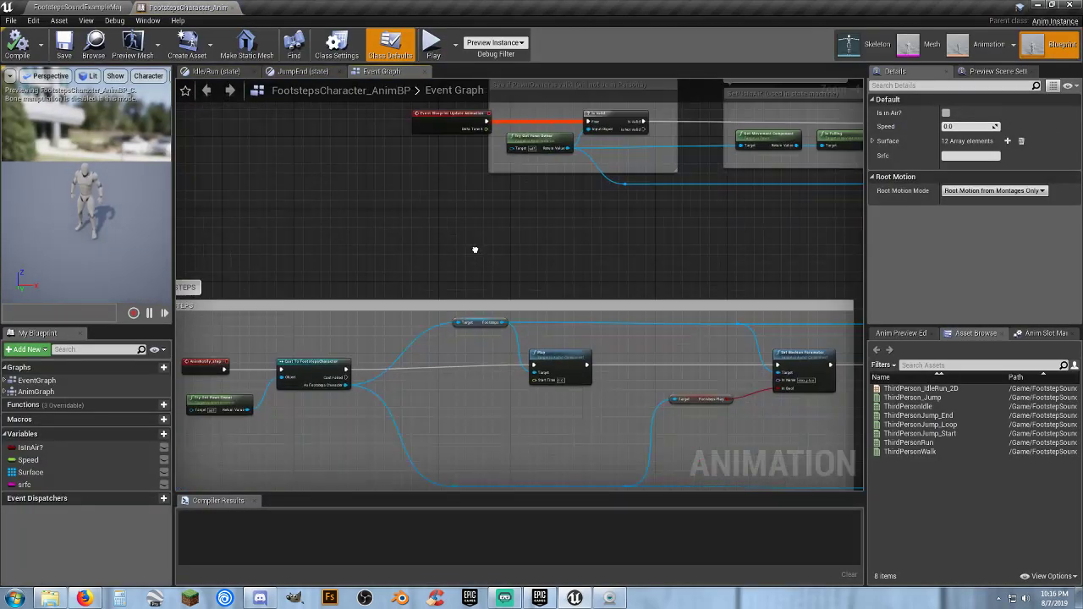
{"action": "scroll", "coordinate": [491, 259], "scroll_direction": "down", "scroll_amount": 8}
{"action": "right_click_drag", "start_coordinate": [635, 370], "coordinate": [479, 304]}
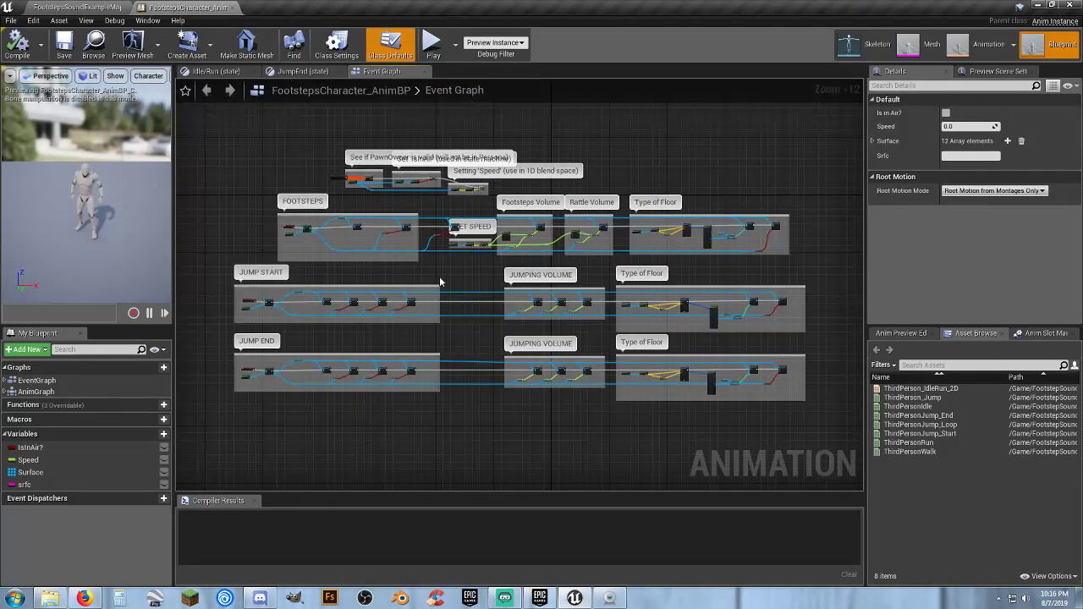
Examine the start of the FOOTSTEPS group, selecting the Cast To FootstepsCharacter node fed by AnimNotify_step and Try Get Pawn Owner
{"action": "scroll", "coordinate": [333, 260], "scroll_direction": "up", "scroll_amount": 9}
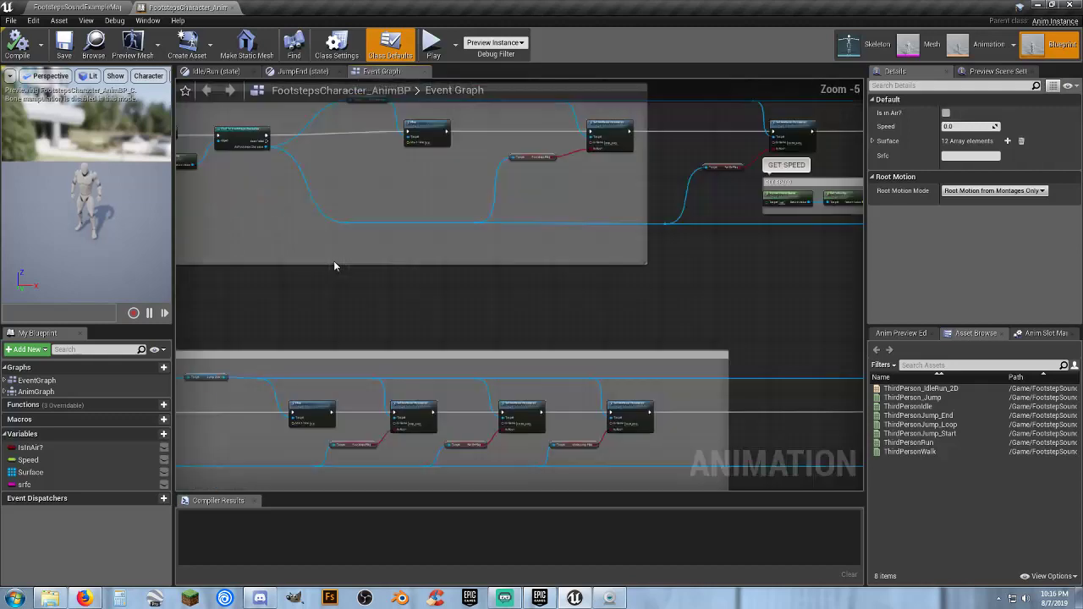
{"action": "right_click_drag", "start_coordinate": [275, 237], "coordinate": [505, 426]}
{"action": "left_click", "coordinate": [380, 241]}
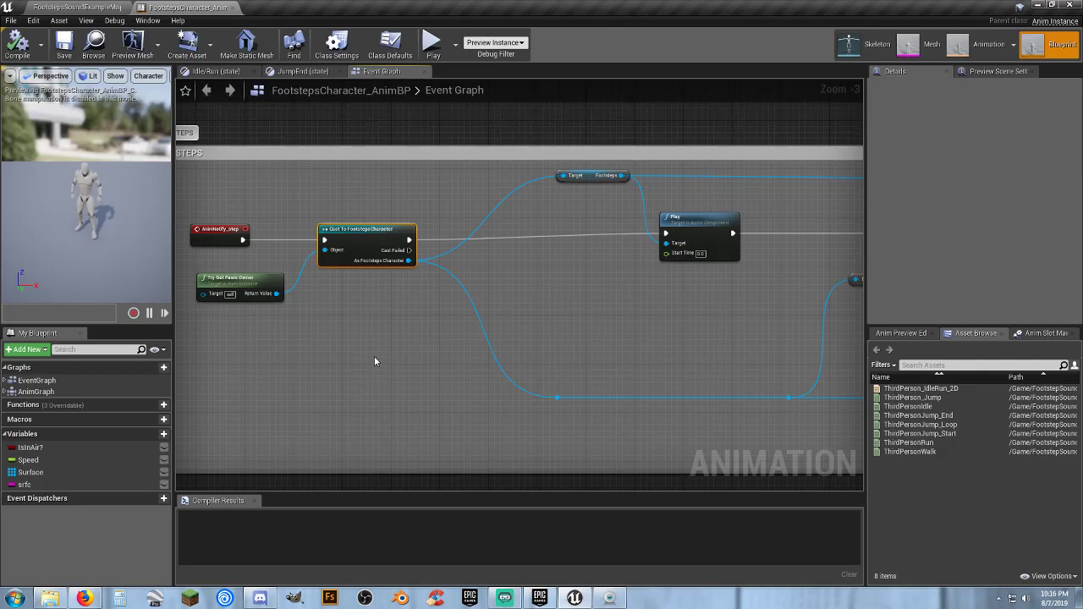
{"action": "left_click", "coordinate": [375, 361]}
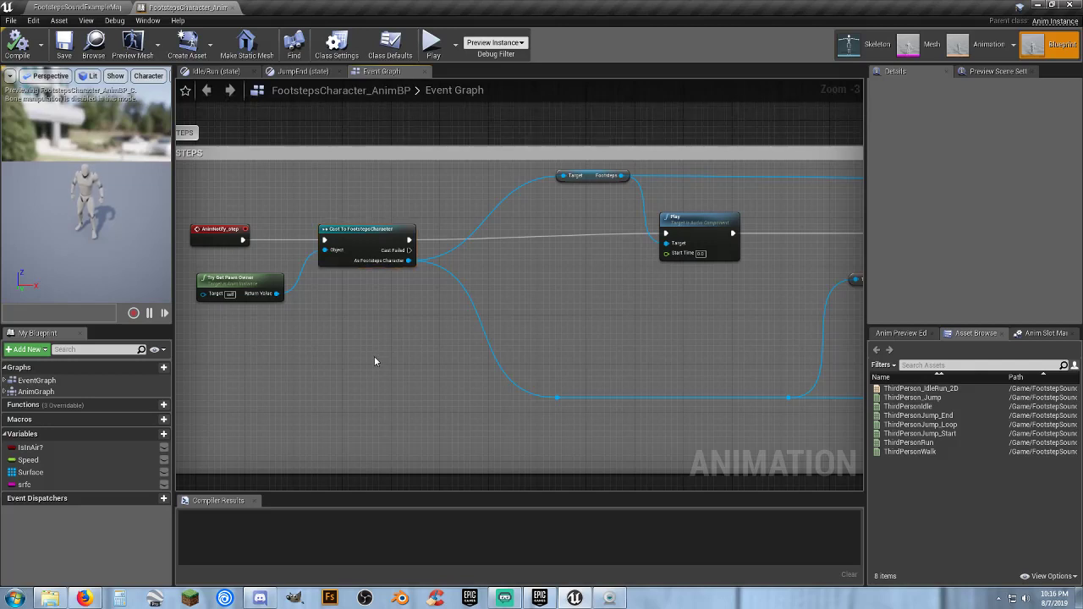
{"action": "left_click", "coordinate": [377, 241]}
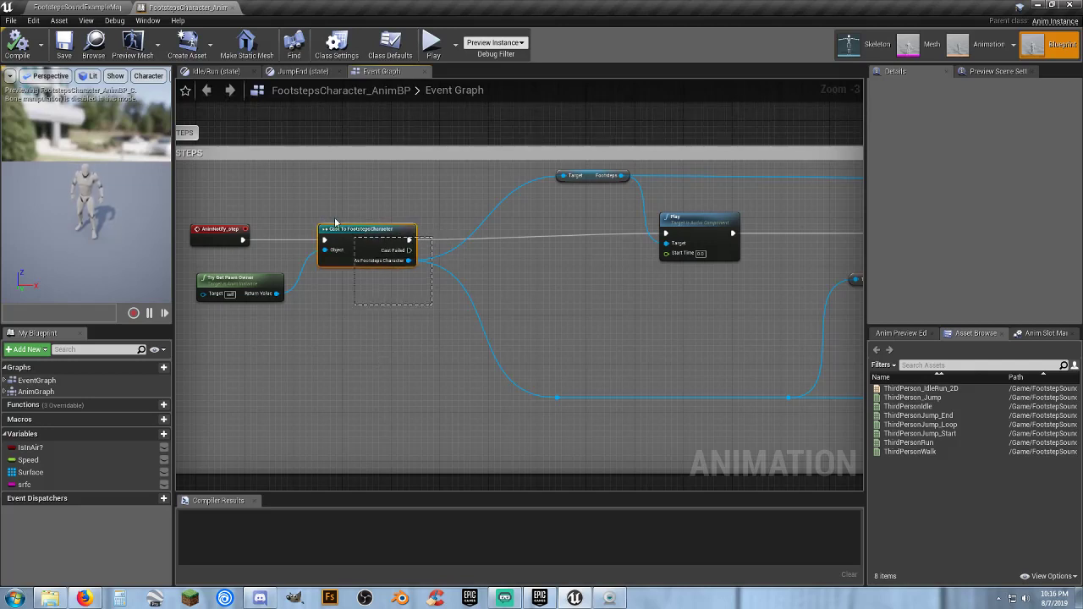
{"action": "scroll", "coordinate": [347, 254], "scroll_direction": "up", "scroll_amount": 3}
{"action": "right_click_drag", "start_coordinate": [349, 317], "coordinate": [404, 322]}
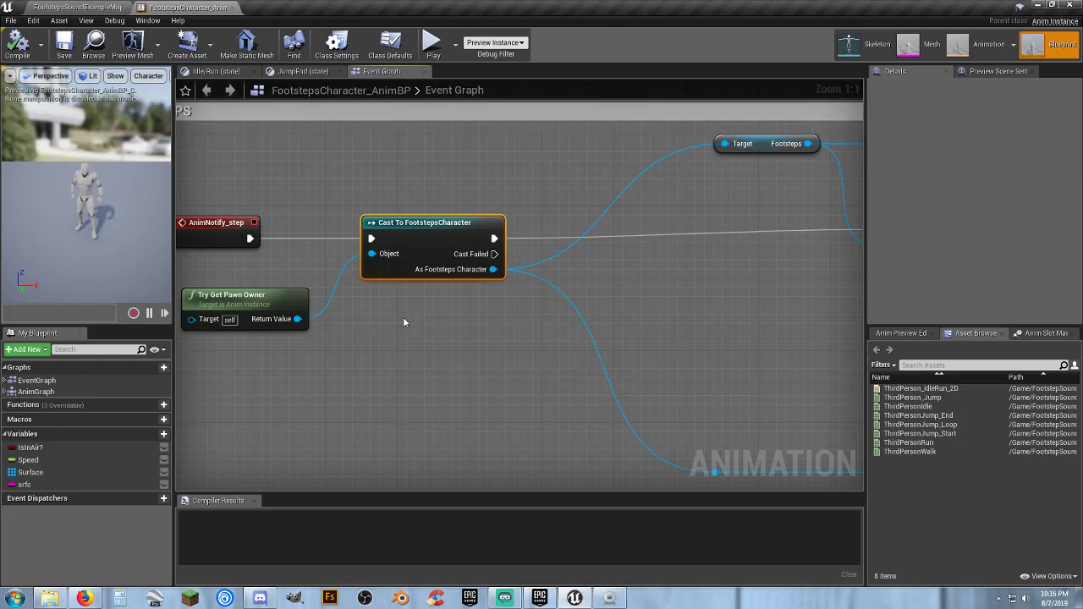
{"action": "left_click_drag", "start_coordinate": [505, 325], "coordinate": [384, 211]}
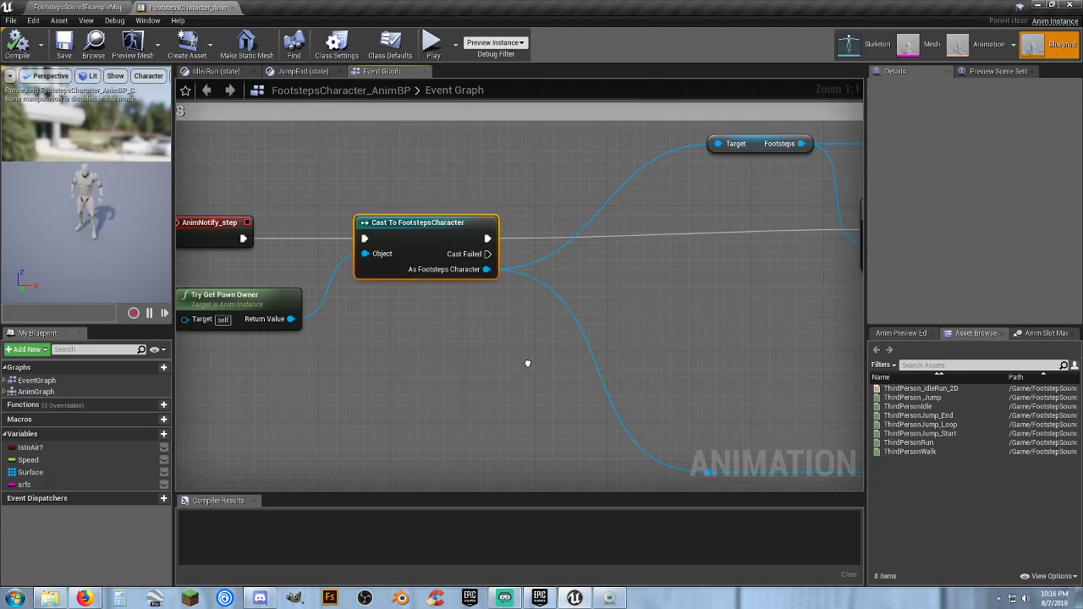
{"action": "right_click_drag", "start_coordinate": [526, 364], "coordinate": [485, 359]}
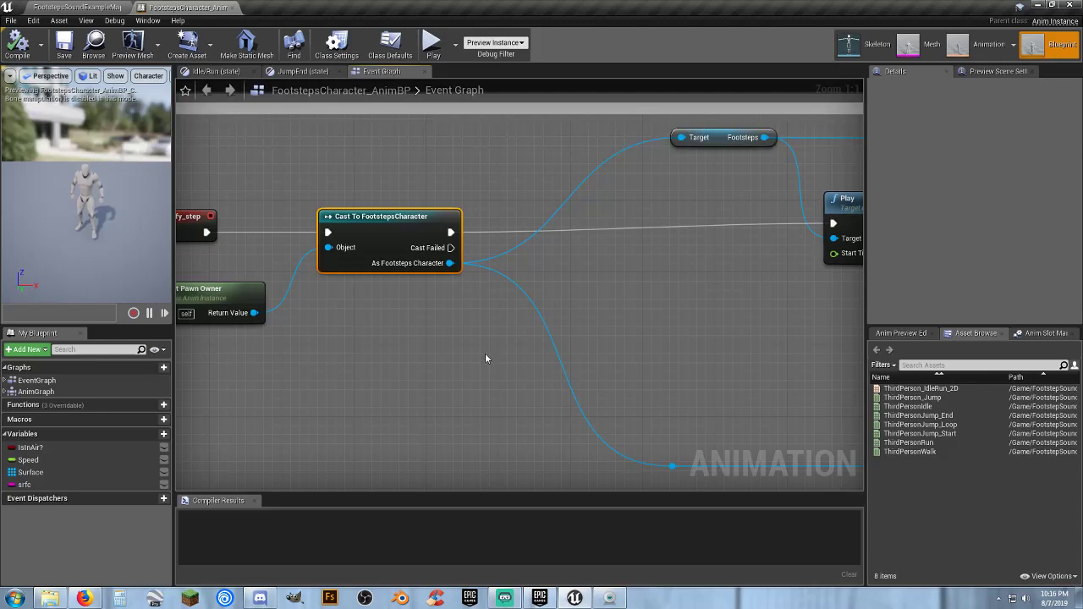
{"action": "right_click_drag", "start_coordinate": [668, 362], "coordinate": [440, 317]}
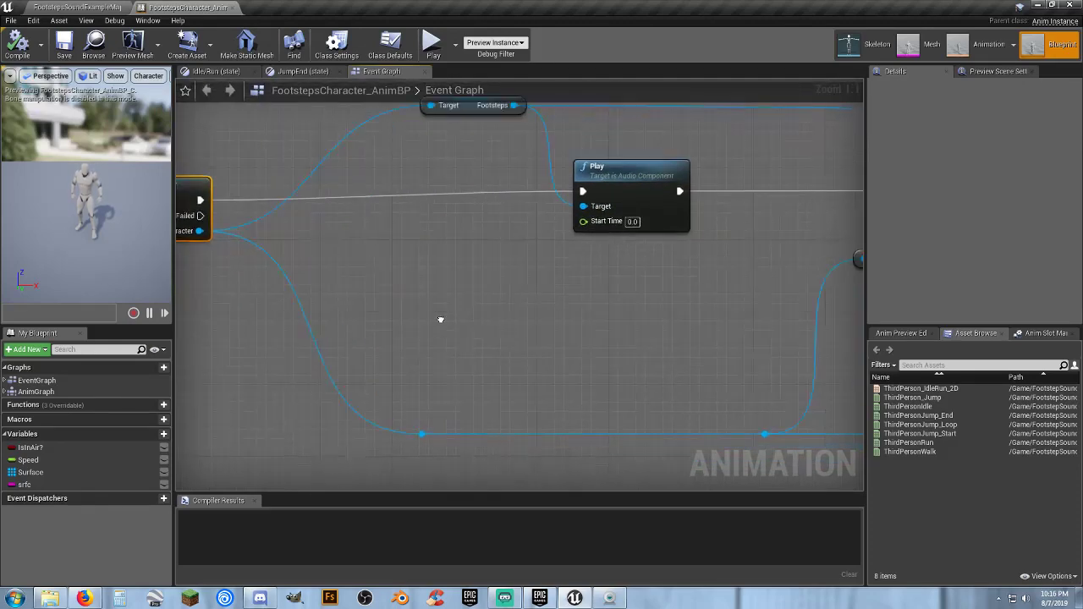
View the full Event Graph again and select all nodes of the FOOTSTEPS, JUMP START and JUMP END rows
{"action": "scroll", "coordinate": [358, 324], "scroll_direction": "down", "scroll_amount": 6}
{"action": "right_click_drag", "start_coordinate": [403, 372], "coordinate": [387, 293]}
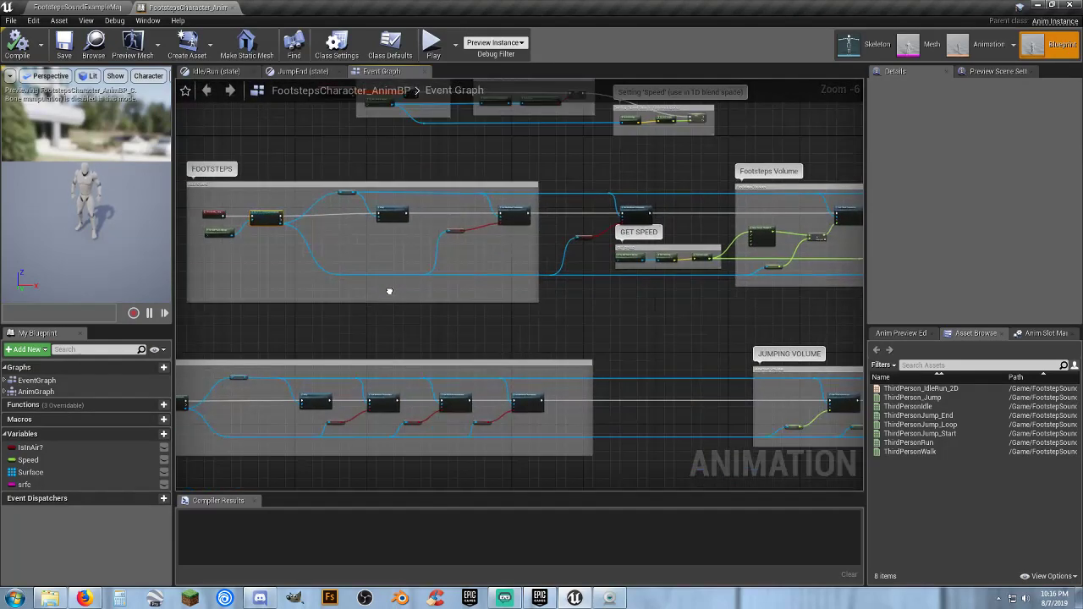
{"action": "scroll", "coordinate": [387, 293], "scroll_direction": "down", "scroll_amount": 6}
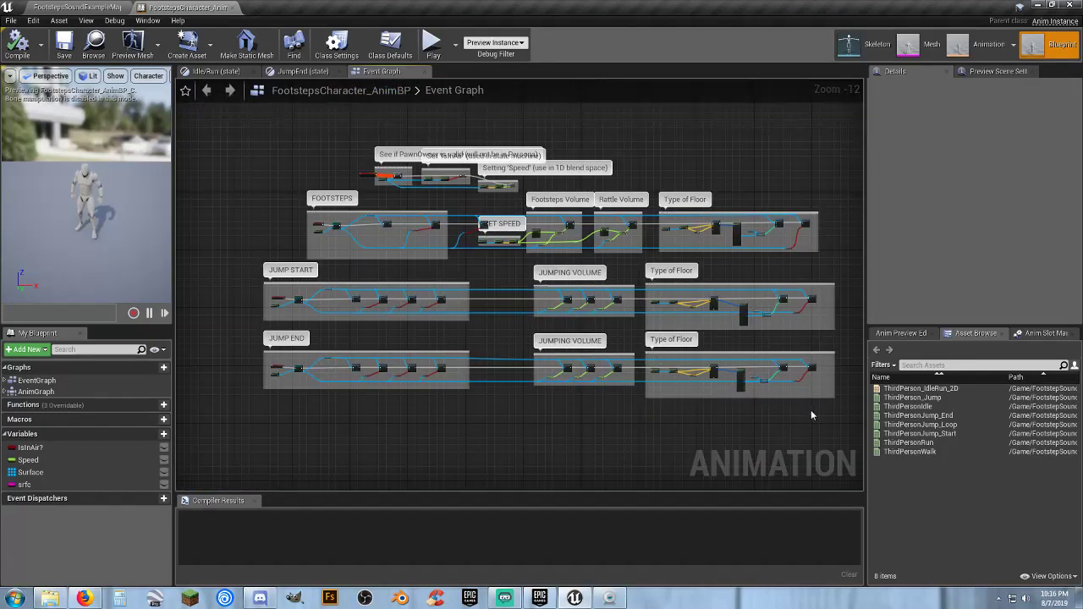
{"action": "left_click_drag", "start_coordinate": [840, 413], "coordinate": [240, 196]}
{"action": "scroll", "coordinate": [466, 282], "scroll_direction": "up", "scroll_amount": 3}
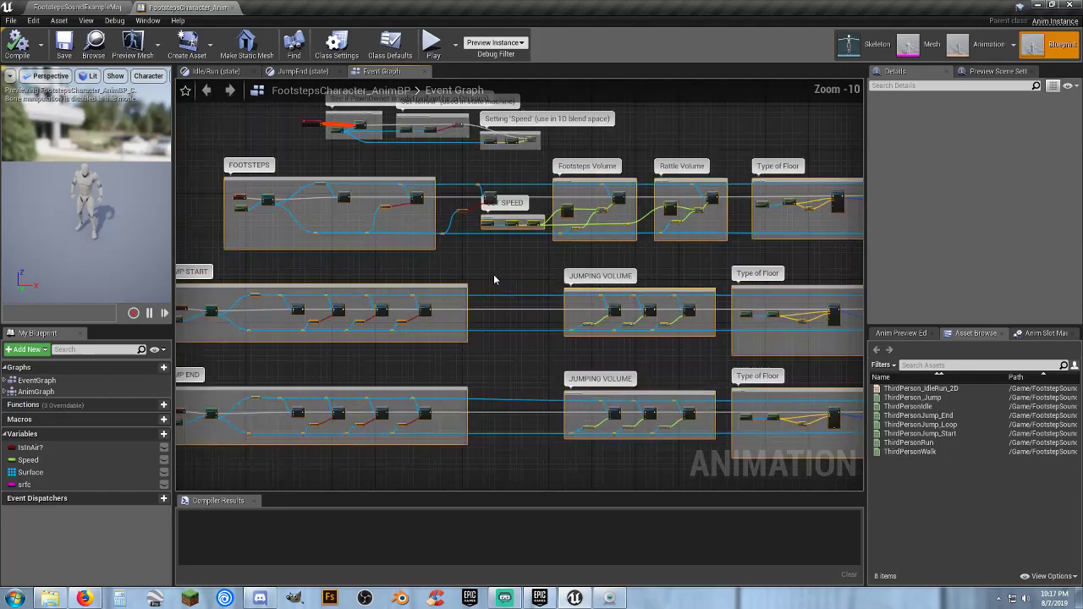
{"action": "scroll", "coordinate": [479, 243], "scroll_direction": "up", "scroll_amount": 5}
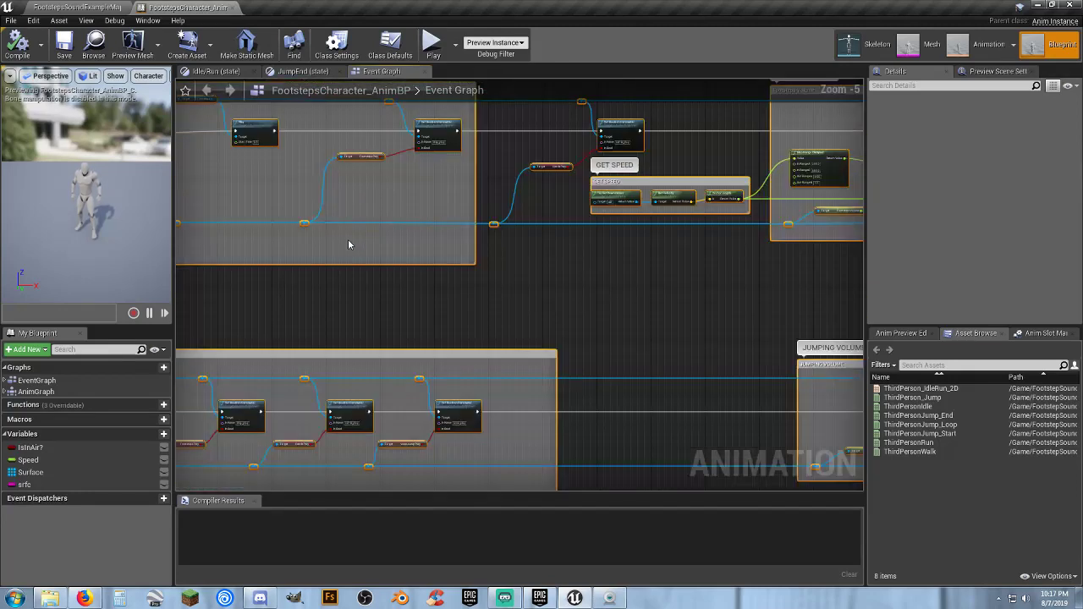
{"action": "right_click_drag", "start_coordinate": [322, 268], "coordinate": [531, 345]}
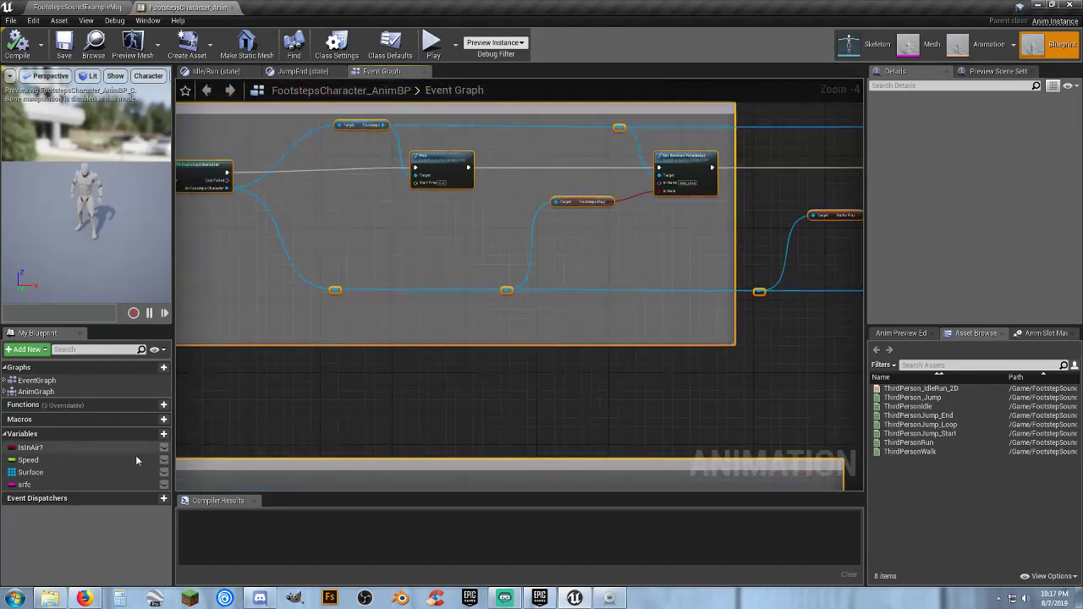
Inspect the details of the blueprint variables srfc, Surface, Speed and IsInAir?
{"action": "left_click", "coordinate": [25, 485]}
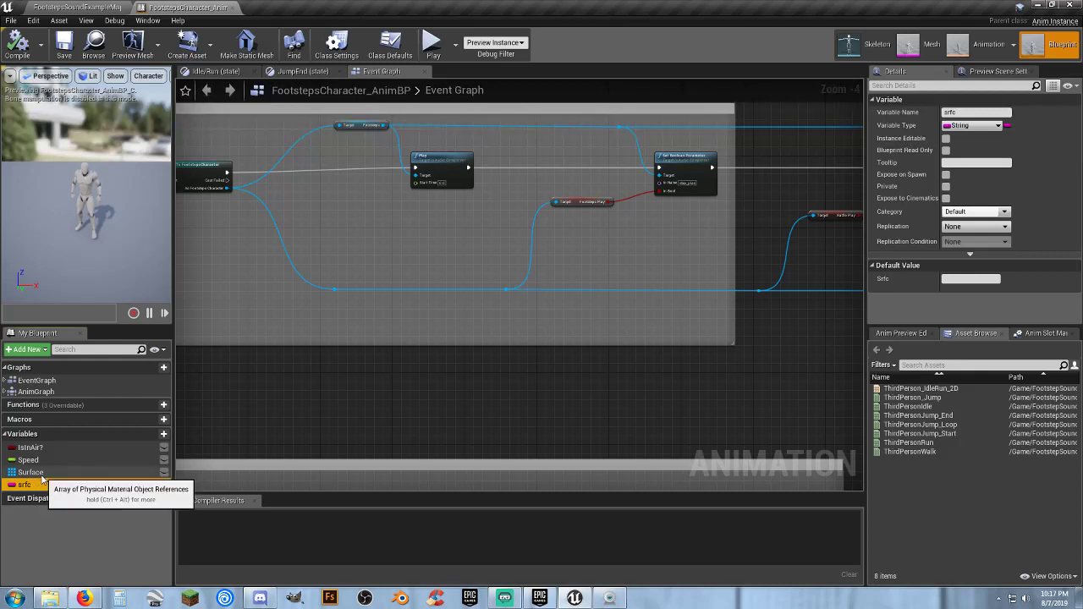
{"action": "left_click", "coordinate": [39, 474]}
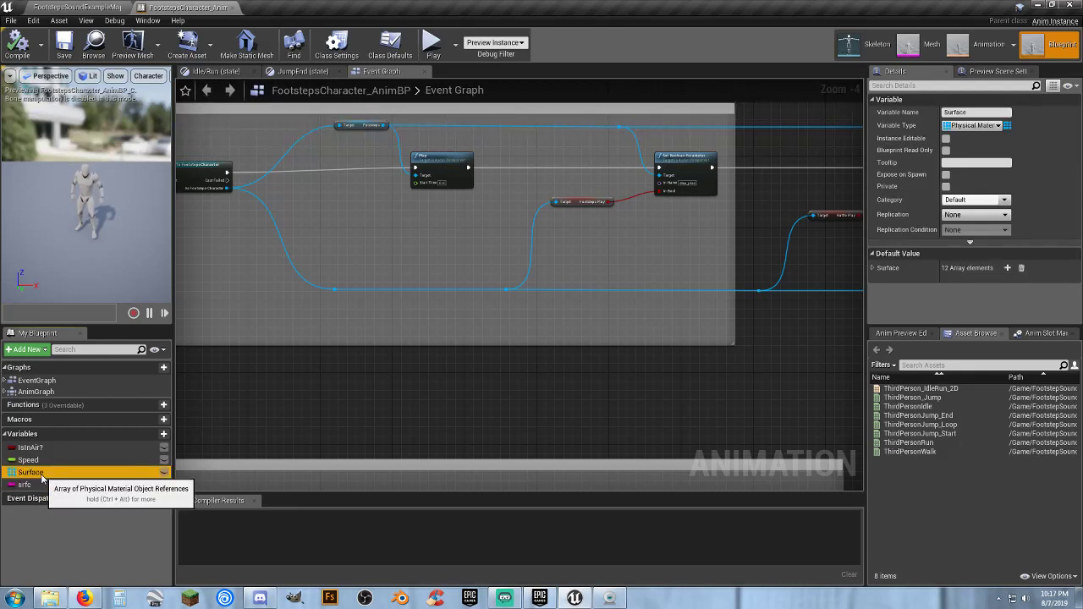
{"action": "left_click", "coordinate": [55, 459]}
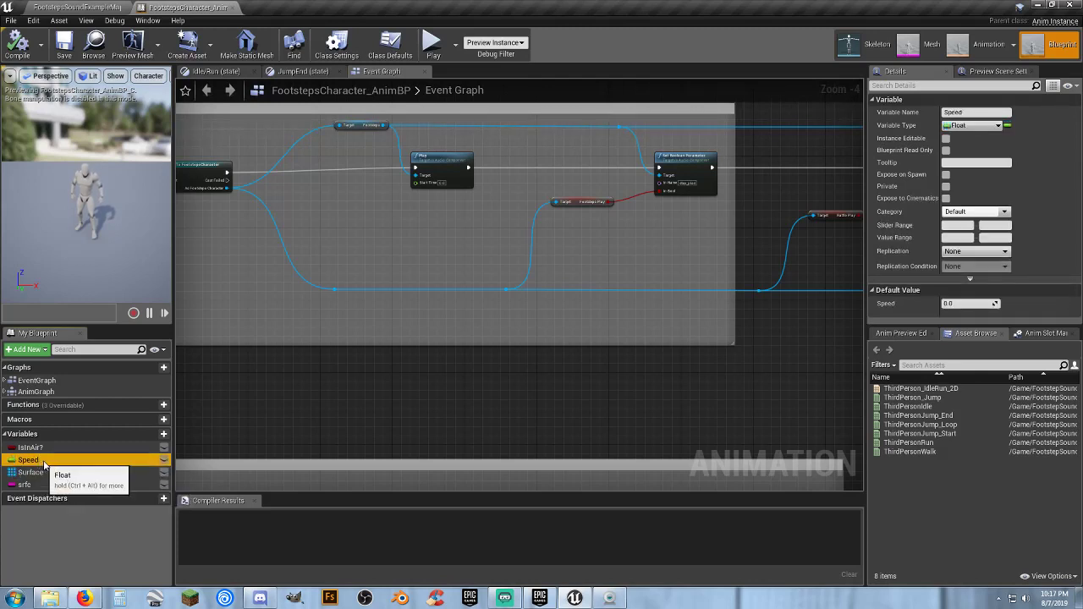
{"action": "left_click", "coordinate": [50, 449]}
{"action": "left_click", "coordinate": [51, 459]}
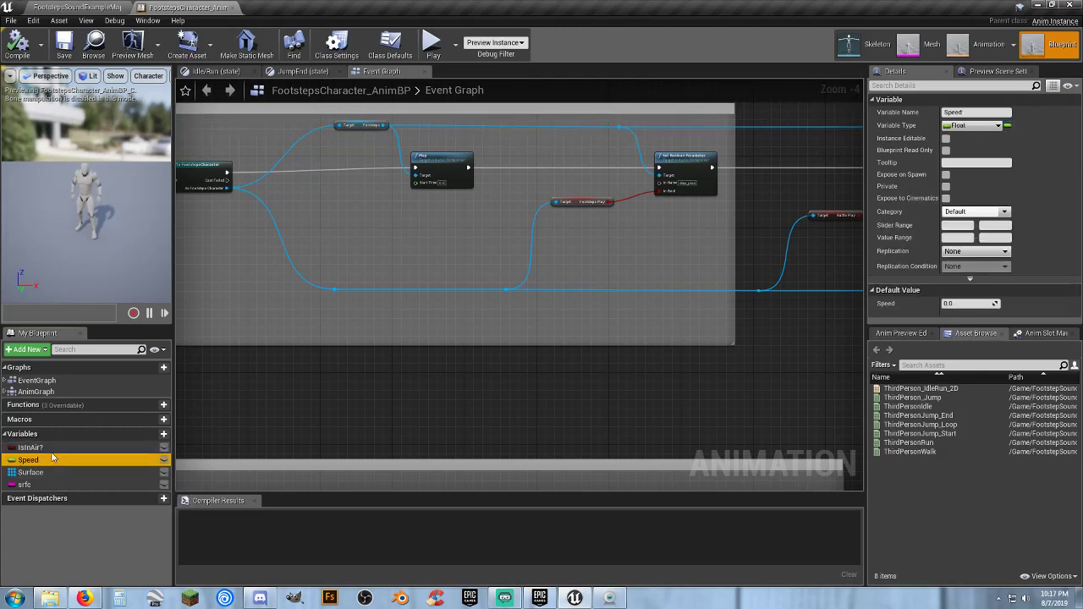
{"action": "left_click", "coordinate": [53, 450]}
{"action": "left_click", "coordinate": [54, 460]}
{"action": "left_click", "coordinate": [53, 449]}
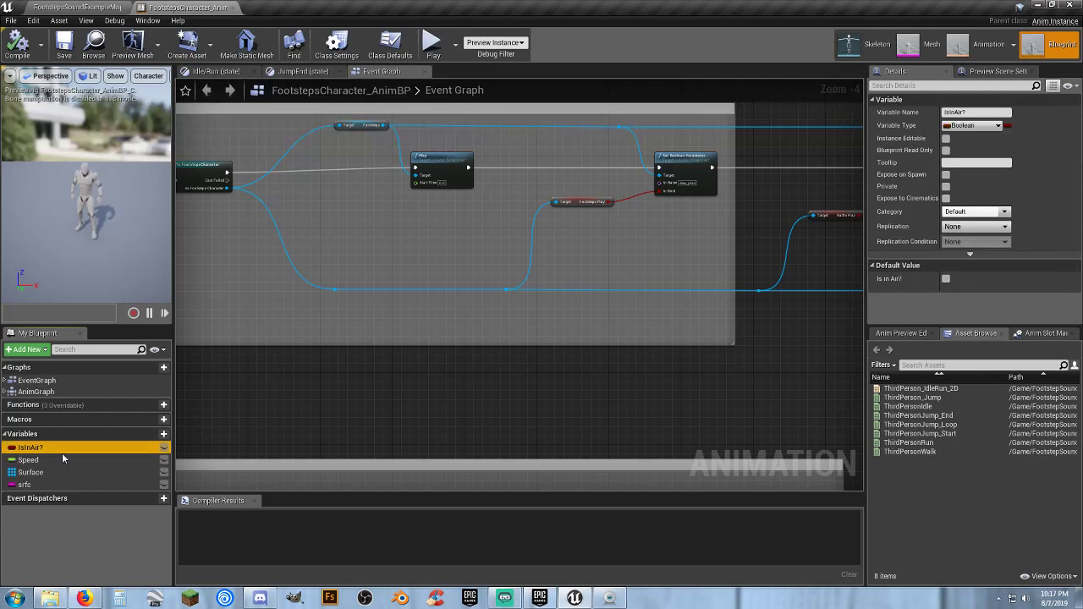
{"action": "left_click", "coordinate": [56, 459]}
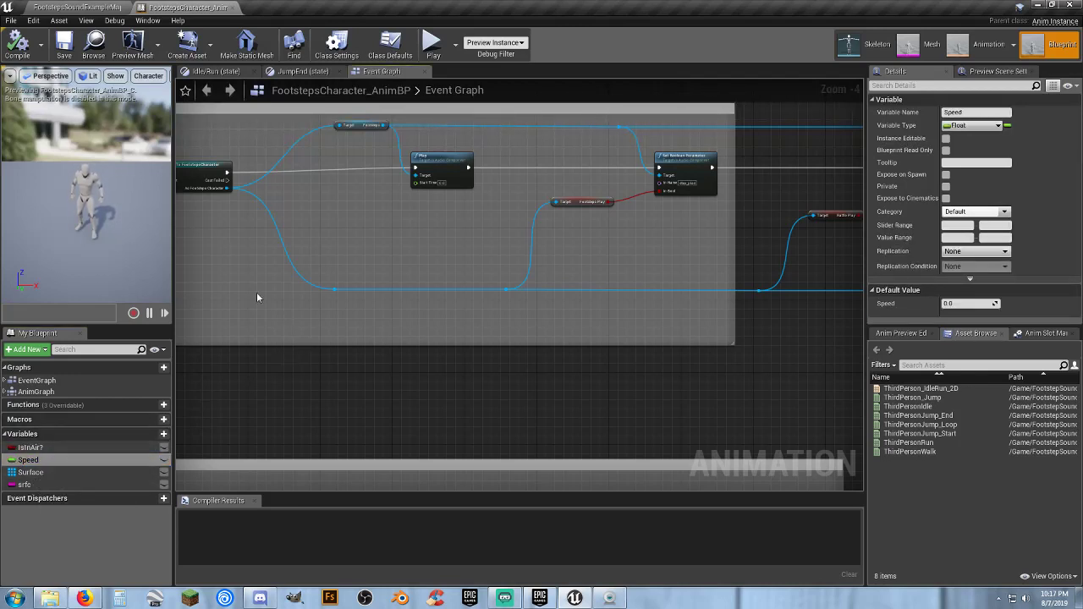
Follow the FOOTSTEPS group from the Cast To FootstepsCharacter node, selecting the Footsteps audio variable and the Play node
{"action": "right_click_drag", "start_coordinate": [297, 198], "coordinate": [648, 298]}
{"action": "scroll", "coordinate": [542, 288], "scroll_direction": "up", "scroll_amount": 4}
{"action": "left_click_drag", "start_coordinate": [366, 194], "coordinate": [522, 323]}
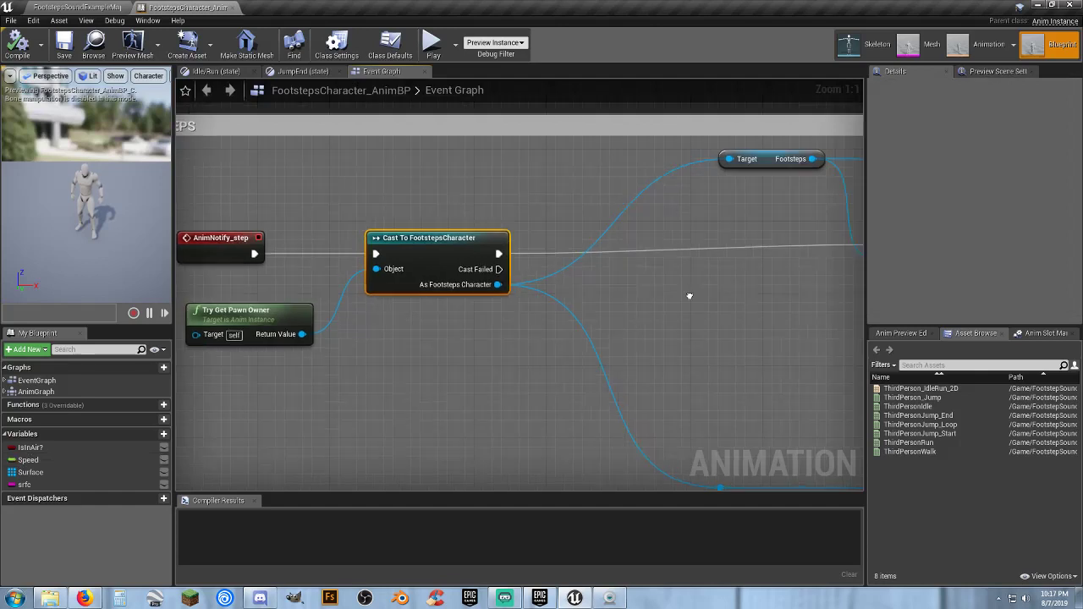
{"action": "right_click_drag", "start_coordinate": [688, 297], "coordinate": [383, 310]}
{"action": "left_click", "coordinate": [461, 172]}
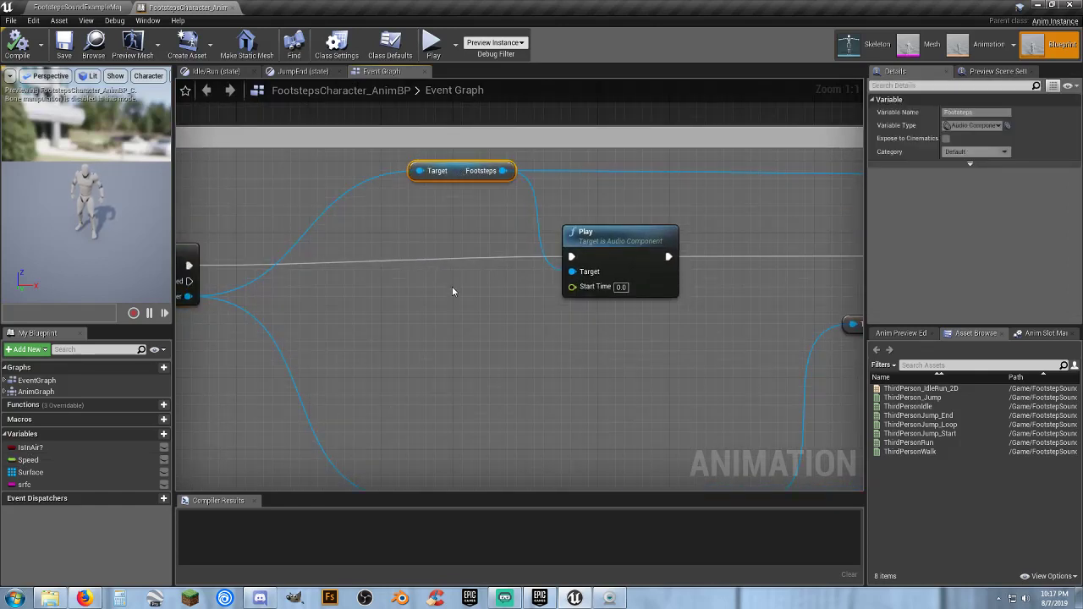
{"action": "left_click_drag", "start_coordinate": [467, 184], "coordinate": [409, 163]}
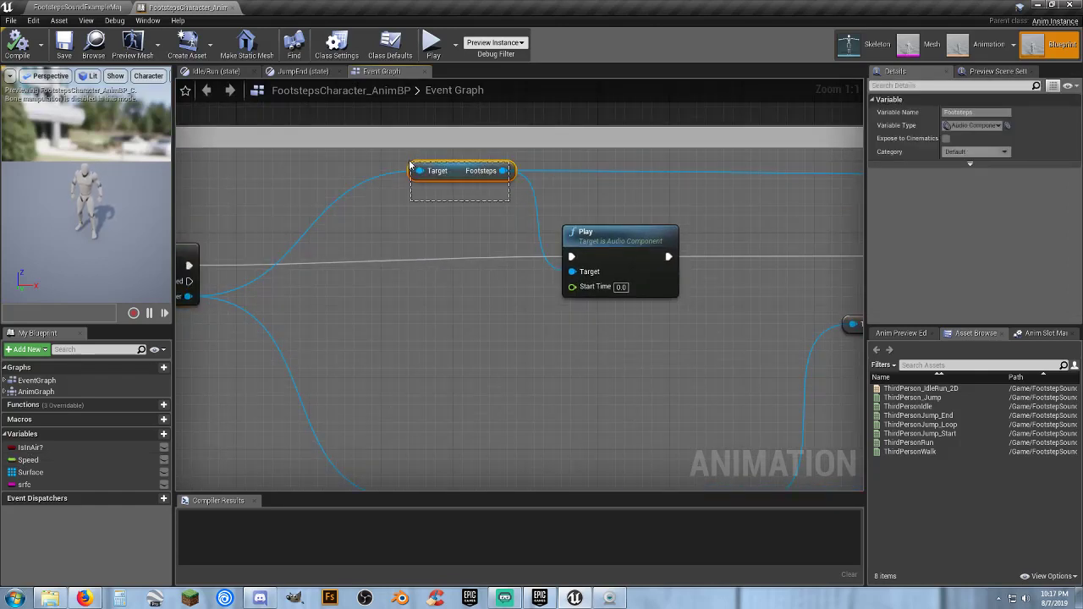
{"action": "right_click_drag", "start_coordinate": [522, 333], "coordinate": [497, 332]}
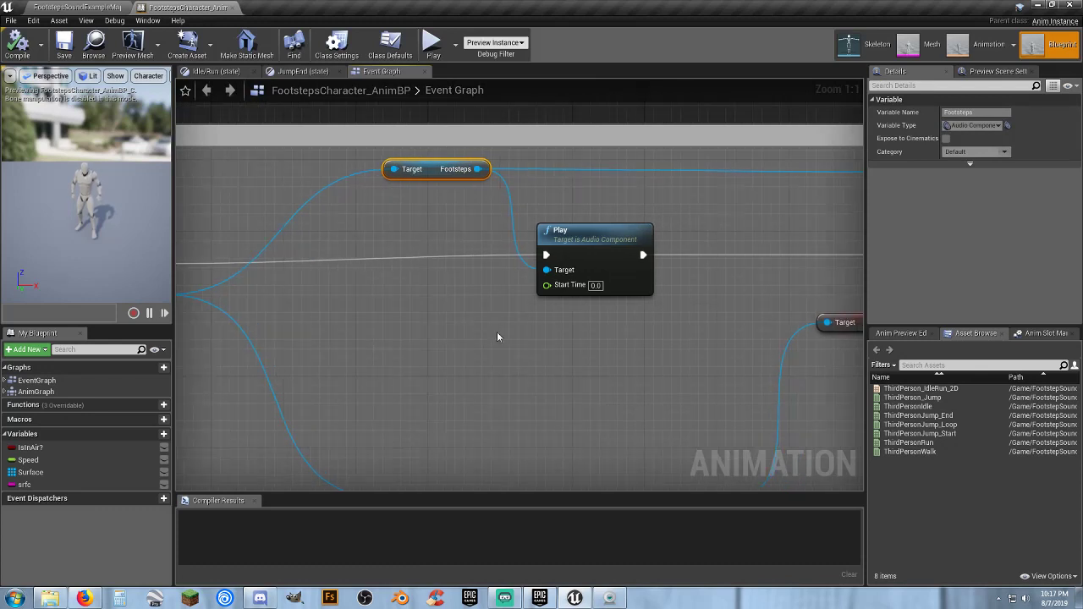
{"action": "right_click_drag", "start_coordinate": [595, 332], "coordinate": [407, 303]}
{"action": "left_click", "coordinate": [394, 203]}
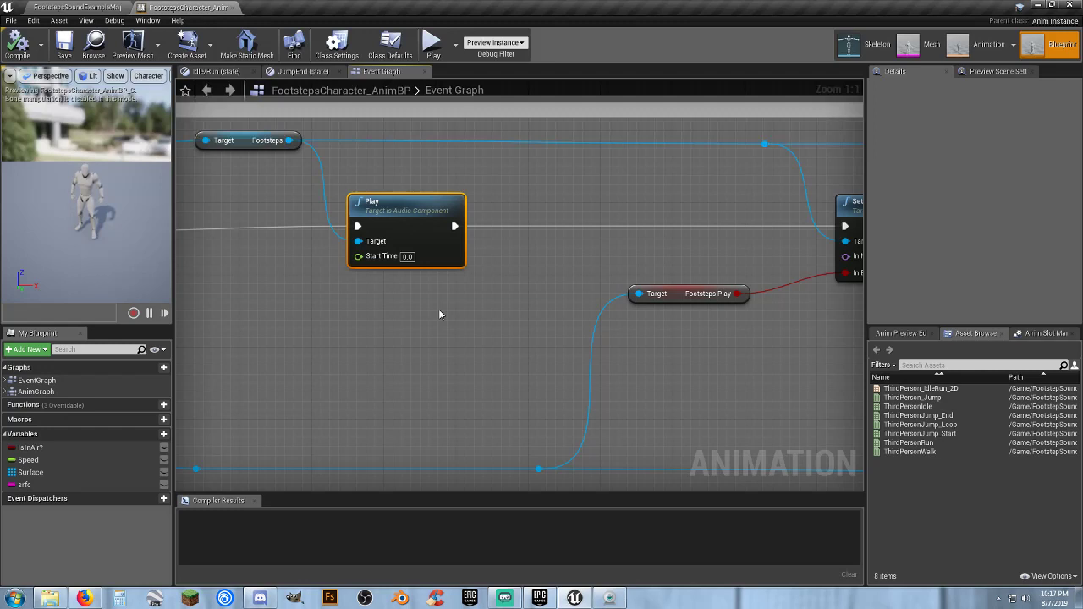
Examine the Footsteps Play variable node and the step_play Set Boolean Parameter node it feeds
{"action": "right_click_drag", "start_coordinate": [520, 331], "coordinate": [283, 307]}
{"action": "left_click_drag", "start_coordinate": [544, 319], "coordinate": [427, 264]}
{"action": "right_click_drag", "start_coordinate": [411, 368], "coordinate": [822, 290]}
{"action": "right_click_drag", "start_coordinate": [487, 302], "coordinate": [188, 354]}
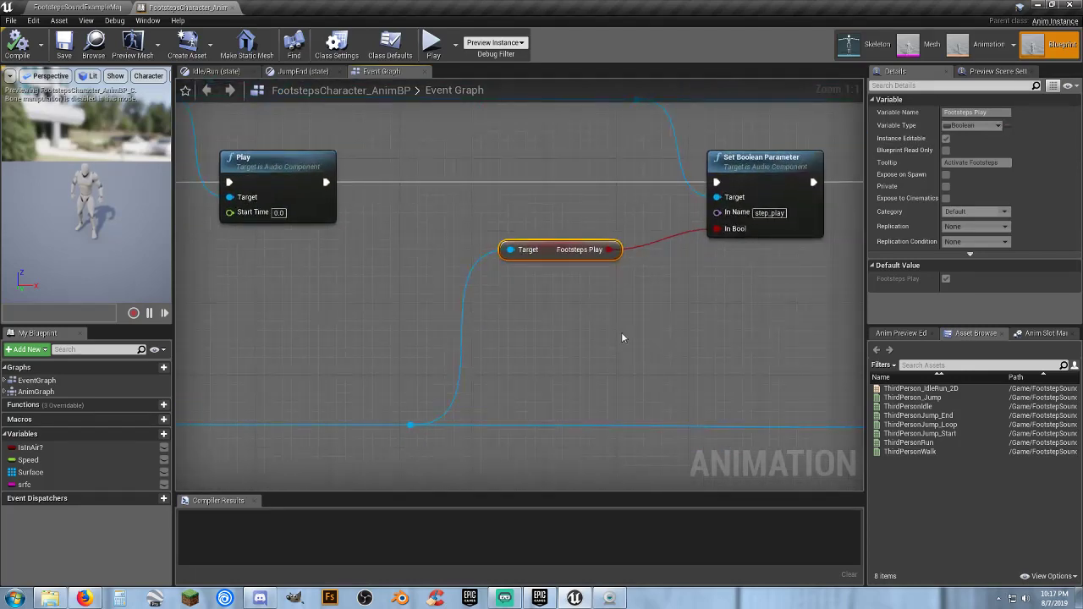
{"action": "right_click_drag", "start_coordinate": [621, 332], "coordinate": [523, 381]}
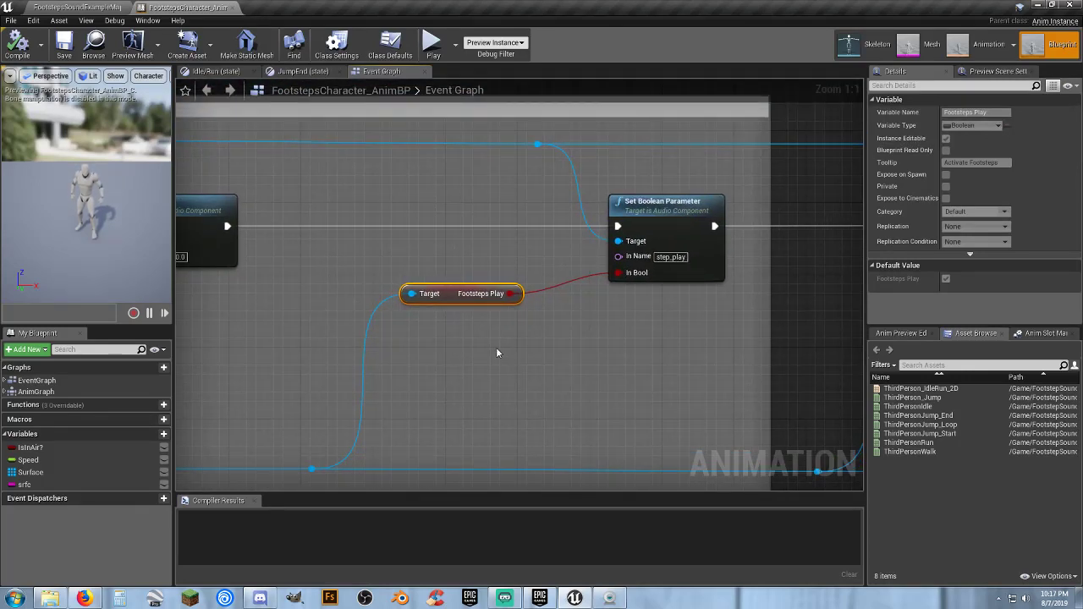
View the rattle_play Set Boolean Parameter node and the GET SPEED group, and close the animation blueprint
{"action": "right_click_drag", "start_coordinate": [655, 325], "coordinate": [301, 315]}
{"action": "right_click_drag", "start_coordinate": [583, 381], "coordinate": [299, 366]}
{"action": "right_click_drag", "start_coordinate": [648, 299], "coordinate": [515, 293]}
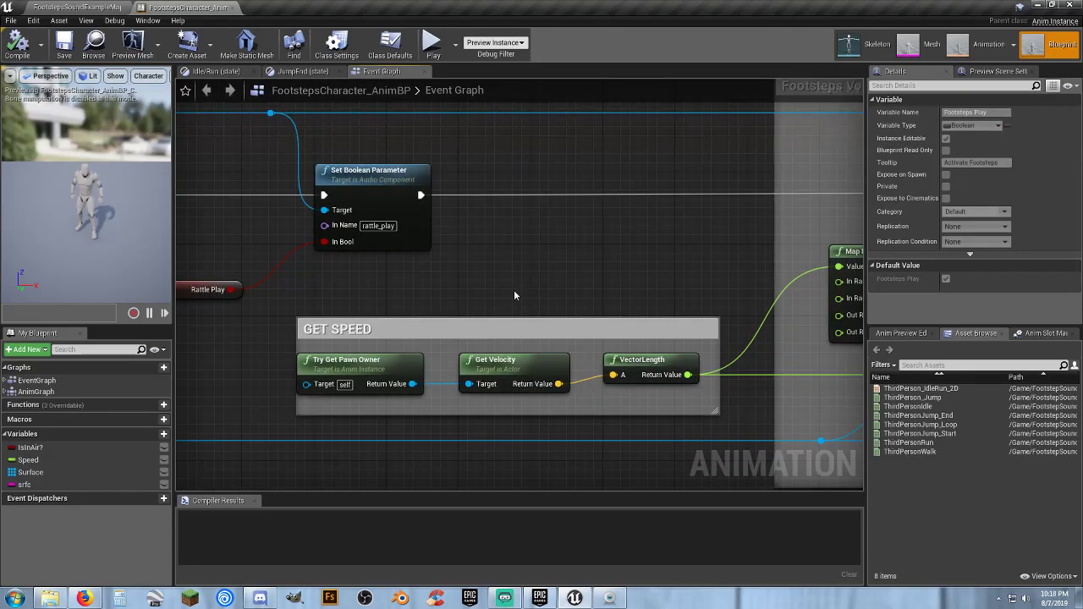
{"action": "left_click", "coordinate": [232, 8]}
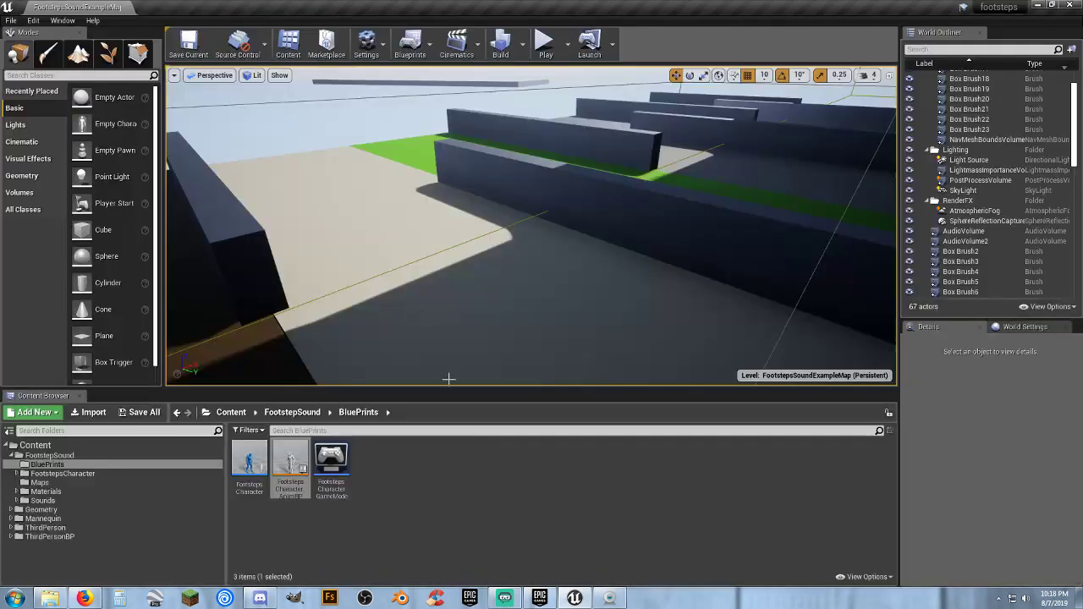
Open the FootstepsCharacter blueprint and locate the Event Tick node chain above the Pawn walking cycle group
{"action": "double_click", "coordinate": [249, 461]}
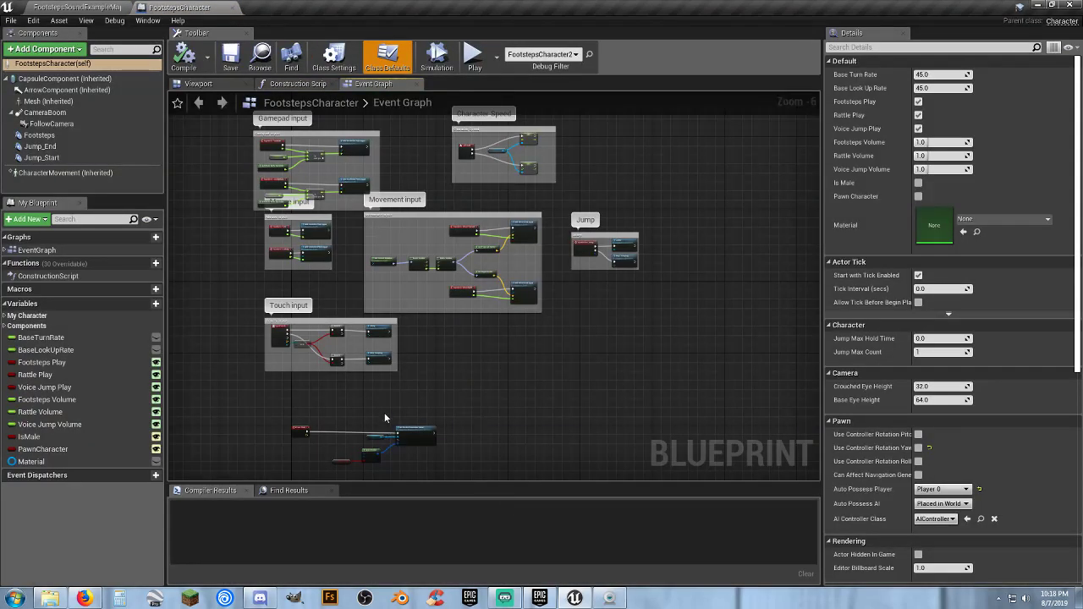
{"action": "right_click_drag", "start_coordinate": [386, 423], "coordinate": [473, 195]}
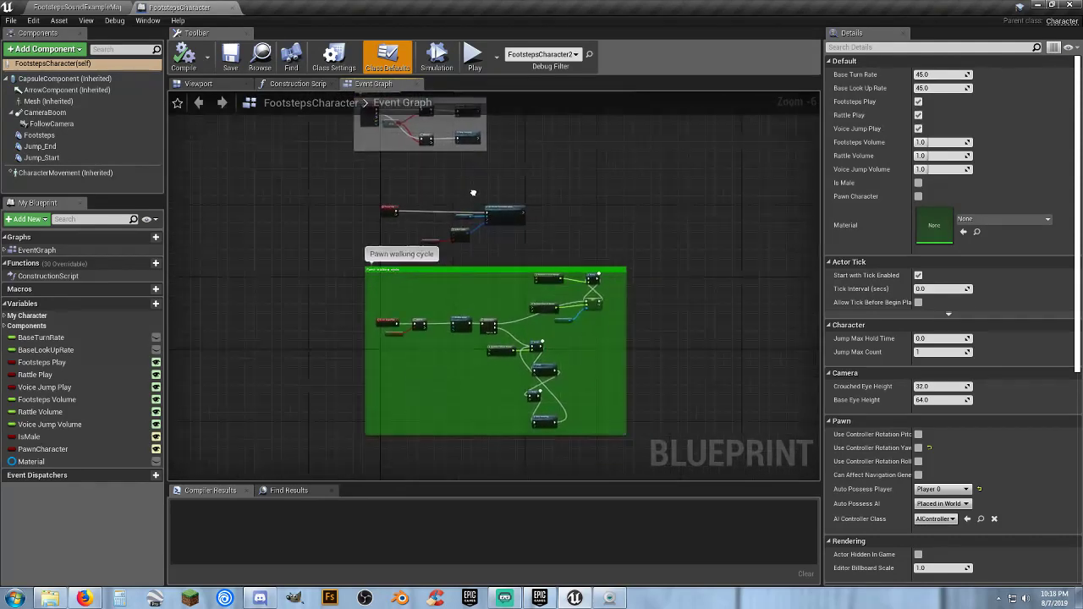
{"action": "scroll", "coordinate": [359, 221], "scroll_direction": "up", "scroll_amount": 7}
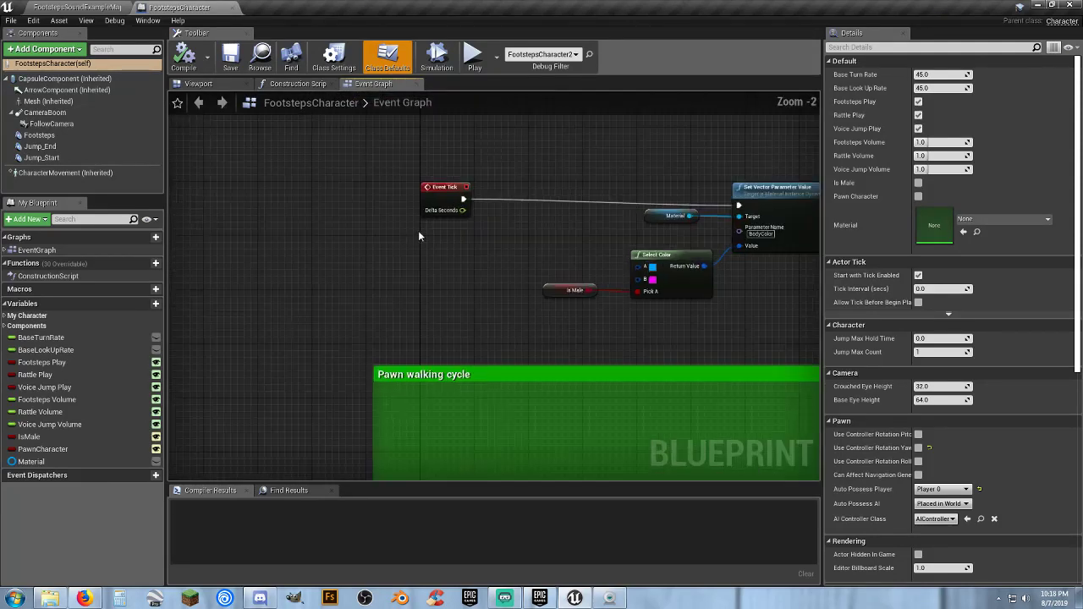
{"action": "right_click_drag", "start_coordinate": [566, 237], "coordinate": [341, 249]}
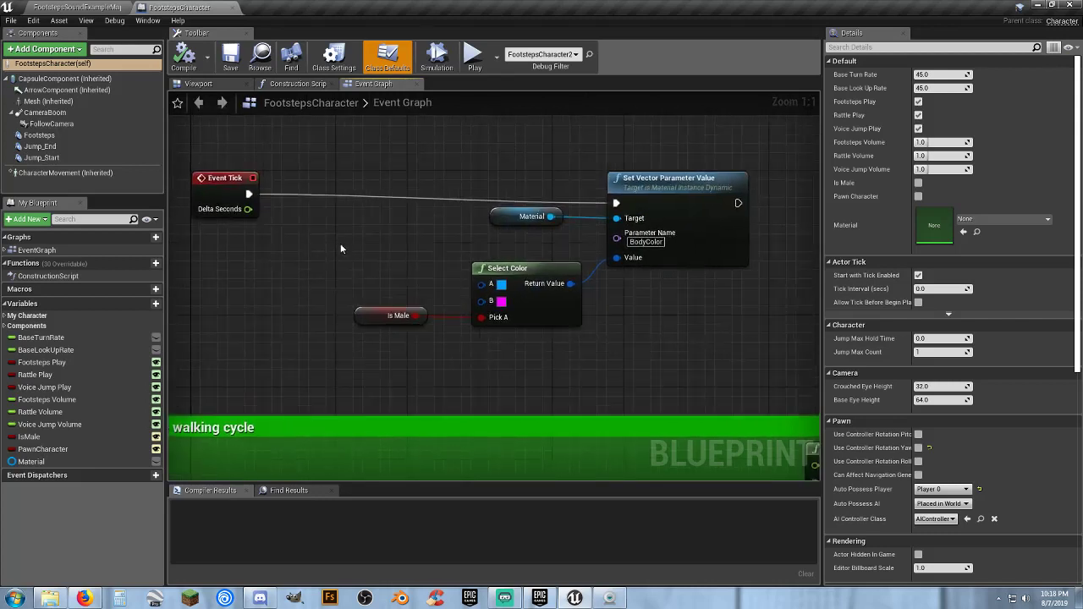
Examine the Event Tick chain by selecting its Is Male, Select Color, Material and Set Vector Parameter Value nodes
{"action": "left_click", "coordinate": [396, 316]}
{"action": "left_click_drag", "start_coordinate": [595, 357], "coordinate": [467, 253]}
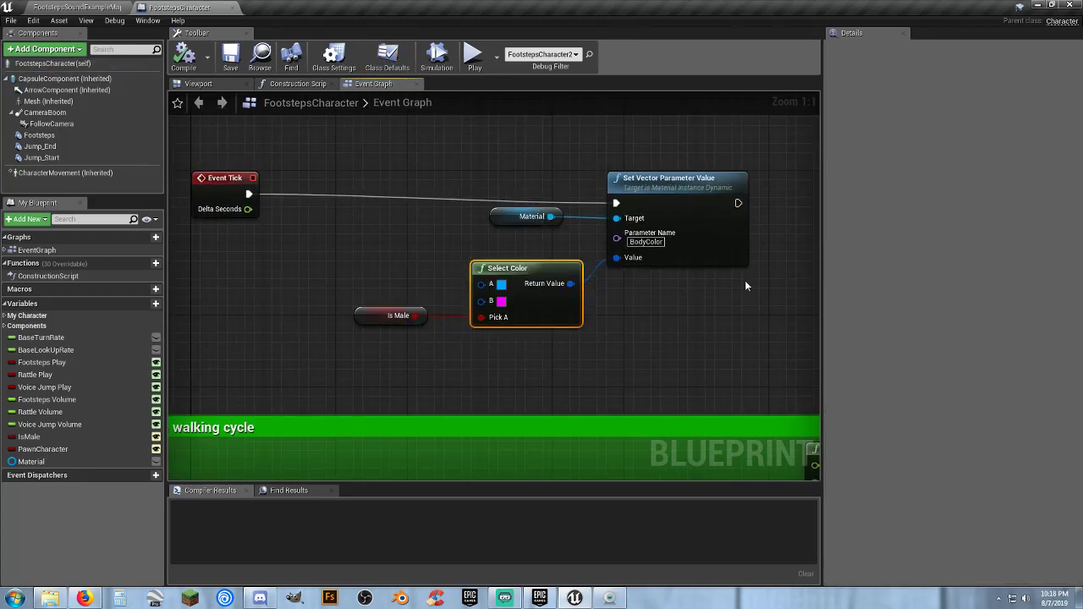
{"action": "left_click_drag", "start_coordinate": [770, 234], "coordinate": [521, 163]}
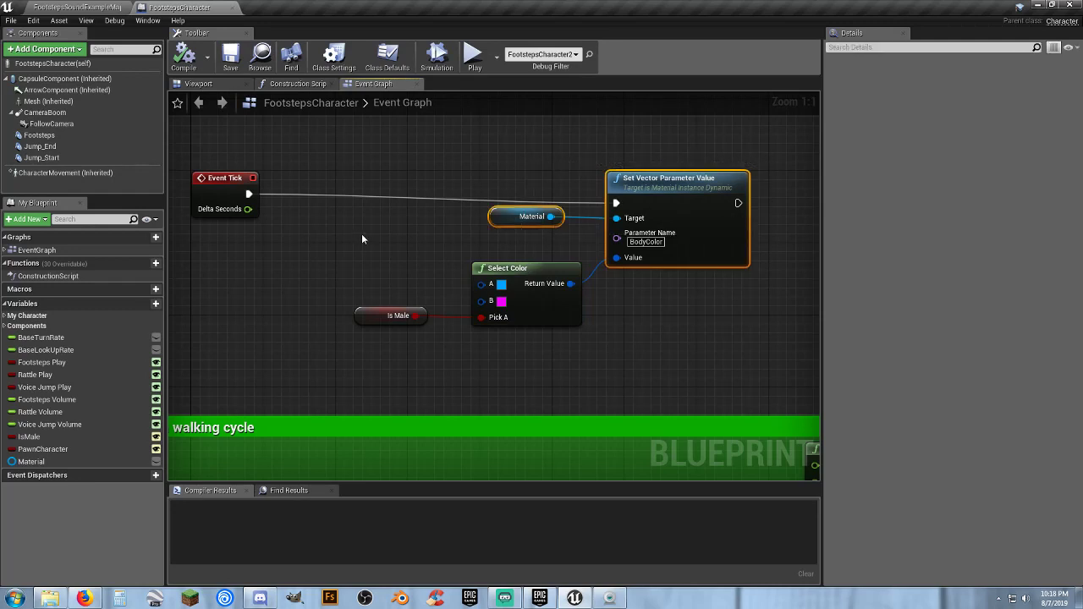
{"action": "left_click", "coordinate": [361, 235]}
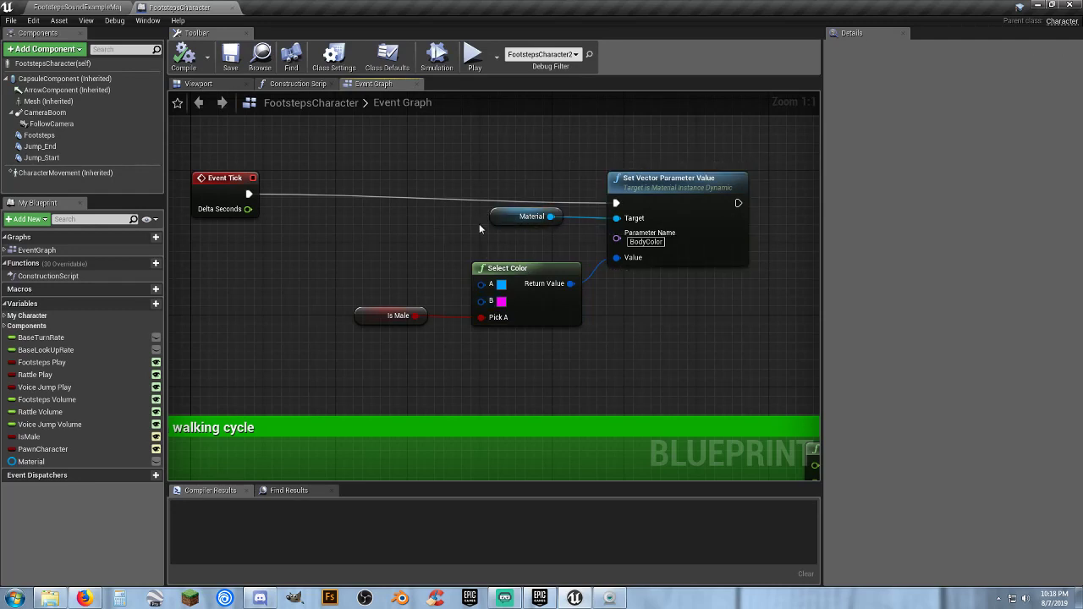
{"action": "right_click_drag", "start_coordinate": [496, 369], "coordinate": [521, 356]}
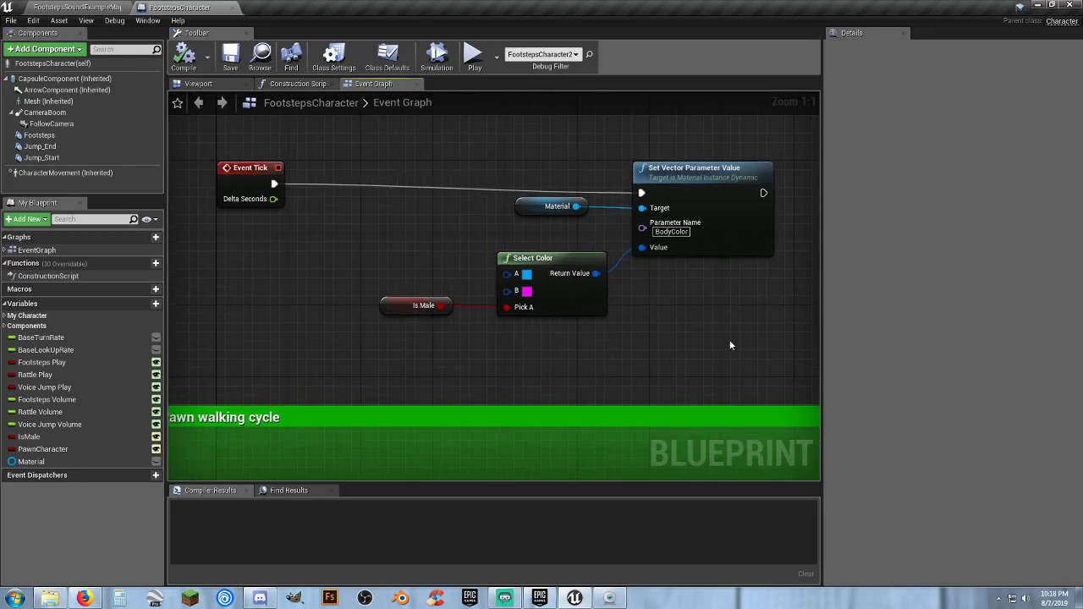
{"action": "left_click_drag", "start_coordinate": [771, 350], "coordinate": [264, 169]}
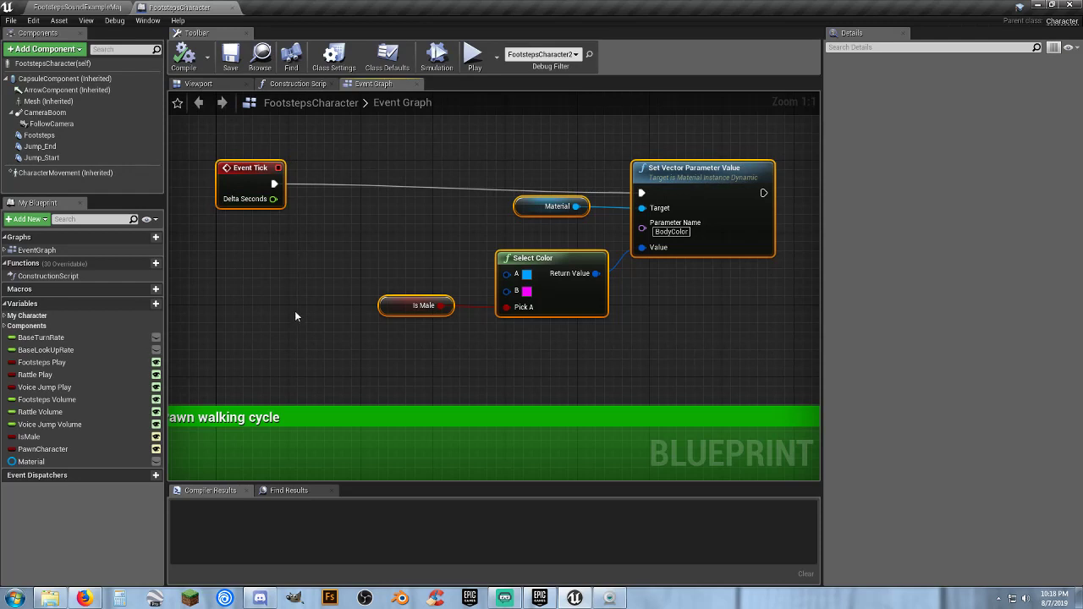
Examine the Event BeginPlay and Branch nodes in the Pawn walking cycle group and inspect the Pawn Character variable
{"action": "right_click_drag", "start_coordinate": [290, 288], "coordinate": [334, 150]}
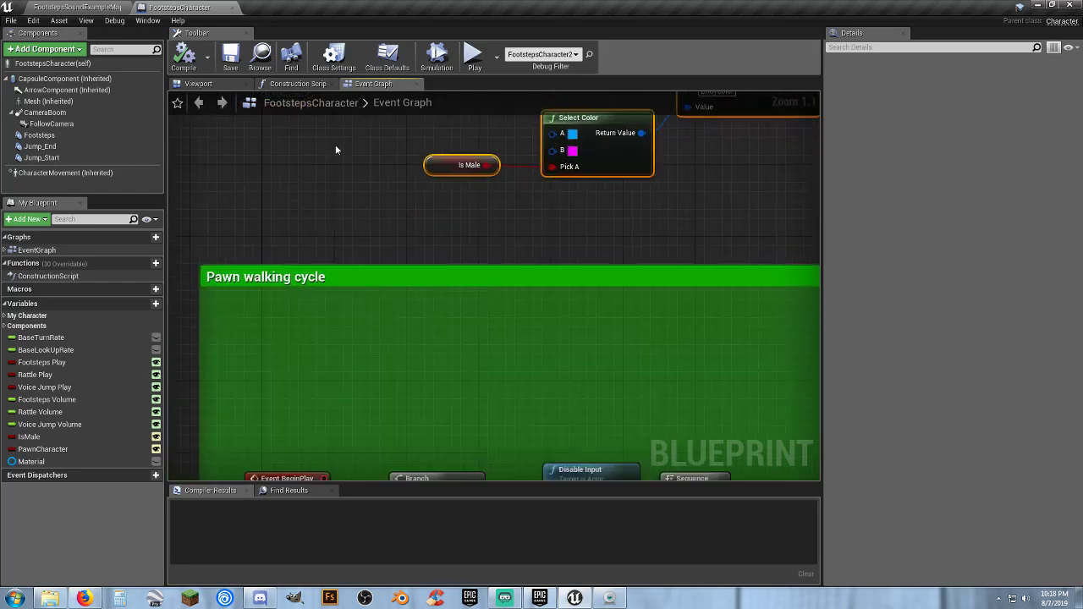
{"action": "right_click_drag", "start_coordinate": [476, 363], "coordinate": [465, 165]}
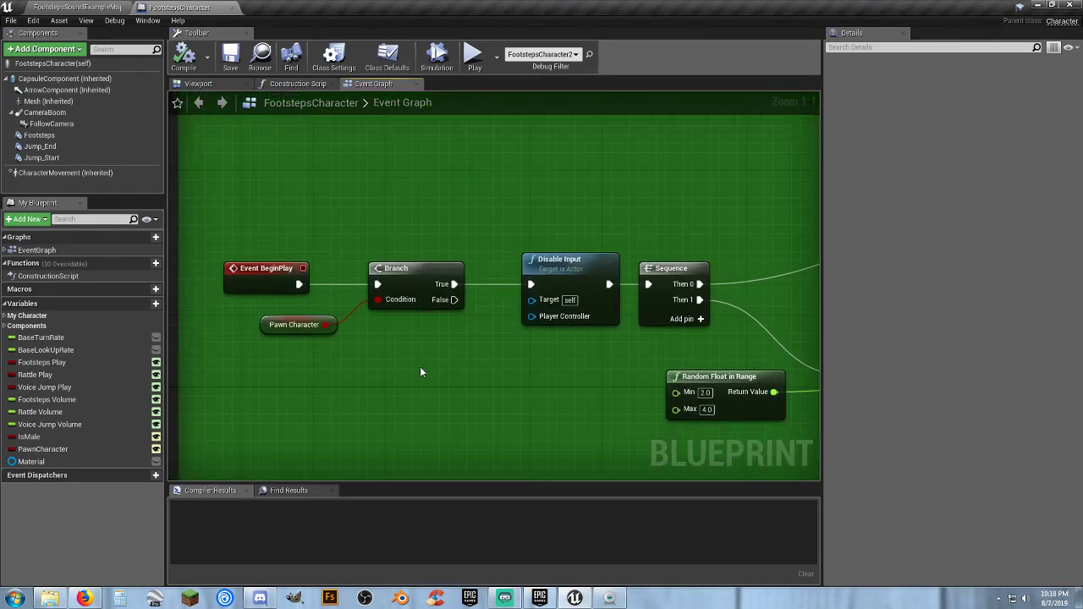
{"action": "left_click_drag", "start_coordinate": [373, 371], "coordinate": [251, 255]}
{"action": "left_click", "coordinate": [474, 397]}
{"action": "right_click_drag", "start_coordinate": [479, 399], "coordinate": [474, 348]}
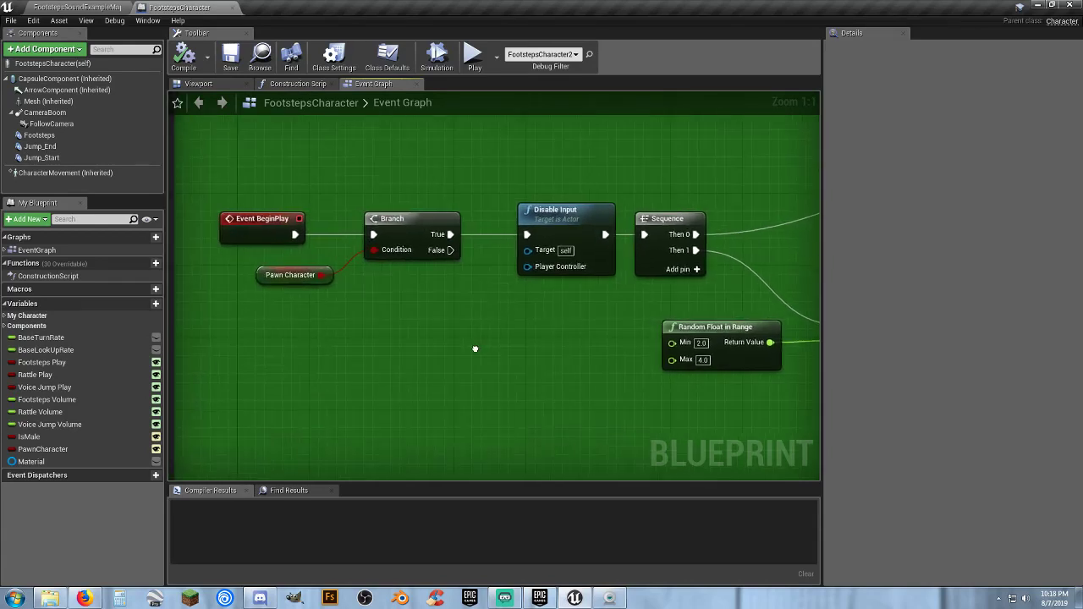
{"action": "left_click", "coordinate": [264, 275]}
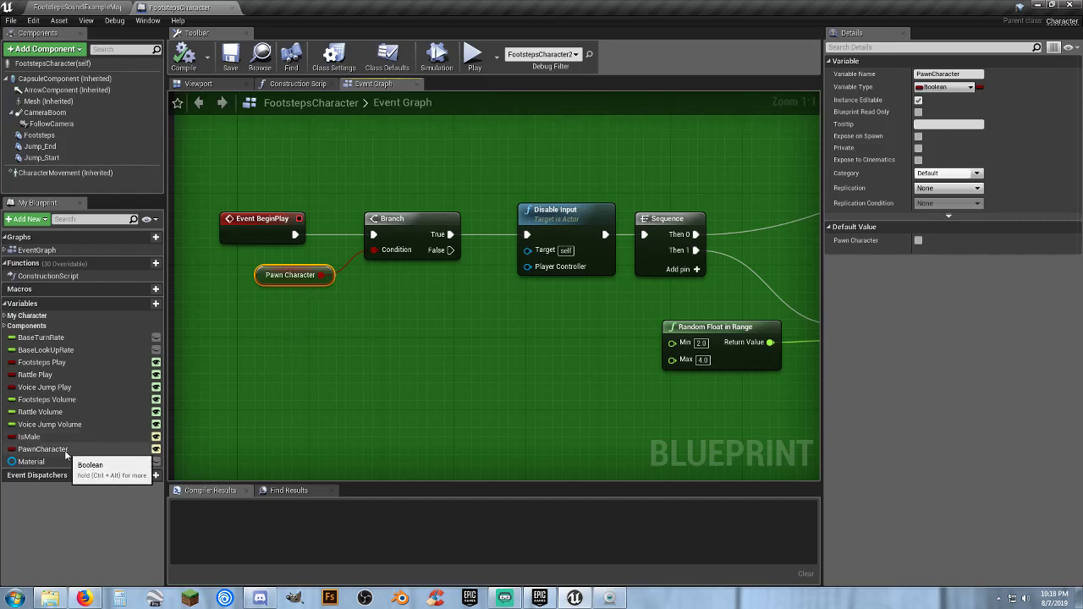
Follow the pawn walking chain from the Branch node to Sequence, selecting the Disable Input node
{"action": "right_click_drag", "start_coordinate": [484, 349], "coordinate": [431, 347]}
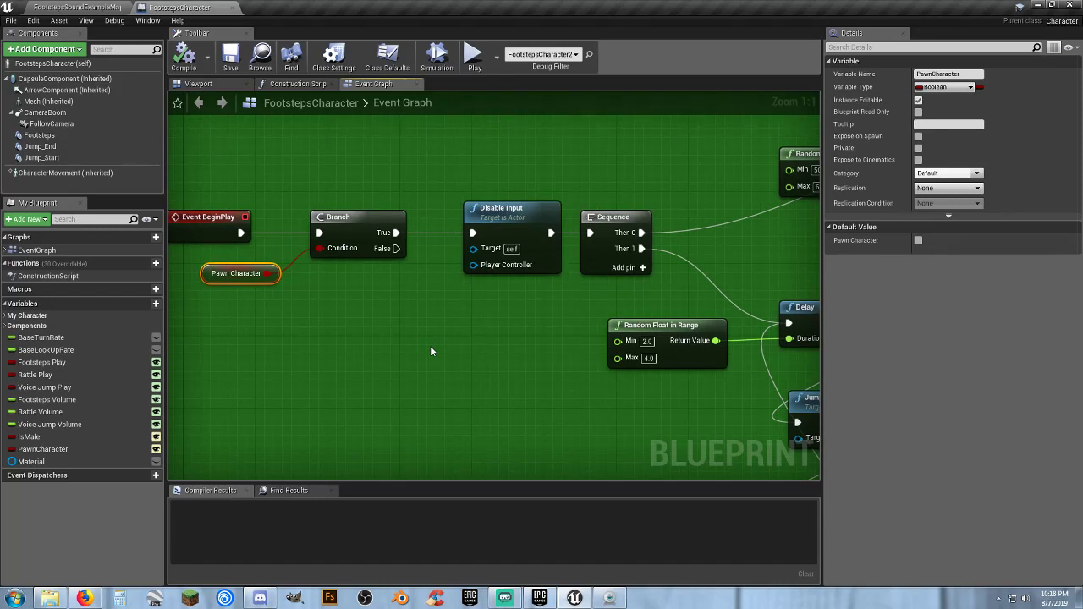
{"action": "right_click_drag", "start_coordinate": [431, 350], "coordinate": [444, 322]}
{"action": "left_click", "coordinate": [370, 313]}
{"action": "left_click_drag", "start_coordinate": [443, 322], "coordinate": [212, 190]}
{"action": "left_click", "coordinate": [511, 331]}
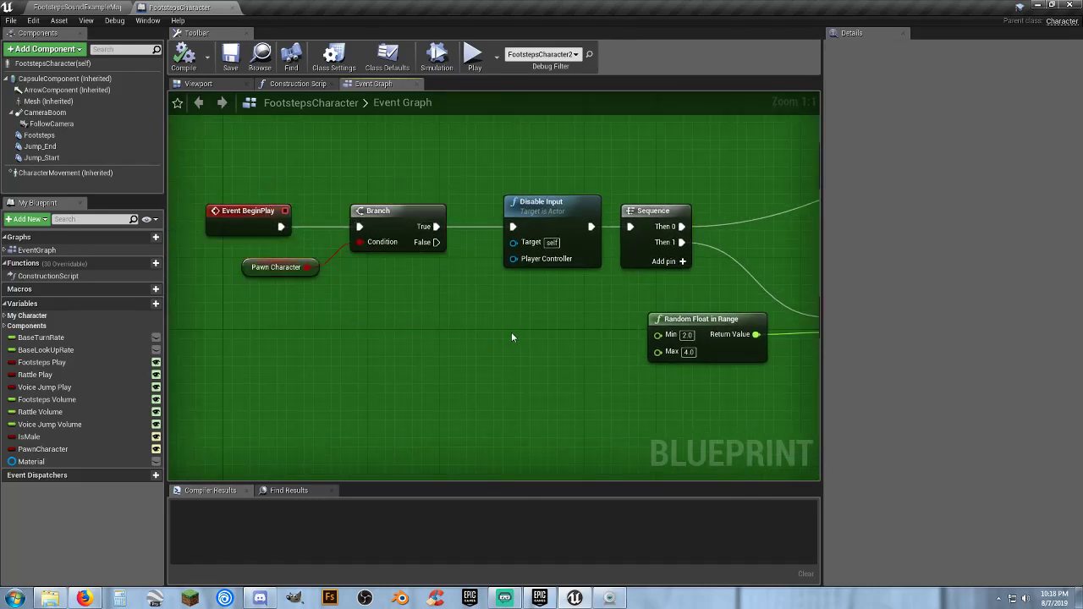
{"action": "right_click_drag", "start_coordinate": [511, 332], "coordinate": [423, 325]}
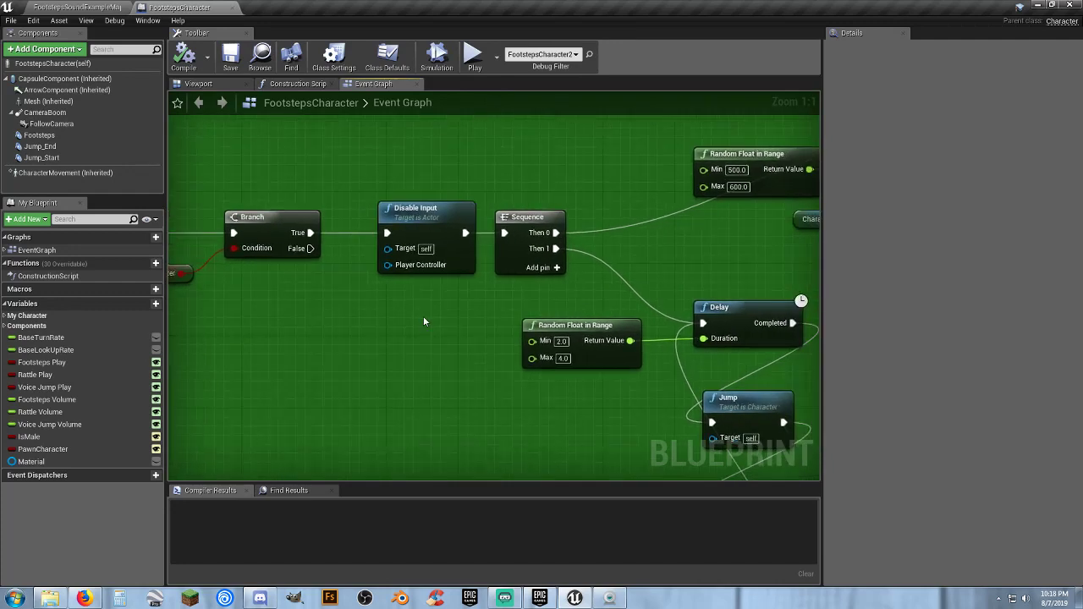
{"action": "left_click", "coordinate": [427, 254]}
{"action": "right_click_drag", "start_coordinate": [341, 336], "coordinate": [286, 309]}
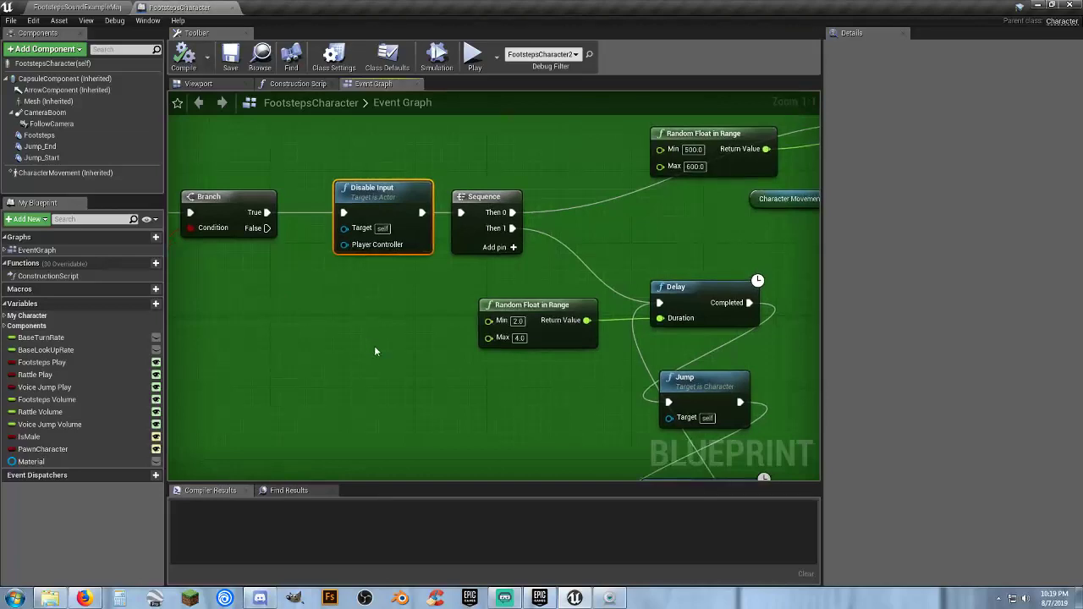
Select the whole Event Tick chain together with the Pawn walking cycle group in the event graph
{"action": "scroll", "coordinate": [402, 360], "scroll_direction": "down", "scroll_amount": 4}
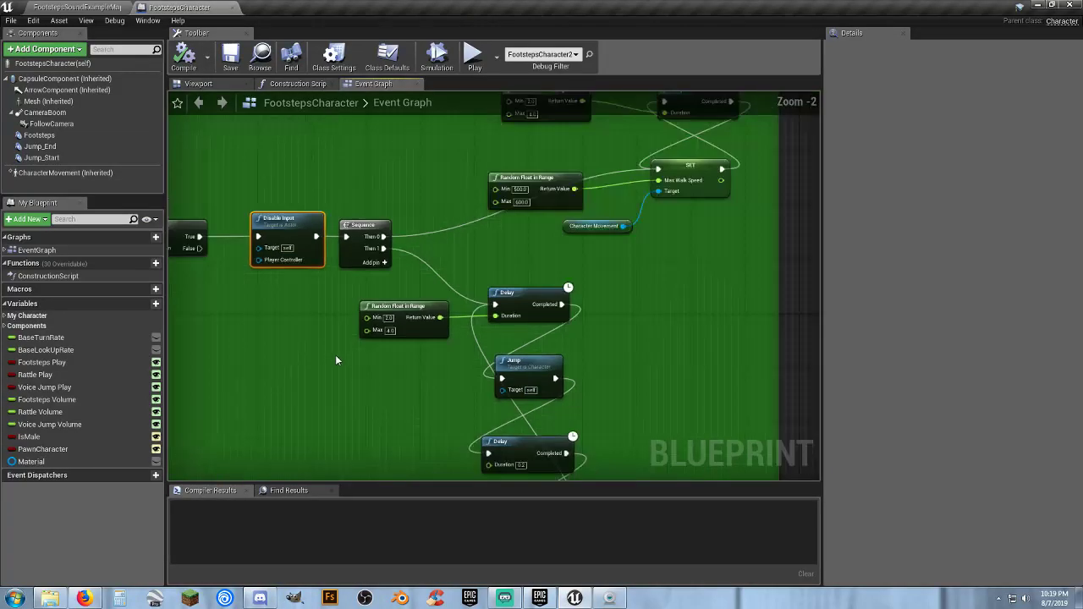
{"action": "scroll", "coordinate": [335, 360], "scroll_direction": "down", "scroll_amount": 1}
{"action": "right_click_drag", "start_coordinate": [316, 370], "coordinate": [457, 330]}
{"action": "scroll", "coordinate": [458, 330], "scroll_direction": "down", "scroll_amount": 2}
{"action": "left_click_drag", "start_coordinate": [297, 153], "coordinate": [648, 408]}
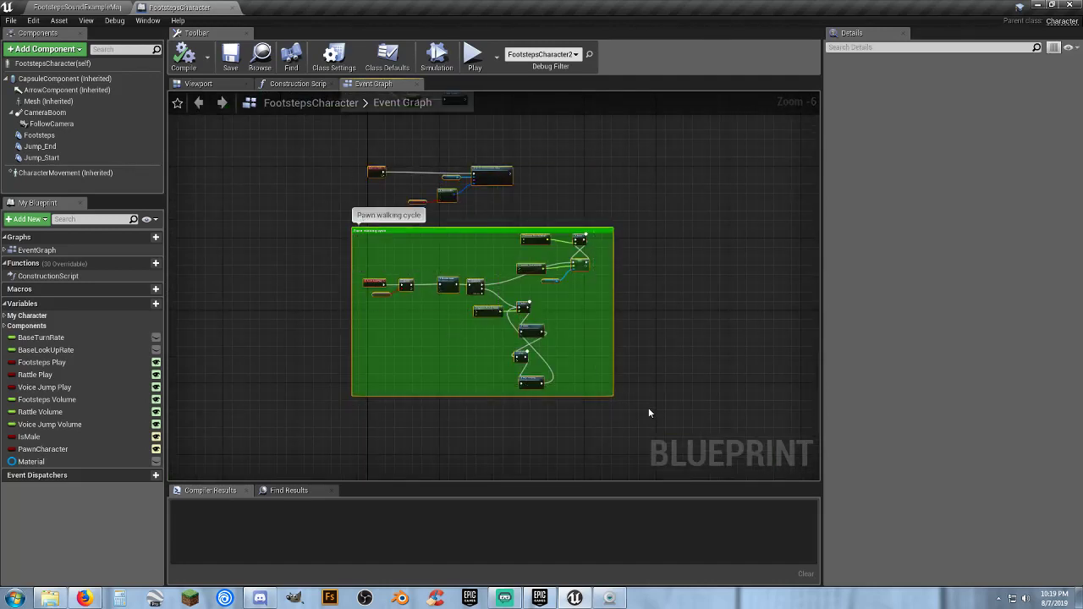
Review the Event Tick chain and the Delay, Jump and Stop Jumping nodes of the Pawn walking cycle
{"action": "right_click_drag", "start_coordinate": [653, 219], "coordinate": [630, 267]}
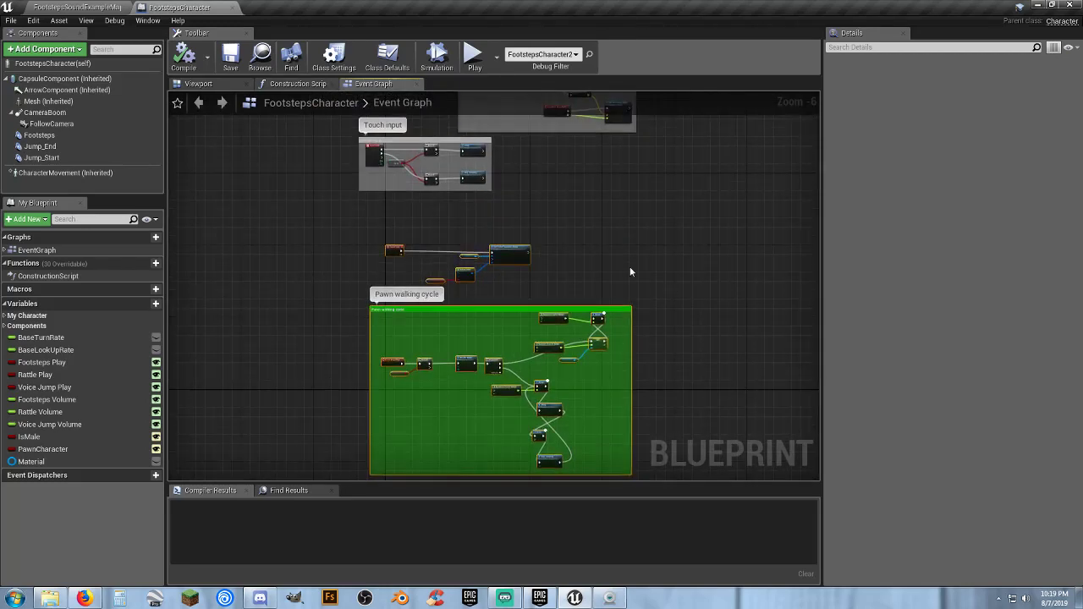
{"action": "scroll", "coordinate": [423, 200], "scroll_direction": "up", "scroll_amount": 3}
{"action": "right_click_drag", "start_coordinate": [437, 286], "coordinate": [481, 97]}
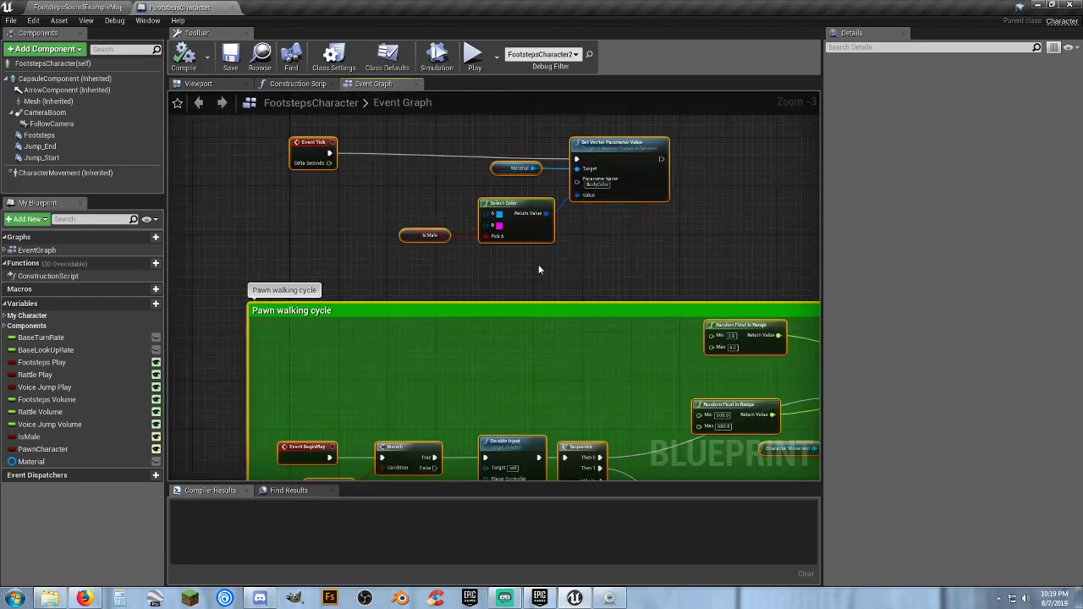
{"action": "right_click_drag", "start_coordinate": [548, 273], "coordinate": [435, 95]}
{"action": "right_click_drag", "start_coordinate": [398, 346], "coordinate": [394, 234]}
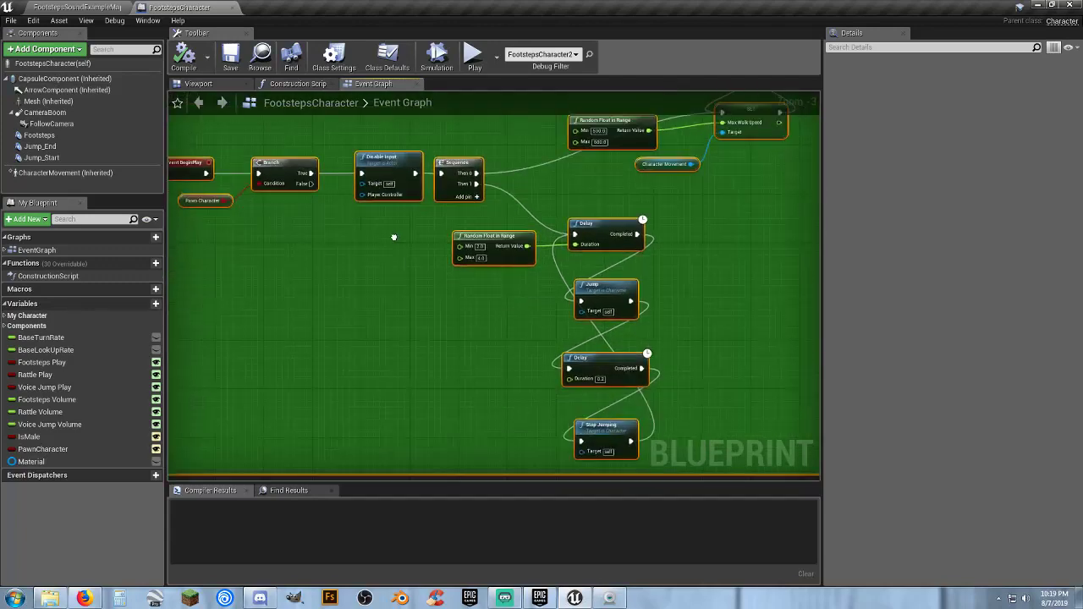
{"action": "mouse_move", "coordinate": [415, 307]}
{"action": "right_mouse_down"}
{"action": "mouse_move", "coordinate": [412, 279]}
{"action": "mouse_move", "coordinate": [476, 312]}
{"action": "mouse_move", "coordinate": [491, 333]}
{"action": "mouse_move", "coordinate": [455, 328]}
{"action": "right_mouse_up"}
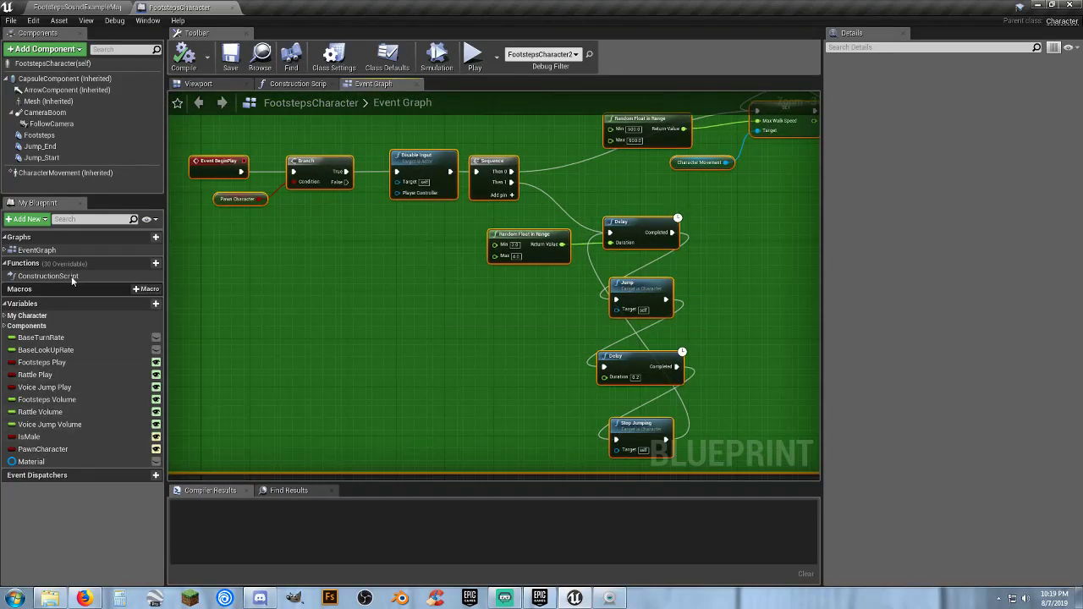
Inspect the Footsteps audio component's details, look over the event graph and close the FootstepsCharacter blueprint
{"action": "left_click", "coordinate": [40, 135]}
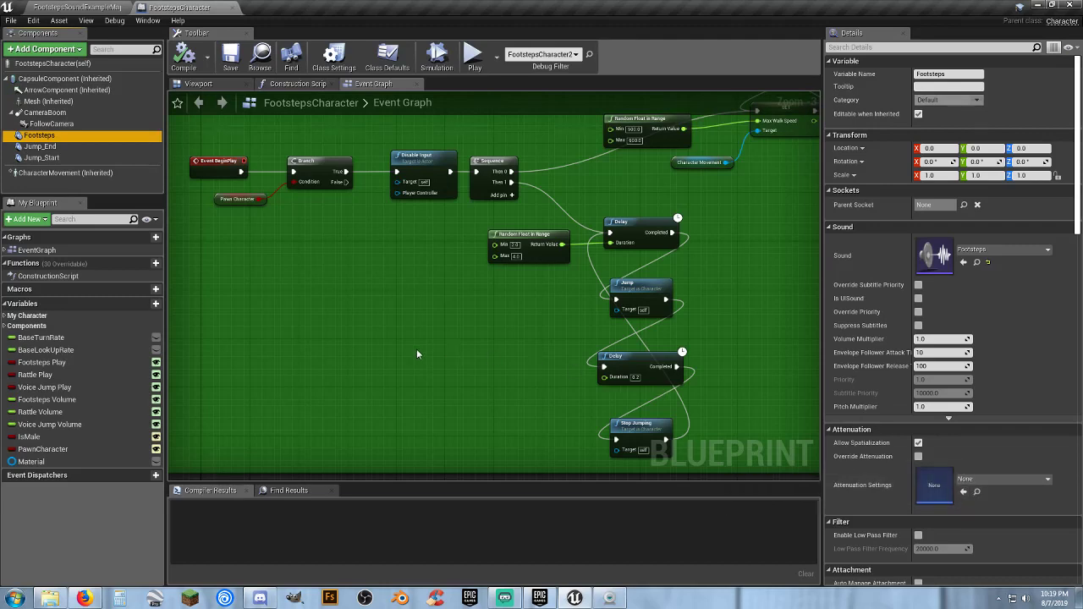
{"action": "right_click_drag", "start_coordinate": [416, 354], "coordinate": [426, 376]}
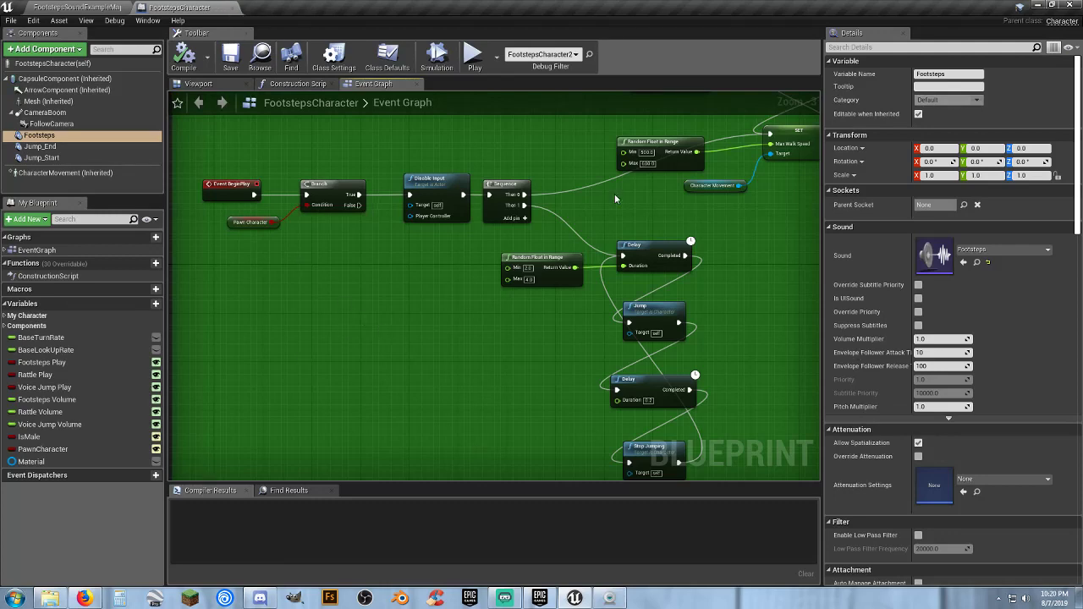
{"action": "scroll", "coordinate": [490, 313], "scroll_direction": "down", "scroll_amount": 4}
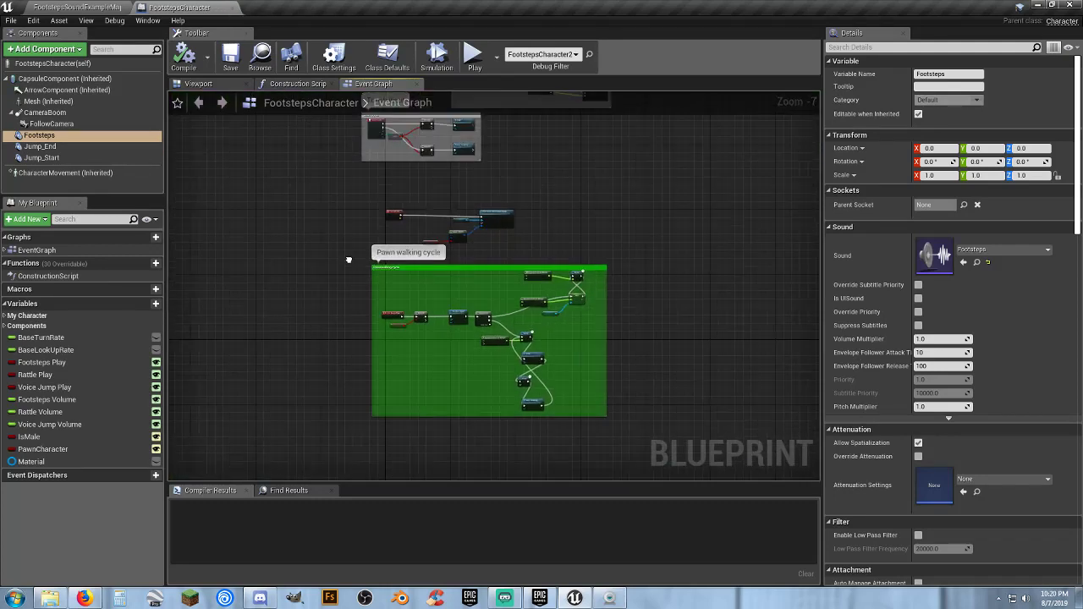
{"action": "right_click_drag", "start_coordinate": [348, 260], "coordinate": [341, 215]}
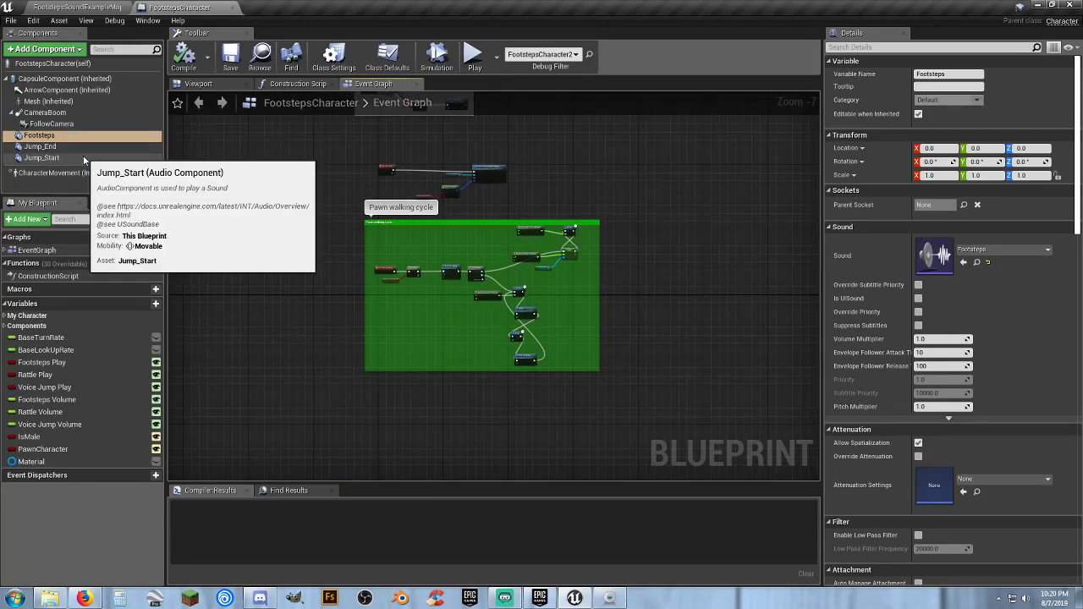
{"action": "left_click", "coordinate": [238, 7]}
Open the Animations folder inside FootstepsCharacter's Mannequin folder
{"action": "left_click", "coordinate": [379, 511]}
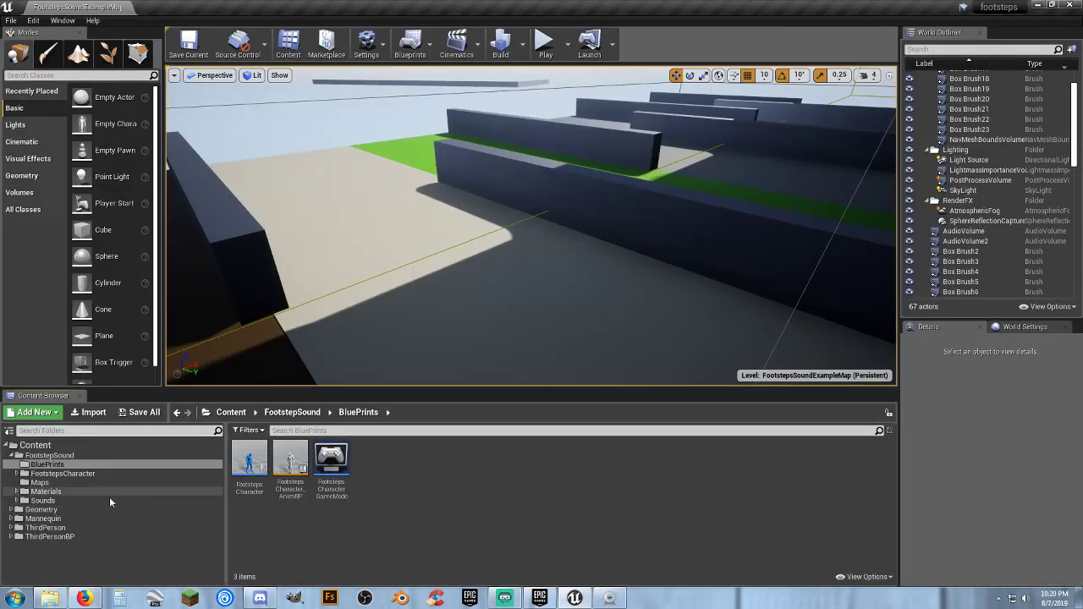
{"action": "left_click", "coordinate": [16, 474]}
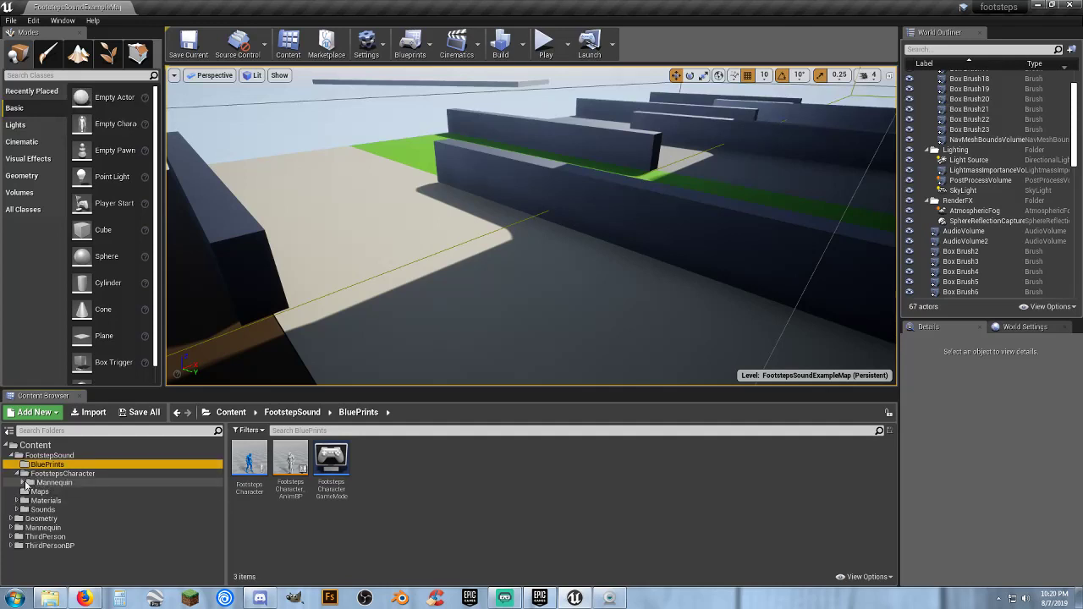
{"action": "left_click", "coordinate": [23, 482]}
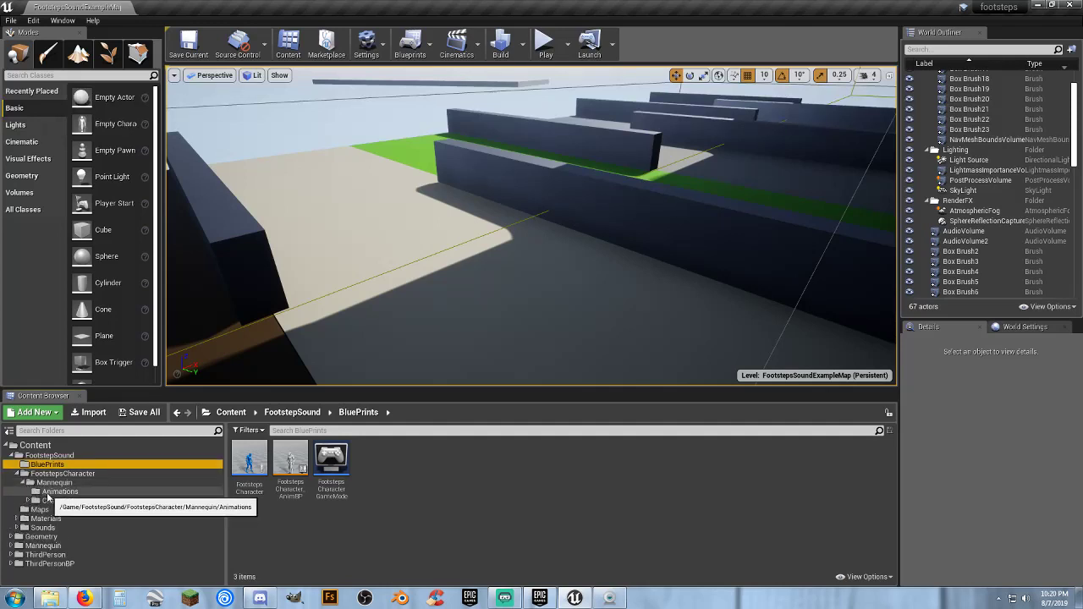
{"action": "left_click", "coordinate": [58, 491]}
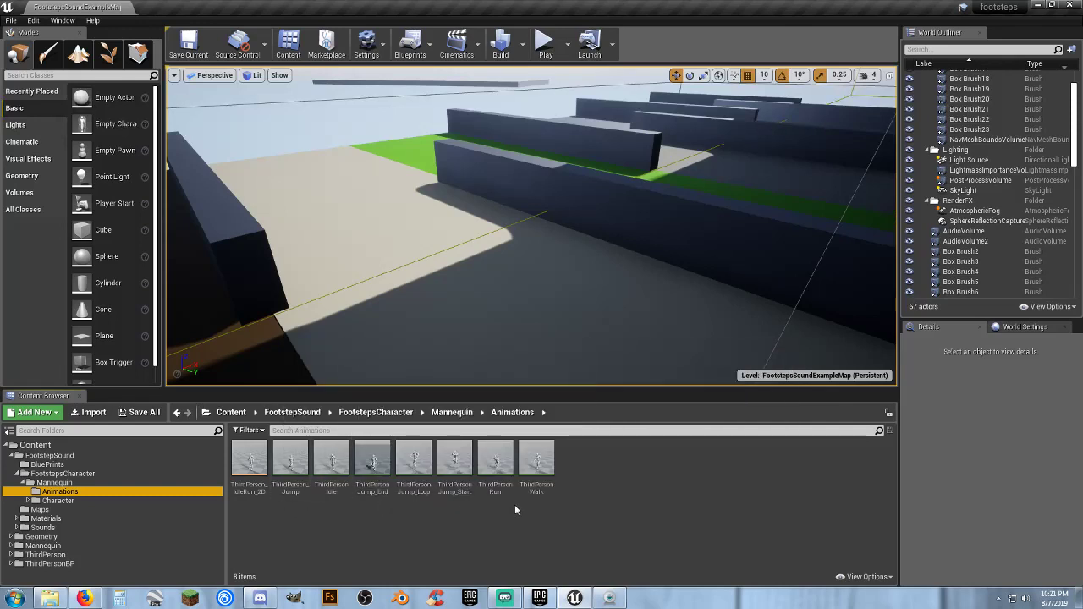
Open the ThirdPersonWalk animation, pause its playback and scrub the timeline past the step notifies
{"action": "double_click", "coordinate": [537, 461]}
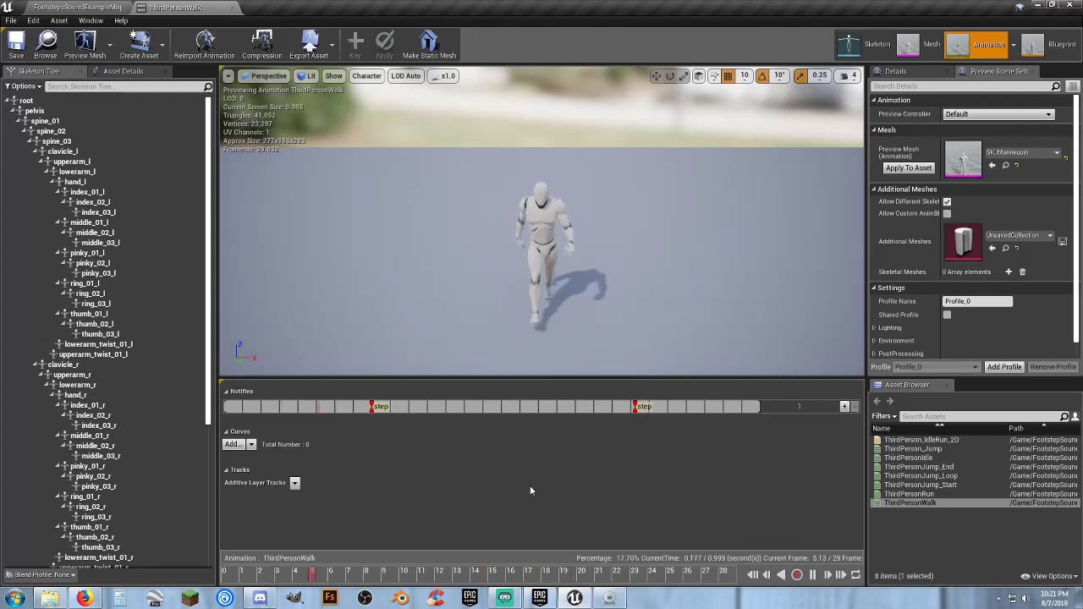
{"action": "left_click", "coordinate": [813, 576]}
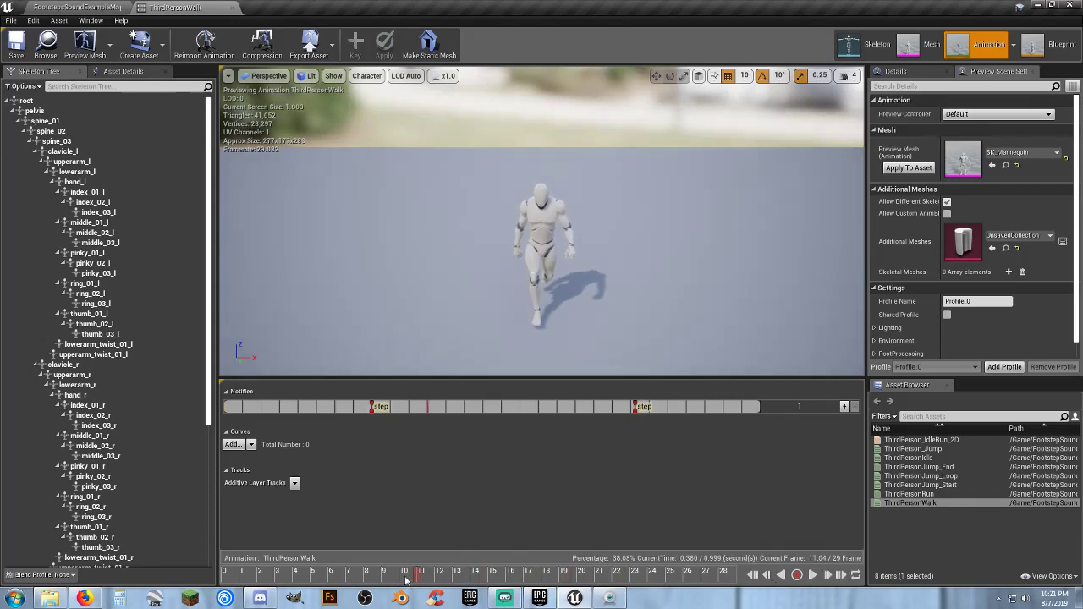
{"action": "left_click_drag", "start_coordinate": [406, 577], "coordinate": [609, 589]}
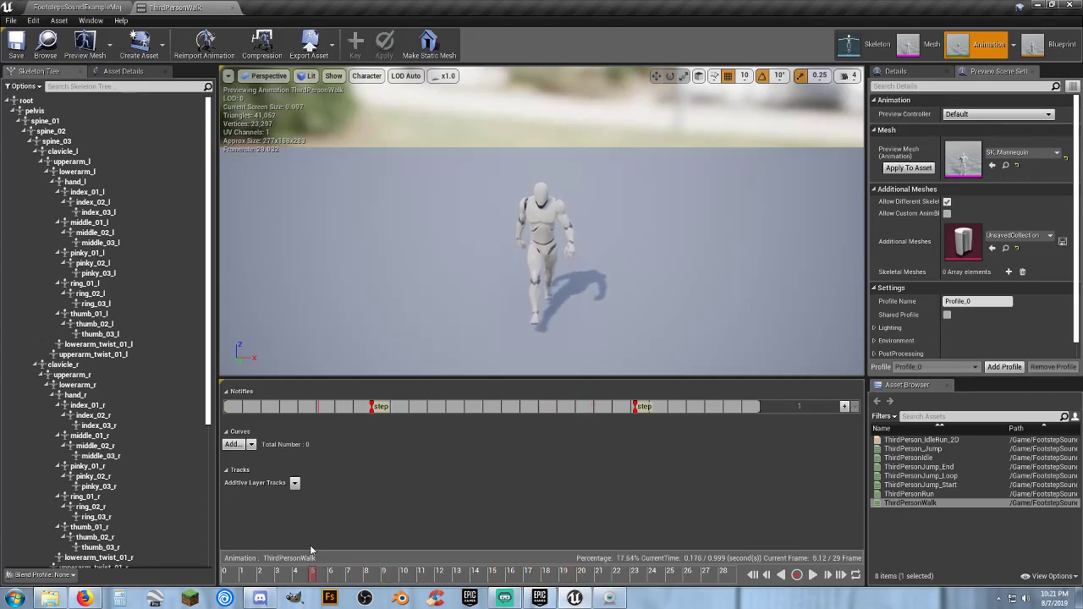
{"action": "left_click_drag", "start_coordinate": [506, 576], "coordinate": [591, 584]}
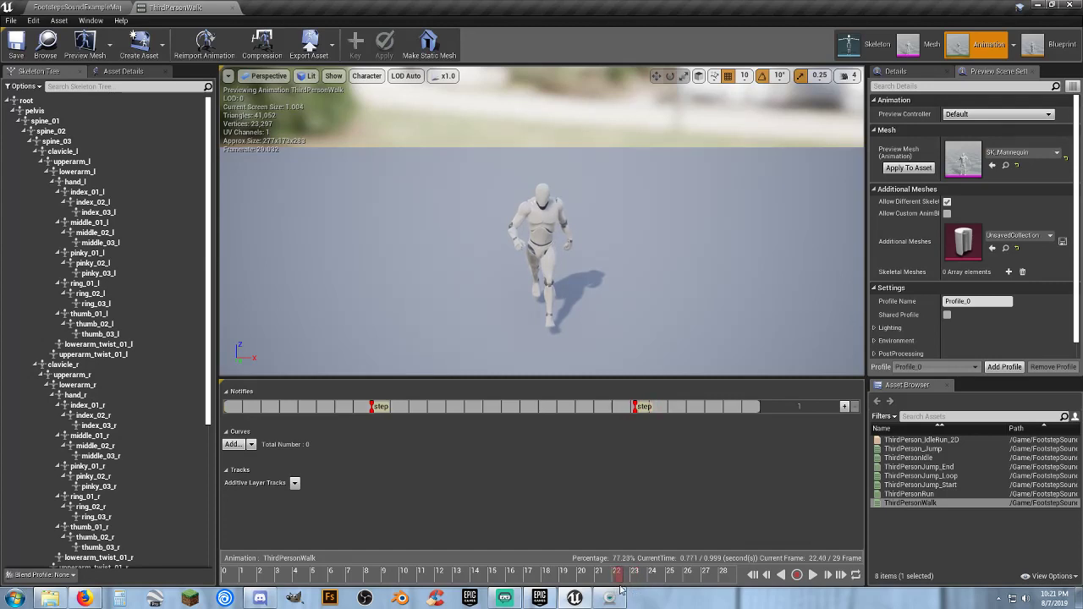
Scrub the walk animation back to about frame 4 and inspect the timing settings of the second step notify
{"action": "left_click_drag", "start_coordinate": [639, 590], "coordinate": [383, 578]}
{"action": "mouse_move", "coordinate": [302, 555]}
{"action": "left_mouse_down"}
{"action": "mouse_move", "coordinate": [702, 588]}
{"action": "mouse_move", "coordinate": [661, 597]}
{"action": "mouse_move", "coordinate": [681, 599]}
{"action": "mouse_move", "coordinate": [301, 549]}
{"action": "left_mouse_up"}
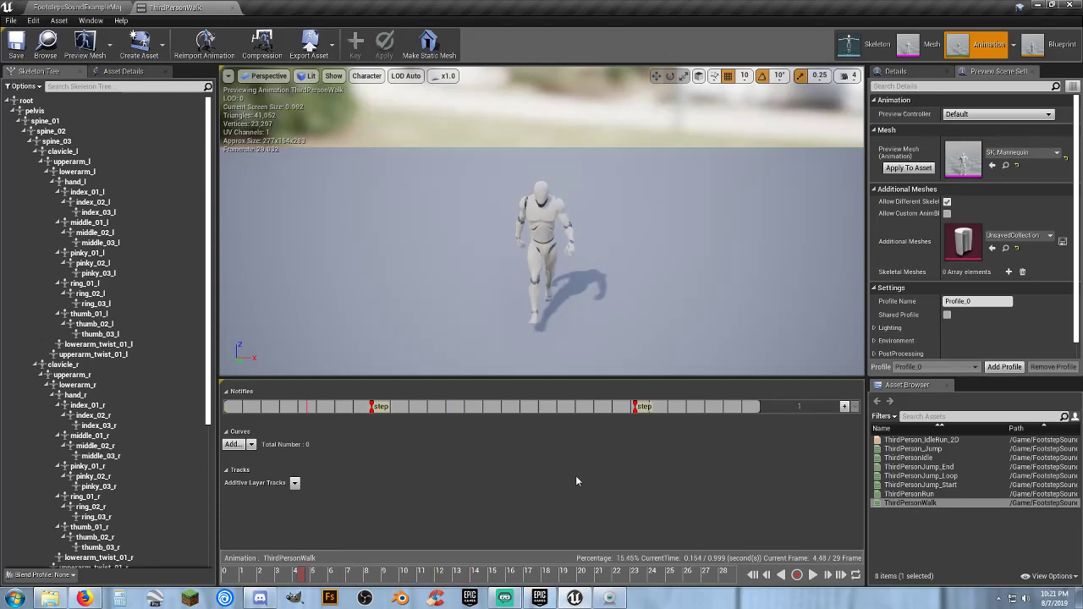
{"action": "right_click", "coordinate": [636, 414]}
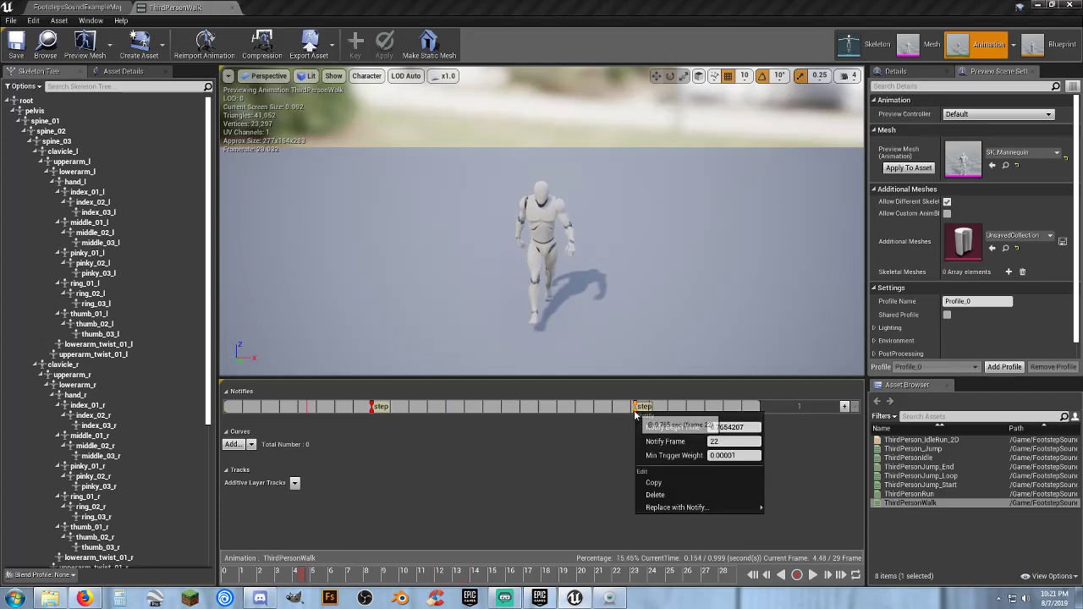
{"action": "left_click", "coordinate": [599, 488]}
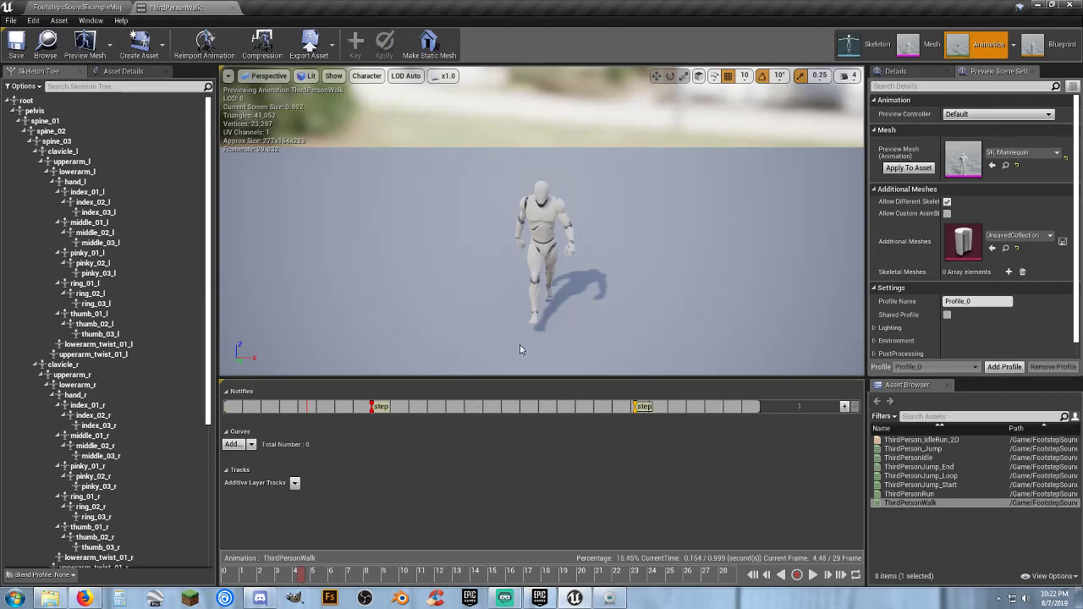
View the mannequin's legs from the side around frame 23 and review the replacement options for the second step notify
{"action": "right_click_drag", "start_coordinate": [520, 349], "coordinate": [643, 358]}
{"action": "left_click_drag", "start_coordinate": [305, 579], "coordinate": [635, 598]}
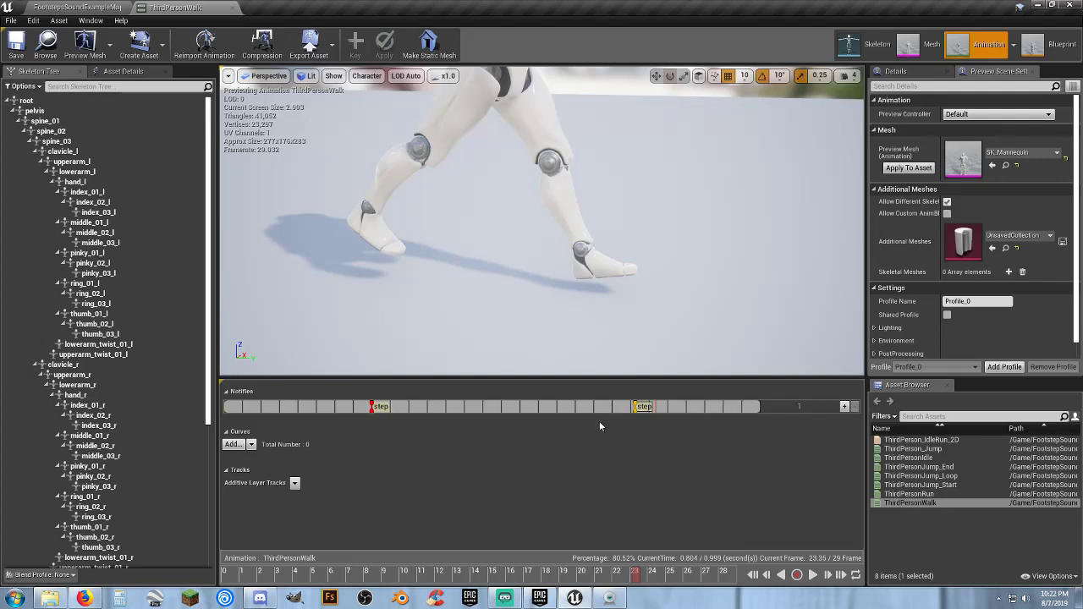
{"action": "right_click", "coordinate": [656, 413]}
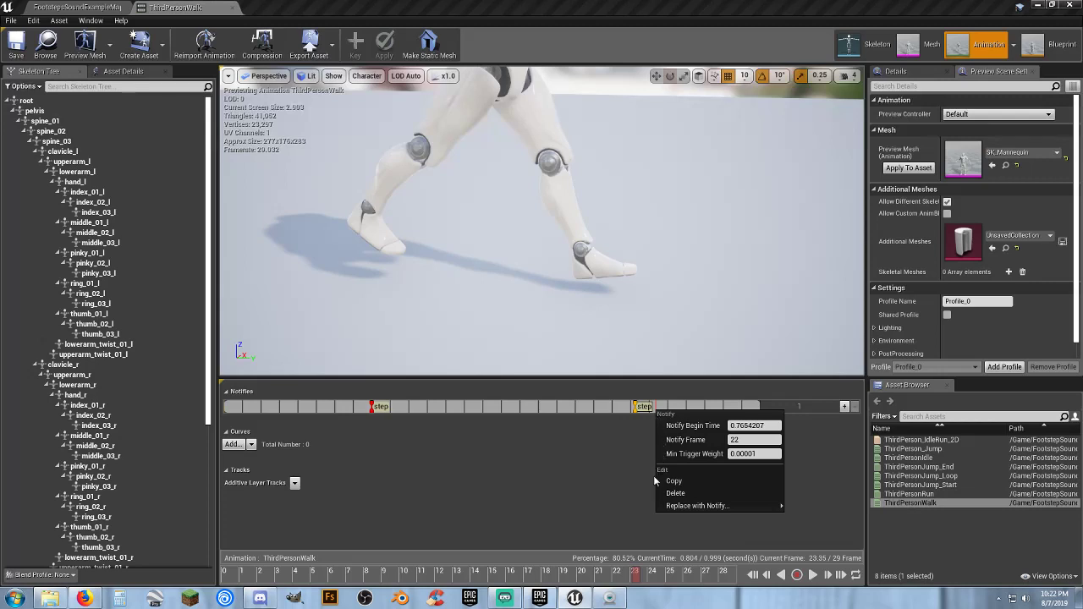
{"action": "mouse_move", "coordinate": [666, 508]}
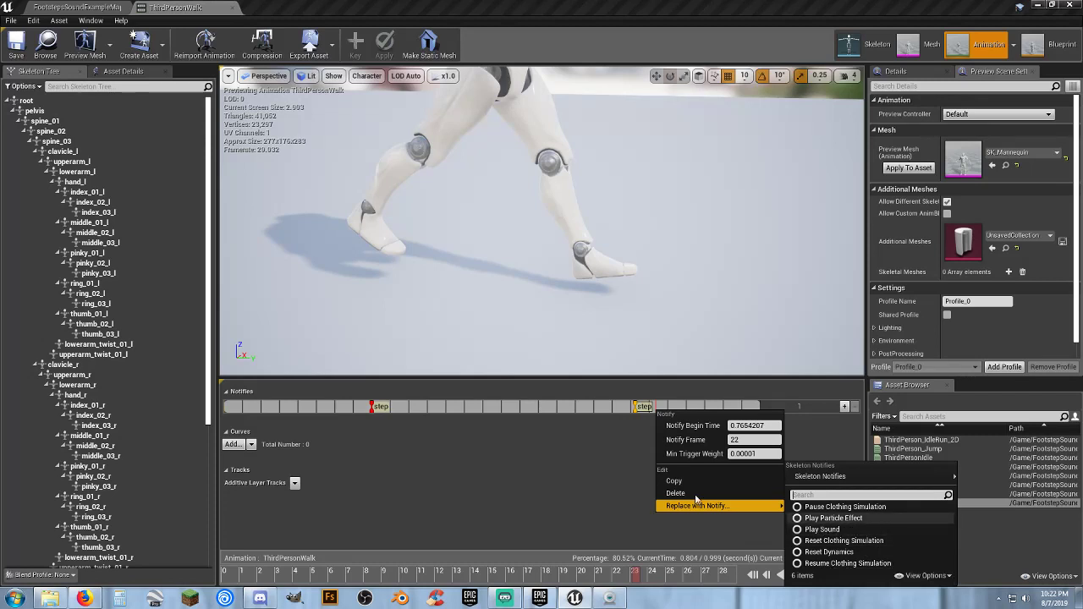
{"action": "left_click", "coordinate": [489, 470]}
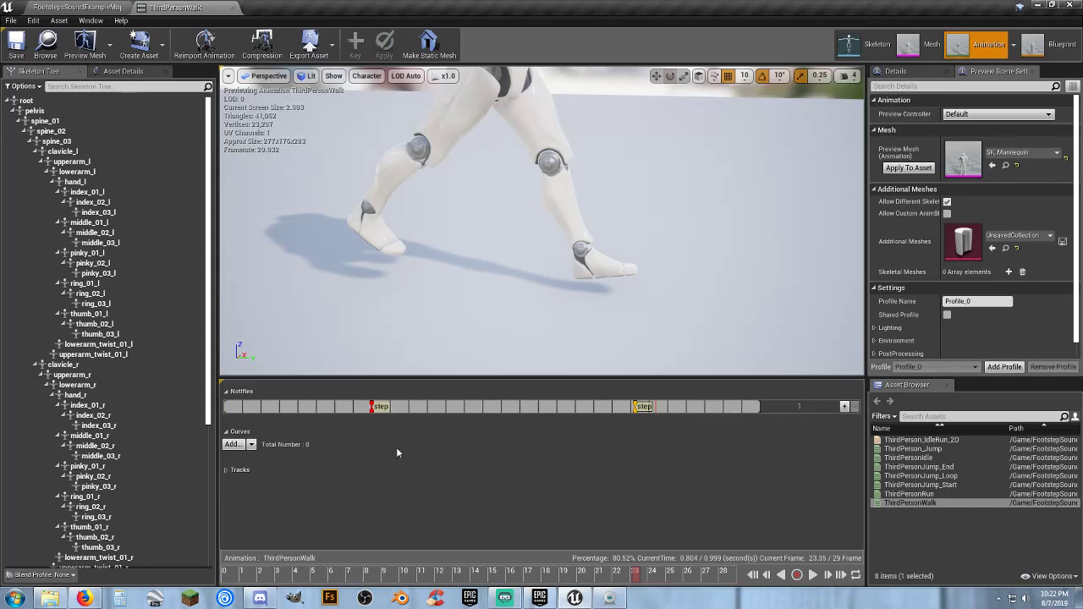
Close the ThirdPersonWalk animation and open the Animations folder inside the top-level Mannequin folder
{"action": "left_click", "coordinate": [223, 9]}
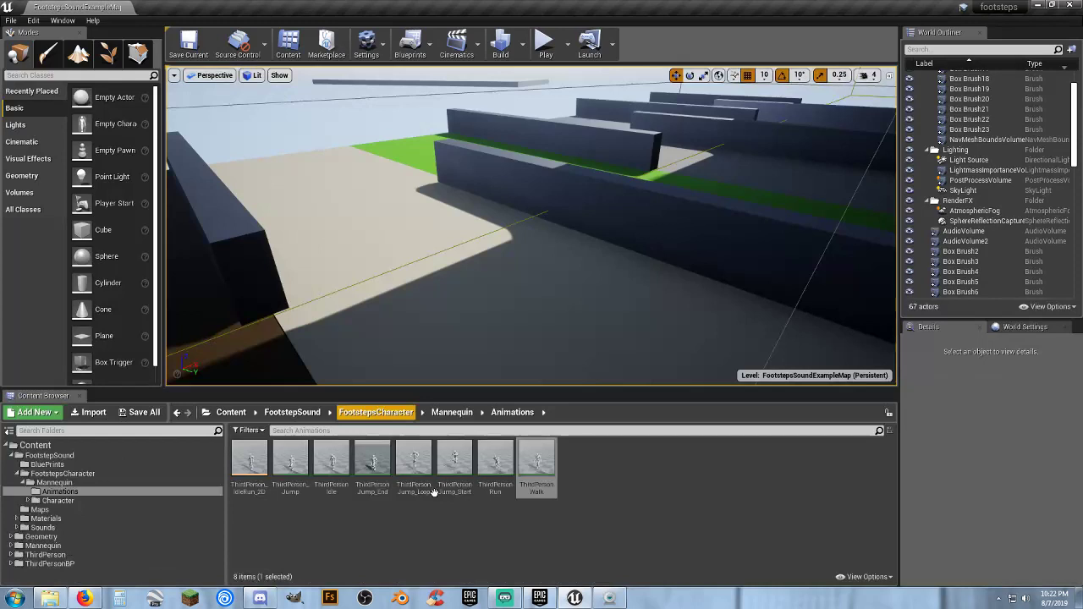
{"action": "left_click", "coordinate": [11, 546]}
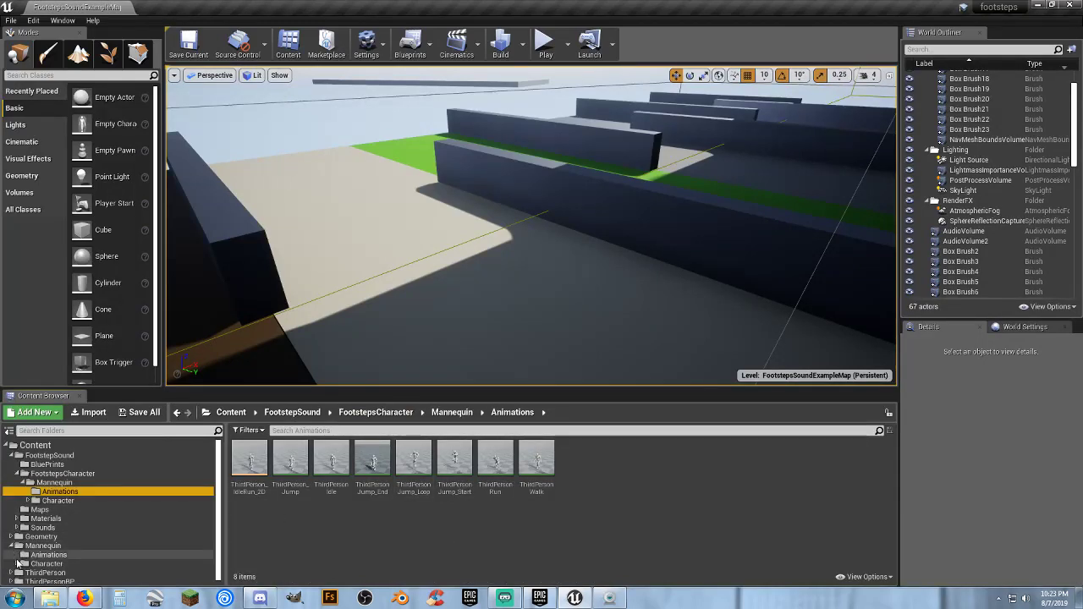
{"action": "left_click", "coordinate": [153, 553]}
{"action": "left_click", "coordinate": [366, 508]}
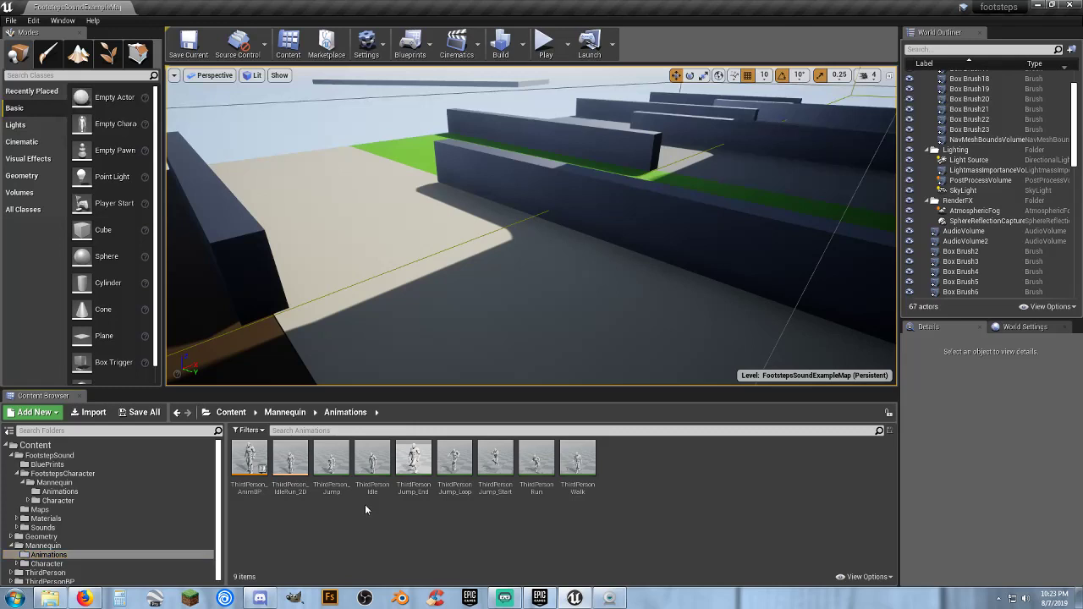
Open the ThirdPersonIdle animation to check its notify track, and close it again
{"action": "mouse_move", "coordinate": [372, 493]}
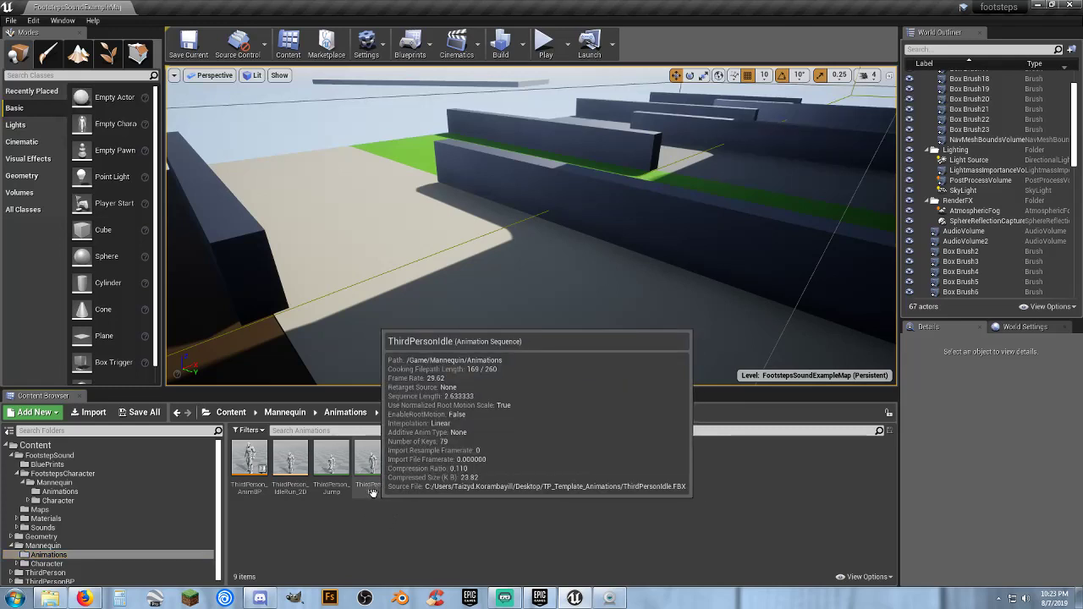
{"action": "double_click", "coordinate": [372, 493]}
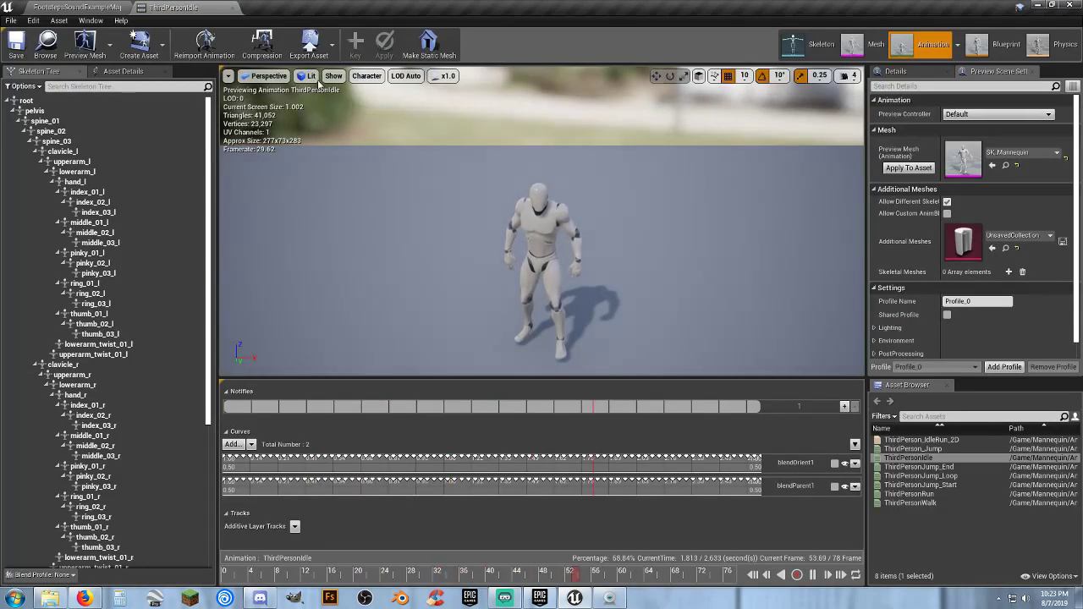
{"action": "left_click", "coordinate": [232, 7]}
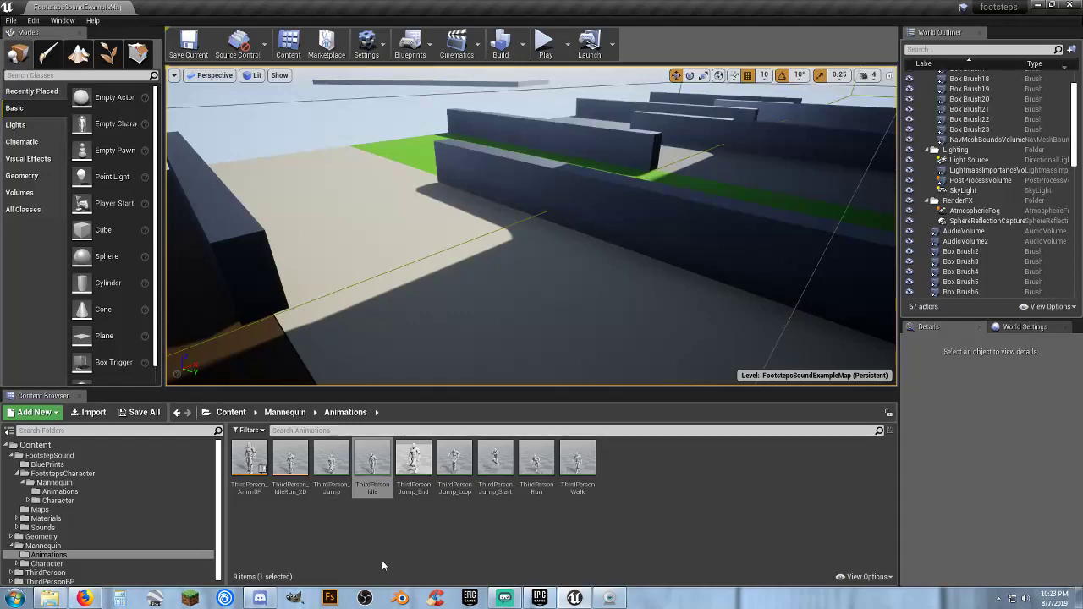
Open the Mannequin folder's ThirdPersonWalk animation, frame the legs from the side and scrub to about frame 10
{"action": "left_click", "coordinate": [581, 490]}
{"action": "double_click", "coordinate": [581, 490]}
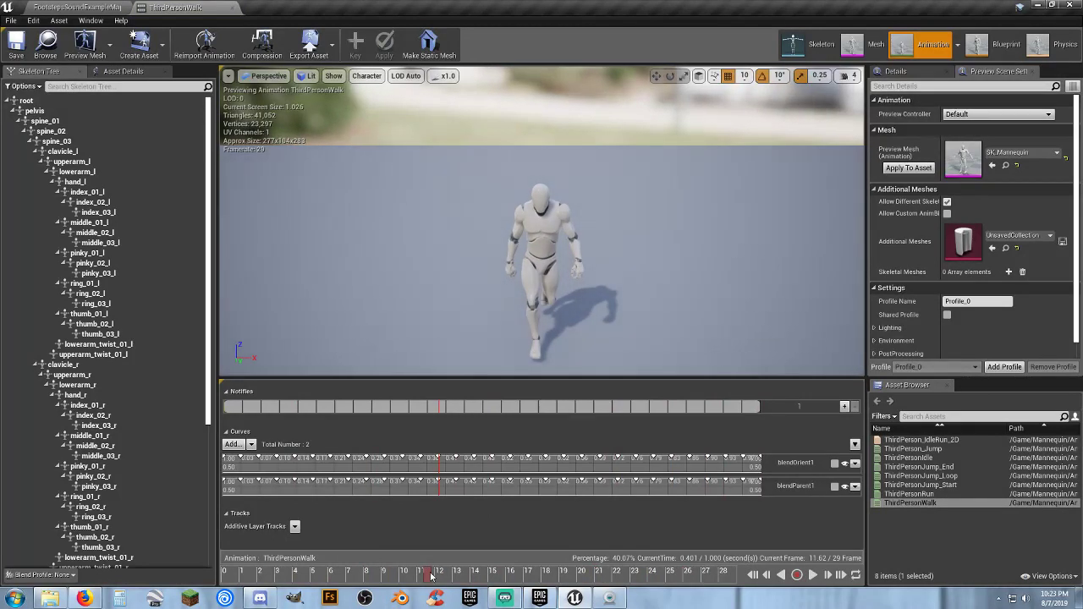
{"action": "right_click_drag", "start_coordinate": [494, 314], "coordinate": [493, 351]}
{"action": "key", "text": "w"}
{"action": "key", "text": "s"}
{"action": "key", "text": "w"}
{"action": "left_click_drag", "start_coordinate": [420, 578], "coordinate": [393, 586]}
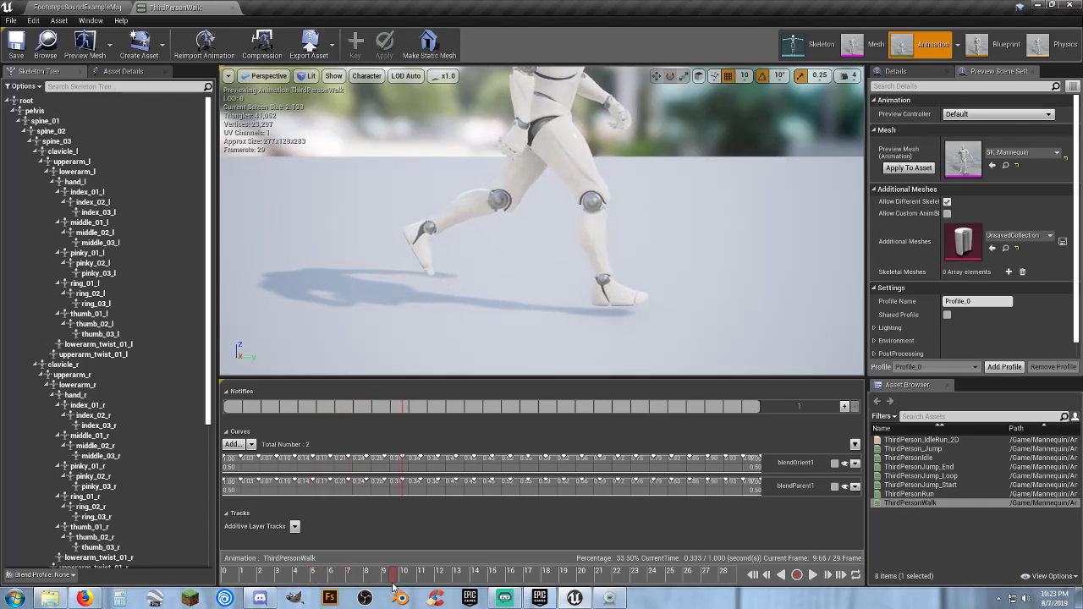
Add a Play Sound notify to the walk animation's notify track at frame 10
{"action": "right_click", "coordinate": [402, 411]}
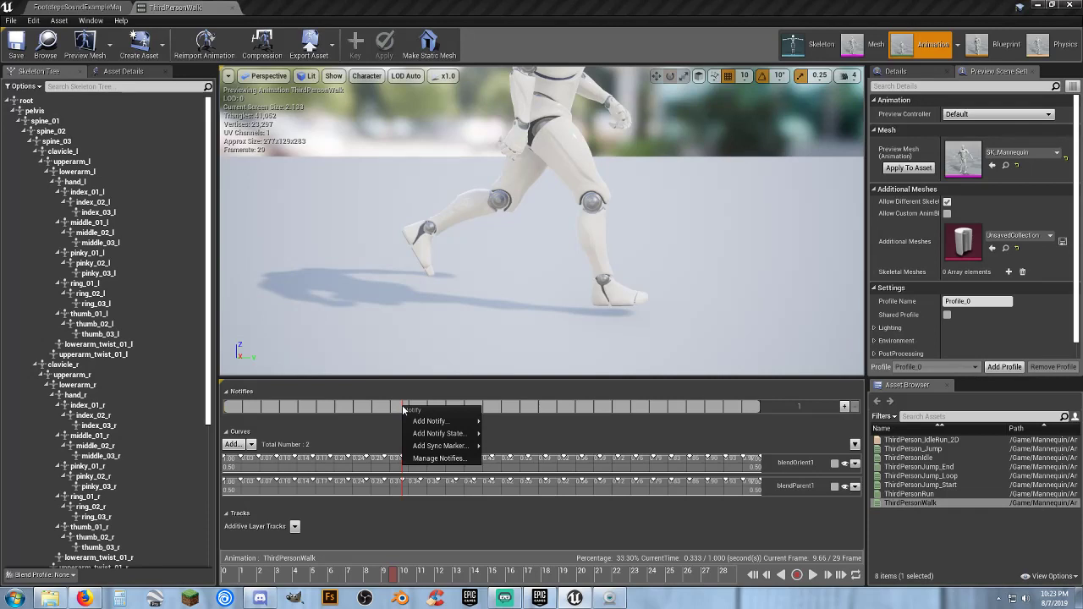
{"action": "mouse_move", "coordinate": [423, 421]}
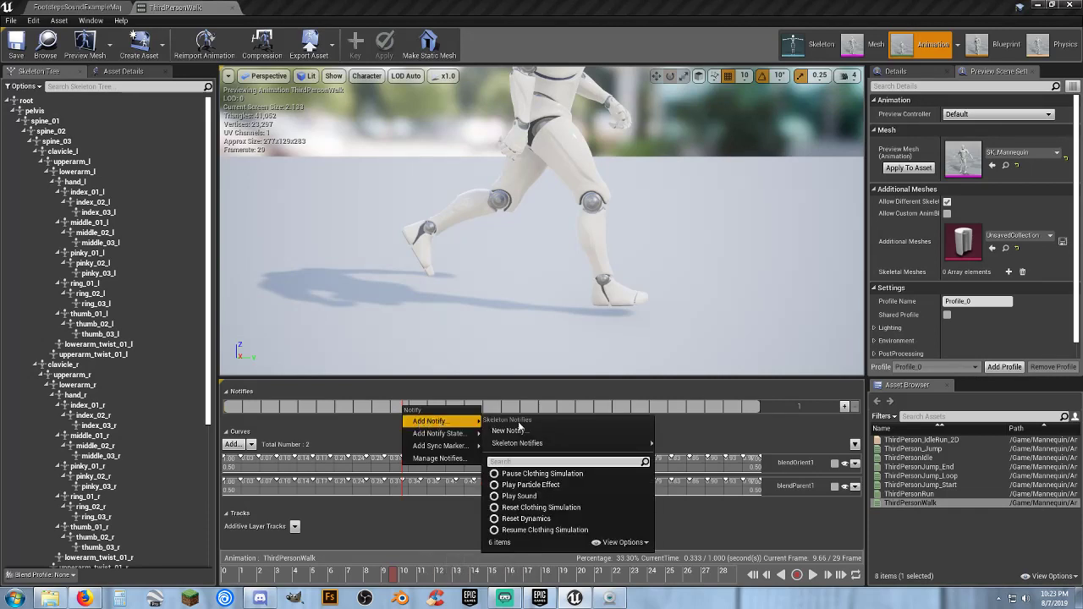
{"action": "mouse_move", "coordinate": [536, 444]}
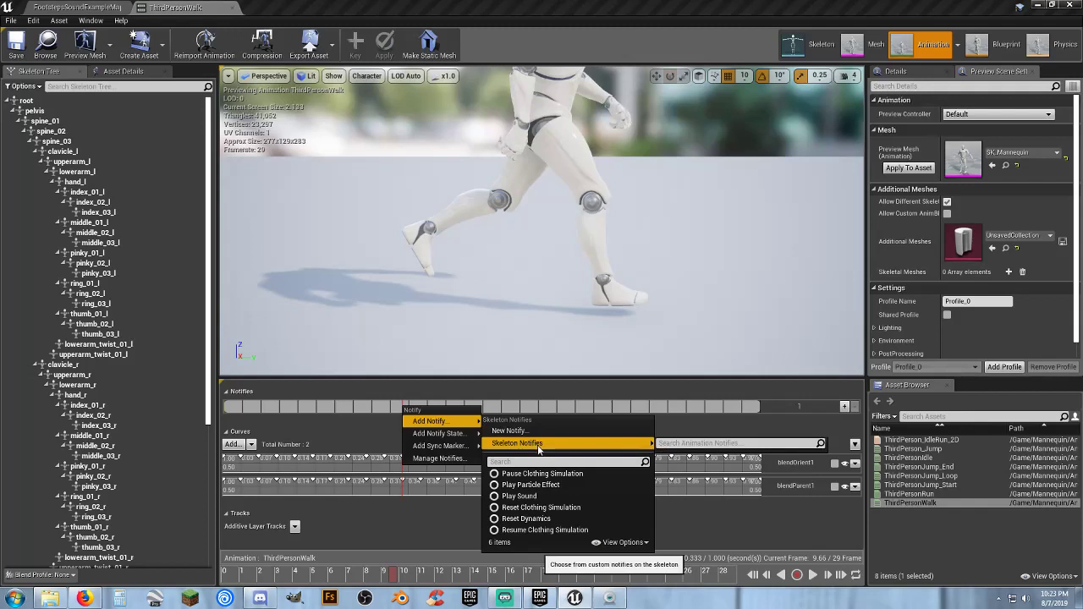
{"action": "left_click", "coordinate": [519, 496]}
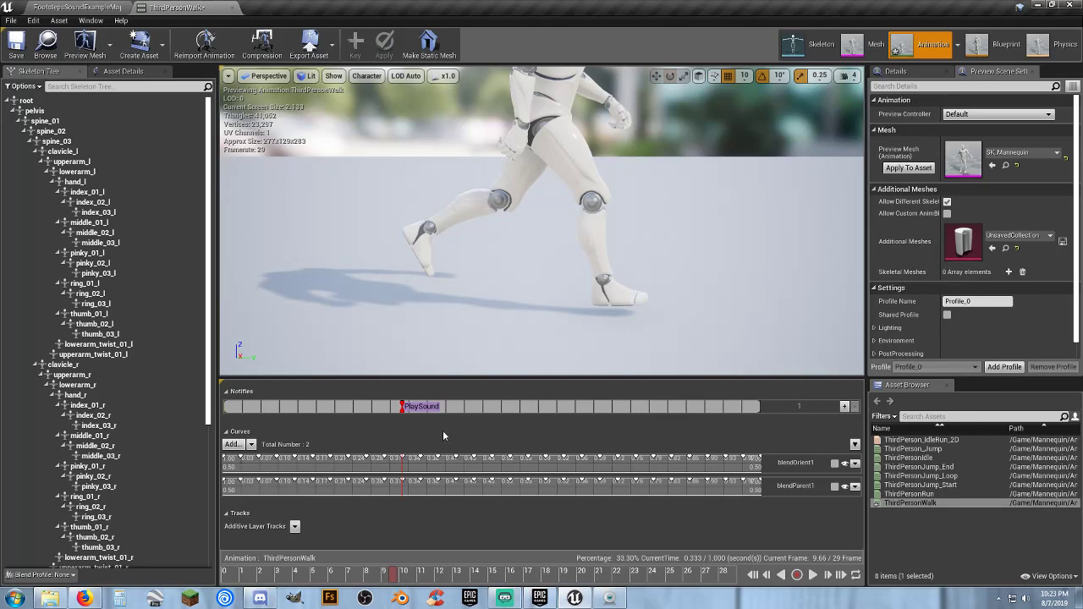
Review the options of the frame 10 notify and replace it with a Play Sound notify
{"action": "right_click", "coordinate": [403, 413]}
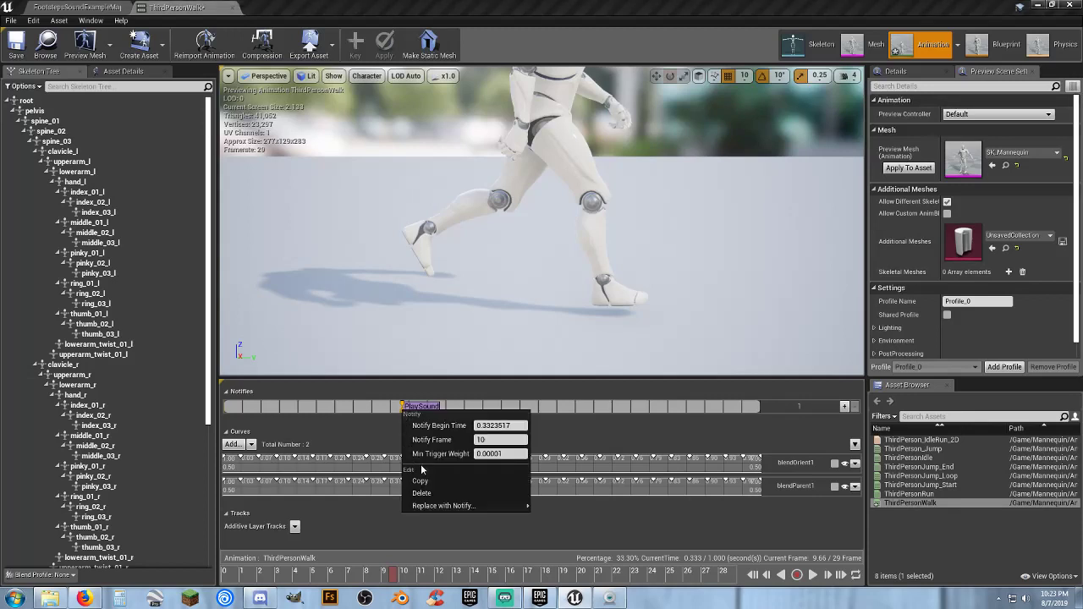
{"action": "mouse_move", "coordinate": [461, 506]}
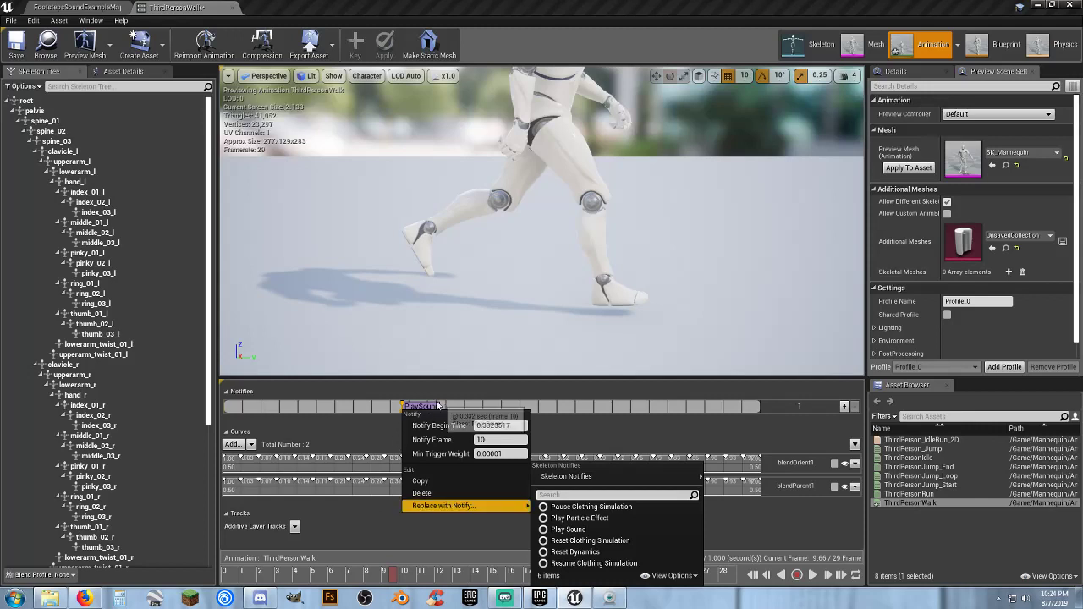
{"action": "left_click", "coordinate": [404, 407]}
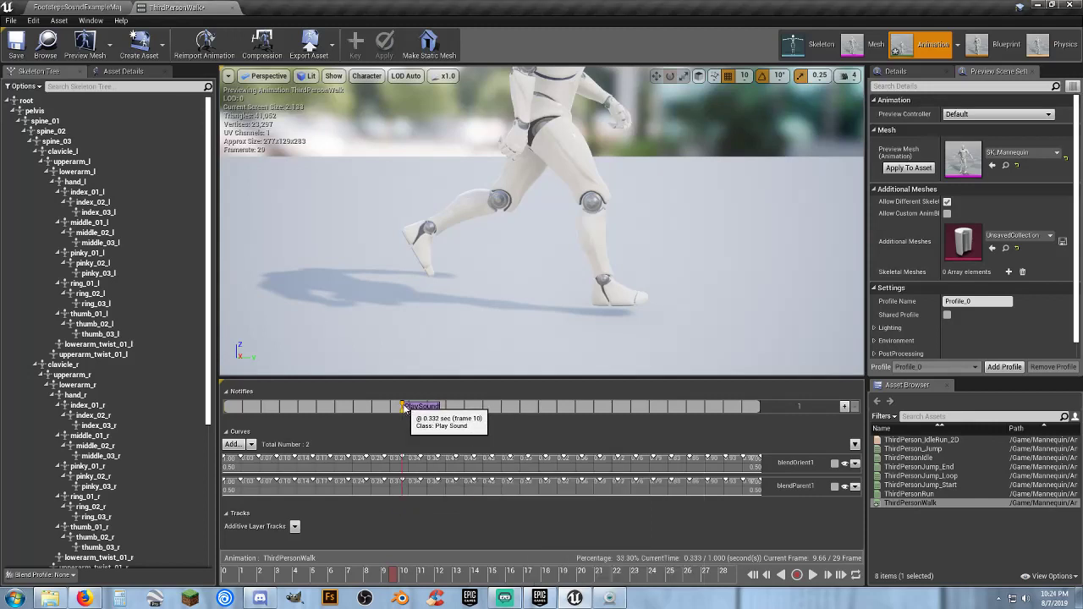
{"action": "right_click", "coordinate": [404, 407]}
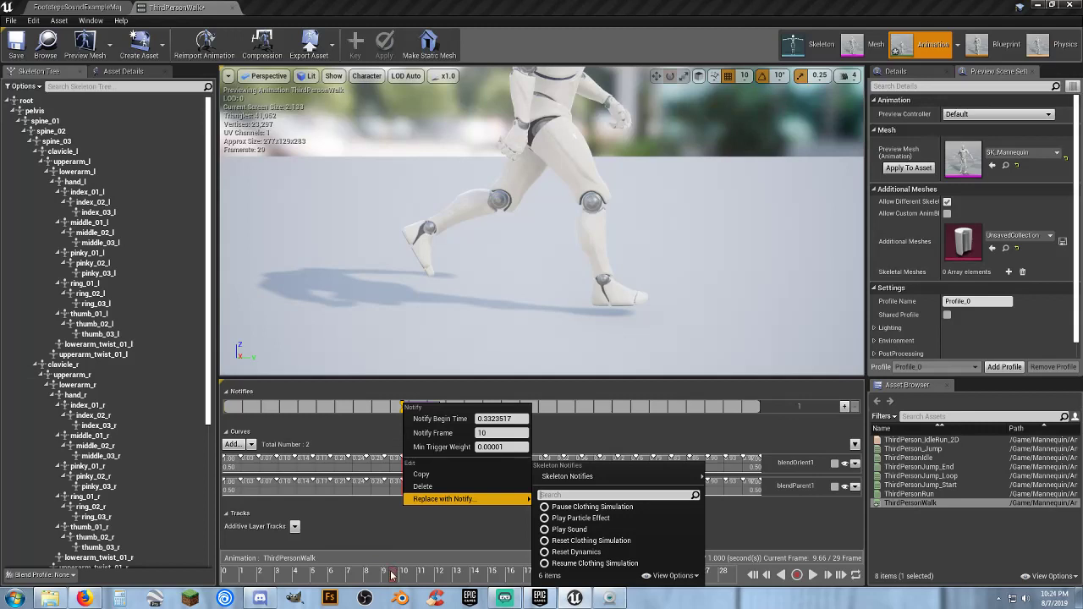
{"action": "left_click", "coordinate": [578, 529]}
Look through the asset details of the ThirdPersonWalk animation for the notify's sound setting
{"action": "left_click", "coordinate": [119, 71]}
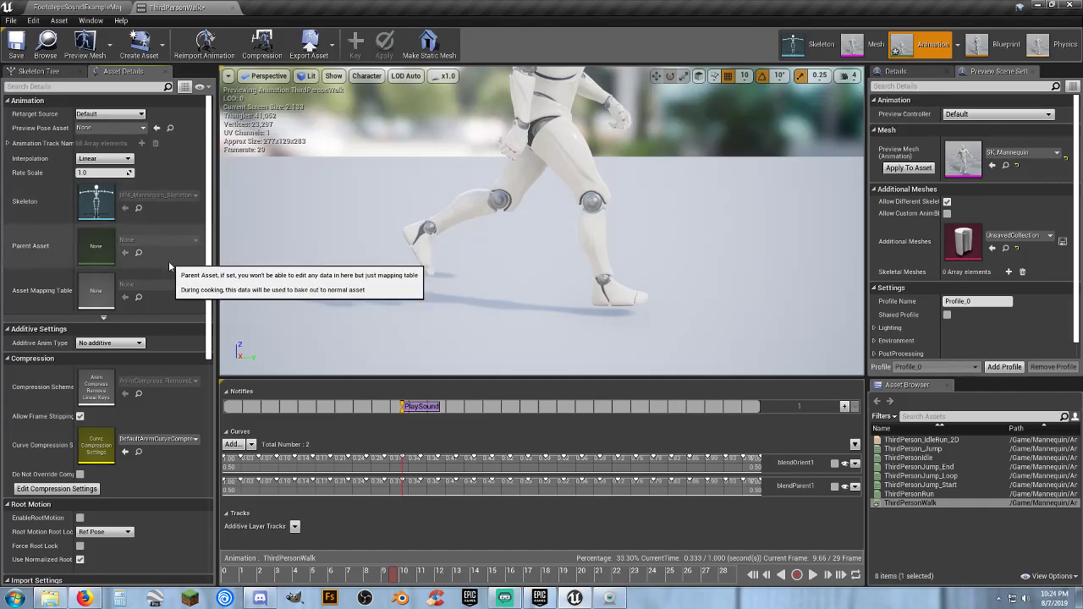
{"action": "scroll", "coordinate": [170, 264], "scroll_direction": "down", "scroll_amount": 4}
{"action": "scroll", "coordinate": [170, 266], "scroll_direction": "down", "scroll_amount": 3}
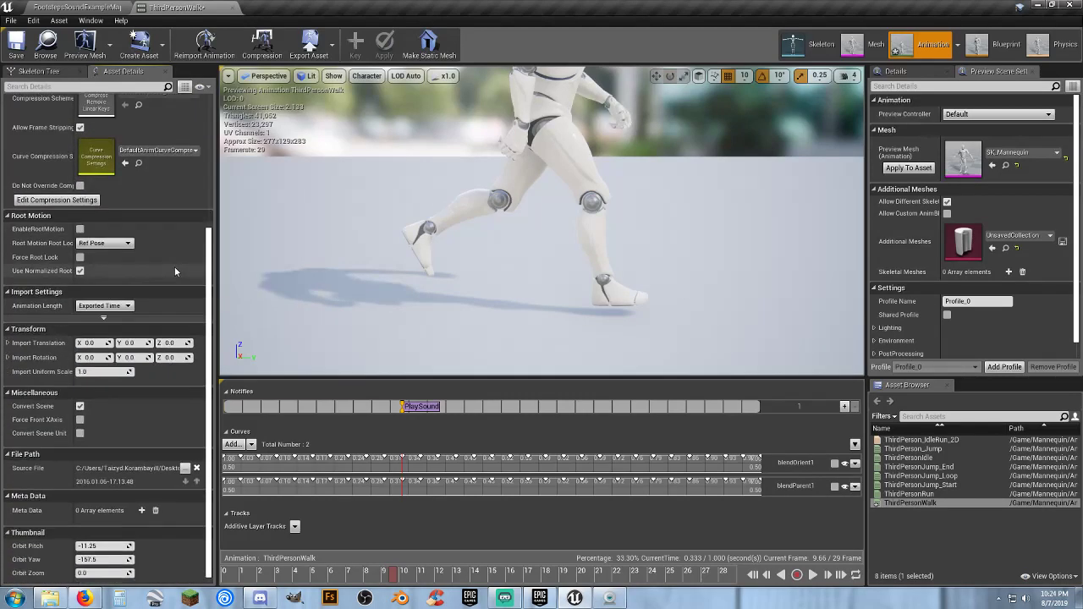
{"action": "scroll", "coordinate": [178, 265], "scroll_direction": "up", "scroll_amount": 5}
{"action": "scroll", "coordinate": [179, 265], "scroll_direction": "up", "scroll_amount": 3}
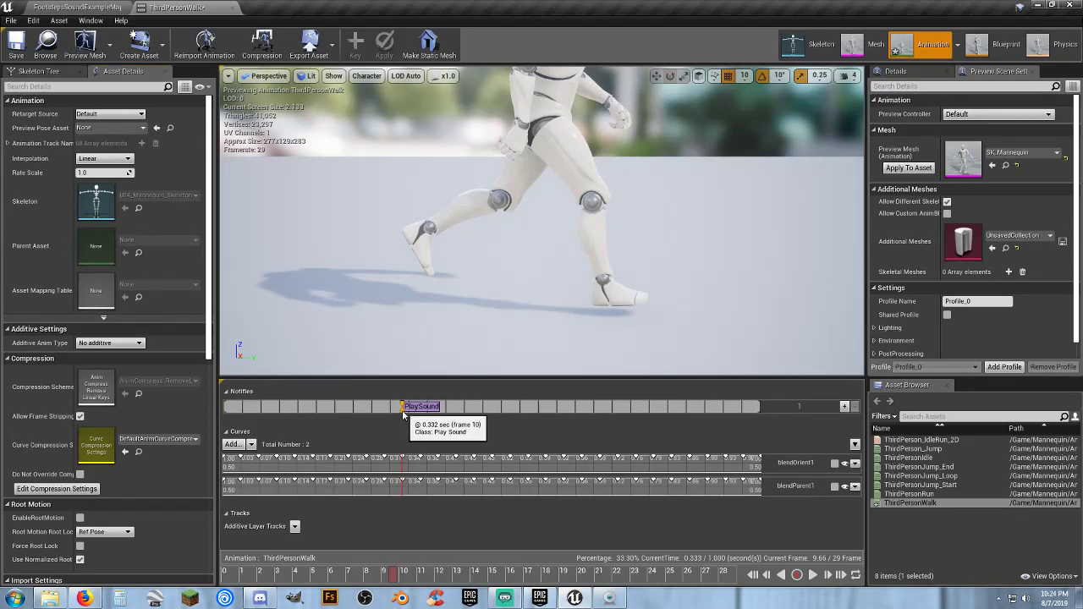
Look through the sound assets available for the selected Play Sound notify's Sound setting, from the carpet sounds to the wood heels sounds
{"action": "left_click", "coordinate": [916, 75]}
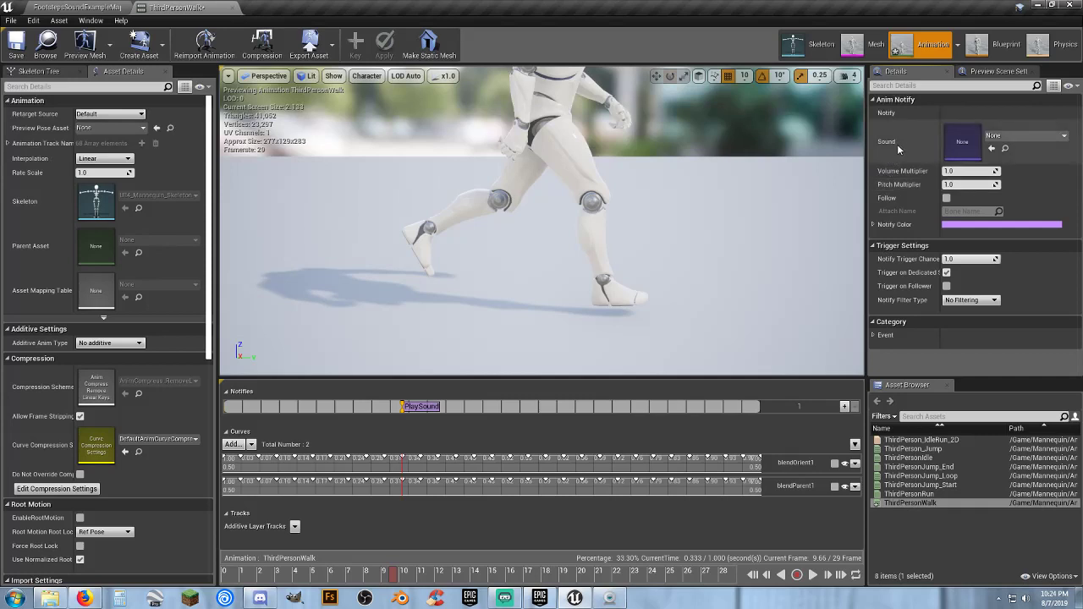
{"action": "left_click", "coordinate": [1045, 135]}
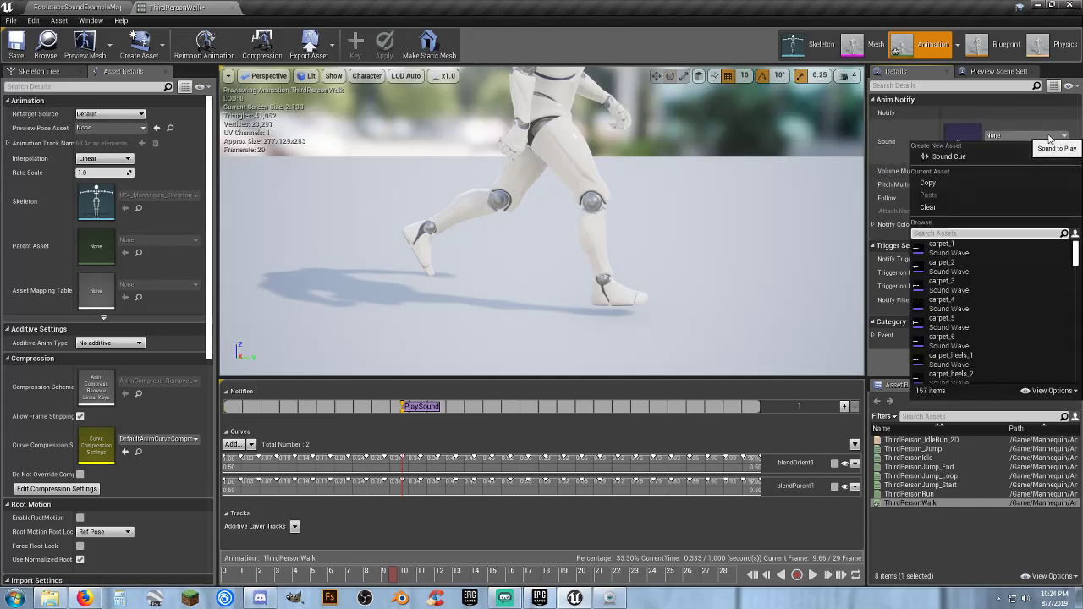
{"action": "scroll", "coordinate": [1012, 290], "scroll_direction": "down", "scroll_amount": 3}
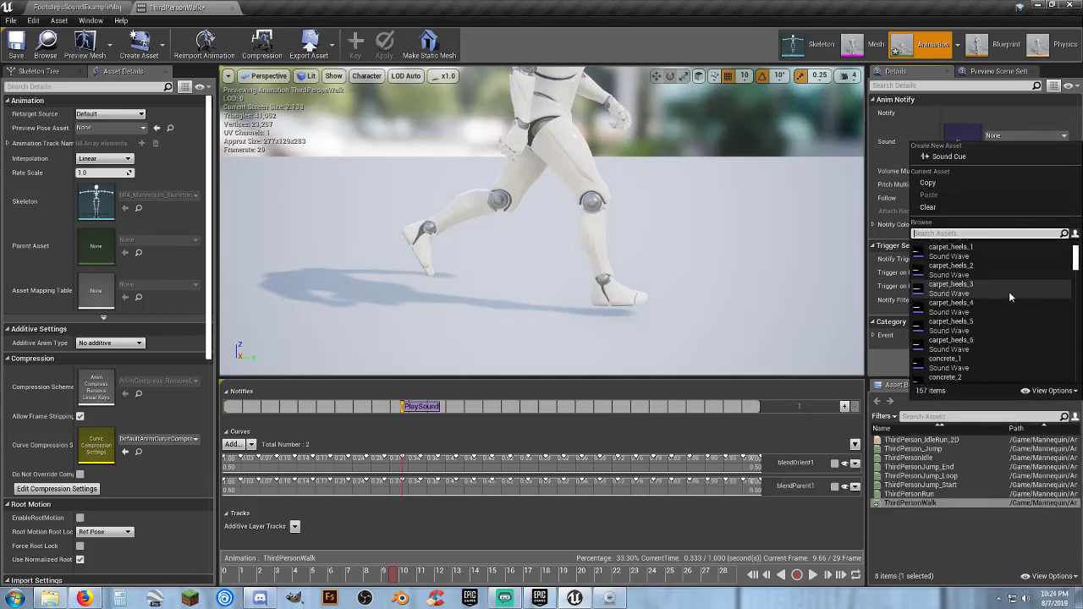
{"action": "scroll", "coordinate": [1008, 291], "scroll_direction": "down", "scroll_amount": 10}
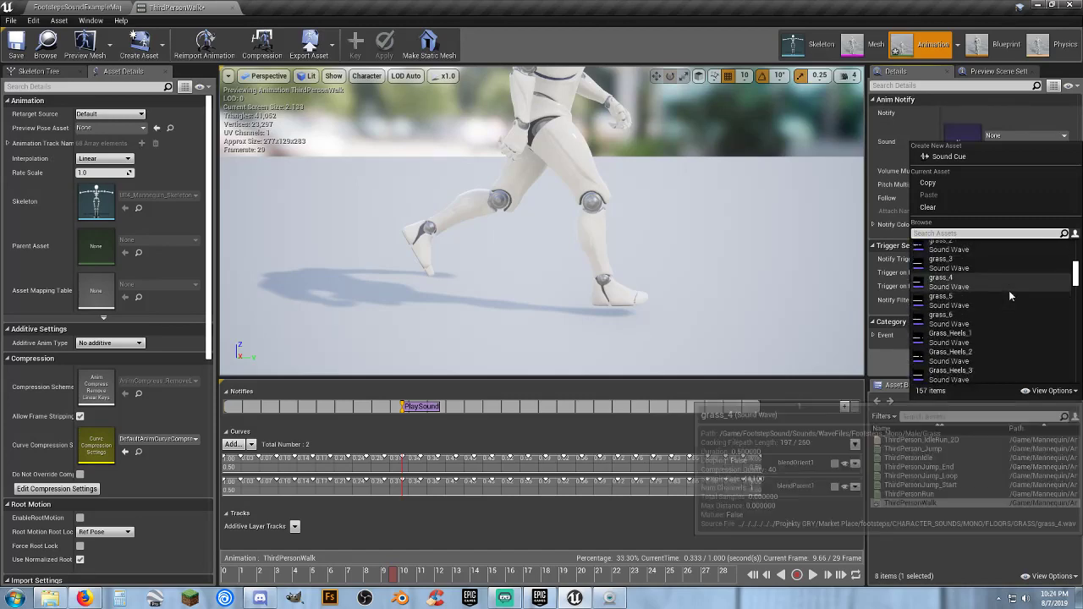
{"action": "scroll", "coordinate": [1008, 288], "scroll_direction": "down", "scroll_amount": 10}
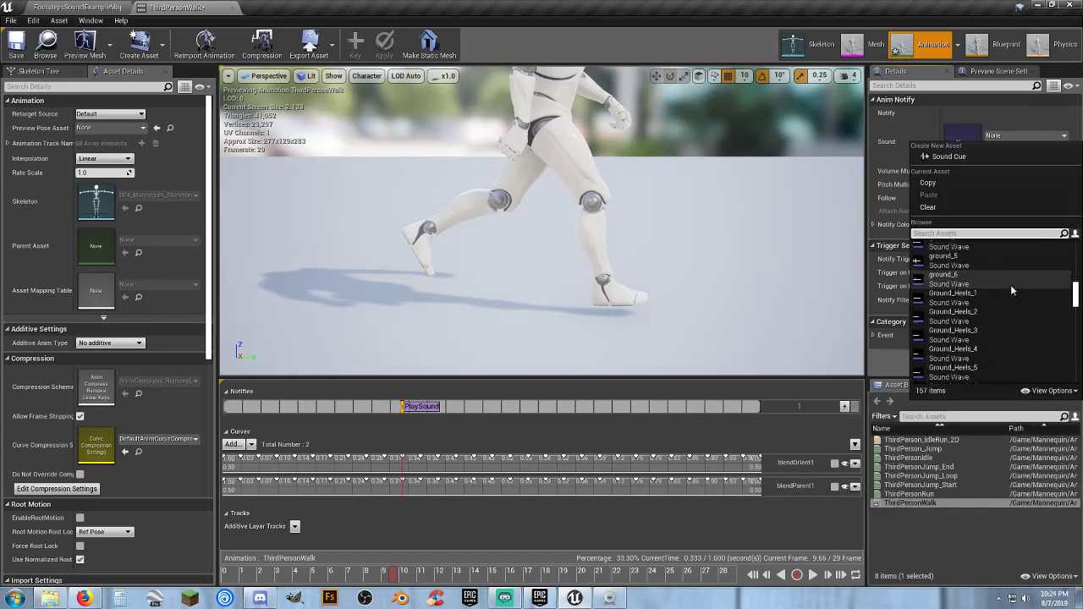
{"action": "scroll", "coordinate": [1009, 285], "scroll_direction": "down", "scroll_amount": 3}
{"action": "scroll", "coordinate": [1008, 288], "scroll_direction": "up", "scroll_amount": 1}
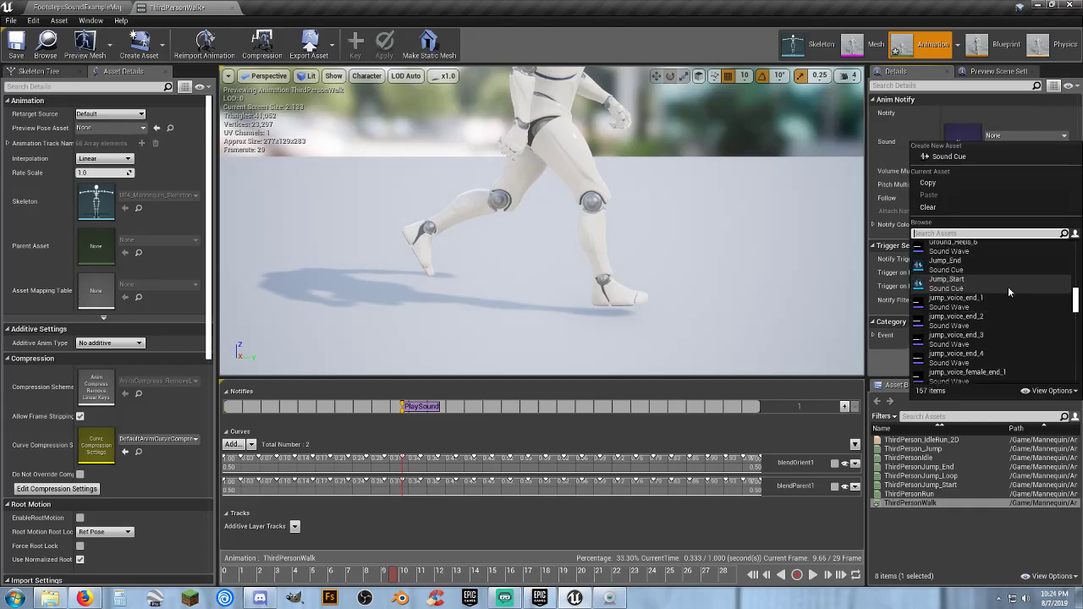
{"action": "scroll", "coordinate": [1007, 286], "scroll_direction": "down", "scroll_amount": 4}
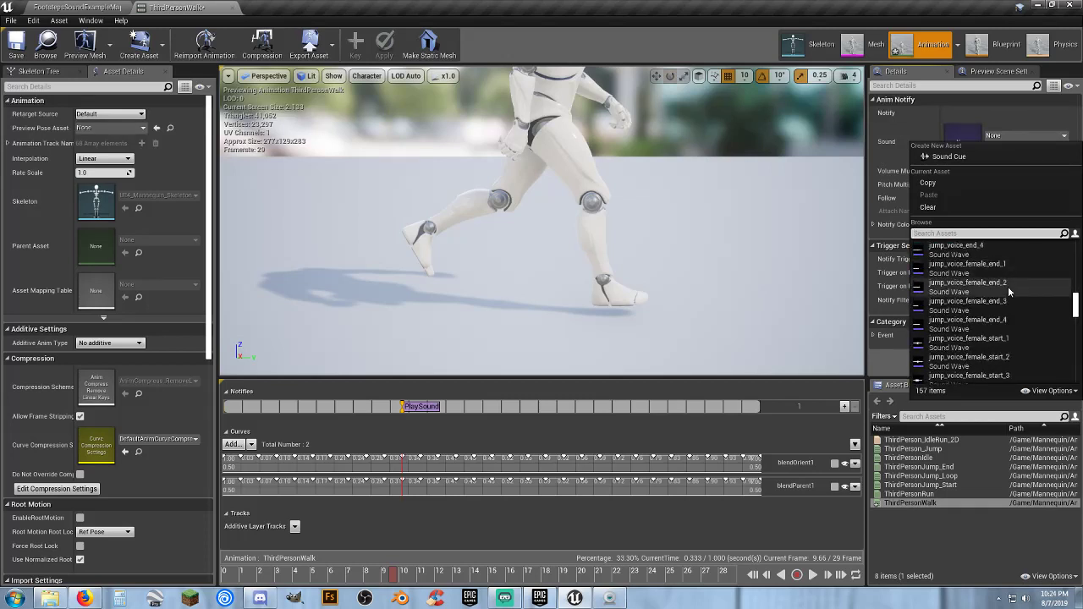
{"action": "scroll", "coordinate": [1007, 287], "scroll_direction": "down", "scroll_amount": 5}
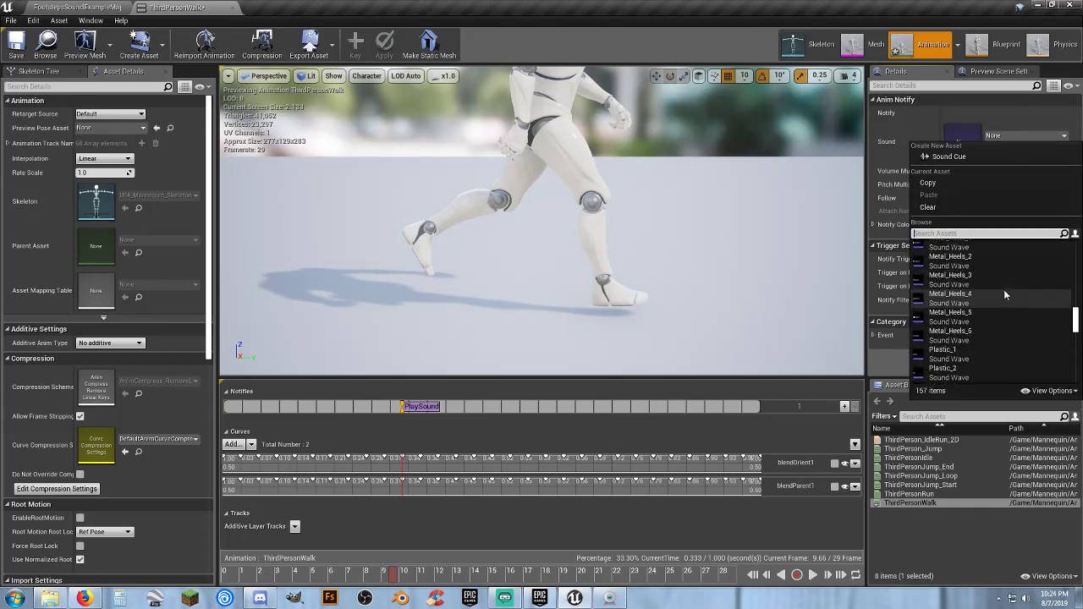
{"action": "scroll", "coordinate": [1003, 291], "scroll_direction": "down", "scroll_amount": 6}
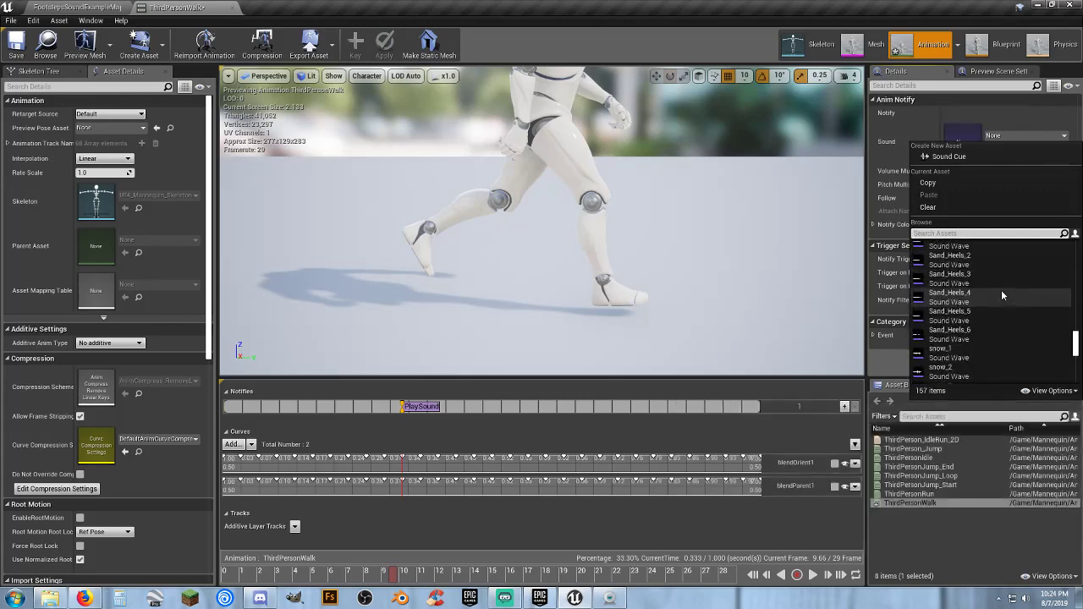
{"action": "scroll", "coordinate": [999, 289], "scroll_direction": "down", "scroll_amount": 6}
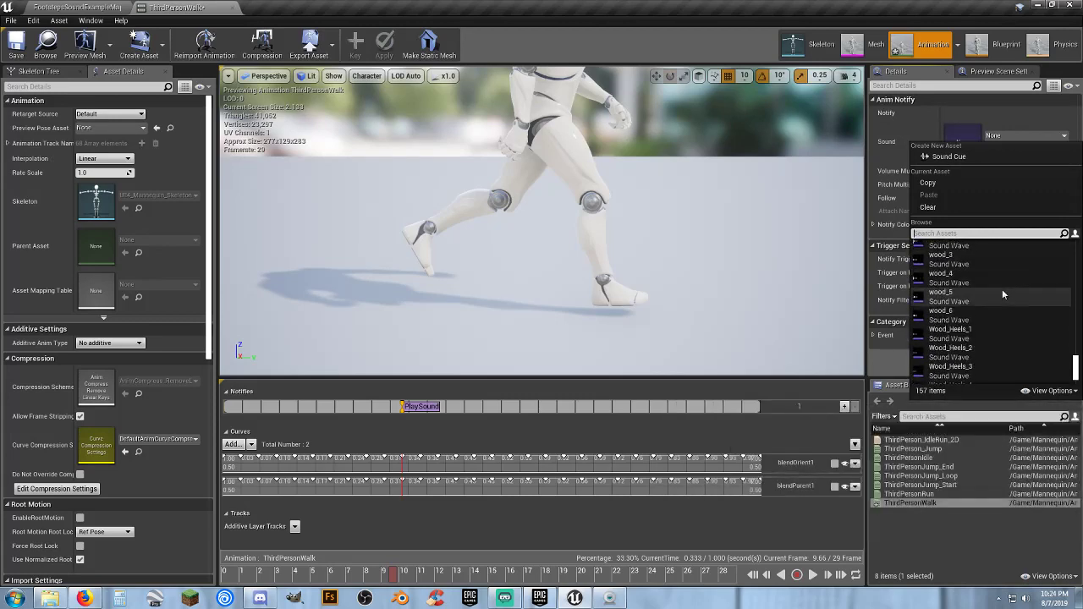
Inspect the footsteps sound attenuation asset in the FootstepSound pack's Sounds folder, then close it
{"action": "left_click", "coordinate": [84, 7]}
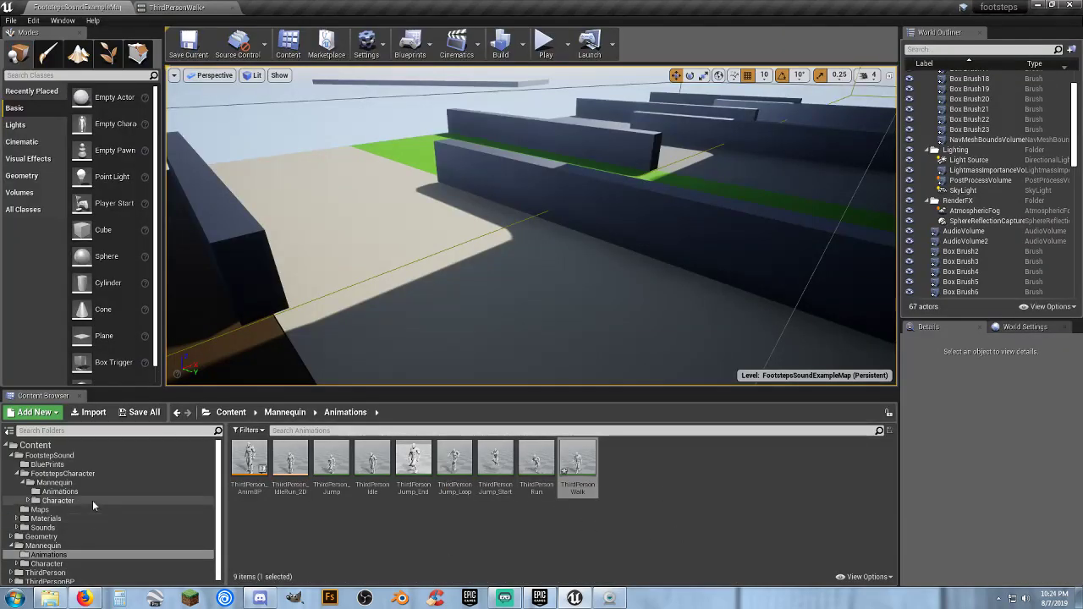
{"action": "left_click", "coordinate": [42, 527]}
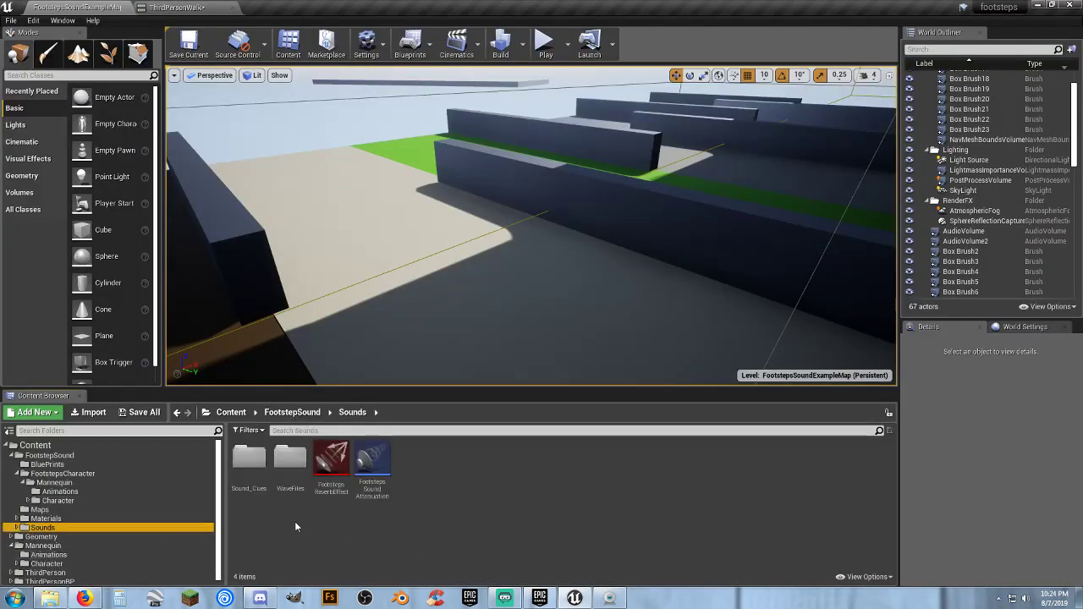
{"action": "double_click", "coordinate": [377, 495]}
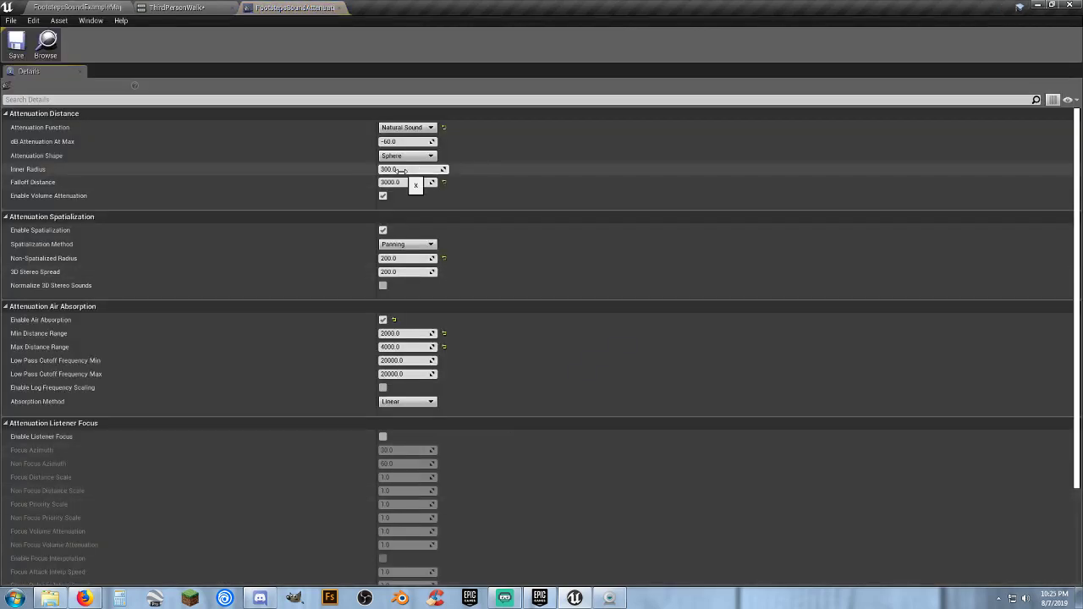
{"action": "left_click", "coordinate": [338, 8]}
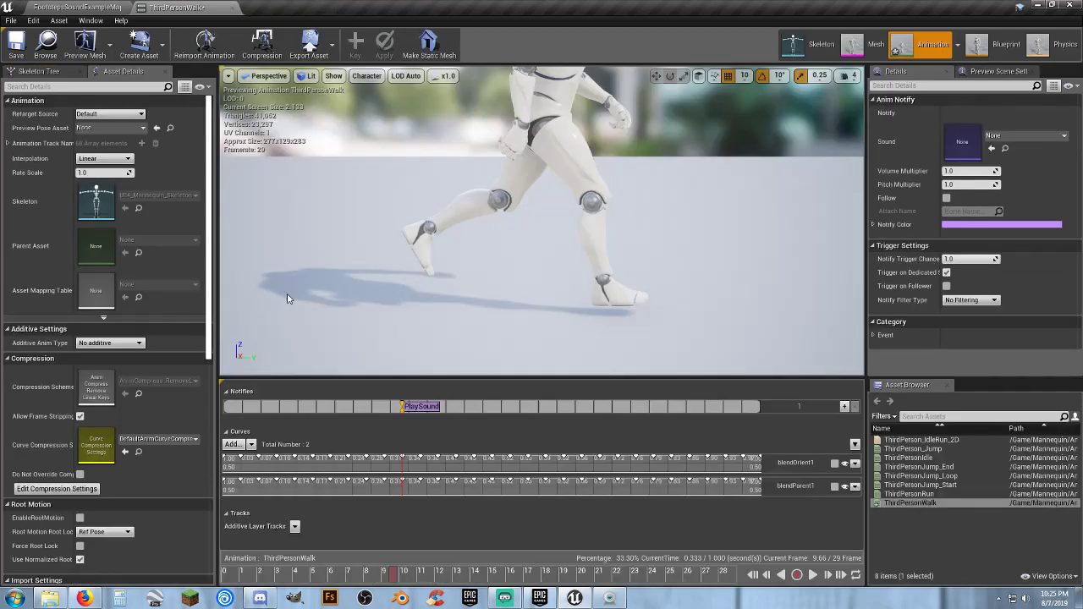
Assign the Footsteps cue from the Sound_Cues folder as the sound of the walk animation's frame 10 notify
{"action": "left_click", "coordinate": [80, 7]}
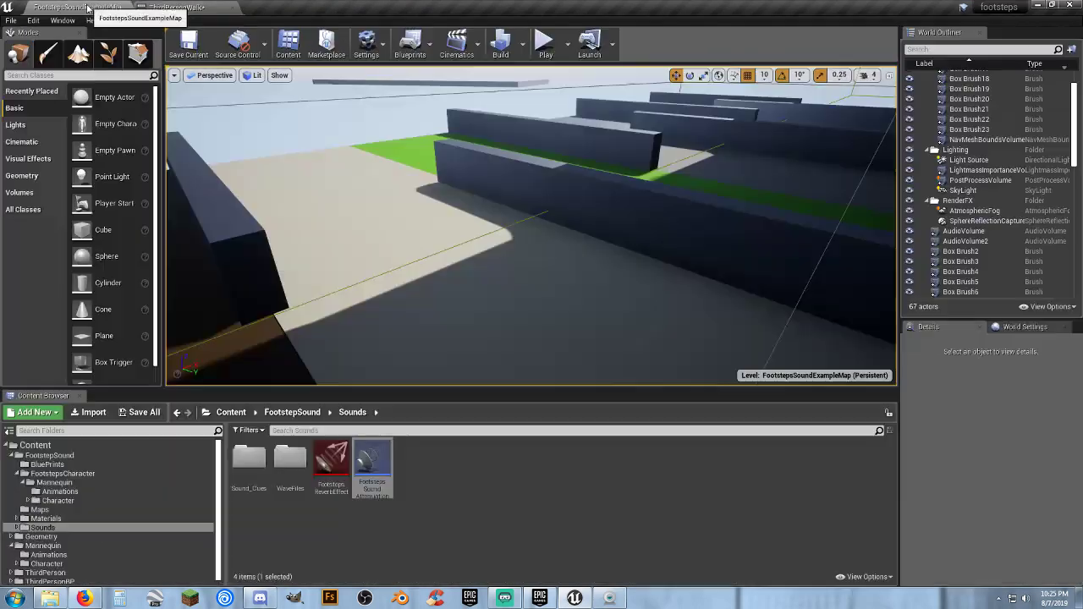
{"action": "double_click", "coordinate": [249, 458]}
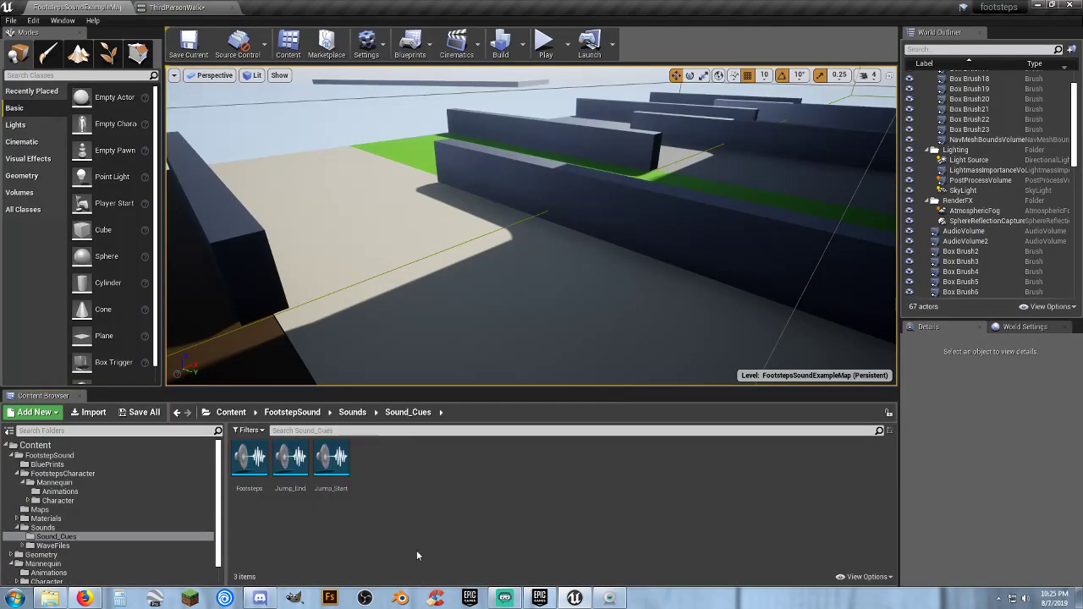
{"action": "left_click", "coordinate": [241, 488]}
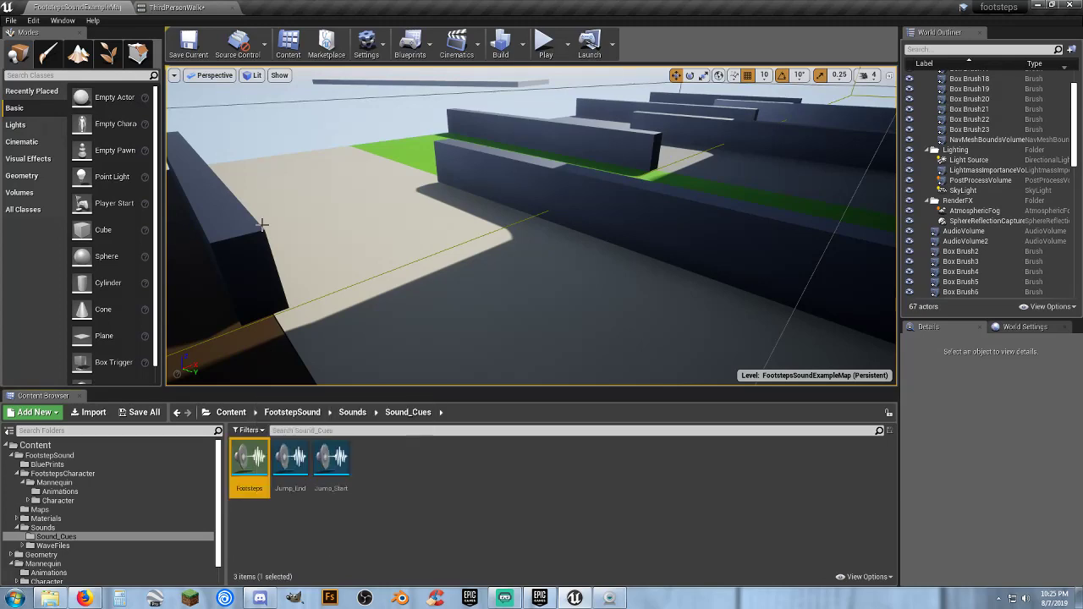
{"action": "left_click", "coordinate": [183, 8]}
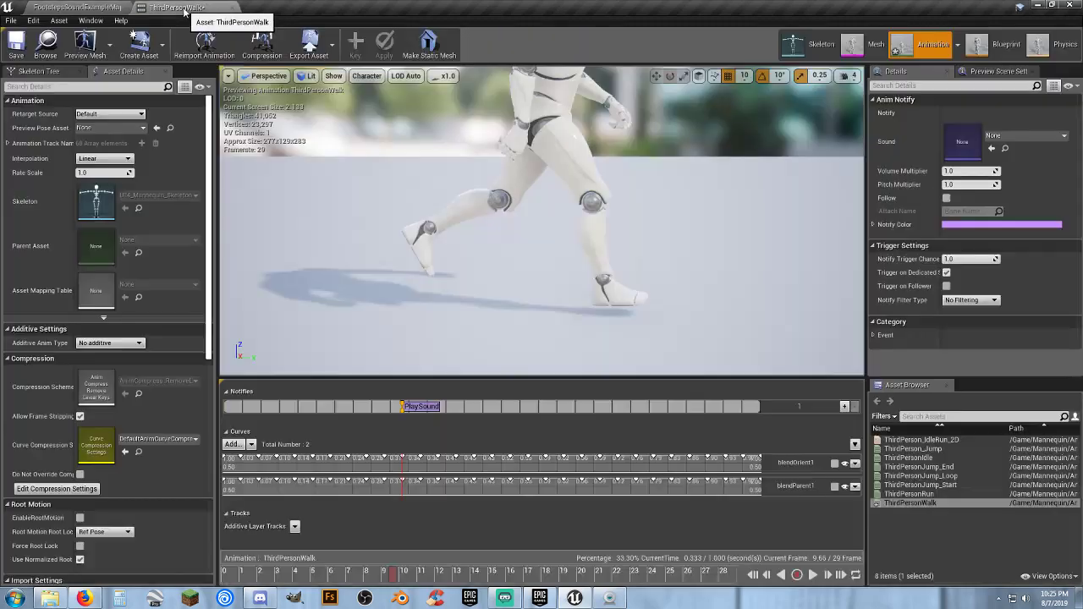
{"action": "left_click", "coordinate": [991, 148]}
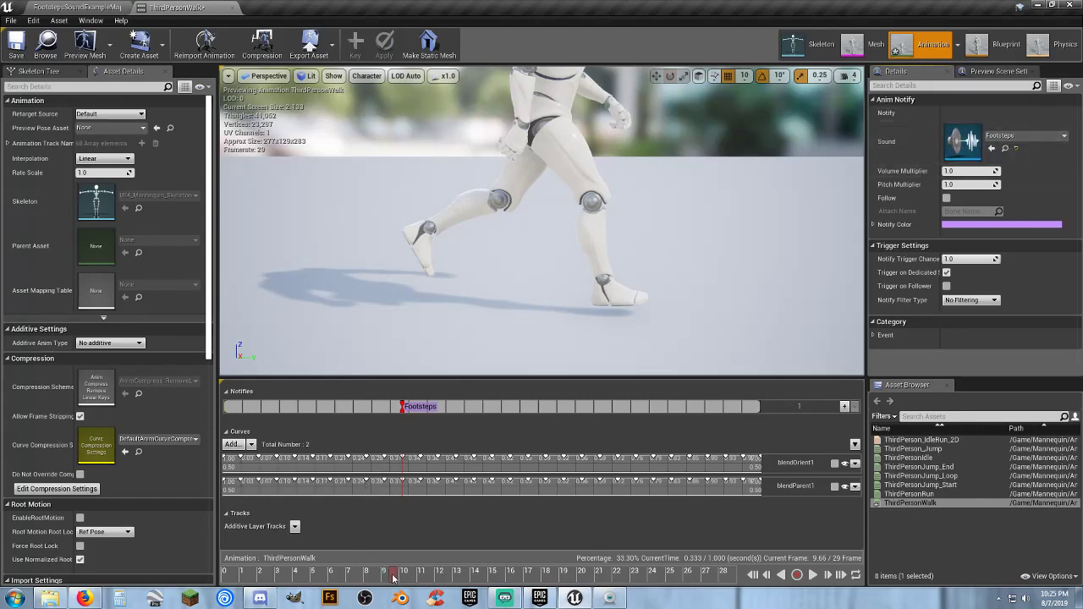
Add a second Play Sound notify with the Footsteps cue at about frame 24, and scrub the walk animation back to frame 0
{"action": "left_click_drag", "start_coordinate": [393, 578], "coordinate": [647, 598]}
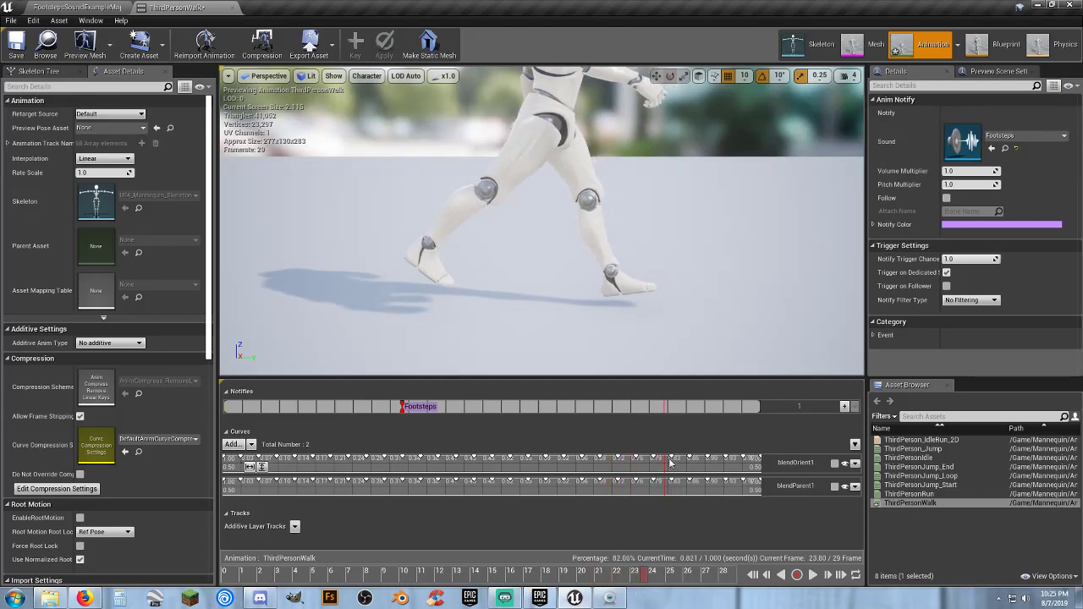
{"action": "right_click", "coordinate": [664, 413]}
{"action": "mouse_move", "coordinate": [692, 425]}
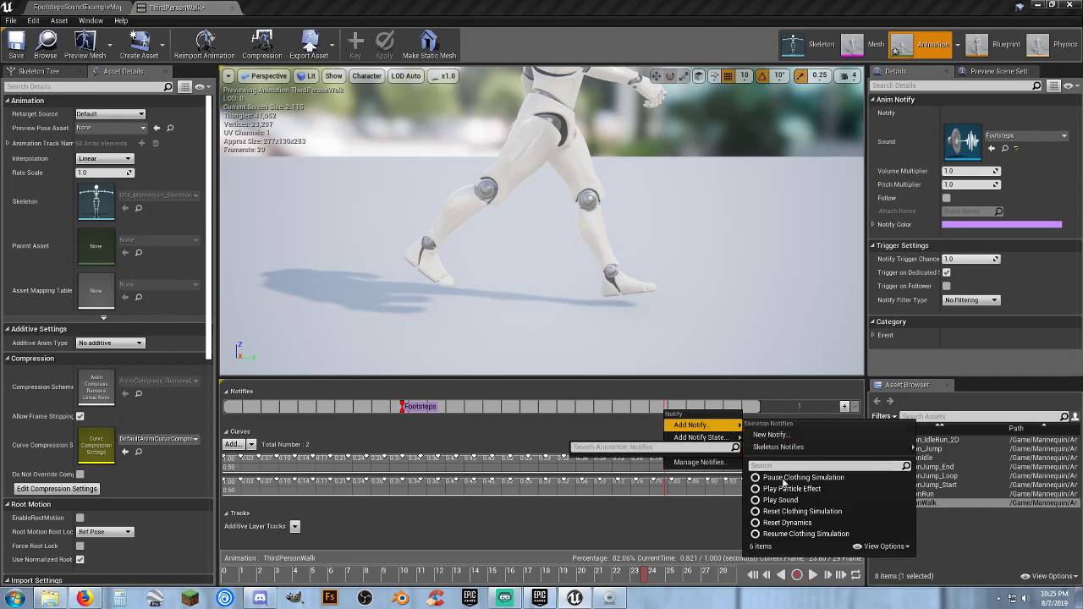
{"action": "left_click", "coordinate": [784, 500]}
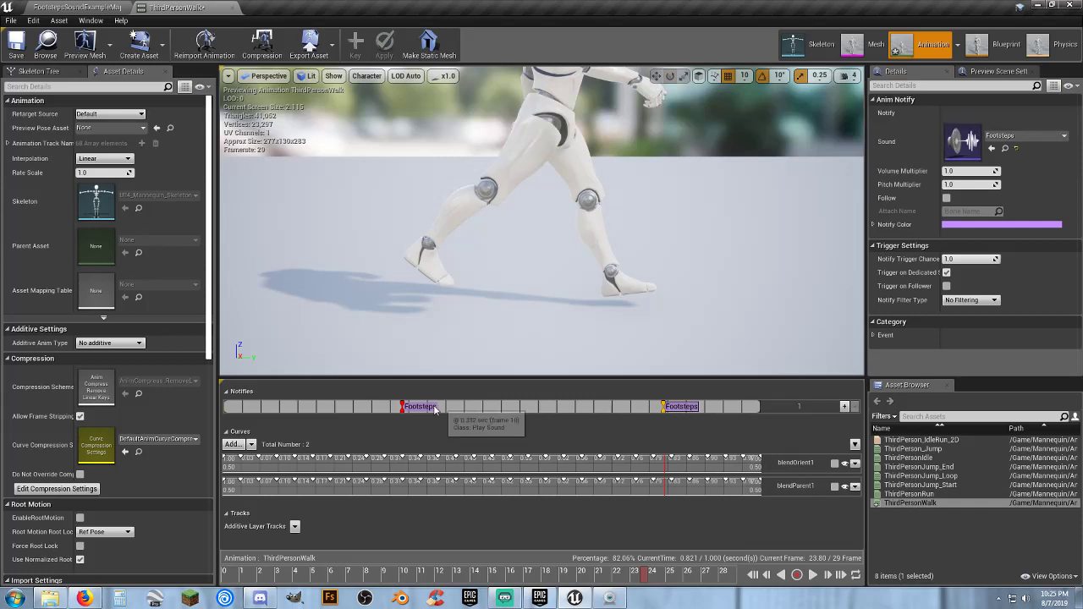
{"action": "left_click", "coordinate": [403, 413]}
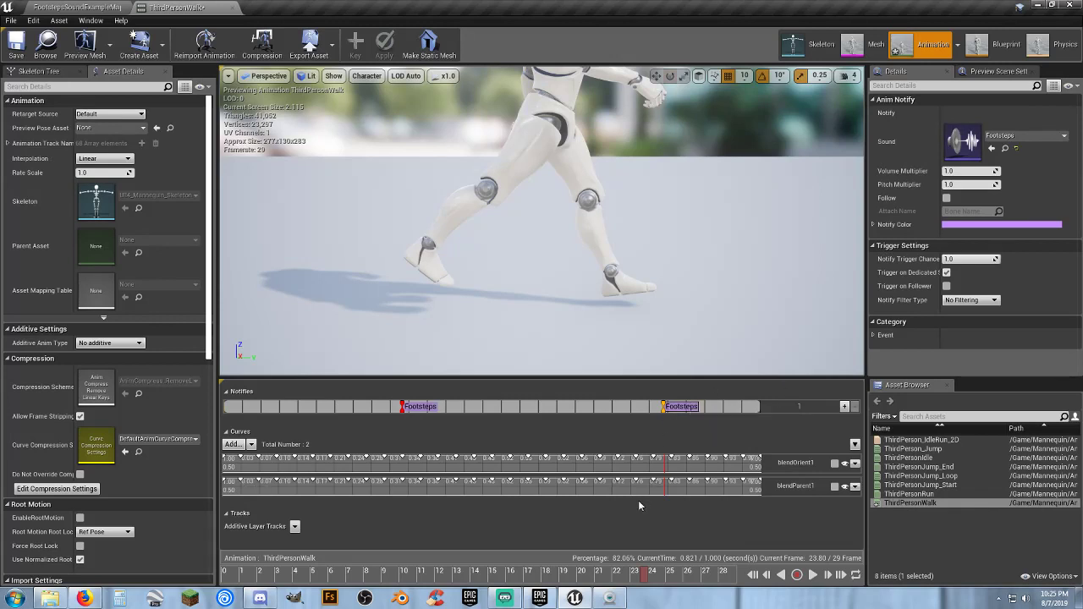
{"action": "left_click_drag", "start_coordinate": [645, 576], "coordinate": [219, 572]}
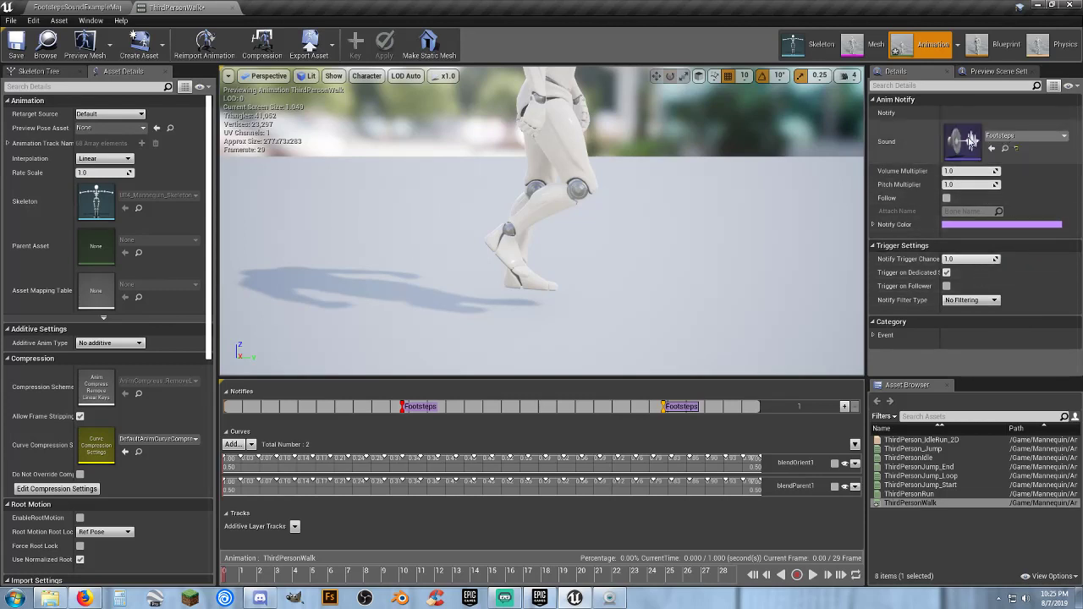
Open the ThirdPersonExampleMap level from the ThirdPersonBP Maps folder
{"action": "left_click", "coordinate": [84, 9]}
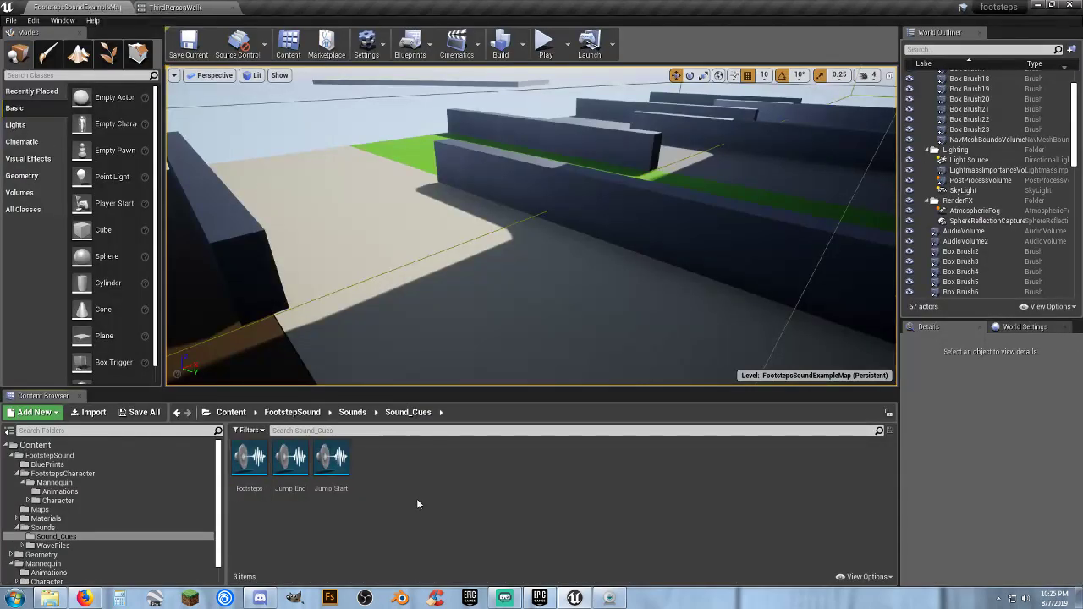
{"action": "left_click", "coordinate": [41, 510]}
{"action": "scroll", "coordinate": [42, 515], "scroll_direction": "down", "scroll_amount": 1}
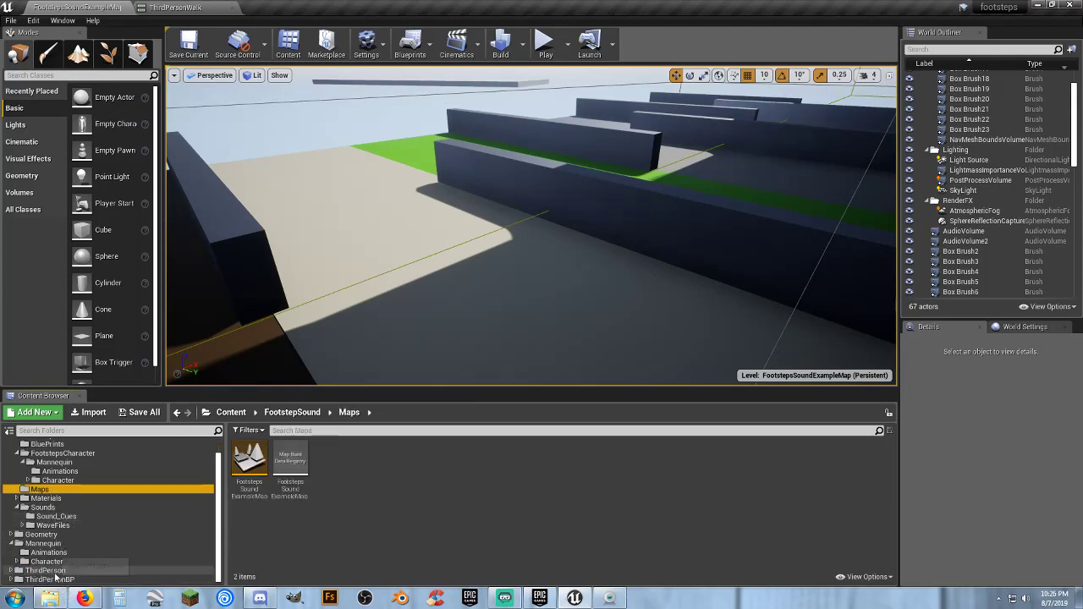
{"action": "left_click", "coordinate": [51, 570]}
{"action": "left_click", "coordinate": [108, 580]}
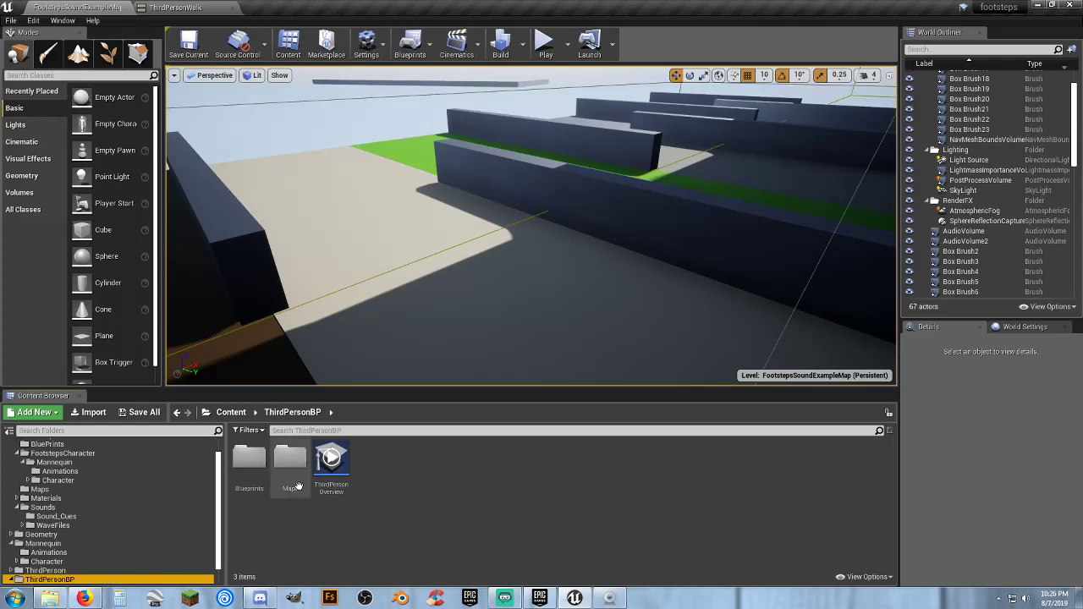
{"action": "double_click", "coordinate": [290, 461]}
{"action": "left_click", "coordinate": [248, 480]}
{"action": "double_click", "coordinate": [248, 473]}
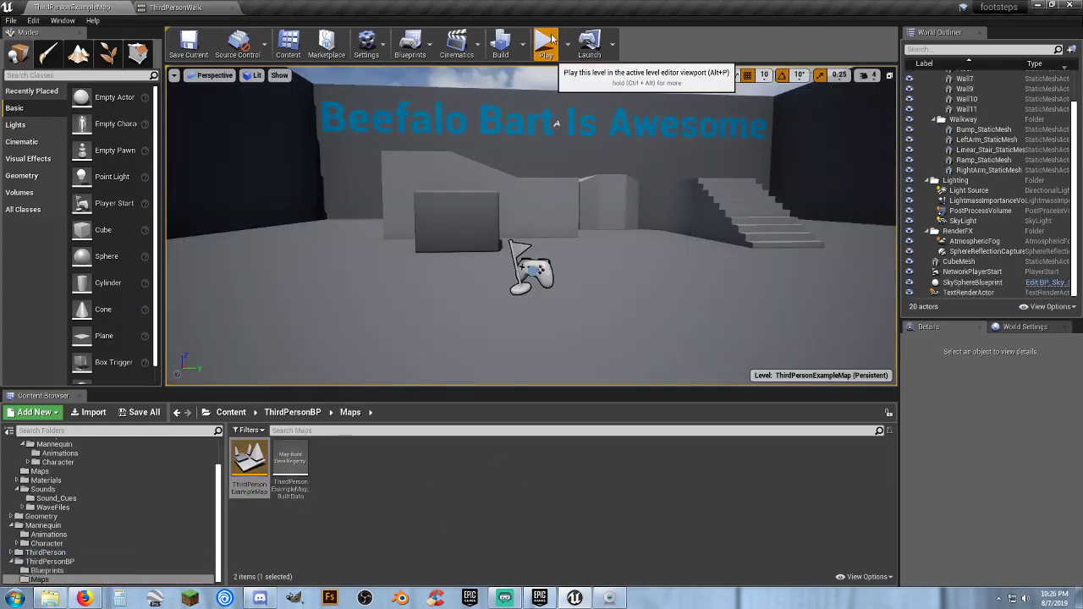
Play the level, run the character around to test the footstep sounds, and stop the session
{"action": "left_click", "coordinate": [556, 38]}
{"action": "key", "text": "w"}
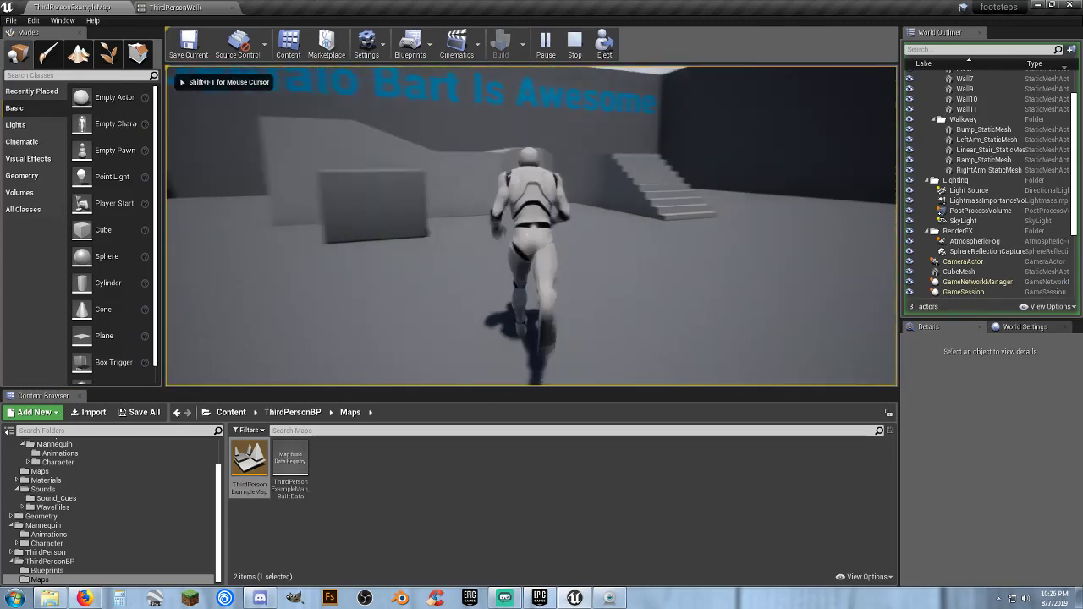
{"action": "key", "text": "d"}
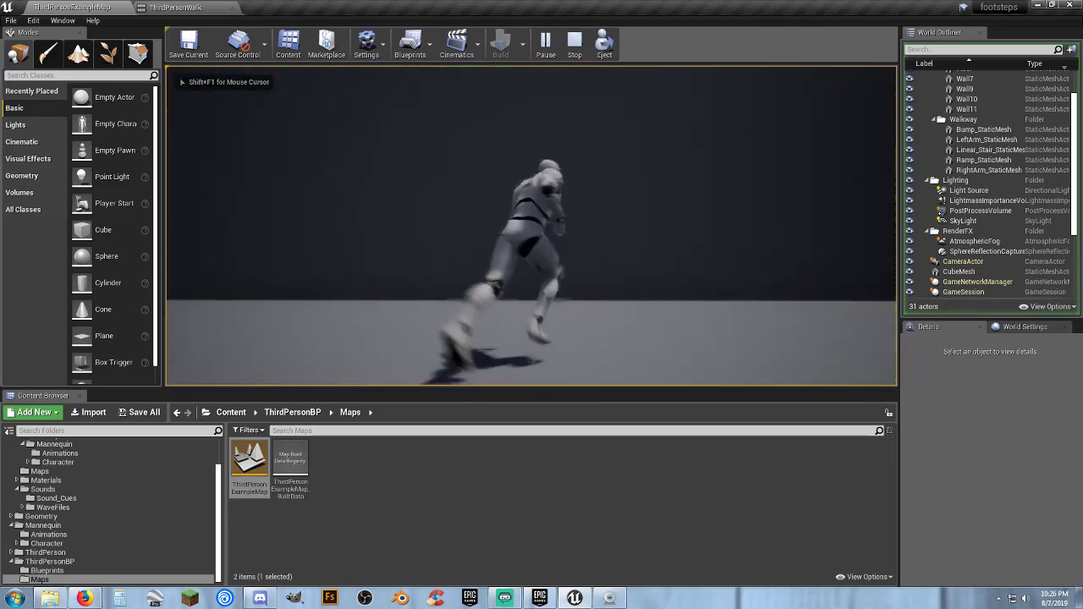
{"action": "key", "text": "s"}
{"action": "key", "text": "Escape"}
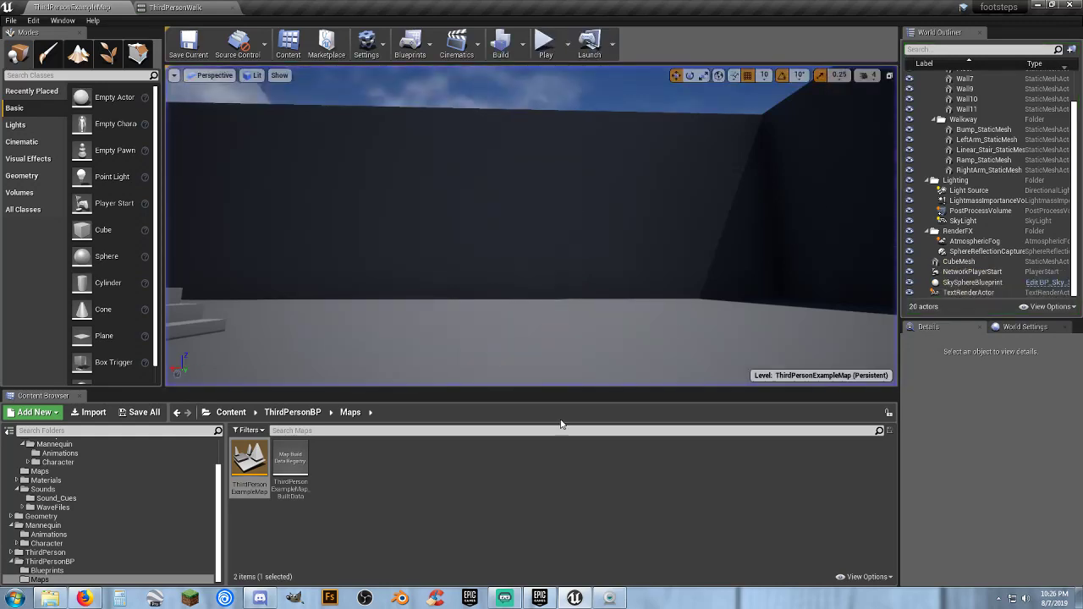
Open the Footsteps sound cue from the Sound_Cues folder and examine its surface groups, such as 01_Carpet, 02_Concrete and 03_Grass
{"action": "left_click", "coordinate": [55, 498]}
{"action": "double_click", "coordinate": [251, 489]}
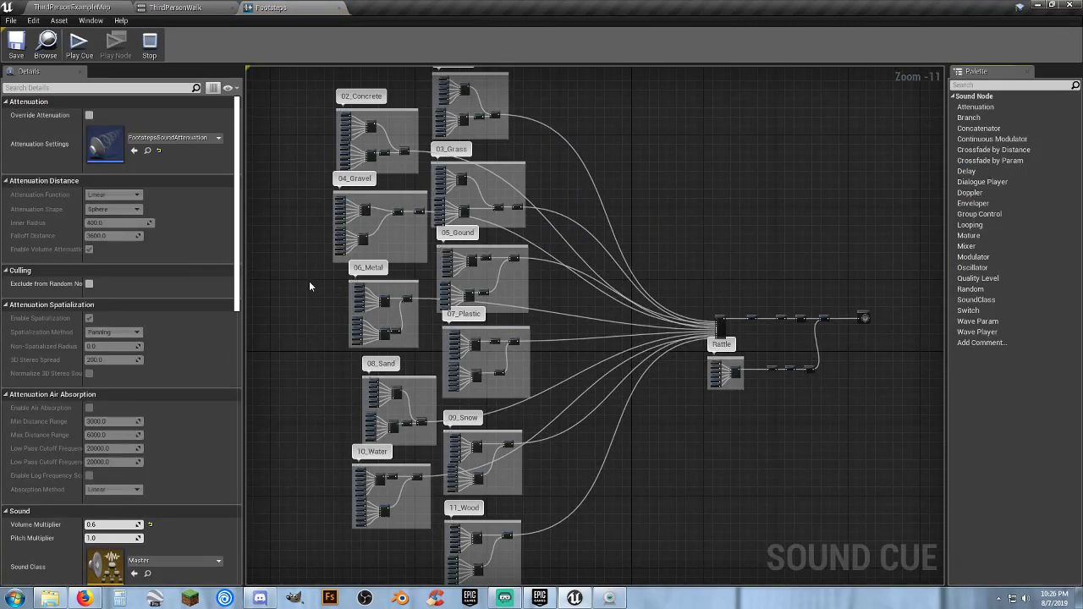
{"action": "right_click_drag", "start_coordinate": [310, 282], "coordinate": [332, 379]}
{"action": "scroll", "coordinate": [508, 217], "scroll_direction": "up", "scroll_amount": 9}
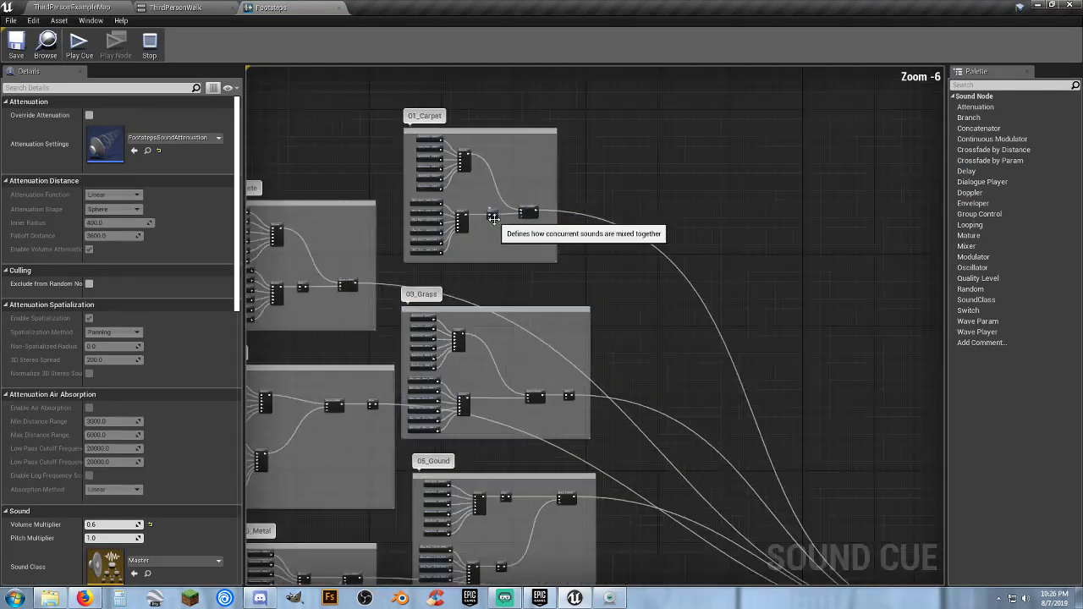
{"action": "right_click_drag", "start_coordinate": [572, 425], "coordinate": [779, 220]}
{"action": "right_click_drag", "start_coordinate": [584, 372], "coordinate": [786, 199]}
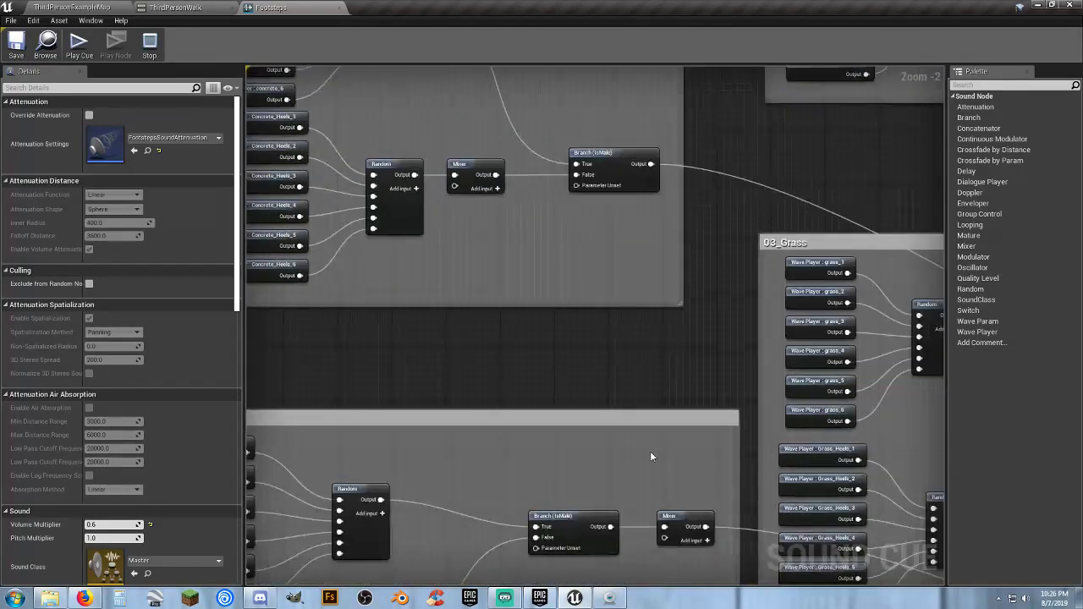
{"action": "right_click_drag", "start_coordinate": [650, 457], "coordinate": [664, 379]}
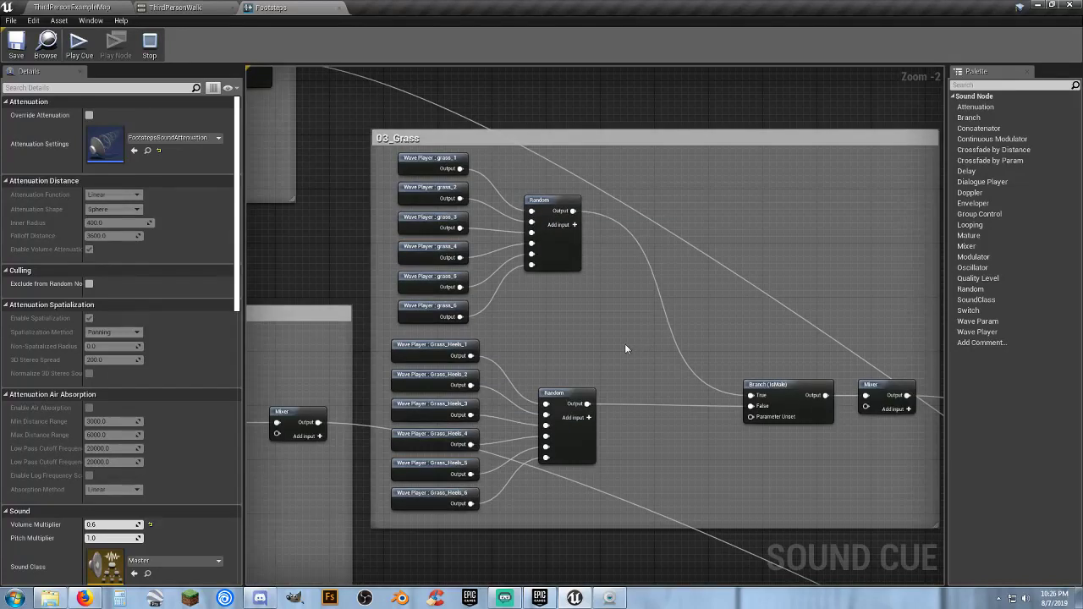
Follow the 03_Grass group's connections through the Footsteps cue graph towards the output, and close the cue
{"action": "right_click_drag", "start_coordinate": [697, 395], "coordinate": [522, 283]}
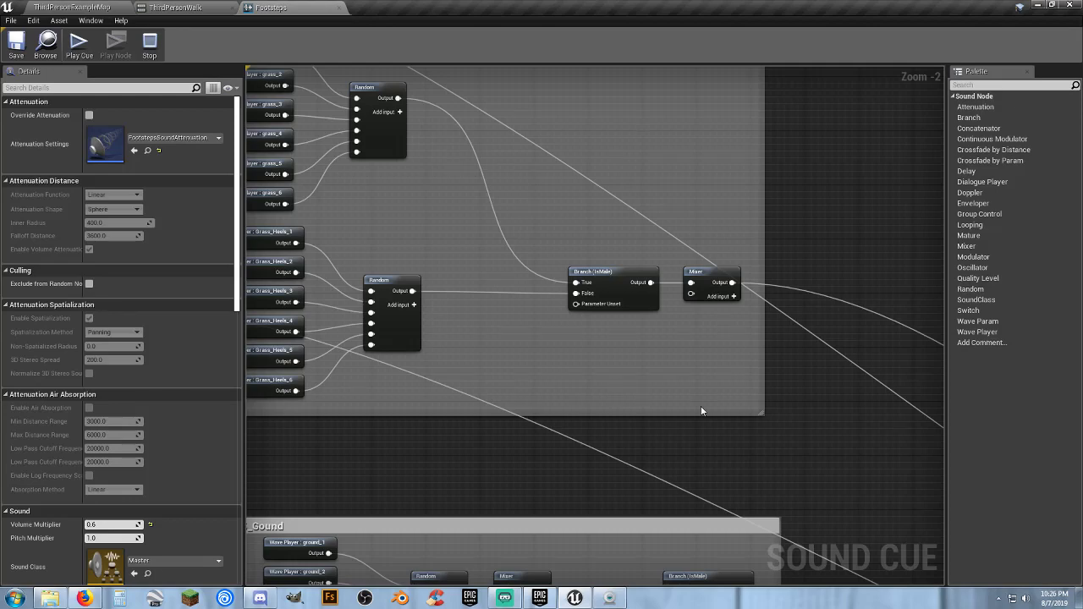
{"action": "right_click_drag", "start_coordinate": [701, 411], "coordinate": [330, 205]}
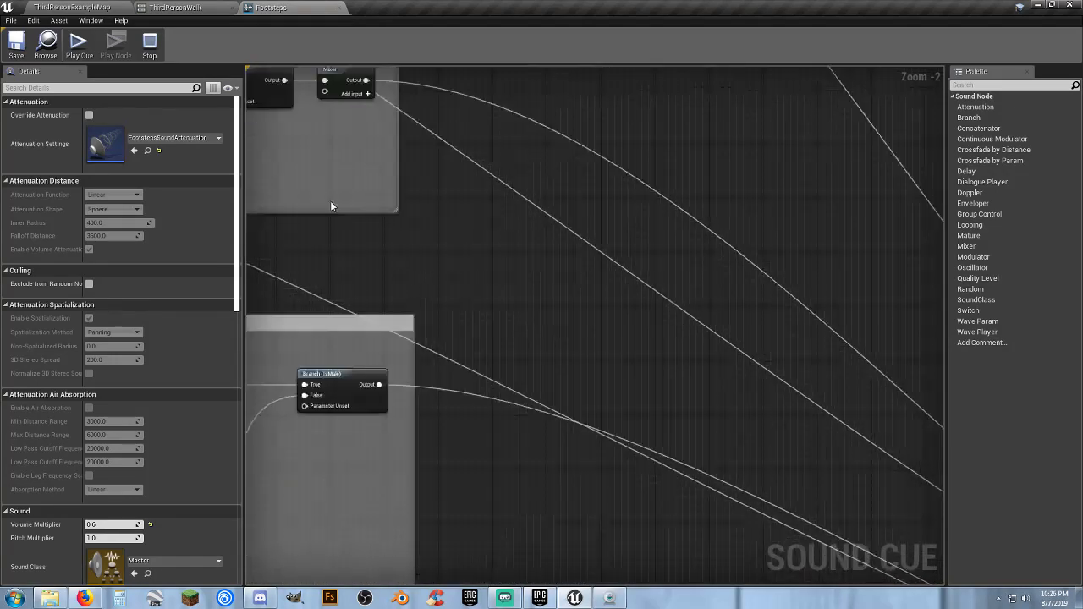
{"action": "right_click_drag", "start_coordinate": [750, 443], "coordinate": [664, 398]}
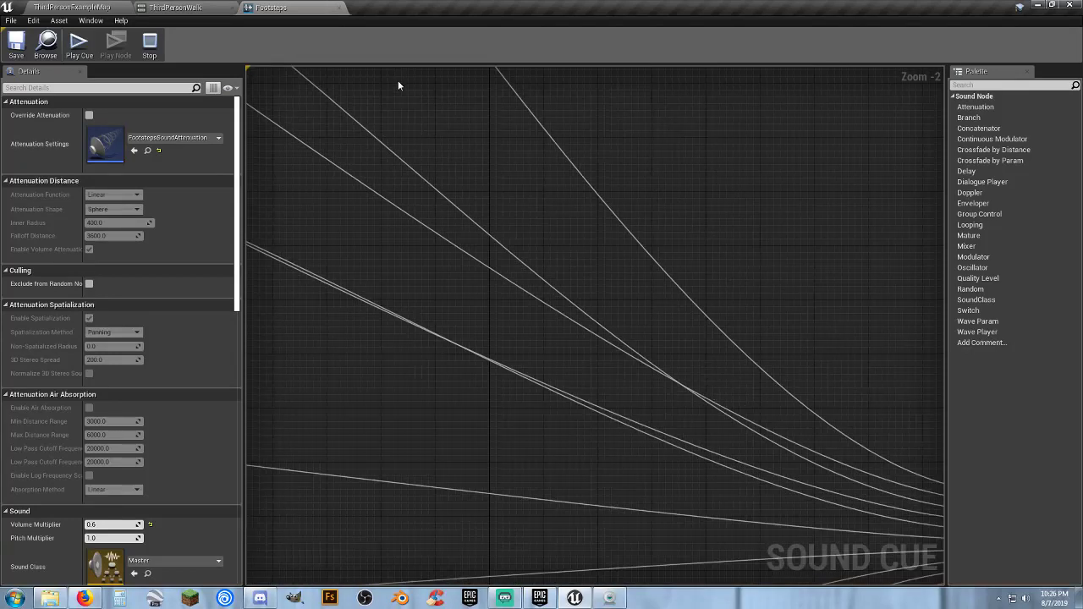
{"action": "left_click", "coordinate": [338, 8]}
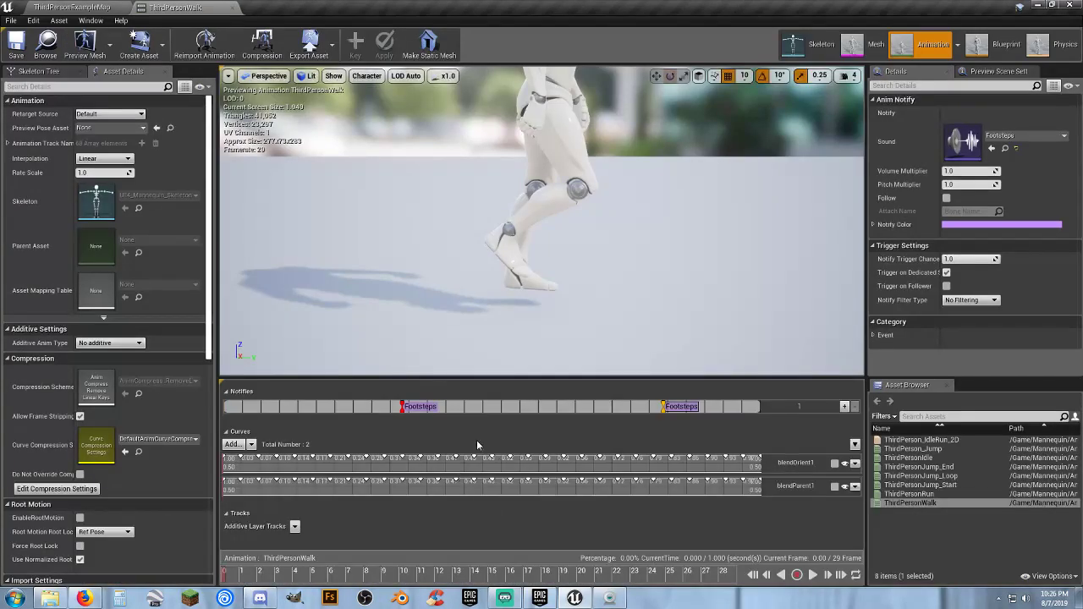
Create a new Sound Cue named MySteps in the Sound_Cues folder
{"action": "left_click", "coordinate": [72, 7]}
{"action": "left_click", "coordinate": [431, 497]}
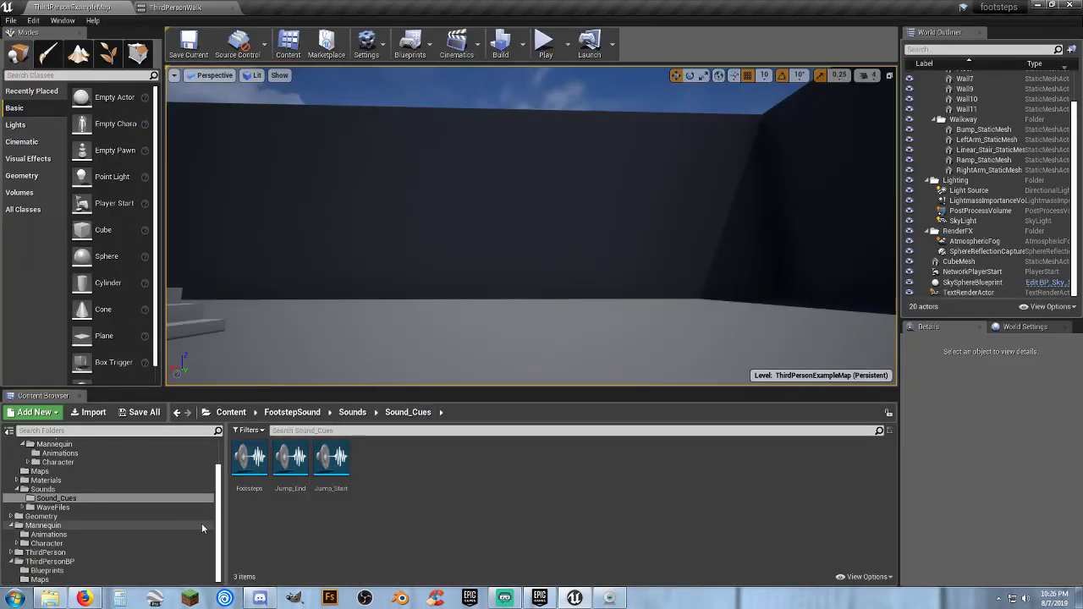
{"action": "right_click", "coordinate": [406, 462]}
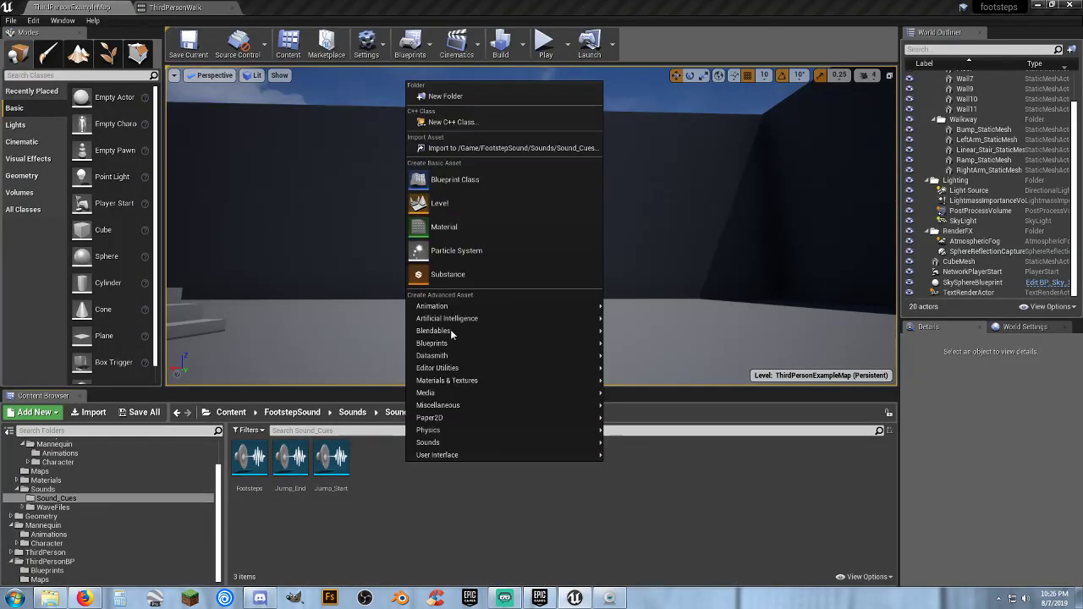
{"action": "mouse_move", "coordinate": [507, 442]}
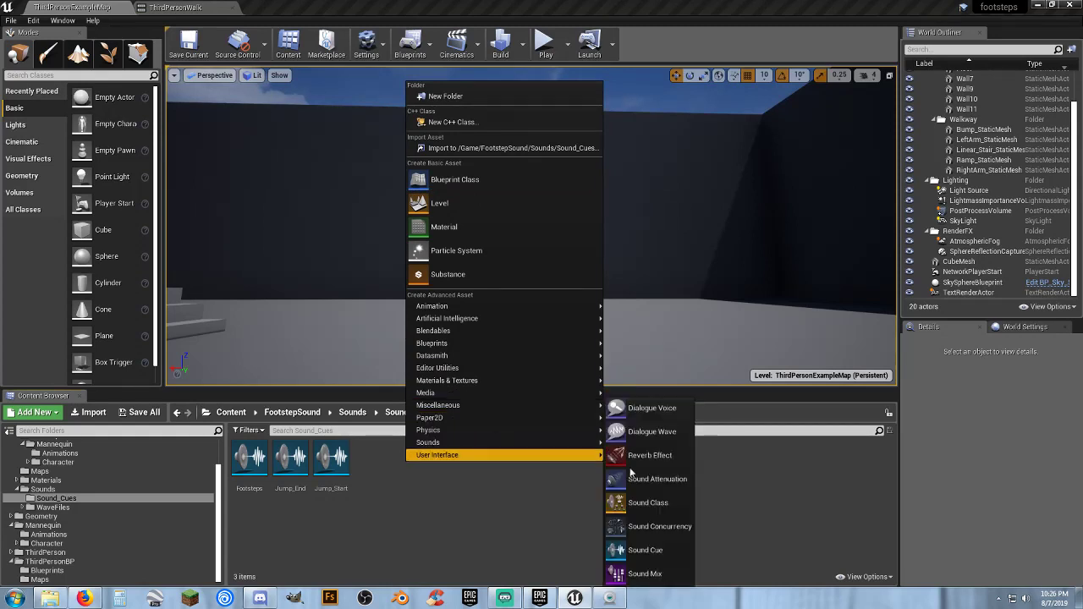
{"action": "left_click", "coordinate": [636, 549]}
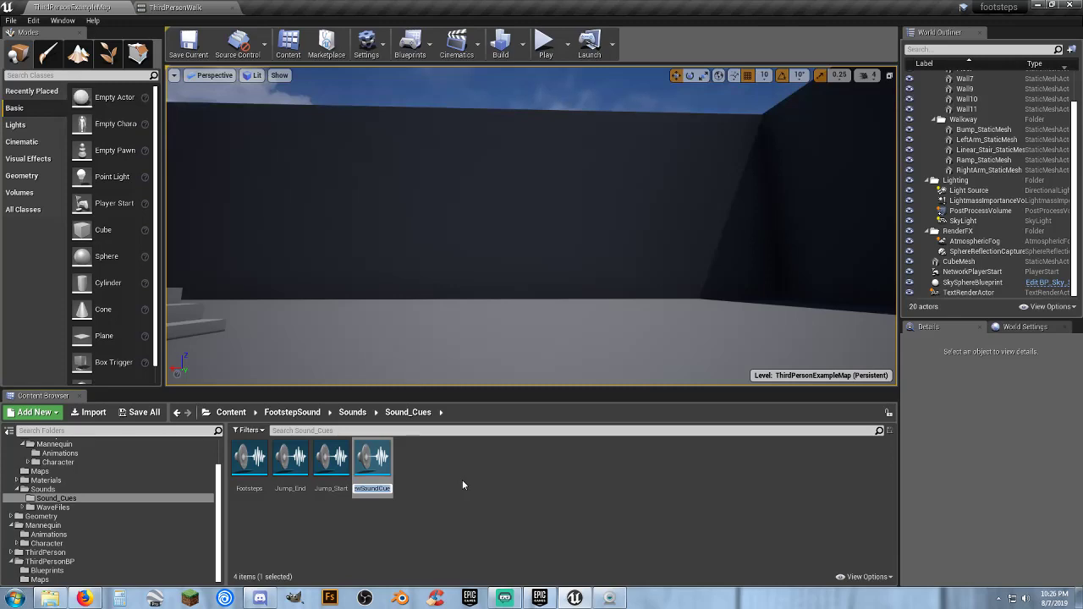
{"action": "type", "text": "MySteps"}
{"action": "key", "text": "Return"}
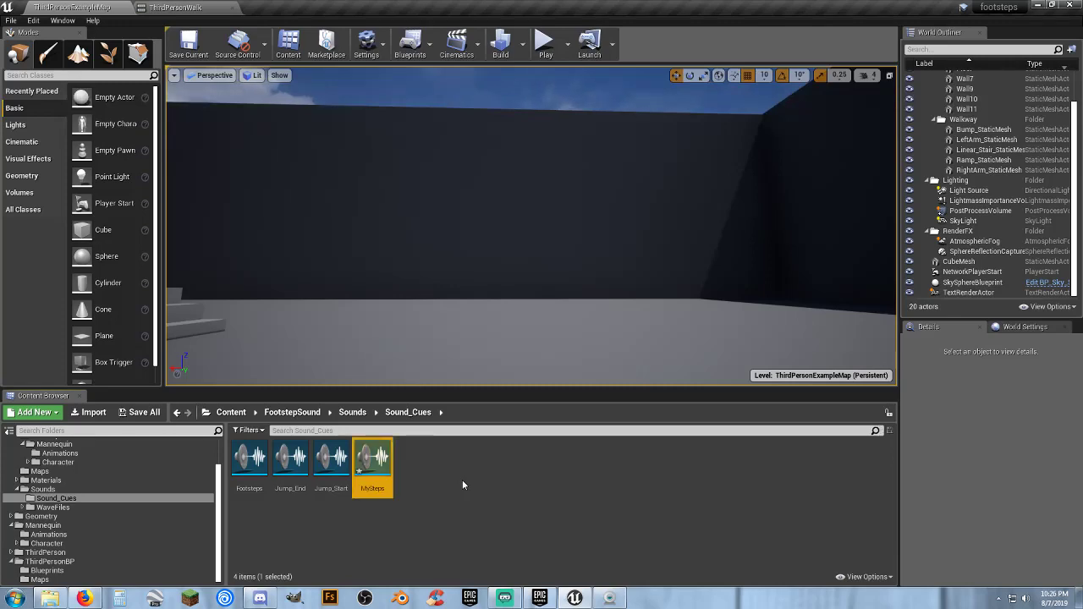
Open the MySteps cue in a floating window, and browse to the Ground folder under WaveFiles, Footsteps_Mono, Male
{"action": "key", "text": "Return"}
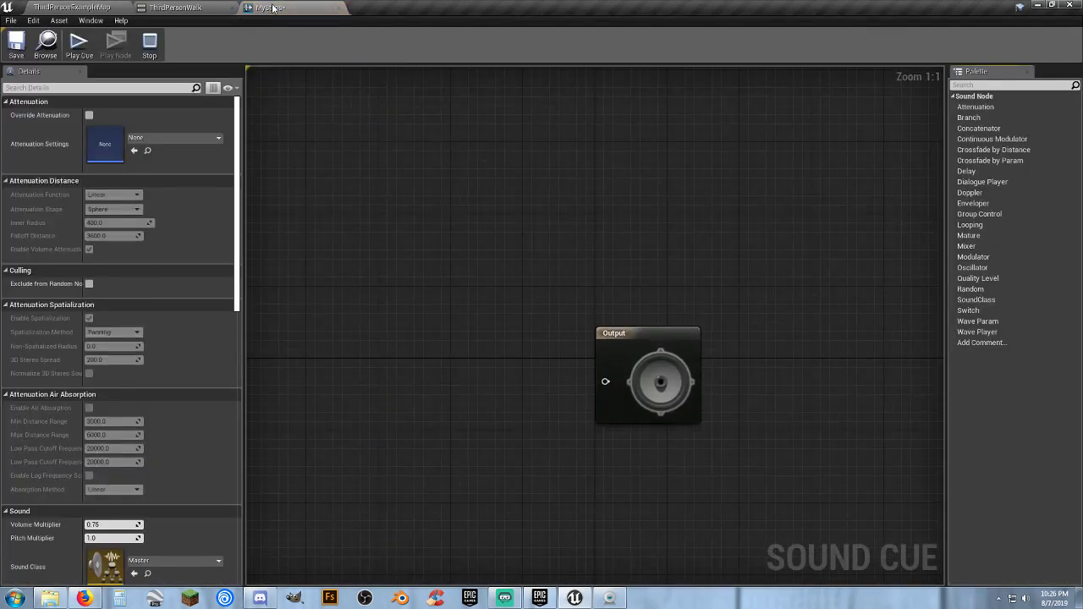
{"action": "left_click_drag", "start_coordinate": [273, 8], "coordinate": [445, 33]}
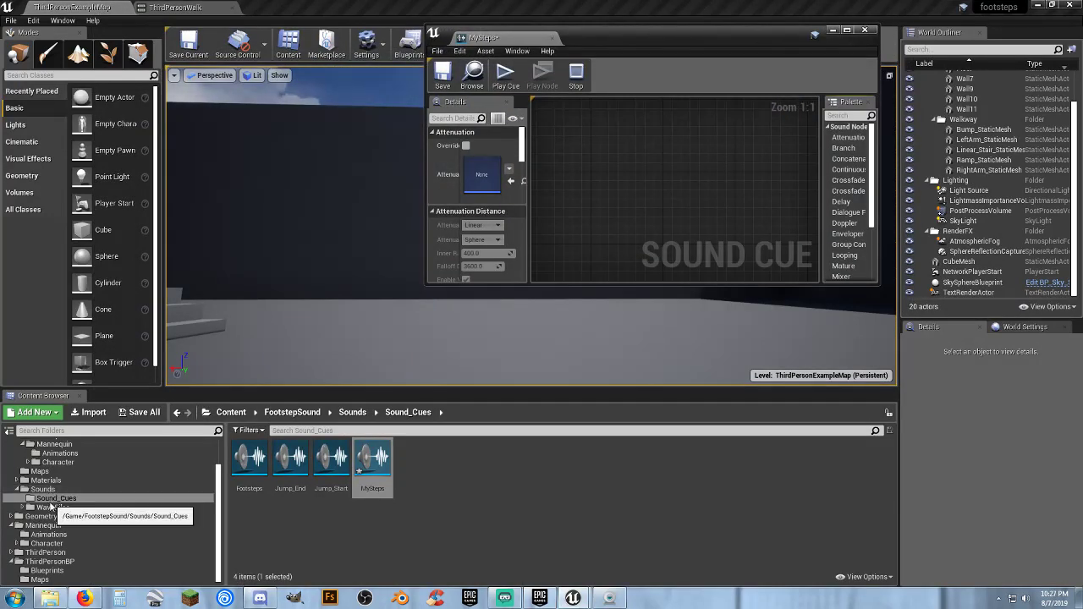
{"action": "left_click", "coordinate": [50, 507]}
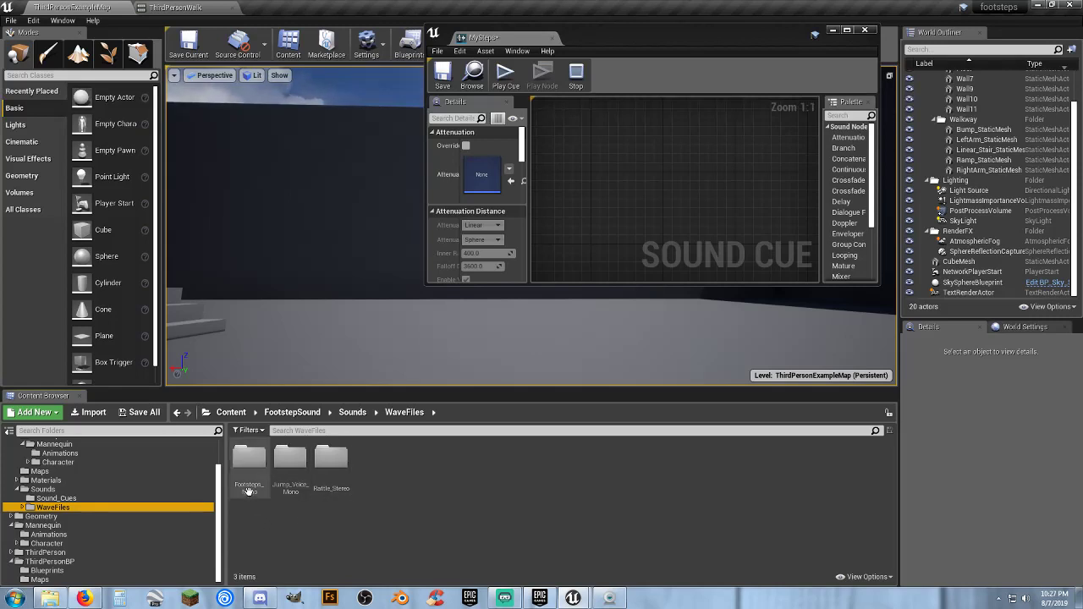
{"action": "double_click", "coordinate": [249, 458]}
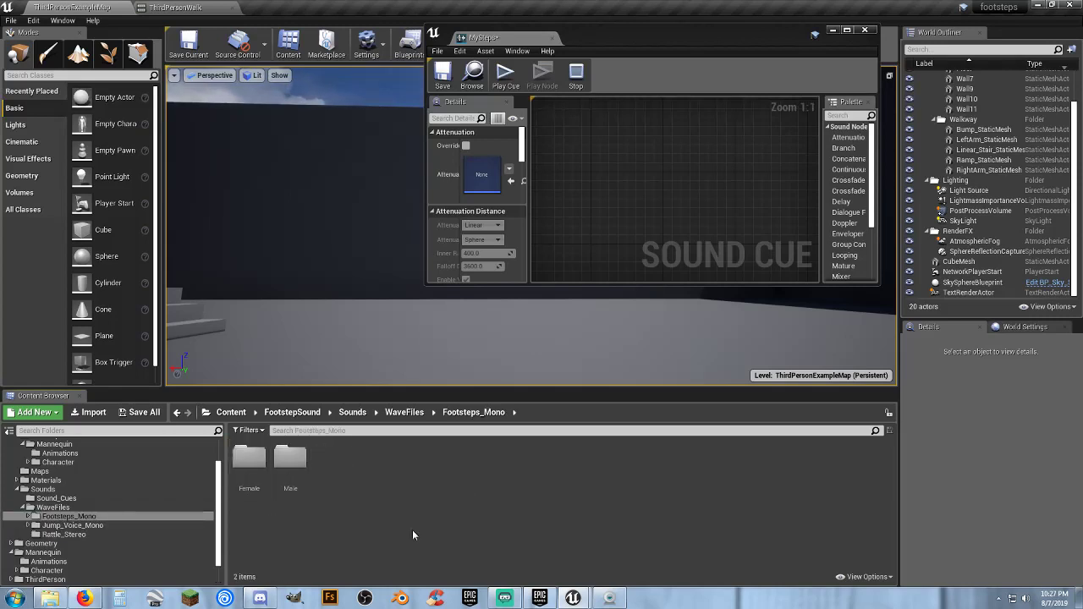
{"action": "left_click", "coordinate": [290, 482]}
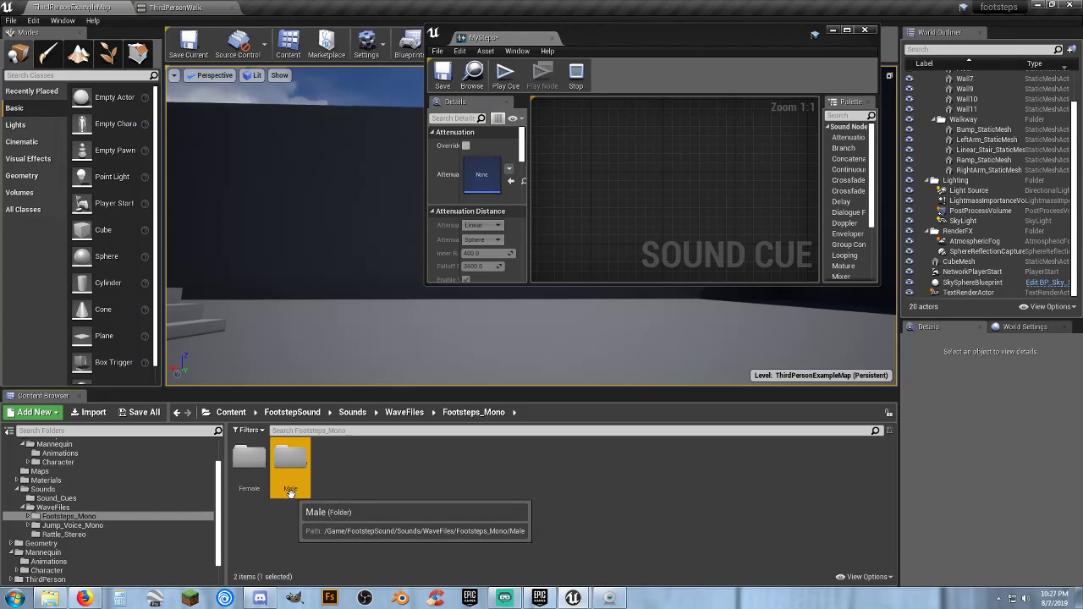
{"action": "double_click", "coordinate": [290, 490]}
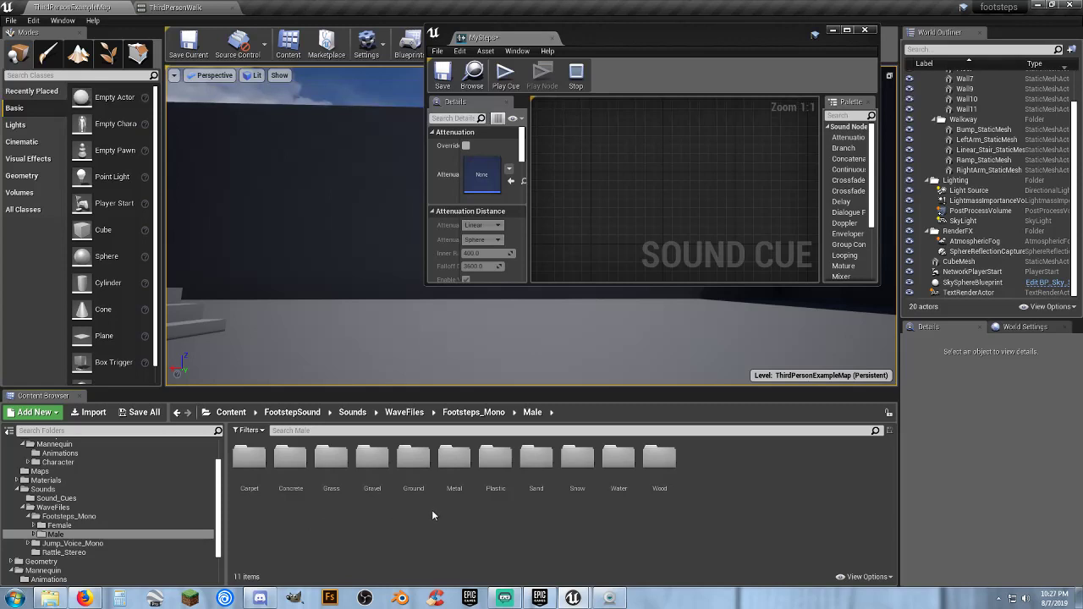
{"action": "left_click", "coordinate": [412, 461]}
{"action": "double_click", "coordinate": [413, 461]}
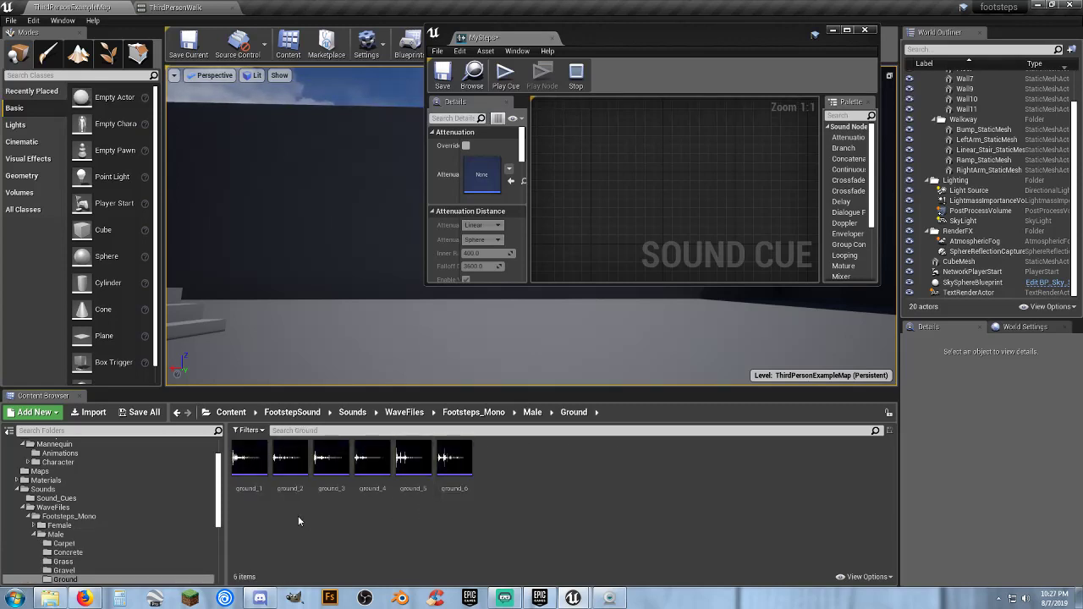
Add the waves ground_1 through ground_6 to the MySteps graph, dock its editor again, and place the nodes ahead of Output
{"action": "left_click", "coordinate": [256, 493]}
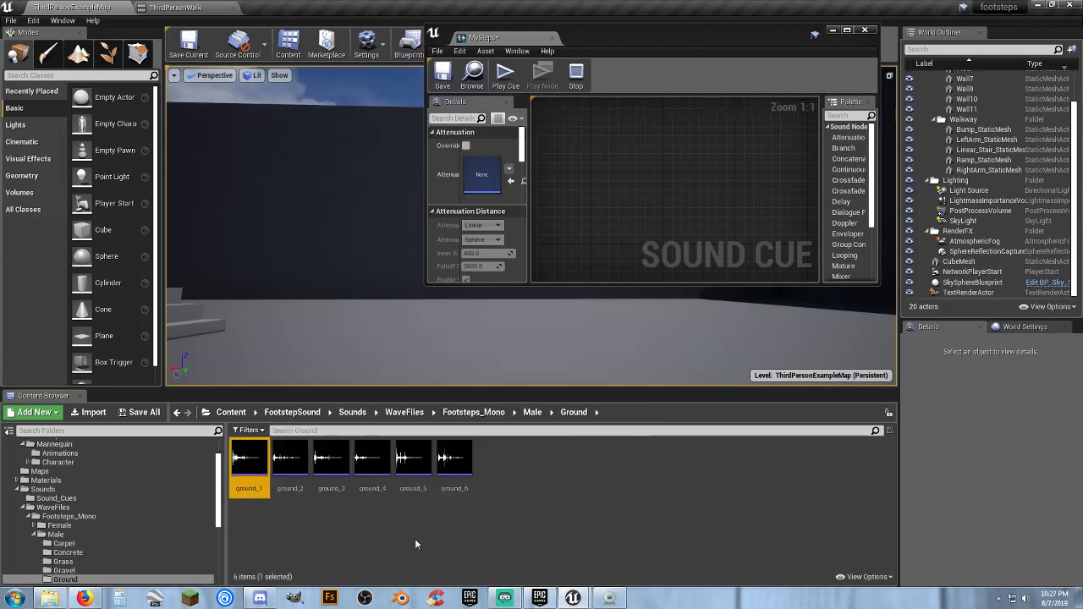
{"action": "left_click", "coordinate": [456, 494], "text": "shift"}
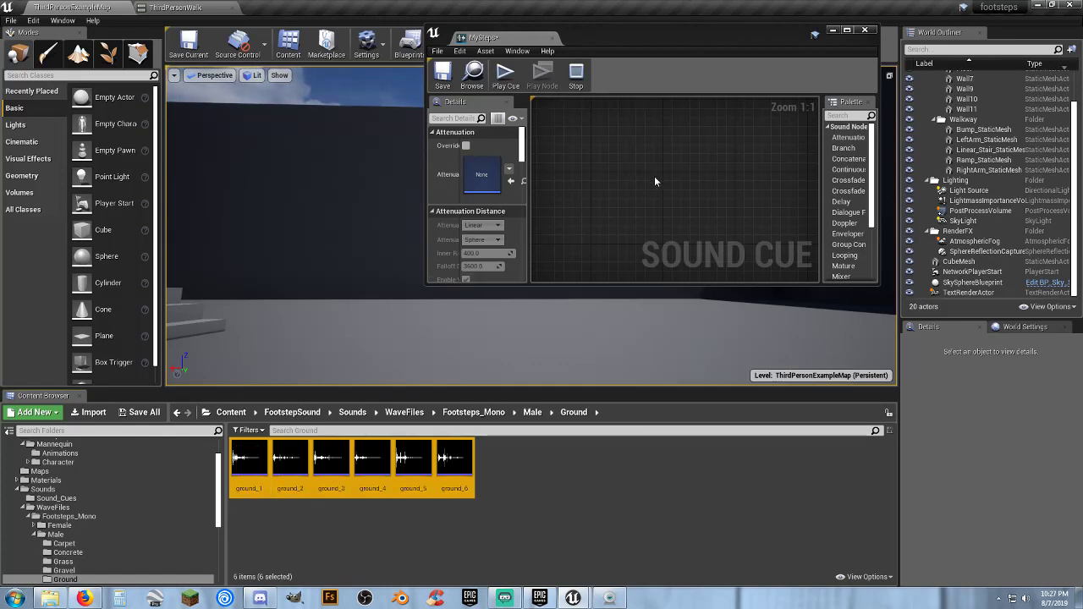
{"action": "left_click_drag", "start_coordinate": [454, 461], "coordinate": [649, 204]}
{"action": "left_click_drag", "start_coordinate": [501, 41], "coordinate": [384, 15]}
{"action": "left_click_drag", "start_coordinate": [443, 284], "coordinate": [350, 297]}
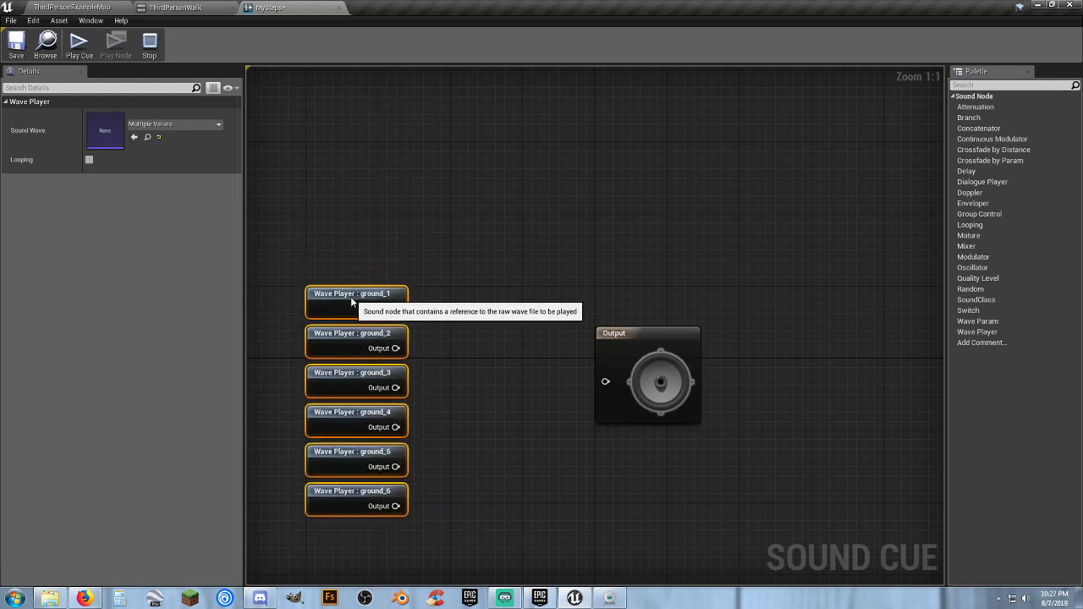
{"action": "right_click_drag", "start_coordinate": [492, 362], "coordinate": [494, 279]}
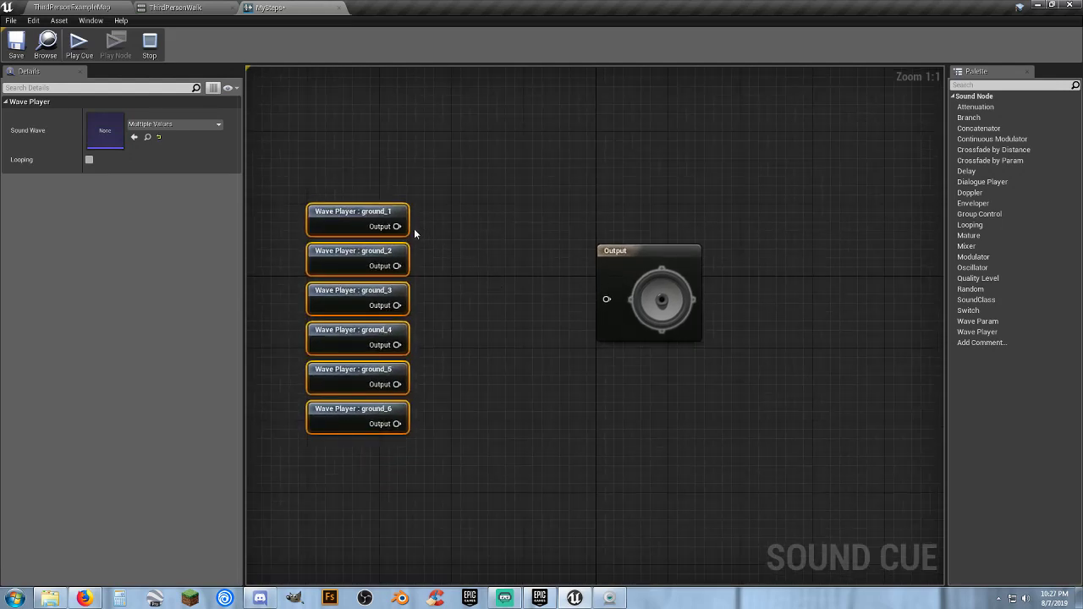
Feed all six ground wave players into a new Random node, and connect it to the Output node
{"action": "right_click", "coordinate": [474, 274]}
{"action": "type", "text": "rand"}
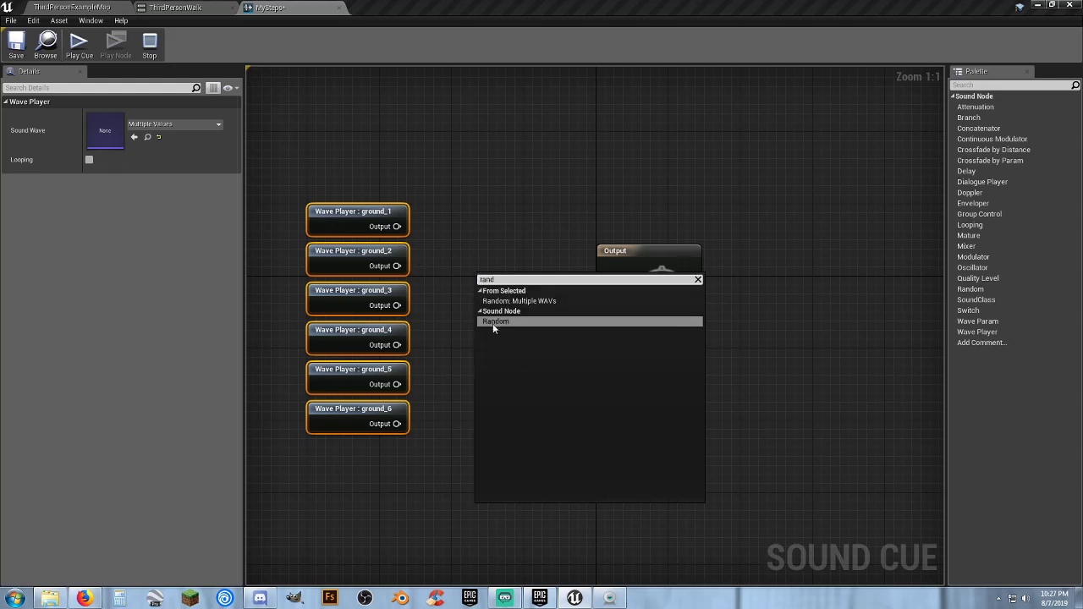
{"action": "left_click", "coordinate": [494, 322]}
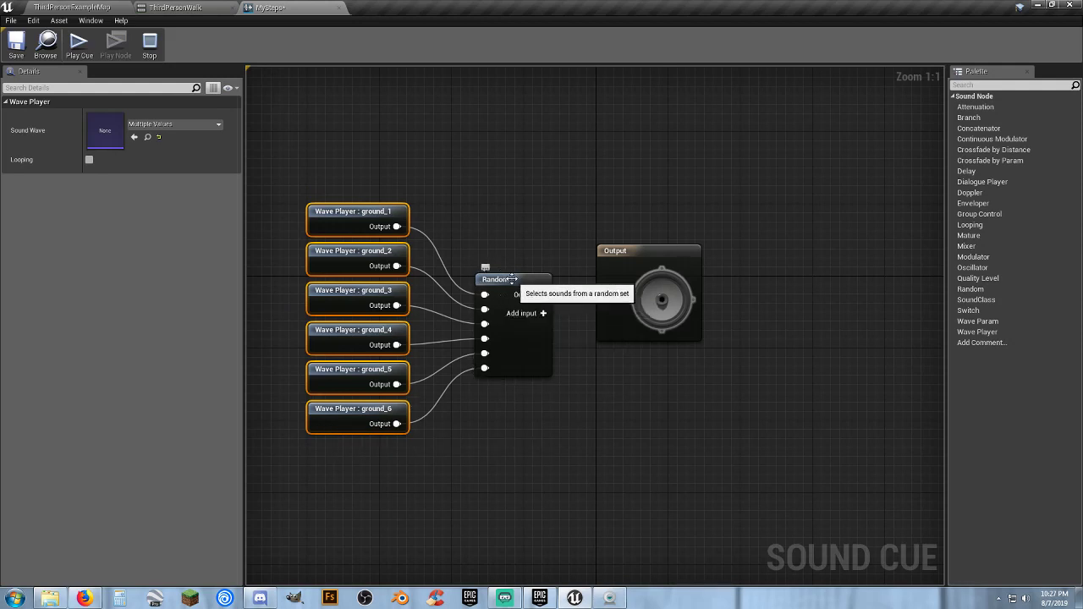
{"action": "left_click_drag", "start_coordinate": [509, 287], "coordinate": [604, 299]}
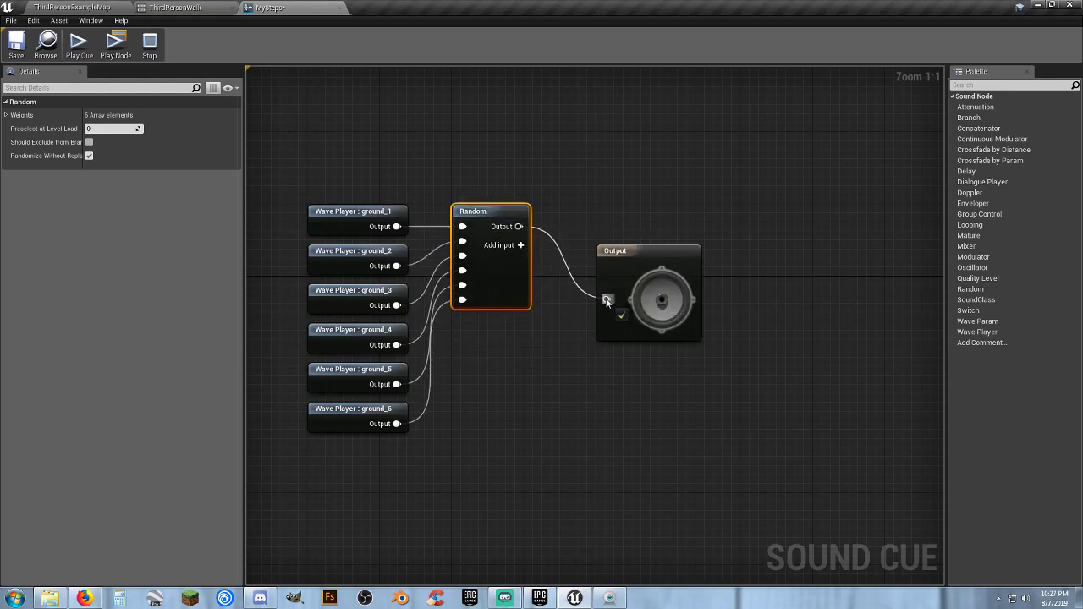
Insert a Modulator node between Random and Output, spacing the nodes out in line
{"action": "left_click_drag", "start_coordinate": [632, 253], "coordinate": [706, 178]}
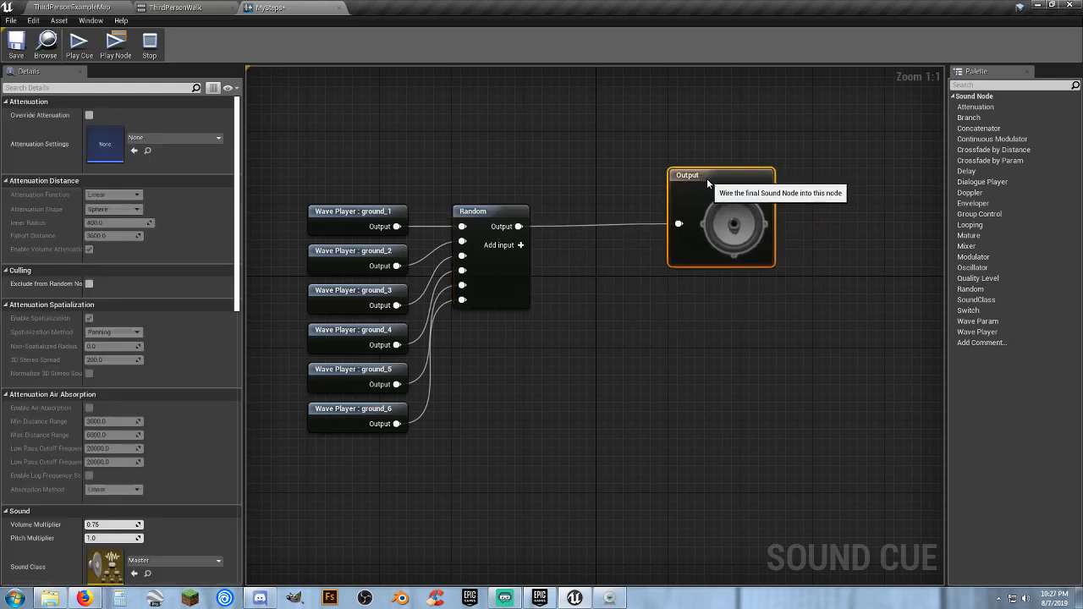
{"action": "left_click_drag", "start_coordinate": [519, 227], "coordinate": [572, 230]}
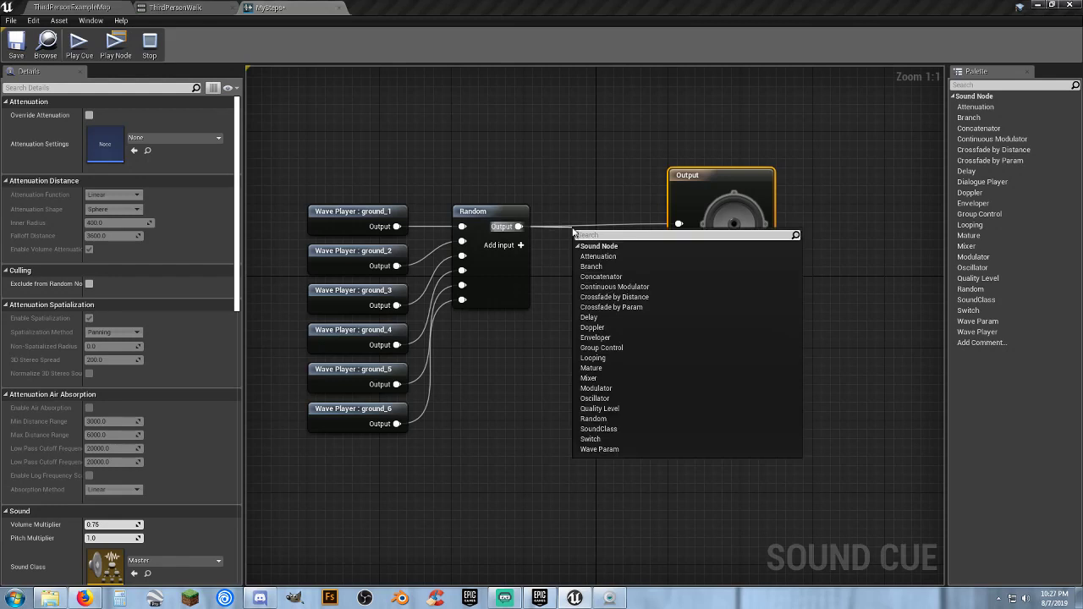
{"action": "type", "text": "modu"}
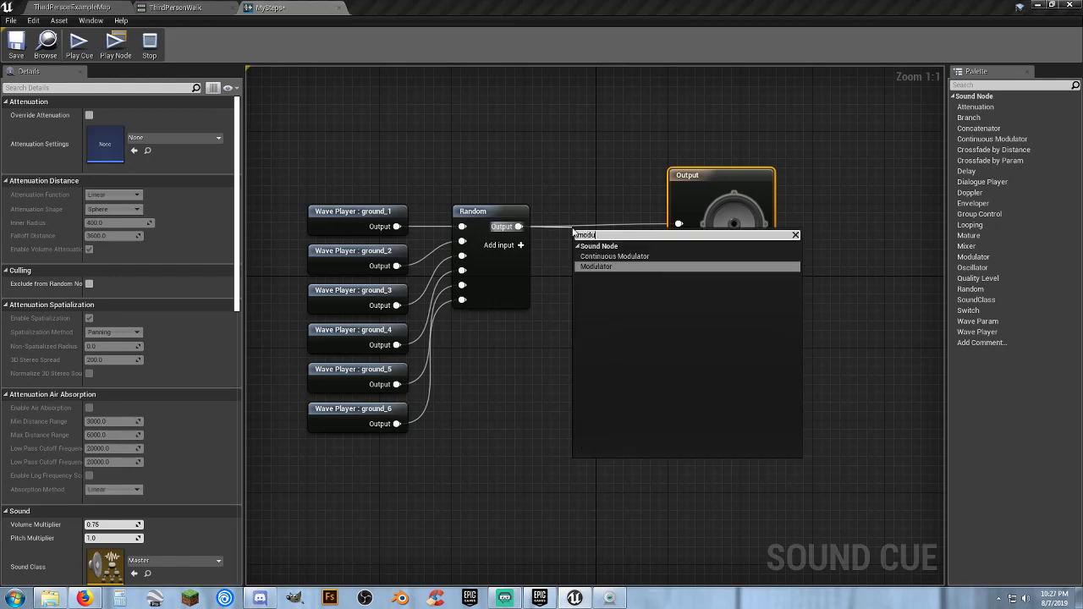
{"action": "key", "text": "Return"}
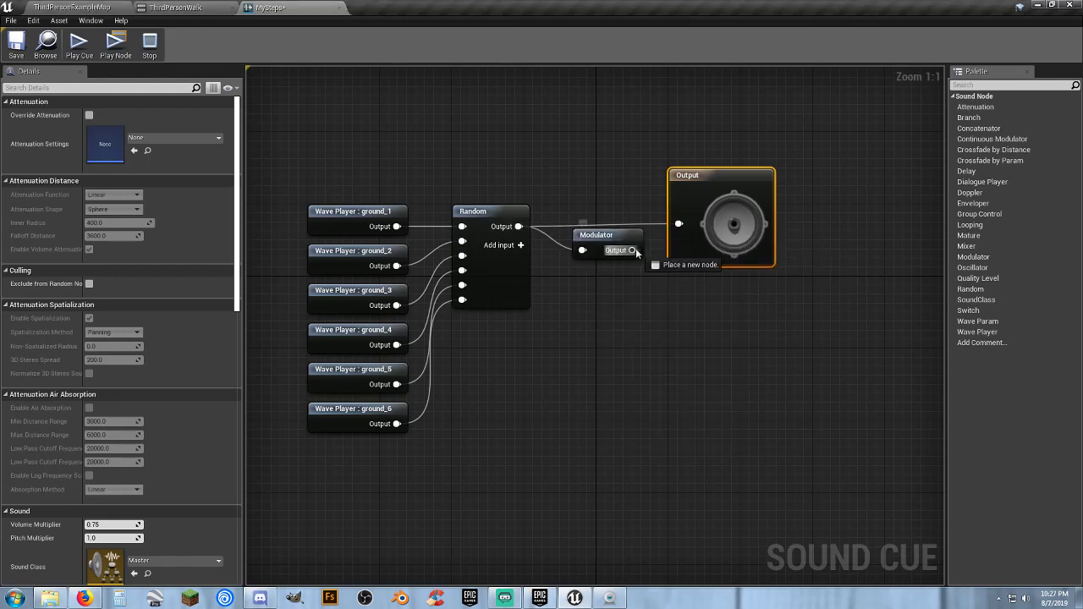
{"action": "left_click_drag", "start_coordinate": [678, 227], "coordinate": [679, 226]}
{"action": "left_click_drag", "start_coordinate": [608, 239], "coordinate": [605, 215]}
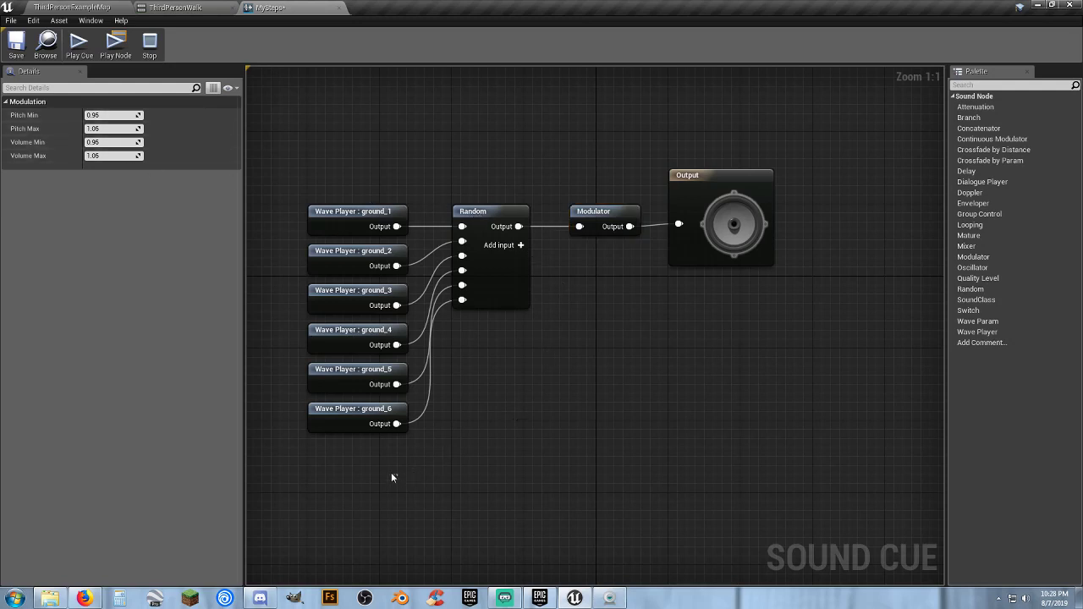
Set the MySteps cue's attenuation settings to FootstepsSoundAttenuation and save the cue
{"action": "left_click_drag", "start_coordinate": [391, 478], "coordinate": [324, 230]}
{"action": "left_click", "coordinate": [367, 161]}
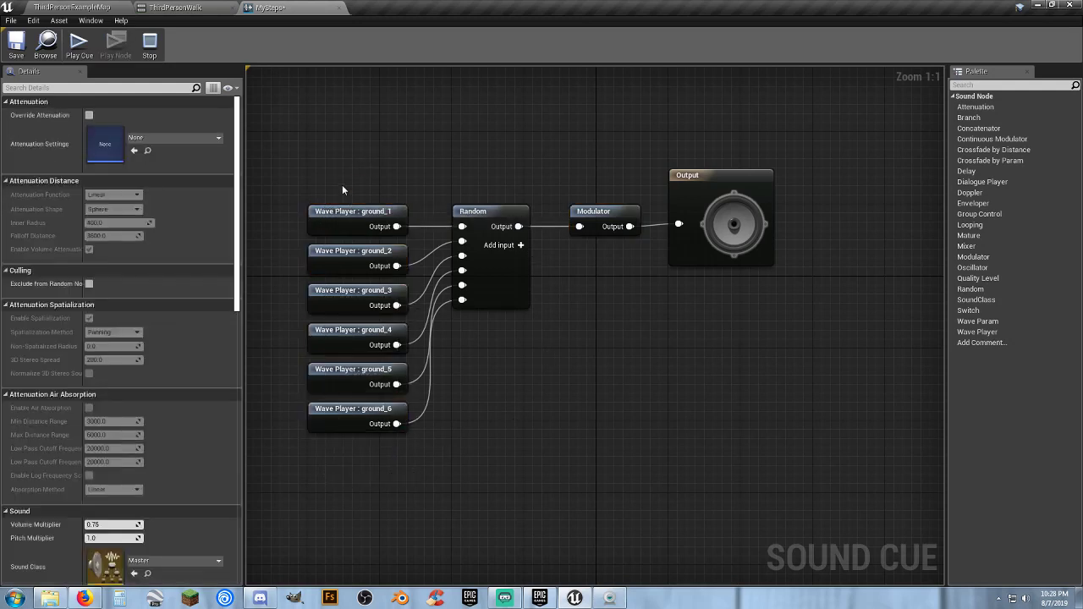
{"action": "left_click", "coordinate": [193, 138]}
{"action": "left_click", "coordinate": [191, 248]}
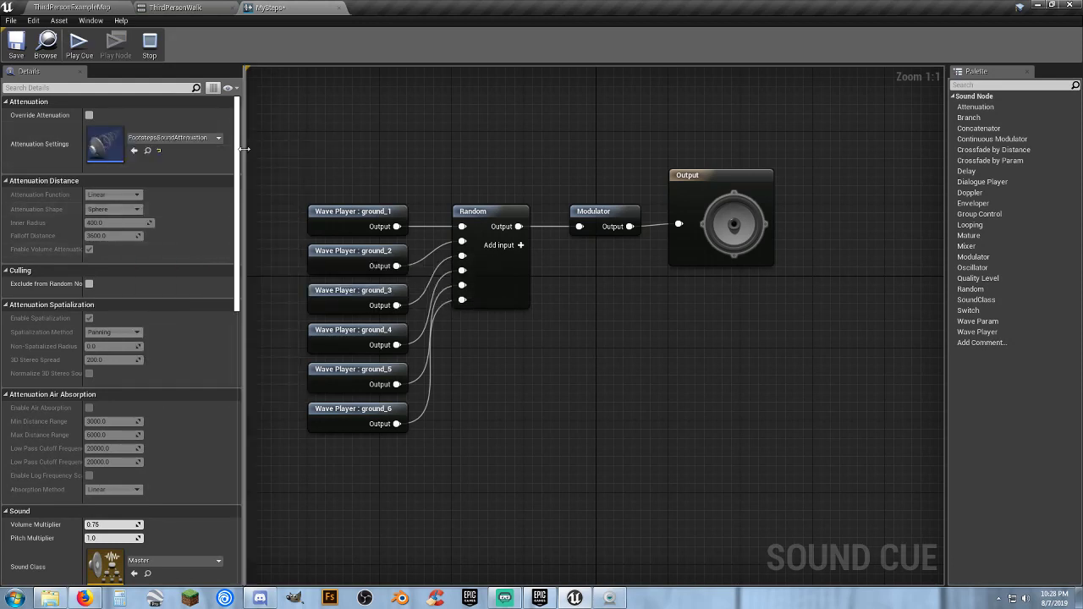
{"action": "left_click", "coordinate": [16, 42]}
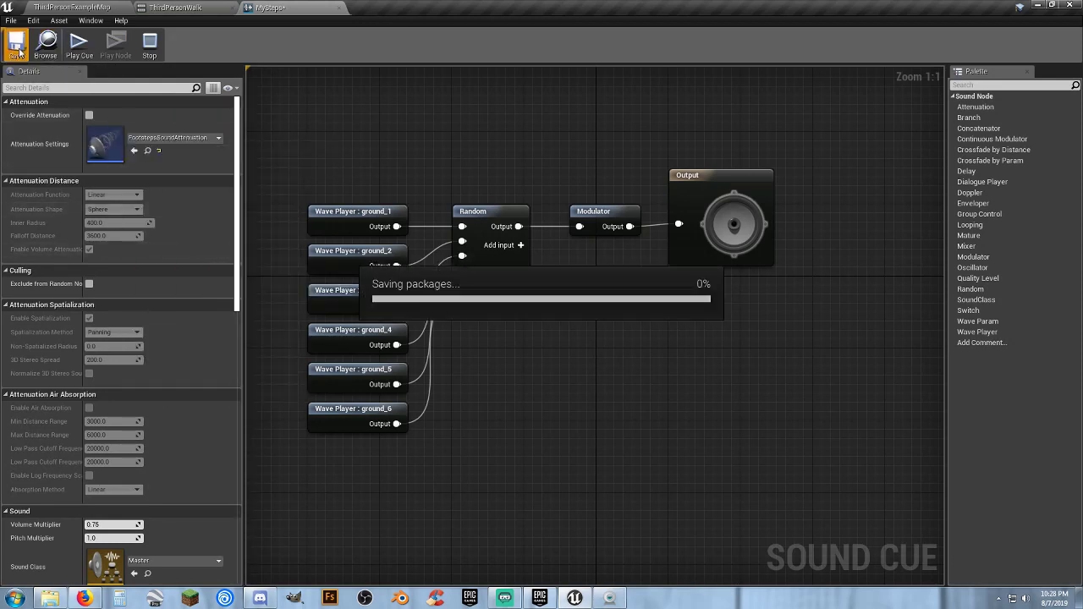
Assign the MySteps cue to the second footstep notify in ThirdPersonWalk, save the animation and return to the level
{"action": "left_click", "coordinate": [104, 12]}
{"action": "left_click", "coordinate": [393, 545]}
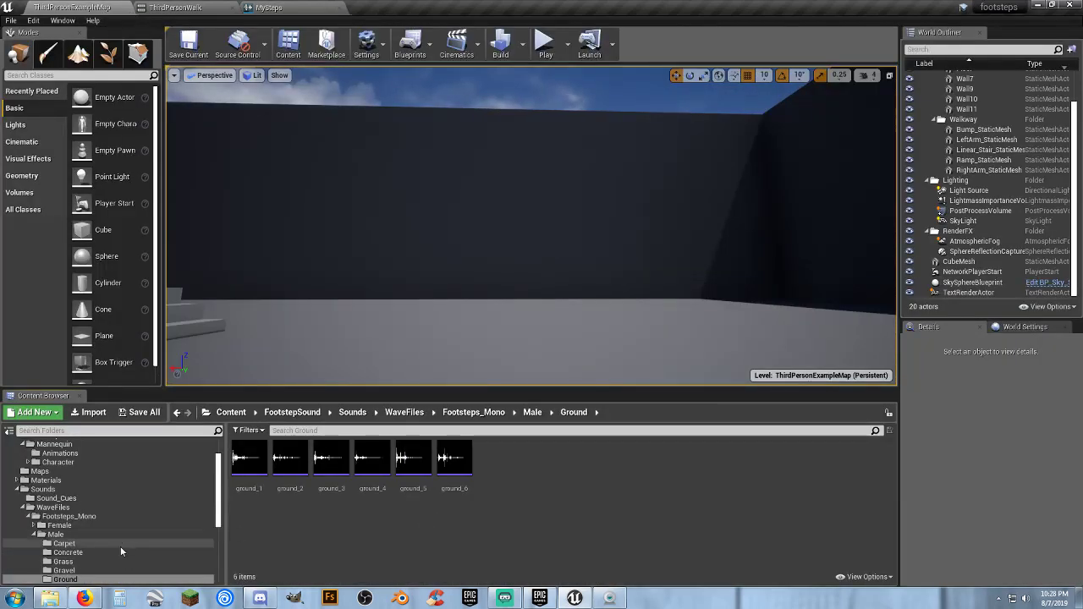
{"action": "left_click", "coordinate": [61, 499]}
{"action": "left_click", "coordinate": [372, 461]}
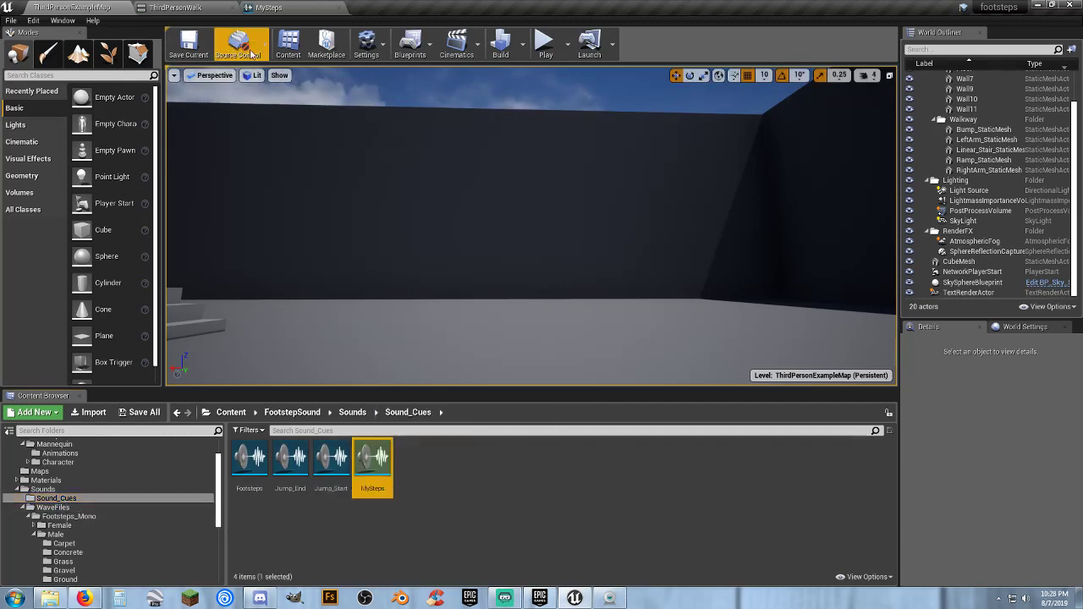
{"action": "left_click", "coordinate": [227, 12]}
{"action": "left_click", "coordinate": [991, 148]}
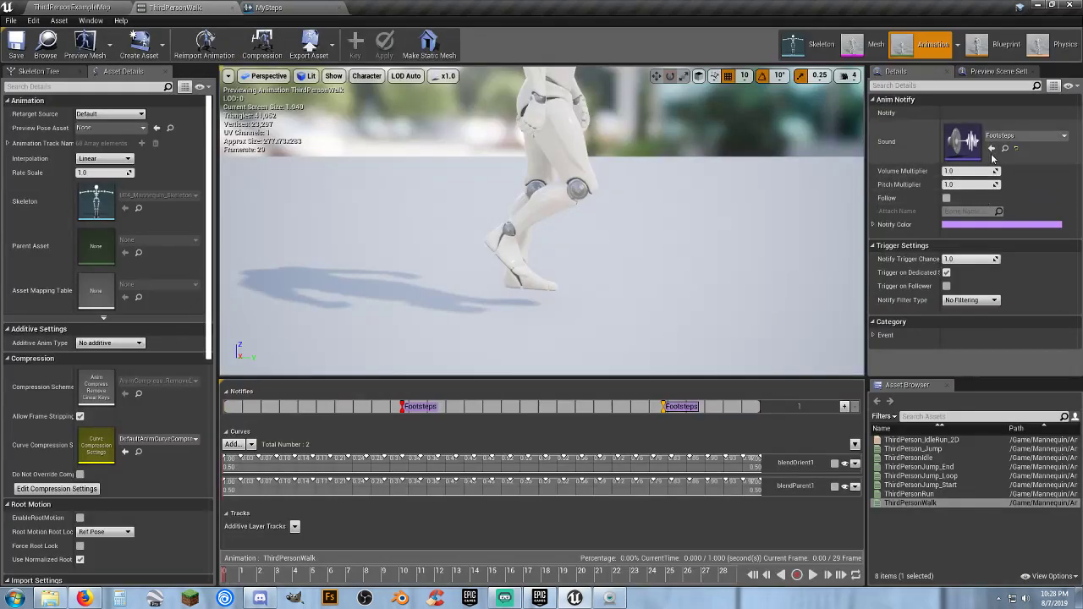
{"action": "left_click", "coordinate": [16, 42]}
{"action": "left_click", "coordinate": [73, 7]}
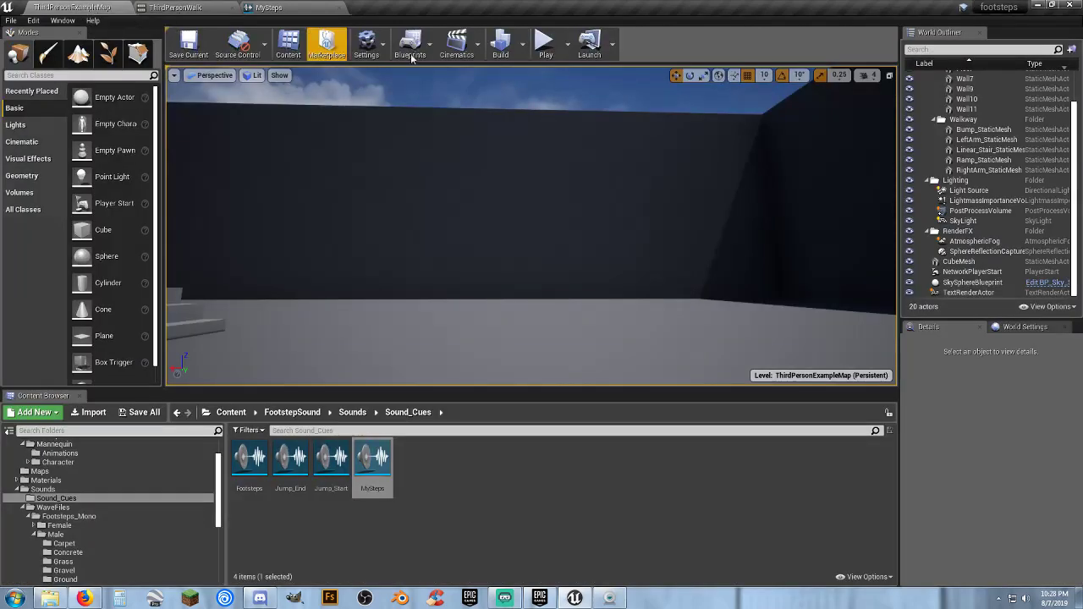
Play-test the level by running the character around to hear the footsteps, and stop the session
{"action": "left_click", "coordinate": [546, 44]}
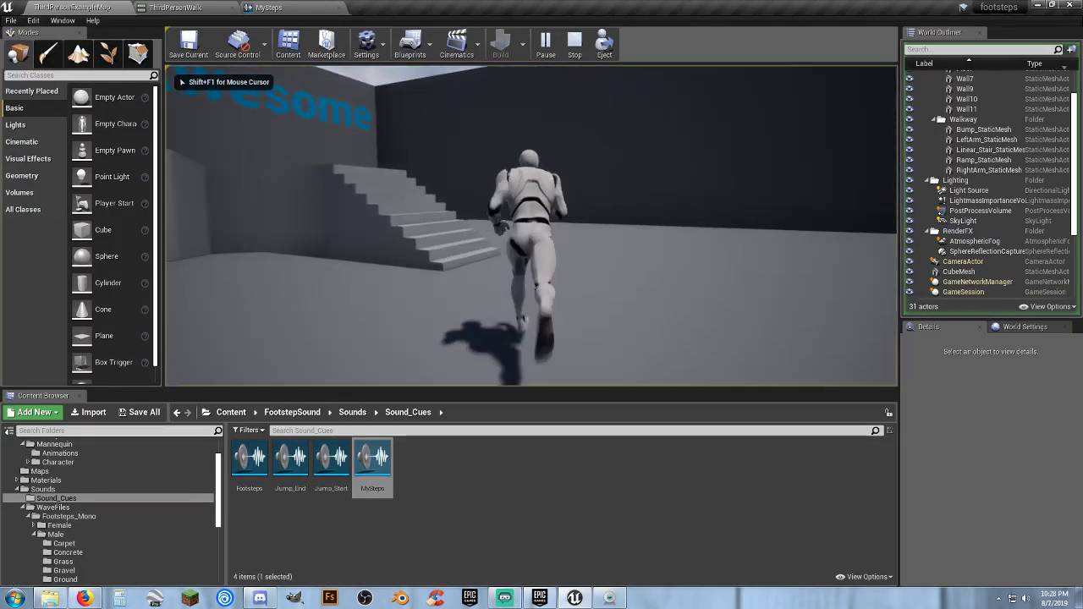
{"action": "key", "text": "d"}
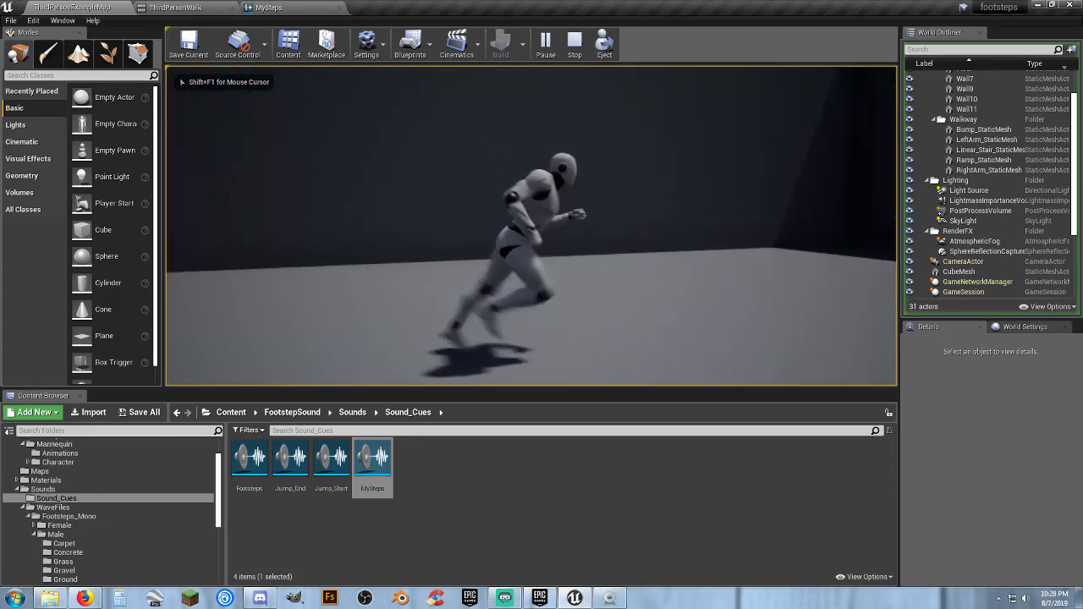
{"action": "key", "text": "Escape"}
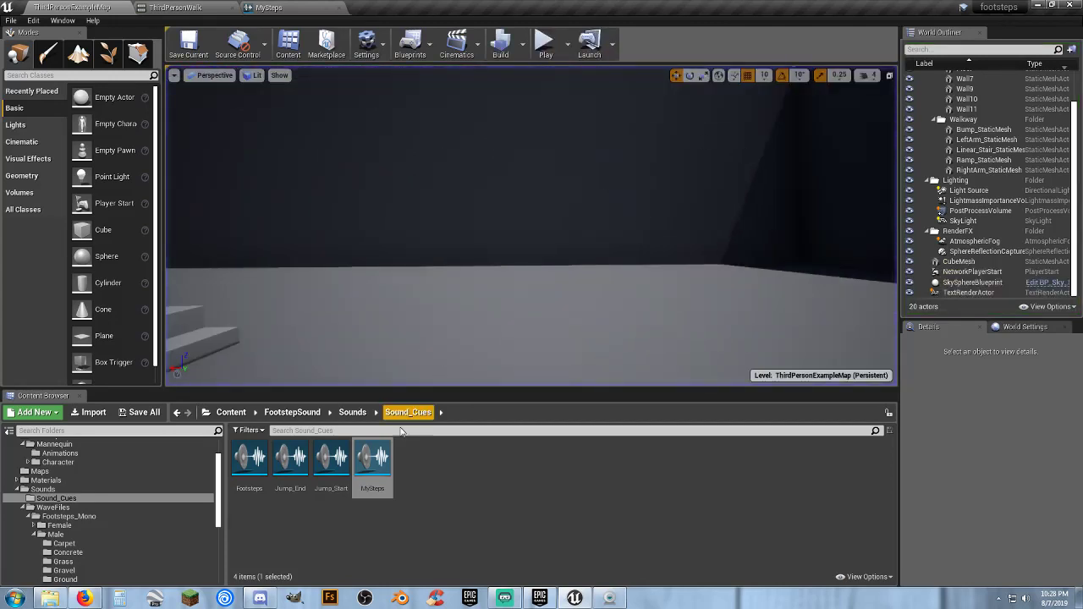
{"action": "left_click", "coordinate": [439, 494]}
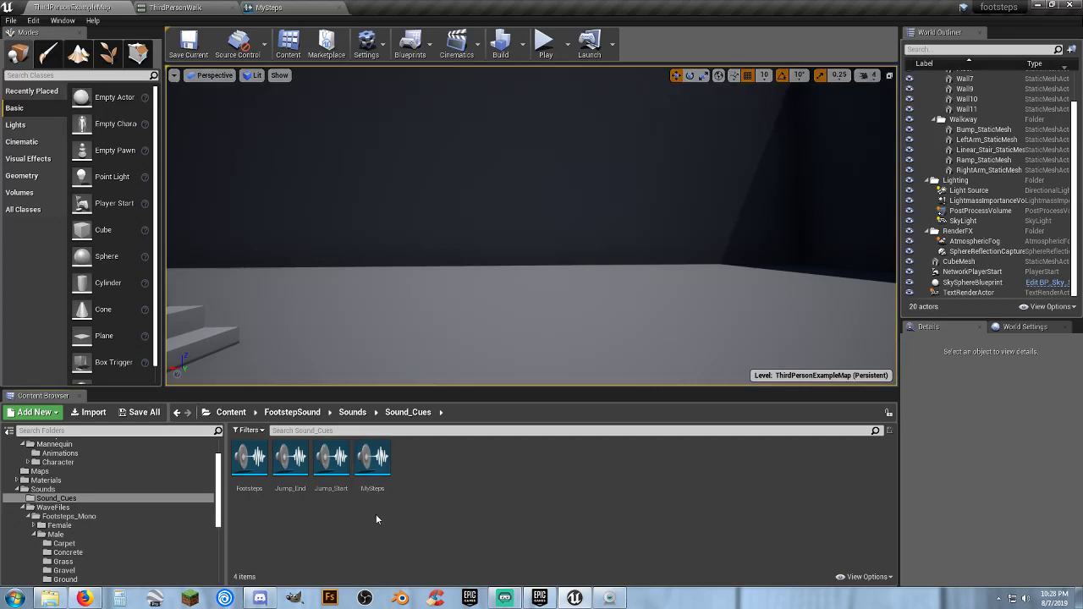
Assign the MySteps cue to the first footstep notify in ThirdPersonWalk, close the asset editors and play-test the level briefly
{"action": "left_click", "coordinate": [339, 8]}
{"action": "left_click", "coordinate": [197, 9]}
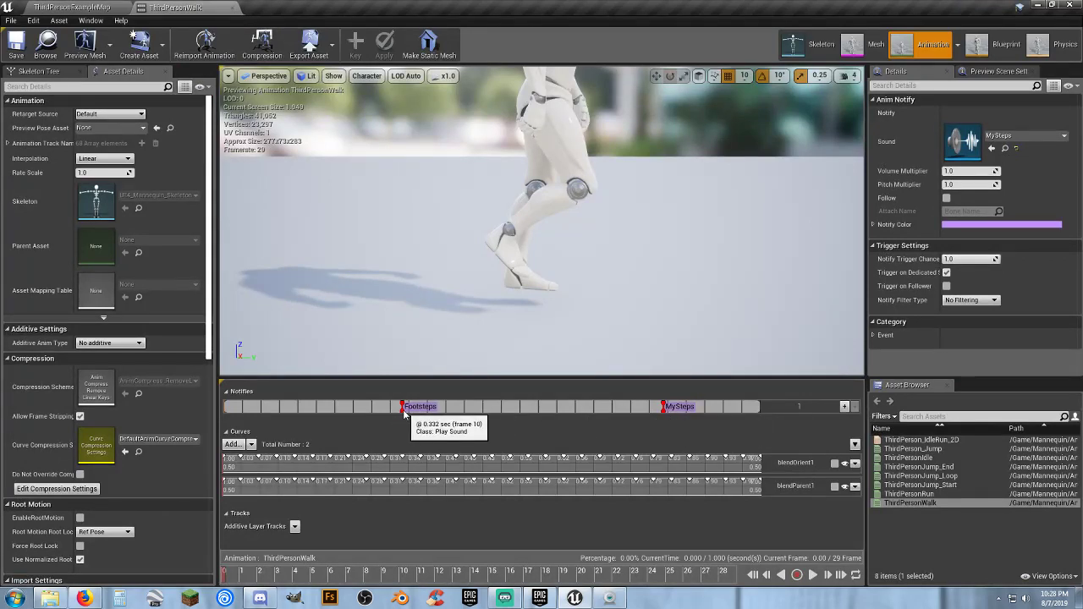
{"action": "left_click", "coordinate": [1005, 137]}
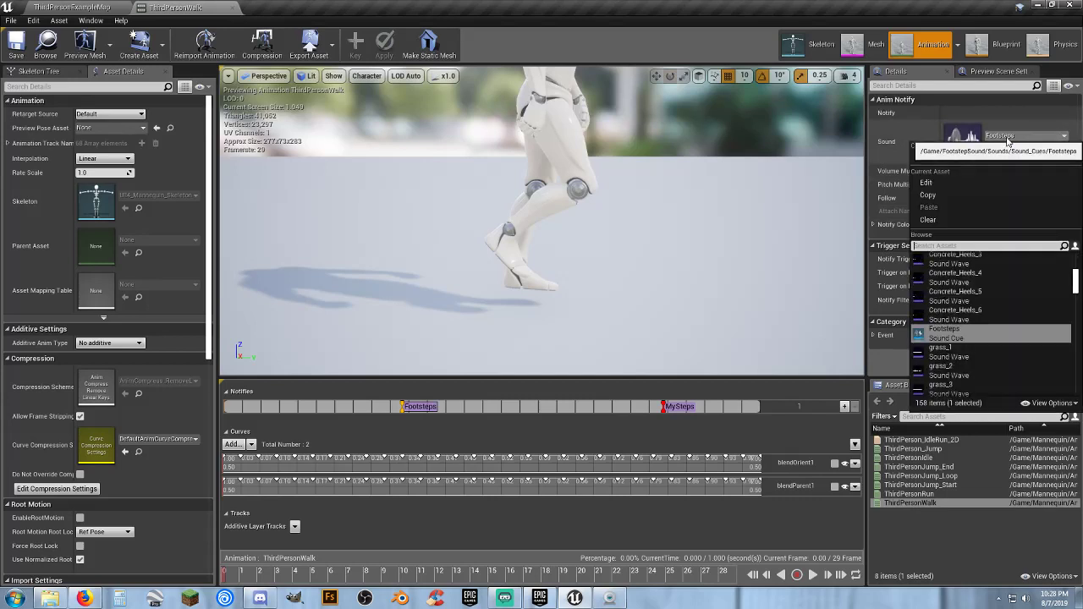
{"action": "type", "text": "my"}
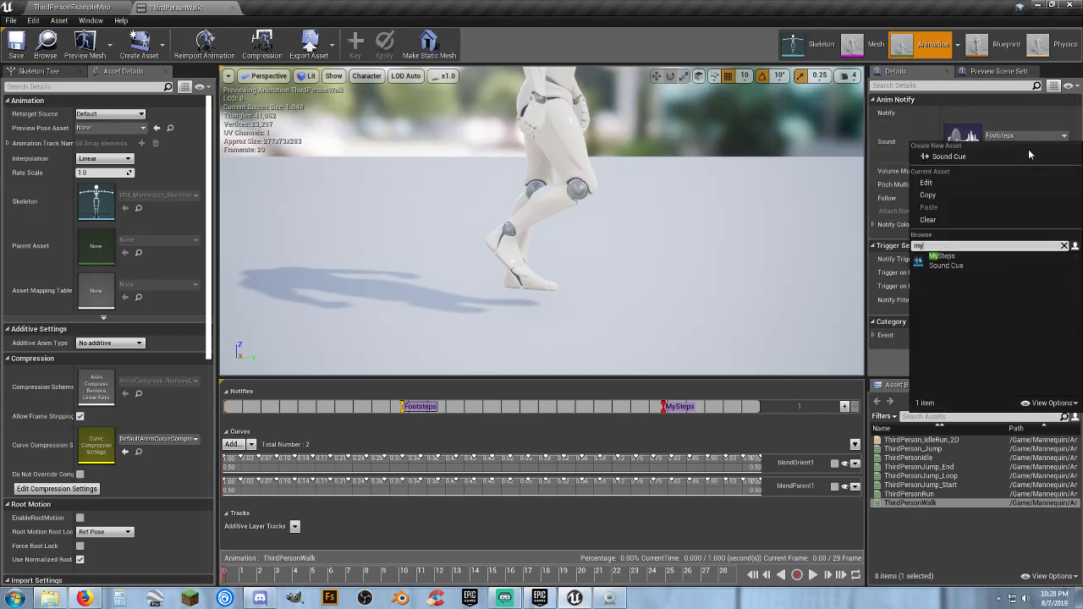
{"action": "left_click", "coordinate": [973, 257]}
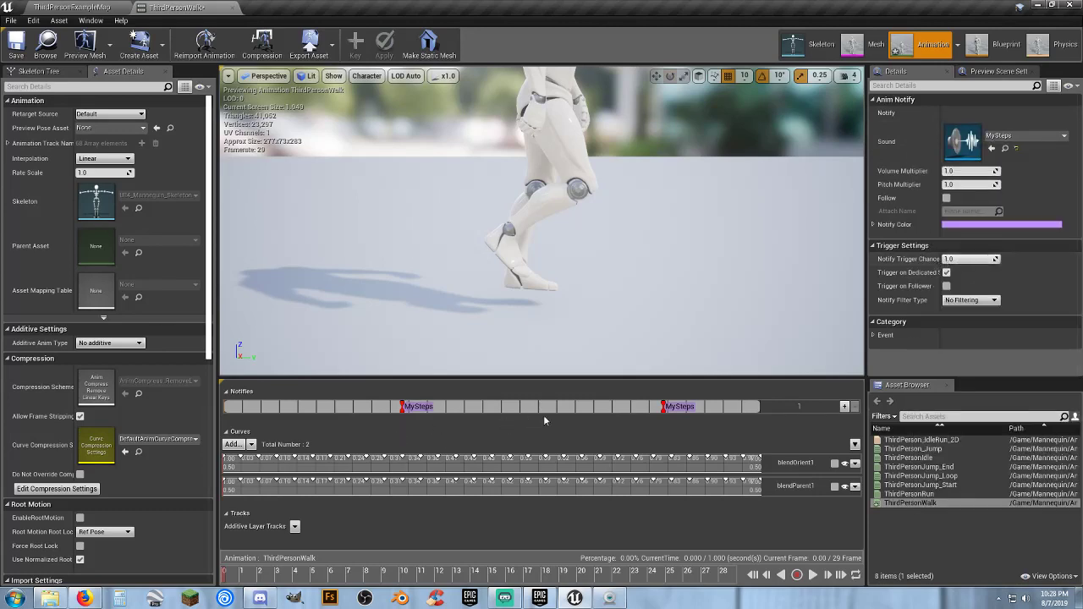
{"action": "left_click", "coordinate": [232, 8]}
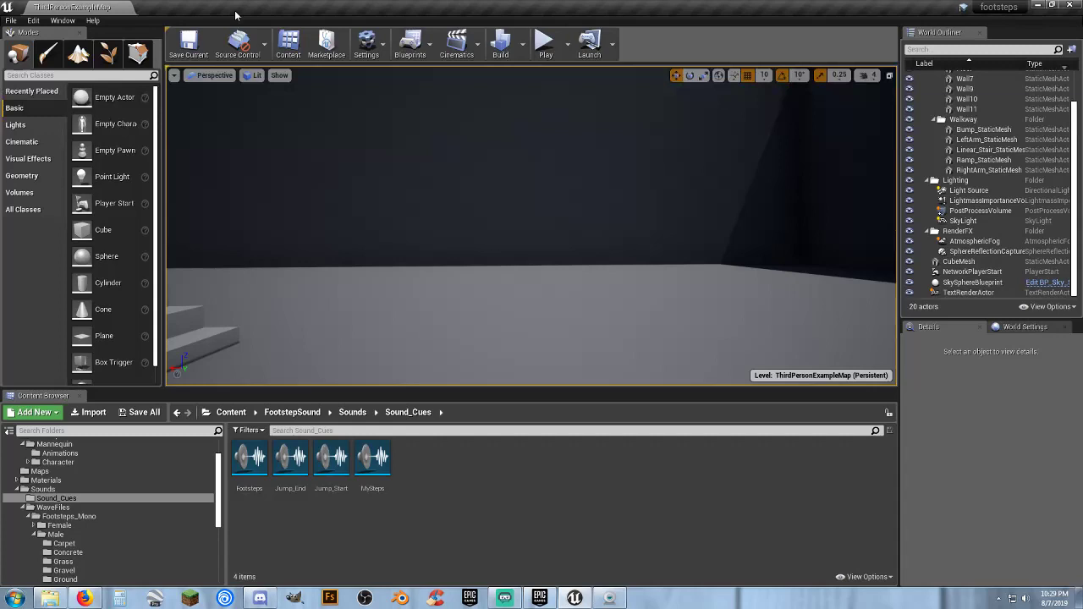
{"action": "left_click", "coordinate": [541, 44]}
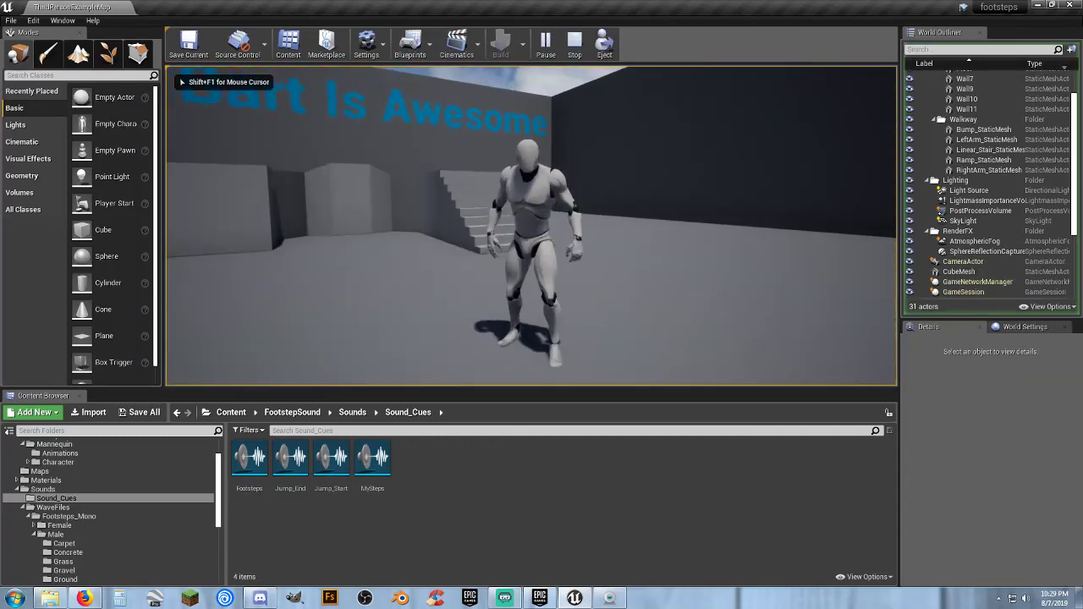
{"action": "key", "text": "Escape"}
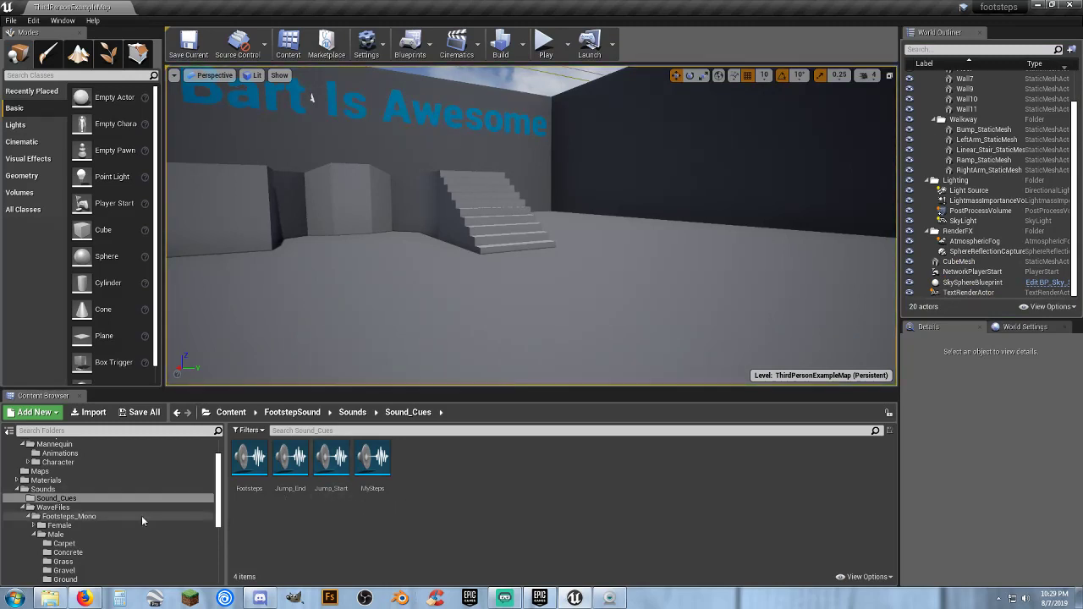
Open the ThirdPersonCharacter blueprint from the ThirdPersonBP Blueprints folder
{"action": "scroll", "coordinate": [40, 507], "scroll_direction": "down", "scroll_amount": 5}
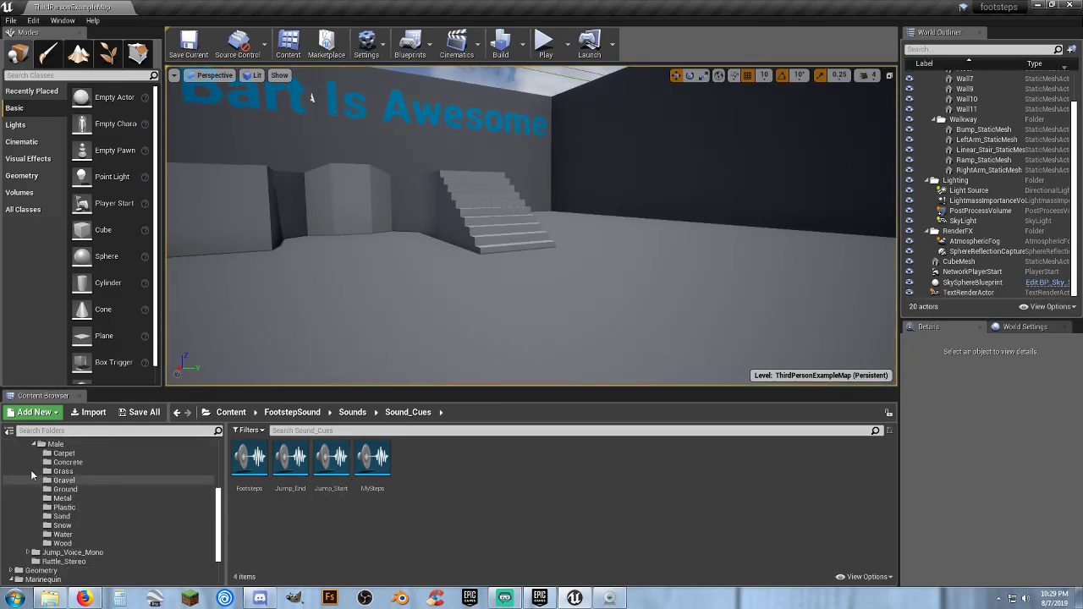
{"action": "scroll", "coordinate": [32, 475], "scroll_direction": "up", "scroll_amount": 3}
{"action": "left_click", "coordinate": [33, 480]}
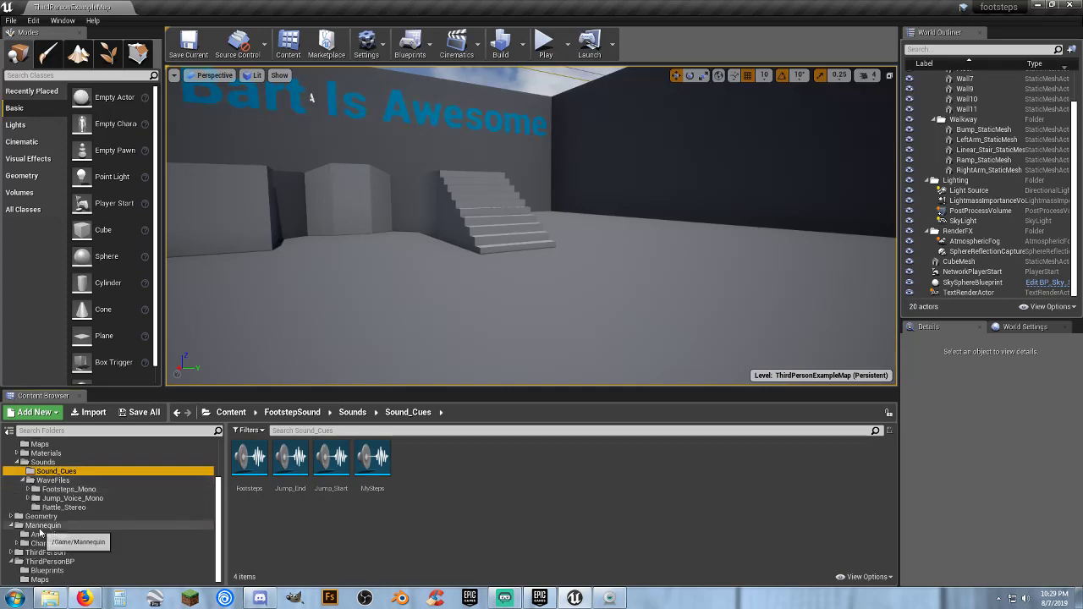
{"action": "left_click", "coordinate": [47, 570]}
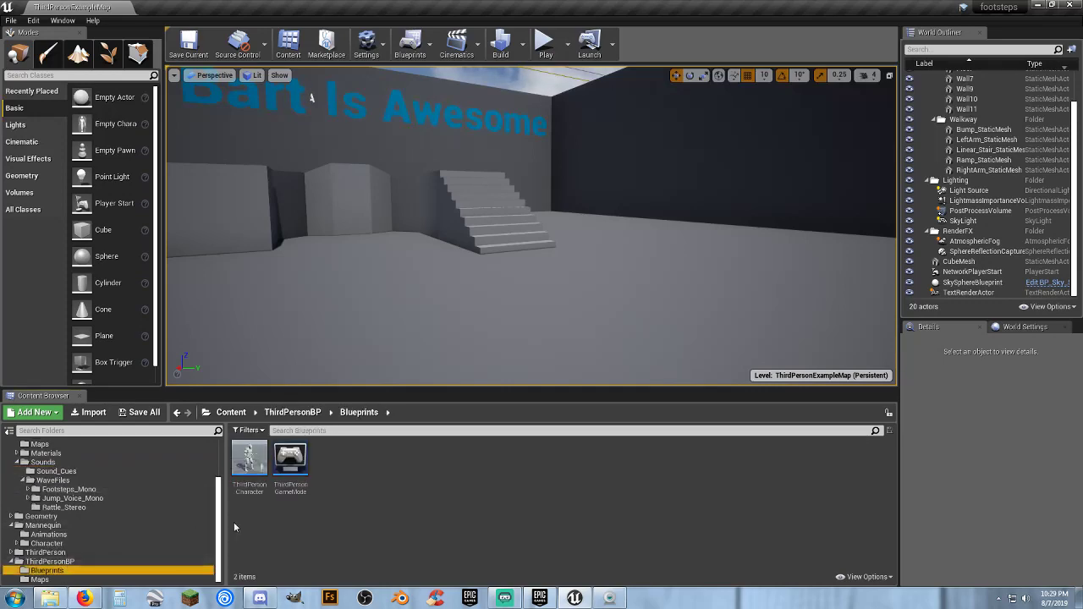
{"action": "double_click", "coordinate": [248, 474]}
{"action": "right_click_drag", "start_coordinate": [275, 201], "coordinate": [257, 119]}
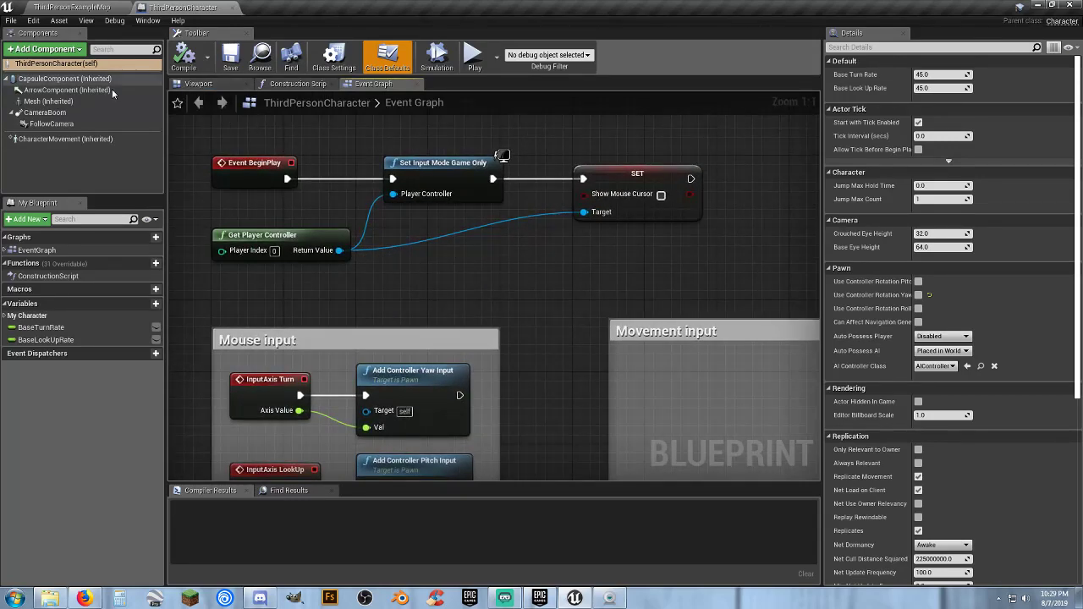
Add an Audio component named Steps to the ThirdPersonCharacter blueprint
{"action": "left_click", "coordinate": [47, 49]}
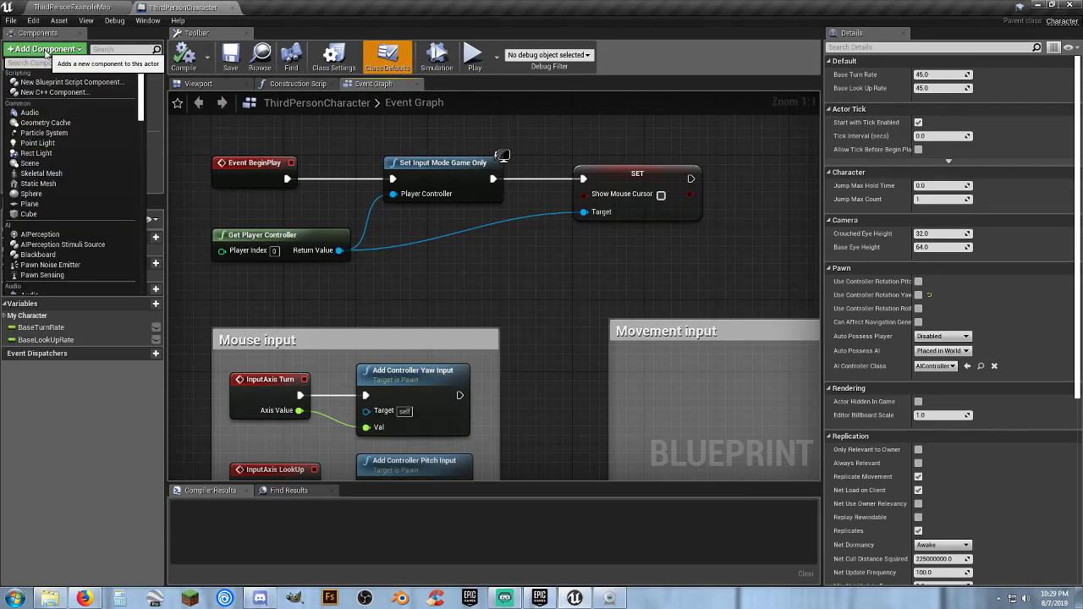
{"action": "left_click", "coordinate": [30, 112]}
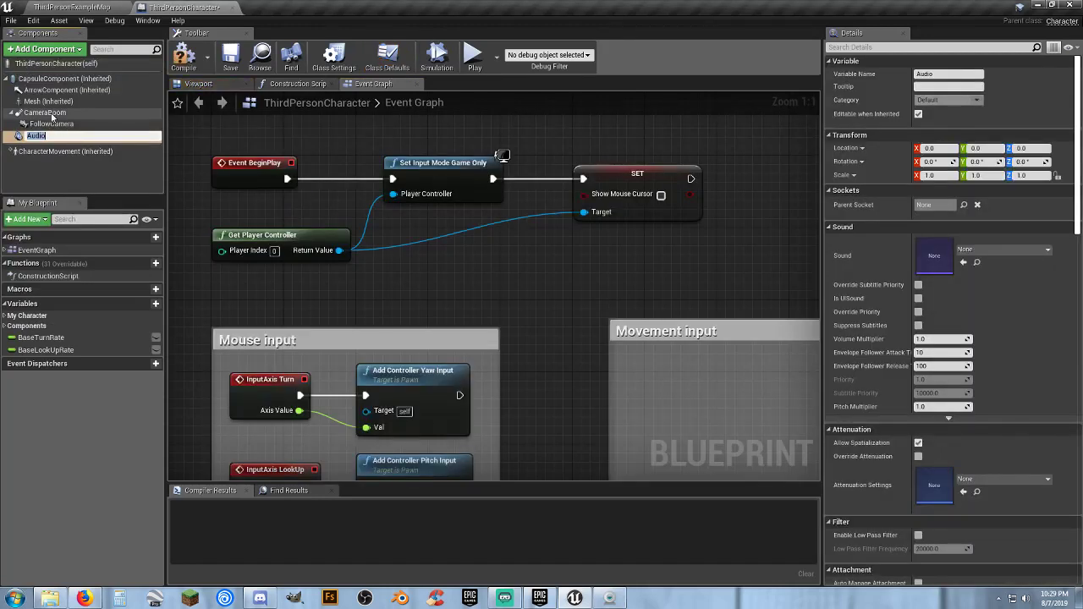
{"action": "type", "text": "Steps"}
{"action": "key", "text": "Return"}
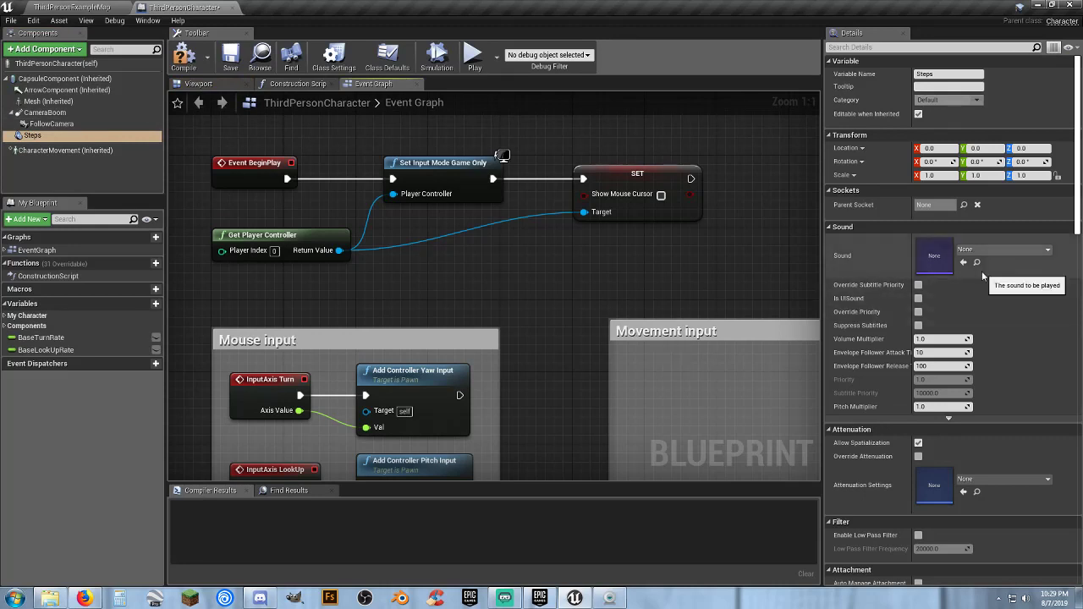
Set the Steps component's sound to MySteps and its attenuation settings to FootstepsSoundAttenuation
{"action": "left_click", "coordinate": [1027, 253]}
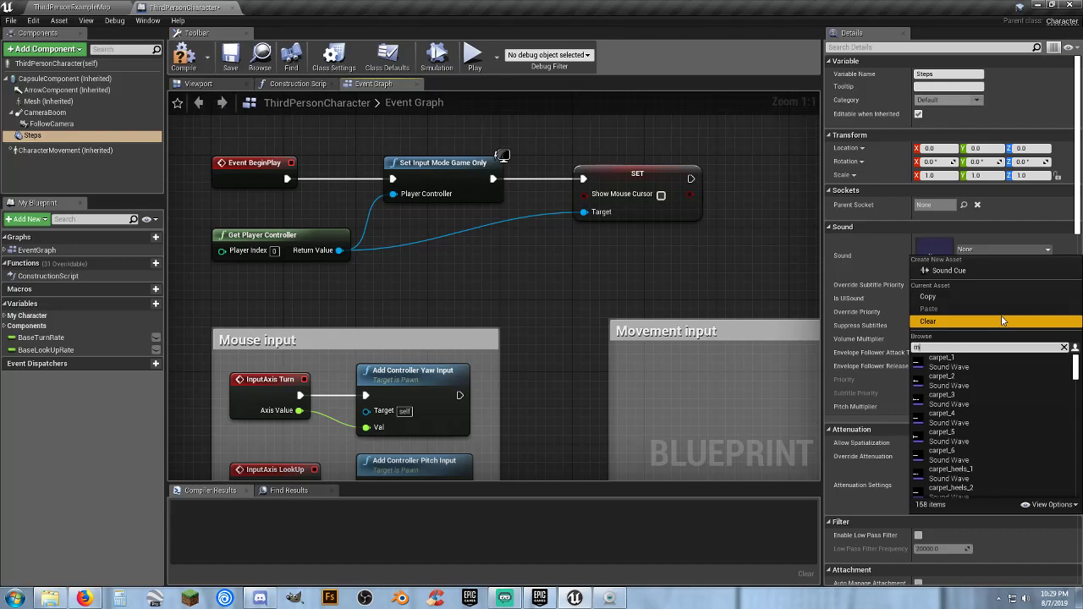
{"action": "type", "text": "my"}
{"action": "left_click", "coordinate": [947, 360]}
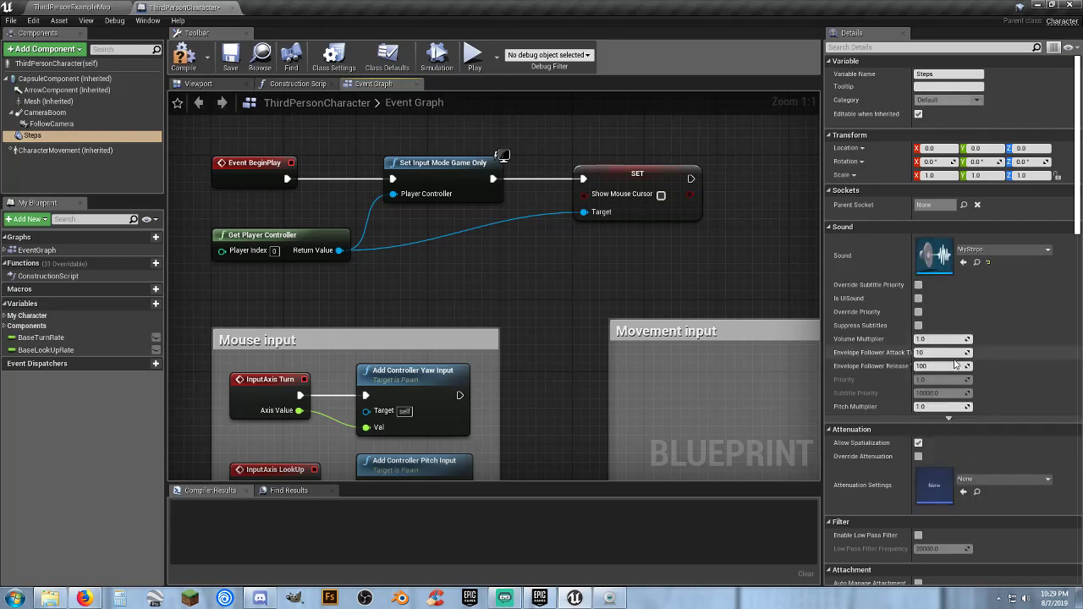
{"action": "left_click", "coordinate": [1015, 479]}
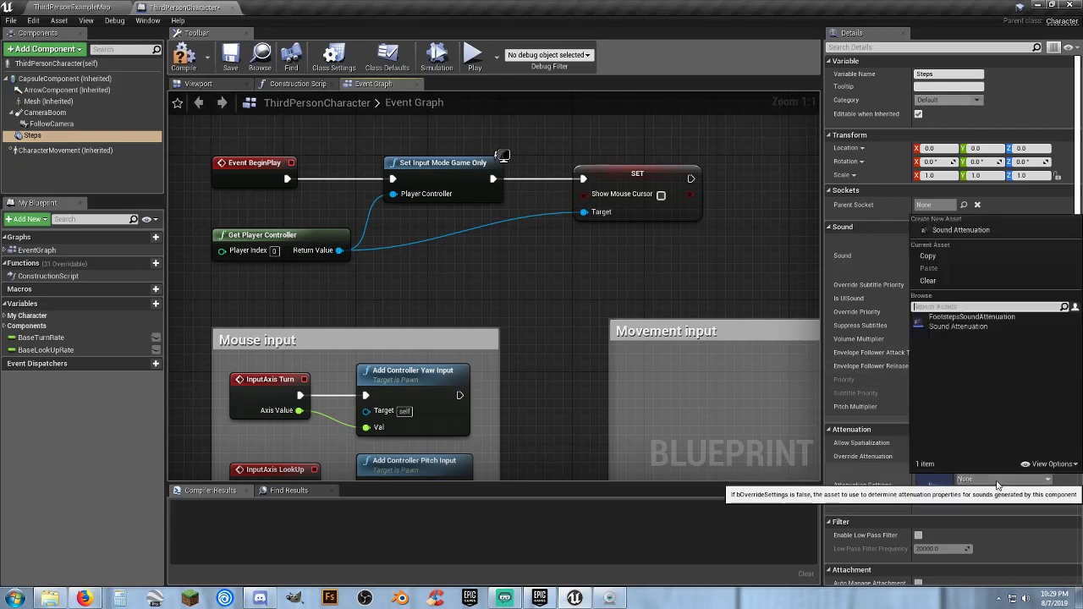
{"action": "left_click", "coordinate": [994, 329]}
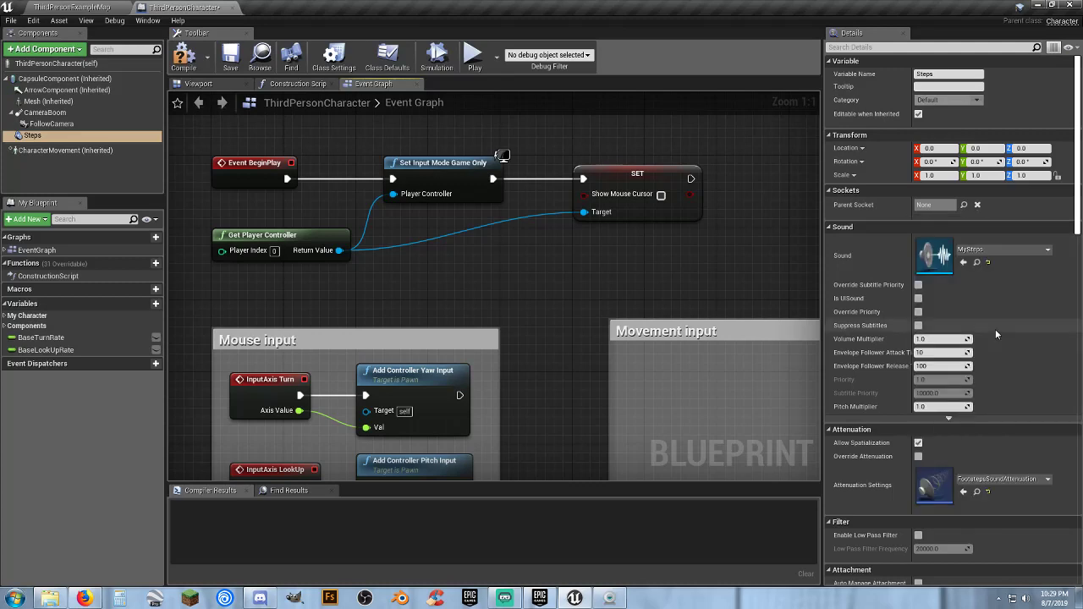
Locate the FootstepsSoundAttenuation asset, inspect its attenuation settings and close it
{"action": "left_click", "coordinate": [976, 492]}
{"action": "double_click", "coordinate": [372, 470]}
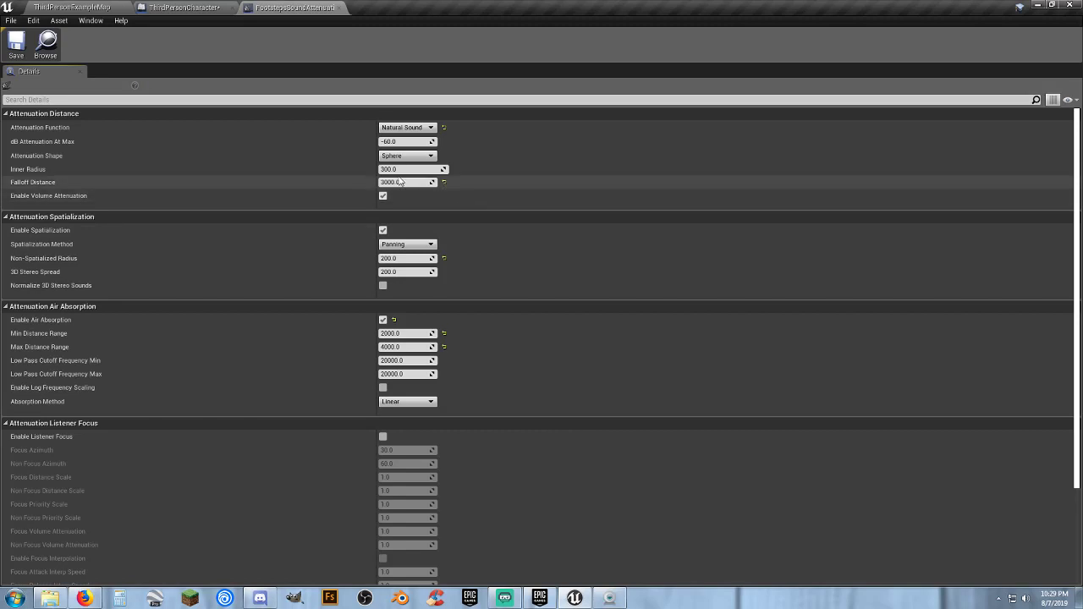
{"action": "left_click", "coordinate": [341, 9]}
Compile the ThirdPersonCharacter blueprint and play-test the level by running the character in several directions
{"action": "left_click", "coordinate": [183, 54]}
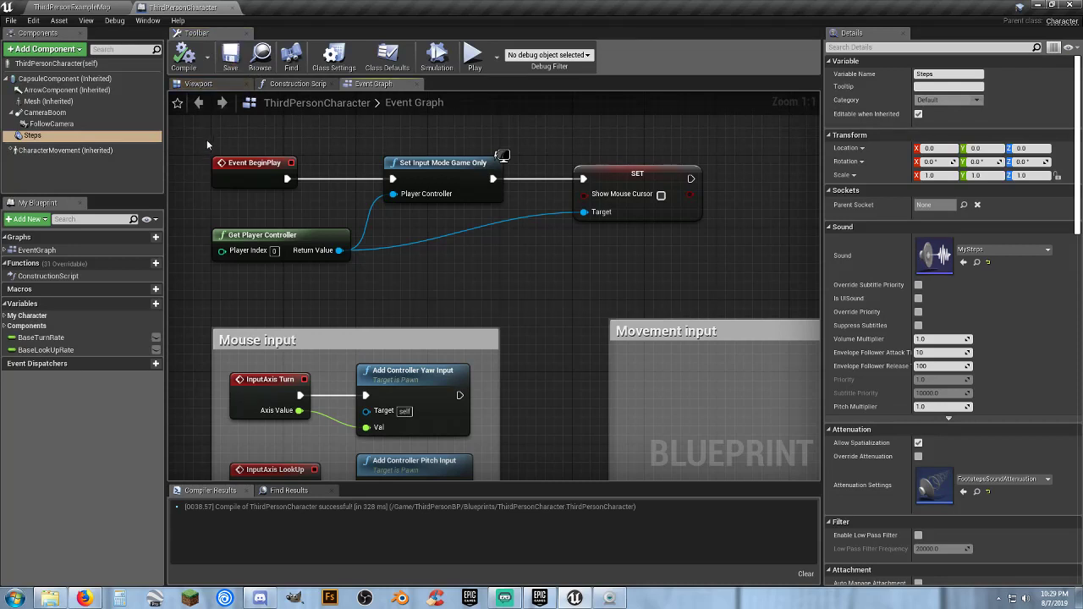
{"action": "left_click", "coordinate": [76, 7]}
{"action": "left_click", "coordinate": [545, 43]}
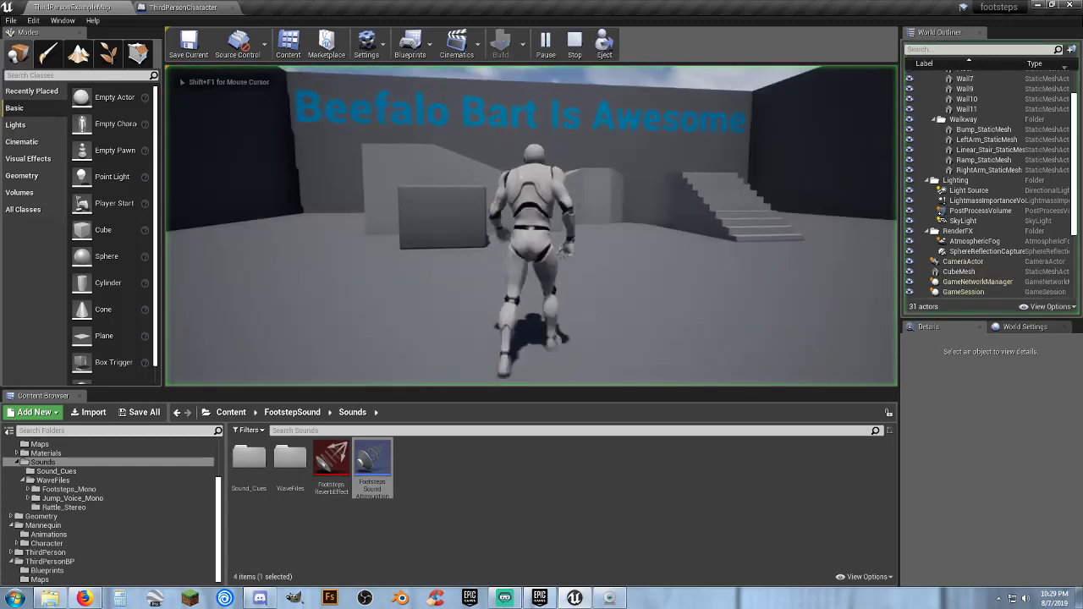
{"action": "key", "text": "w"}
{"action": "key", "text": "s"}
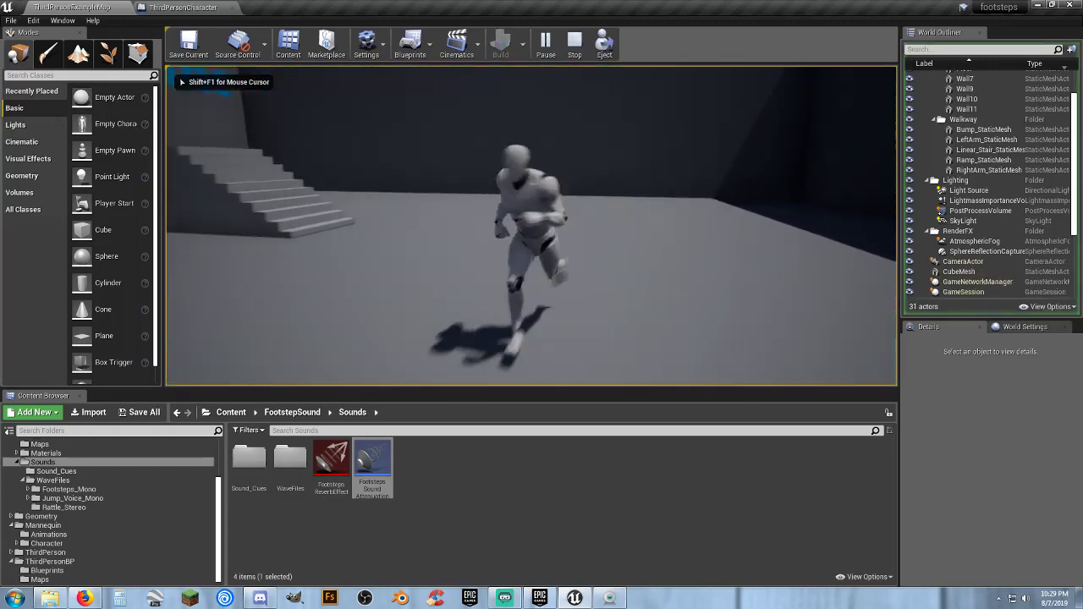
{"action": "key", "text": "d"}
{"action": "key", "text": "Escape"}
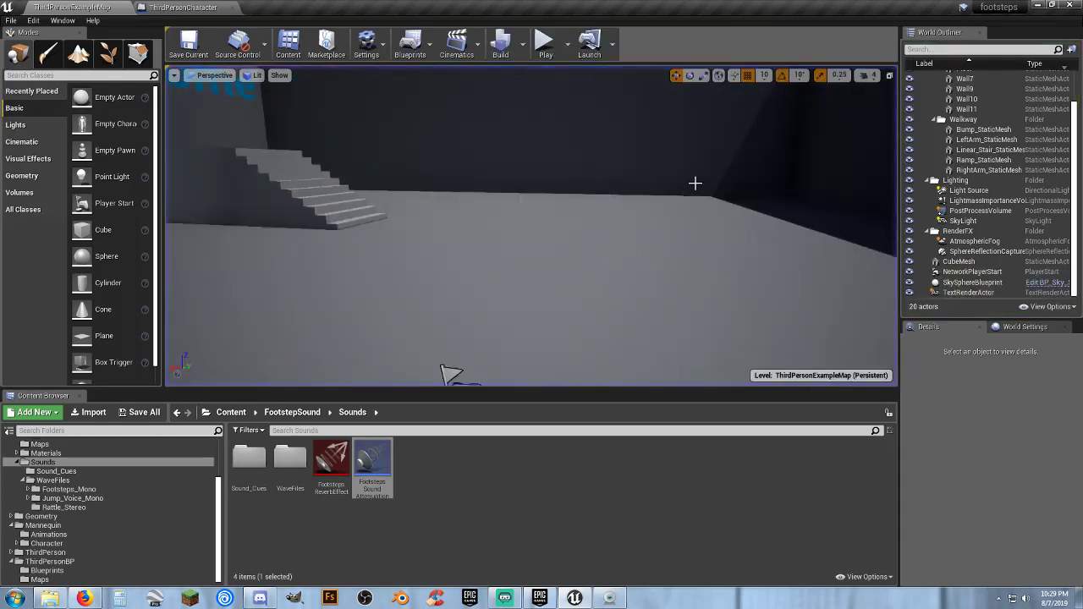
Play-test the footsteps again, running the character over the raised walkway and jumping, and end the session
{"action": "left_click", "coordinate": [545, 51]}
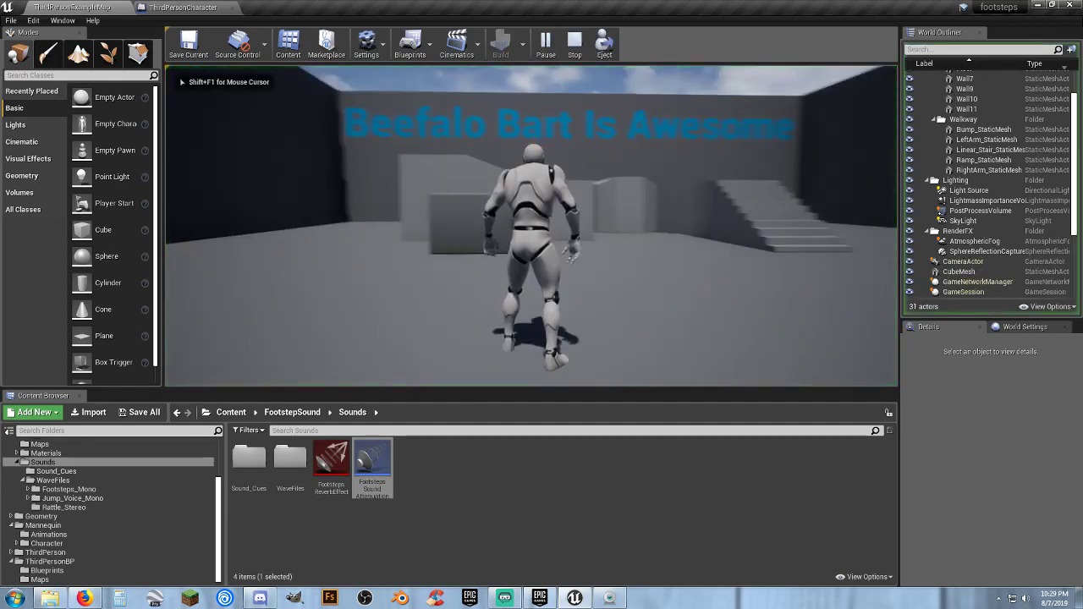
{"action": "key", "text": "w"}
{"action": "key", "text": "a"}
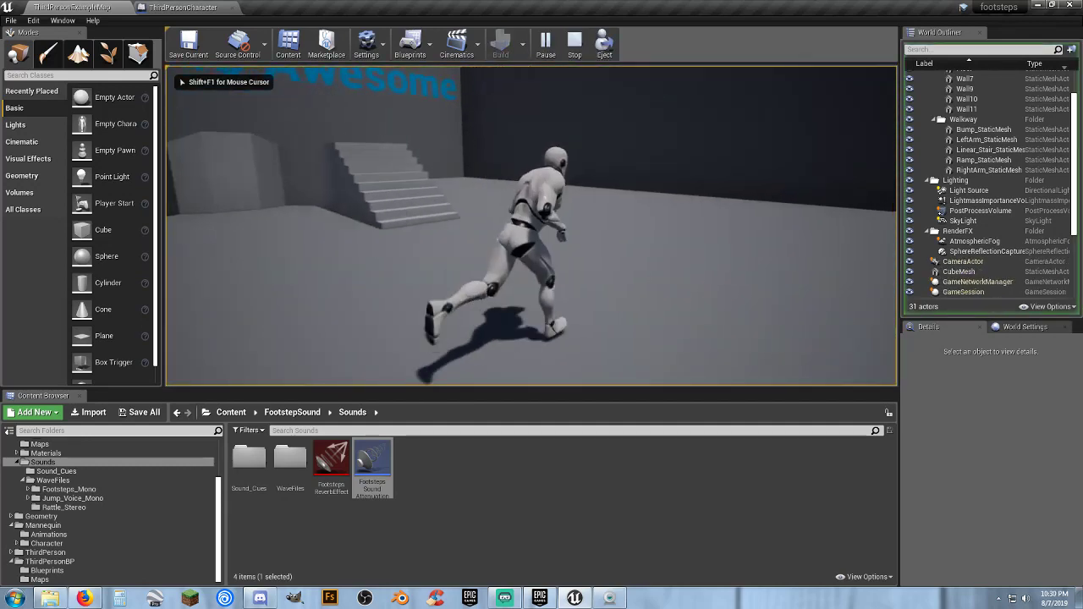
{"action": "key", "text": "w"}
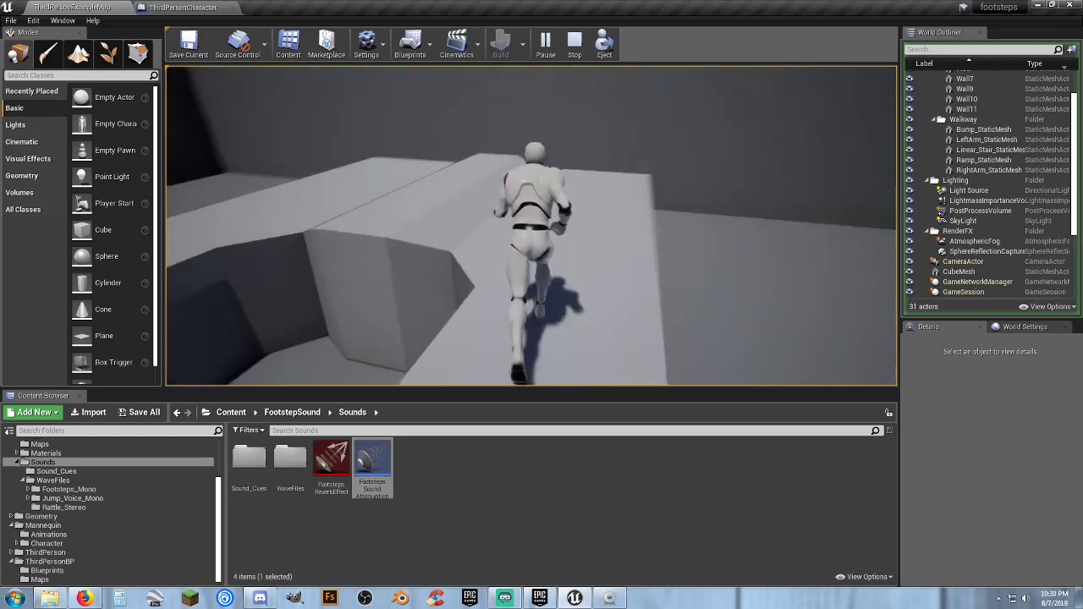
{"action": "key", "text": "space"}
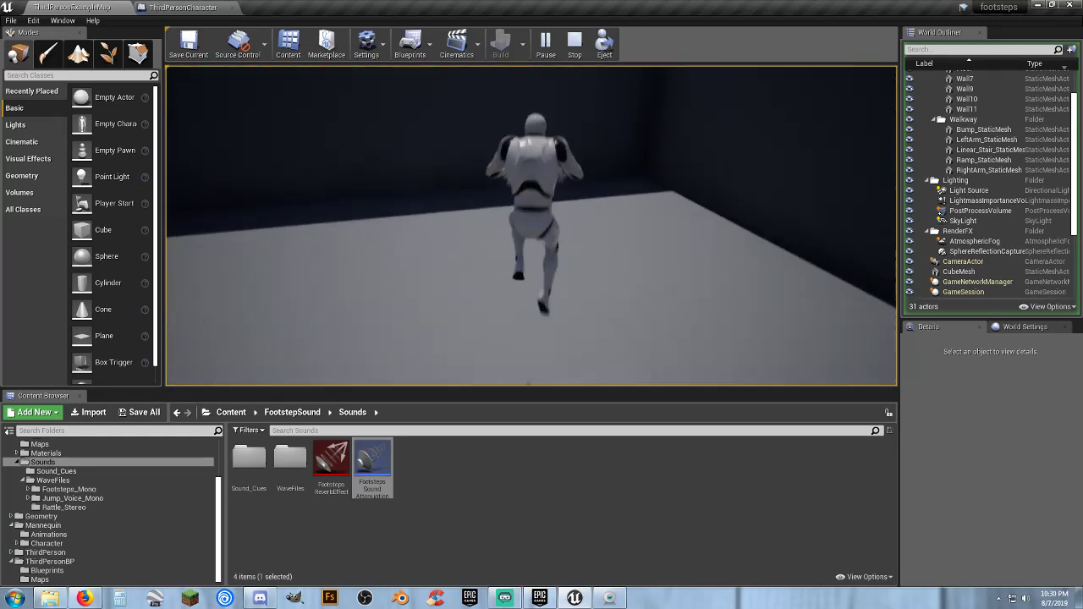
{"action": "key", "text": "Escape"}
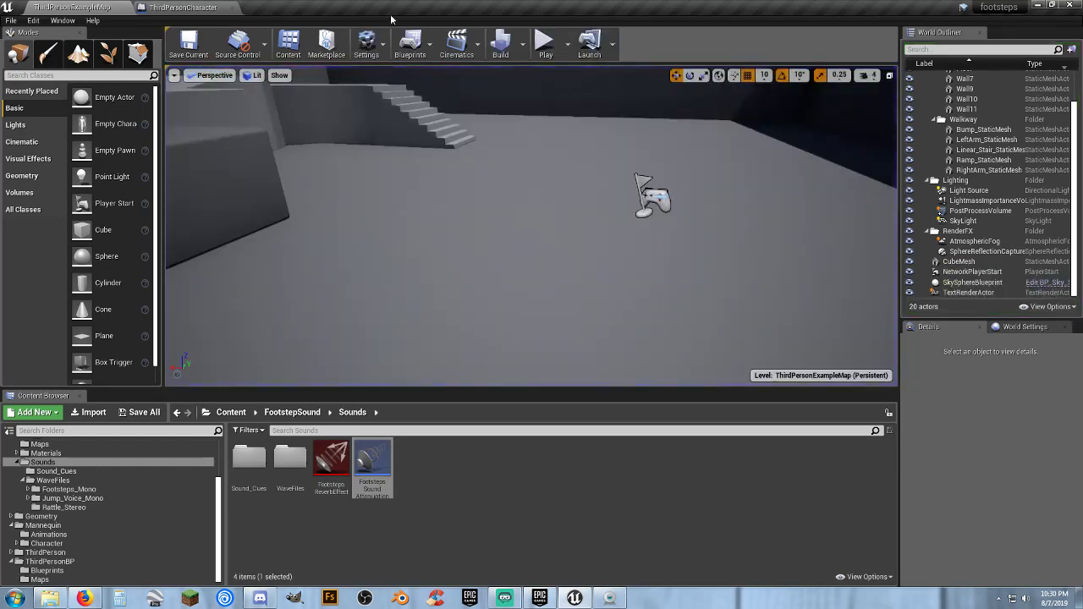
{"action": "left_click", "coordinate": [546, 46]}
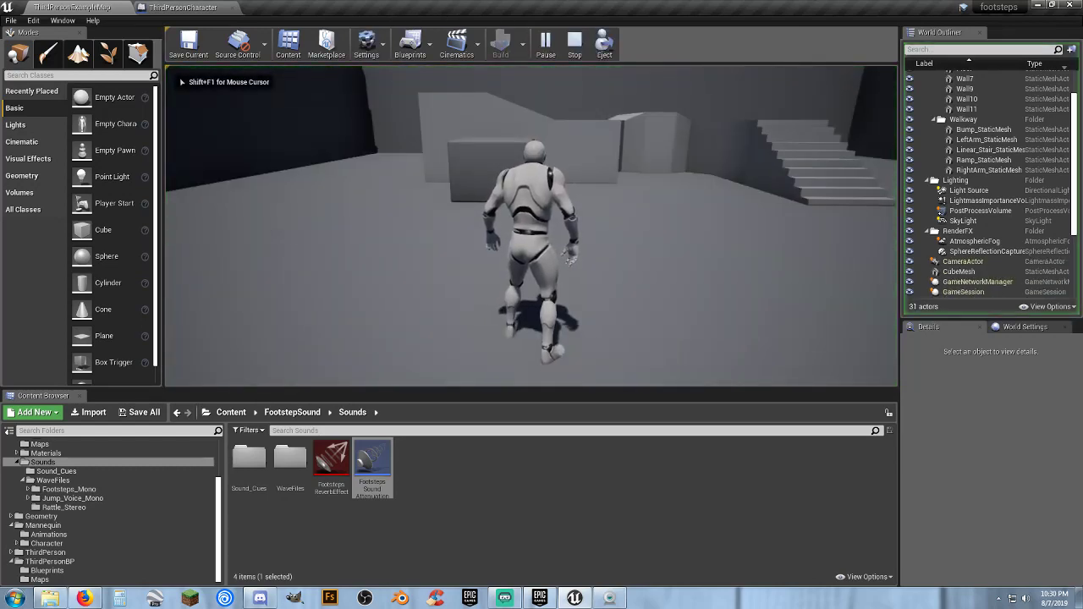
{"action": "key", "text": "Escape"}
Turn off Auto Activate for the Steps audio component in the ThirdPersonCharacter blueprint and compile it
{"action": "left_click", "coordinate": [184, 7]}
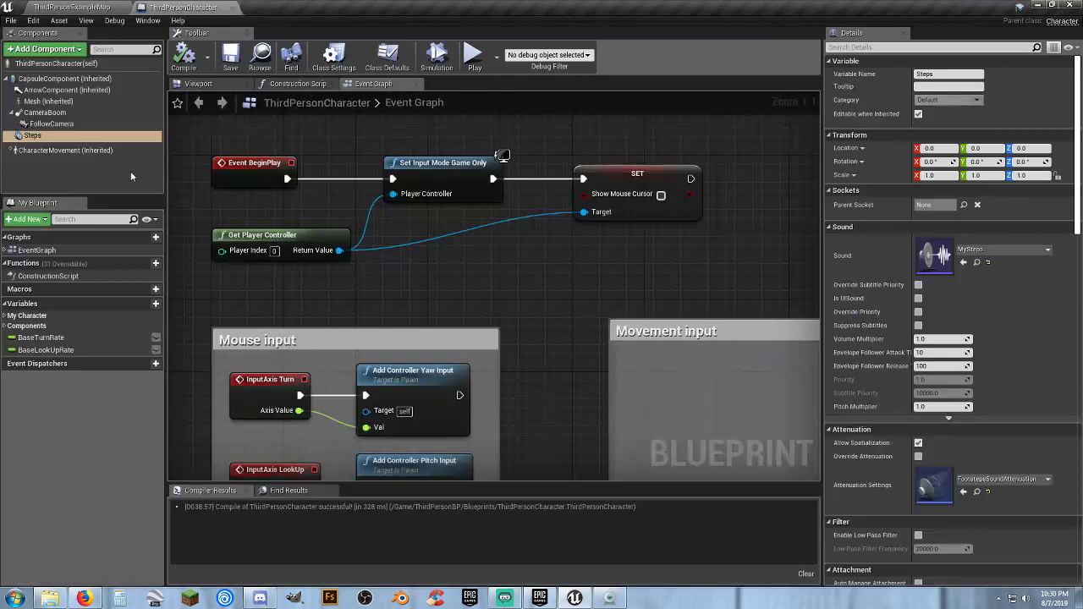
{"action": "left_click", "coordinate": [22, 137]}
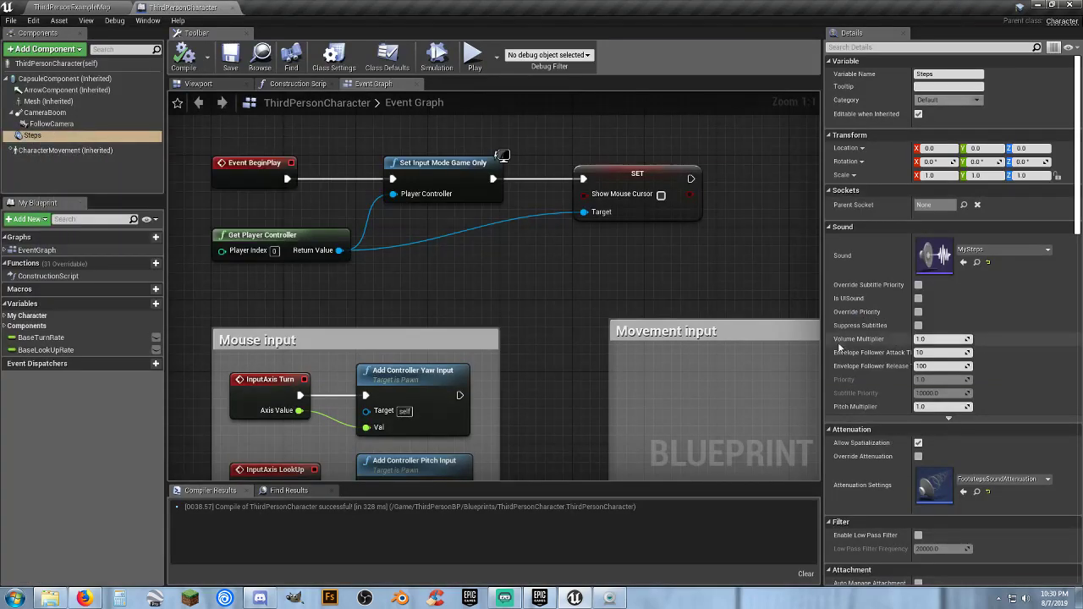
{"action": "scroll", "coordinate": [902, 395], "scroll_direction": "down", "scroll_amount": 1}
{"action": "scroll", "coordinate": [891, 437], "scroll_direction": "down", "scroll_amount": 6}
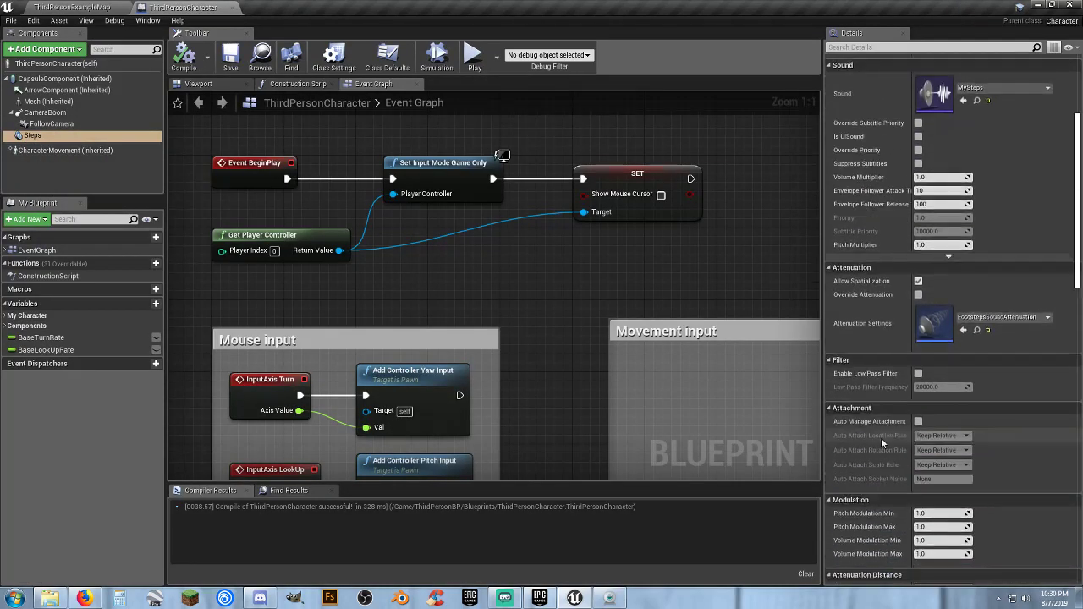
{"action": "scroll", "coordinate": [875, 433], "scroll_direction": "down", "scroll_amount": 15}
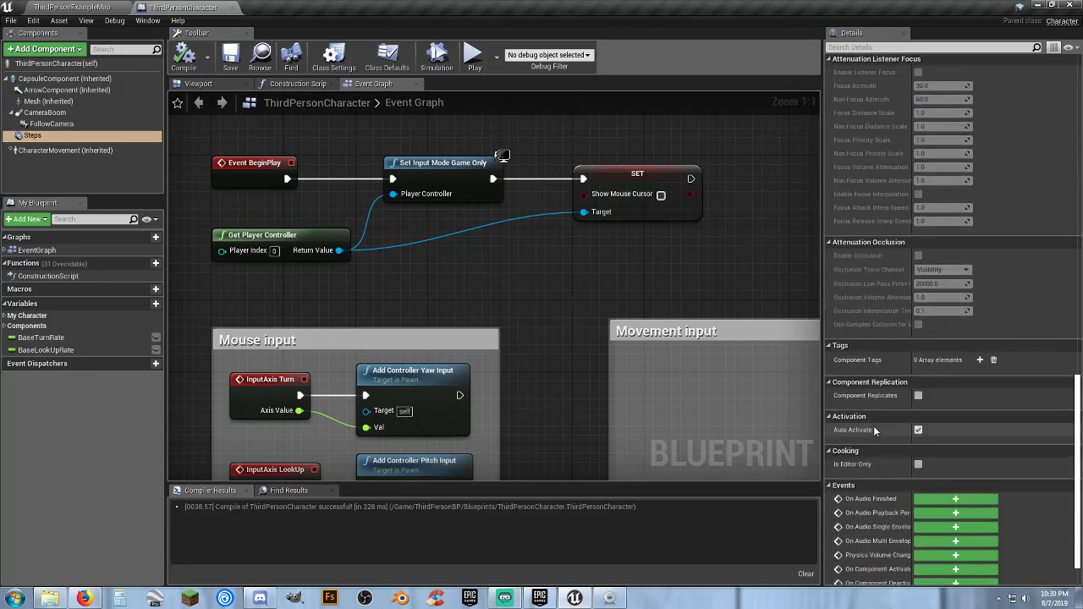
{"action": "left_click", "coordinate": [918, 430]}
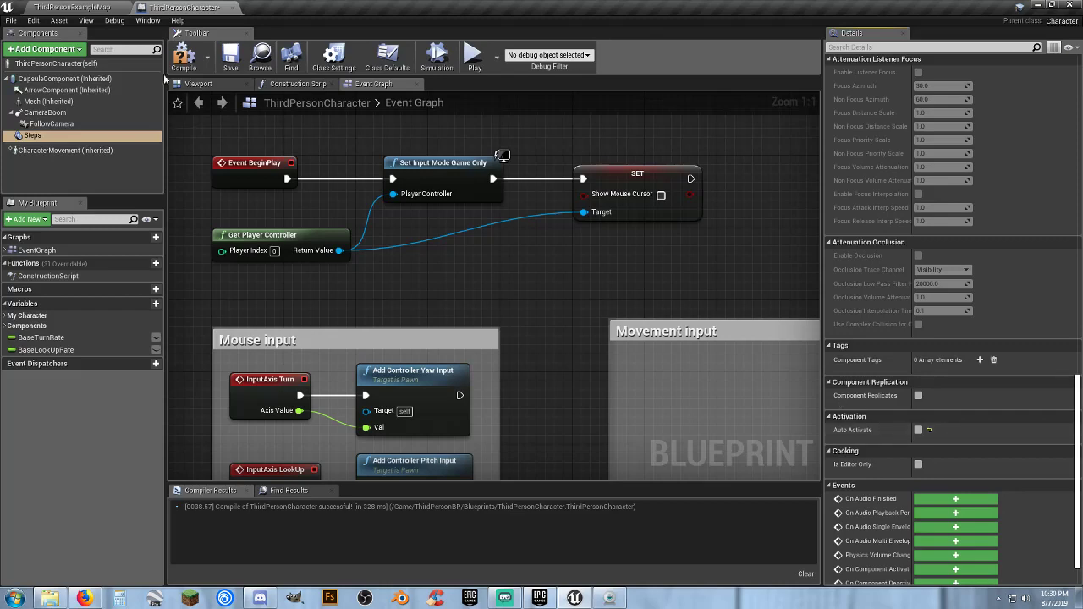
Play-test the ThirdPersonExampleMap level by running the character around, and end the session
{"action": "left_click", "coordinate": [97, 8]}
{"action": "left_click", "coordinate": [546, 44]}
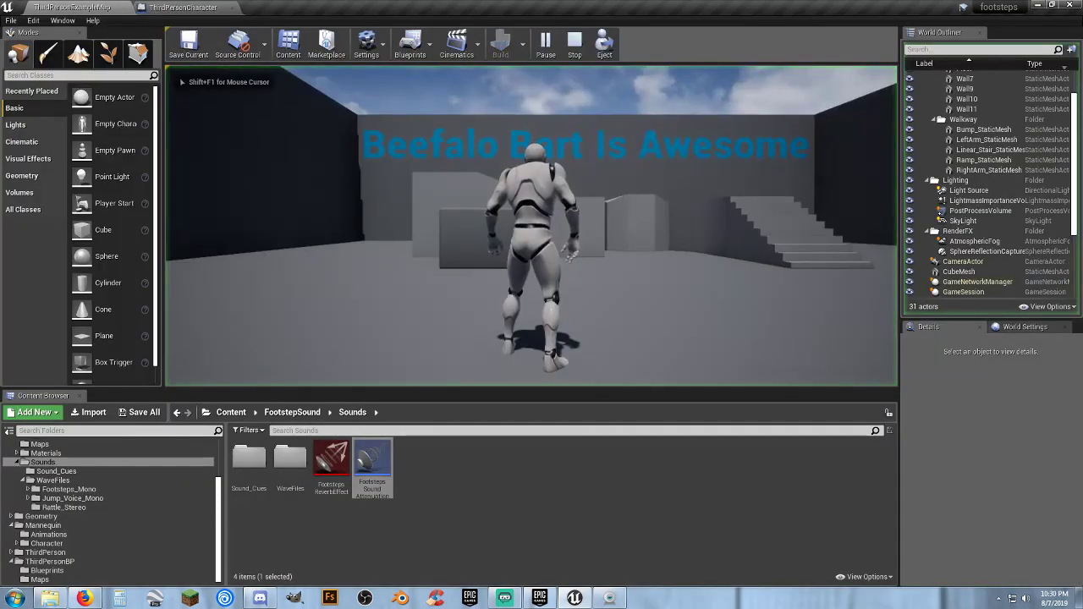
{"action": "key", "text": "w"}
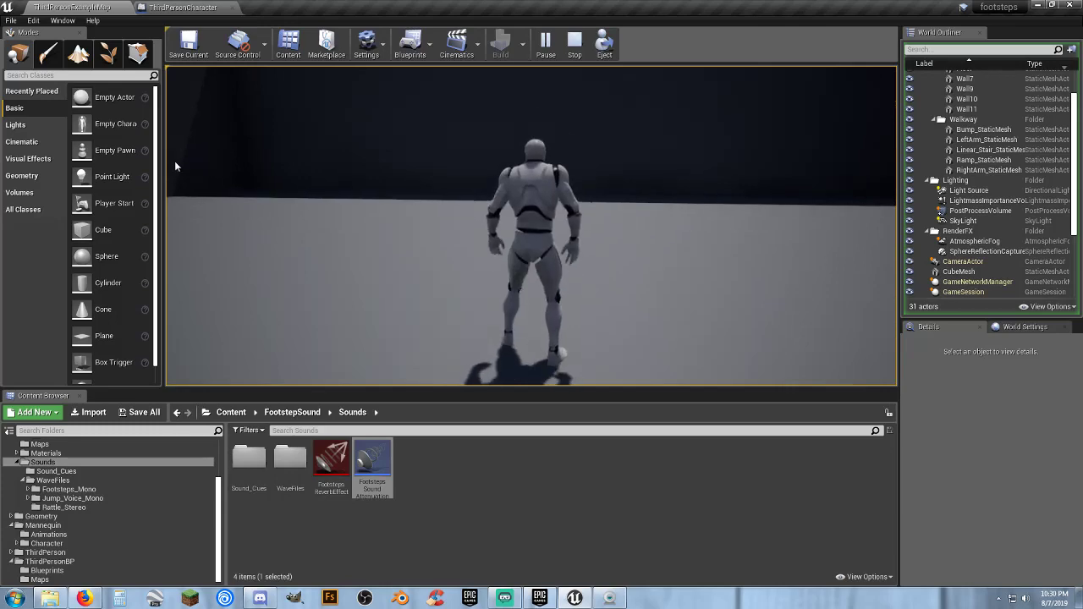
{"action": "key", "text": "Escape"}
{"action": "left_click", "coordinate": [174, 7]}
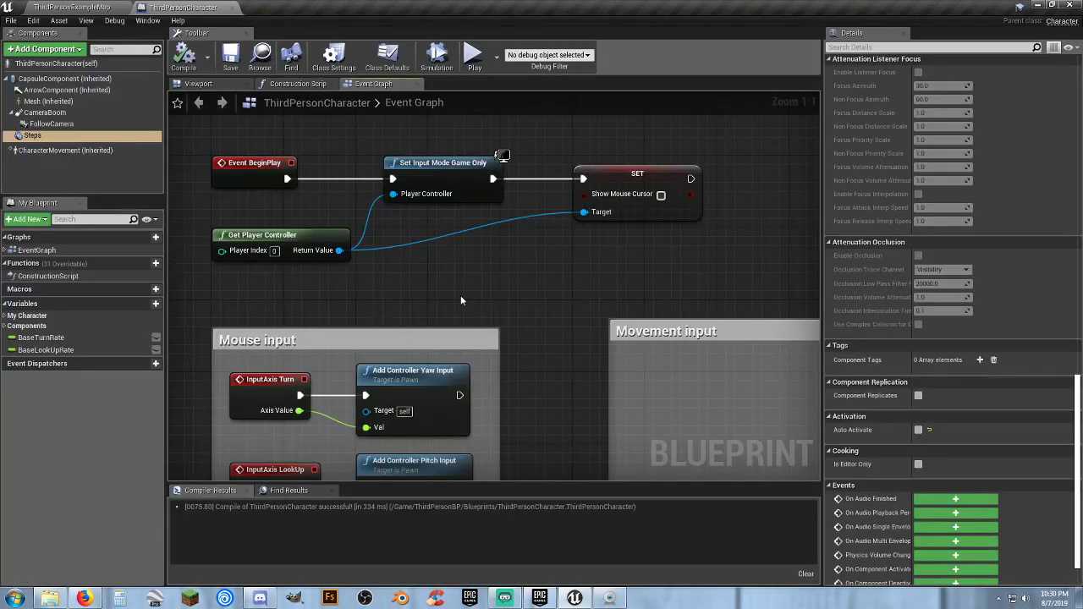
{"action": "right_click_drag", "start_coordinate": [519, 295], "coordinate": [359, 292]}
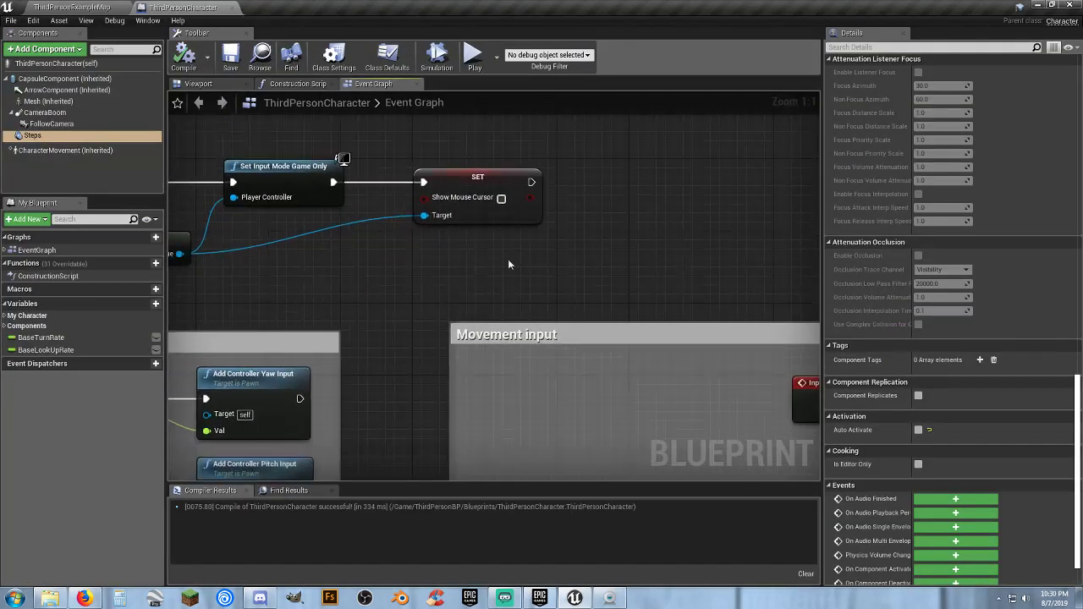
{"action": "right_click_drag", "start_coordinate": [508, 263], "coordinate": [339, 269]}
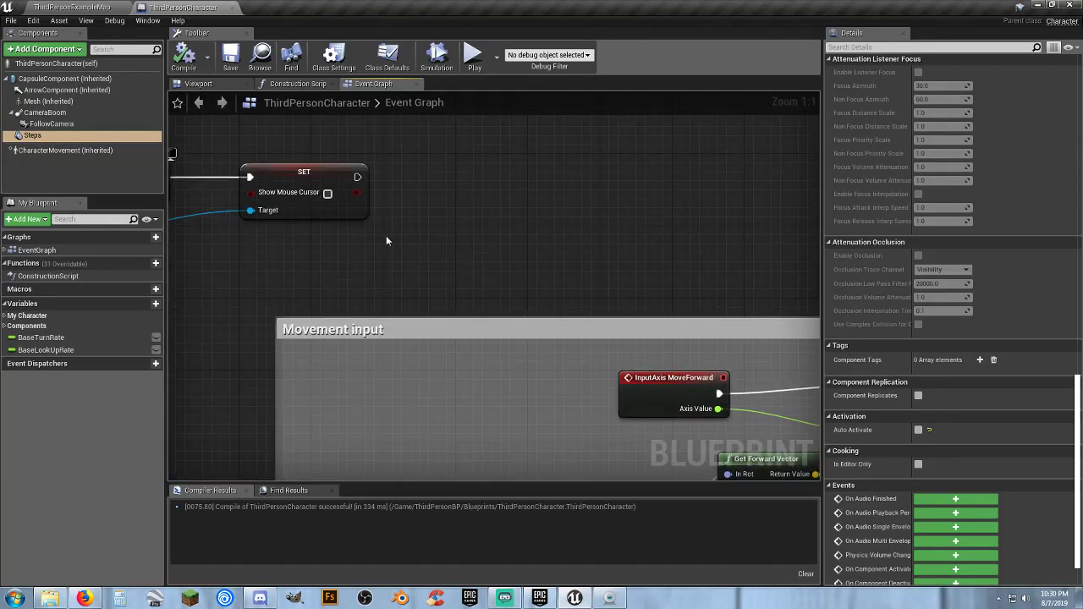
Open the FootstepsCharacter blueprint from the FootstepSound BluePrints folder, view its event graph and close it
{"action": "left_click", "coordinate": [75, 7]}
{"action": "left_click", "coordinate": [312, 553]}
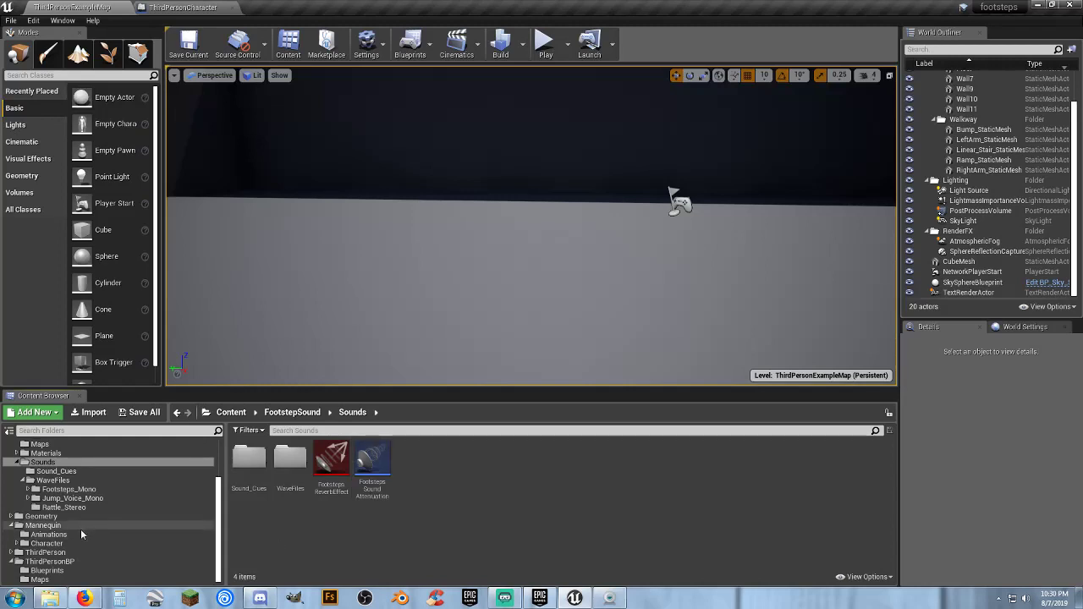
{"action": "scroll", "coordinate": [51, 503], "scroll_direction": "up", "scroll_amount": 3}
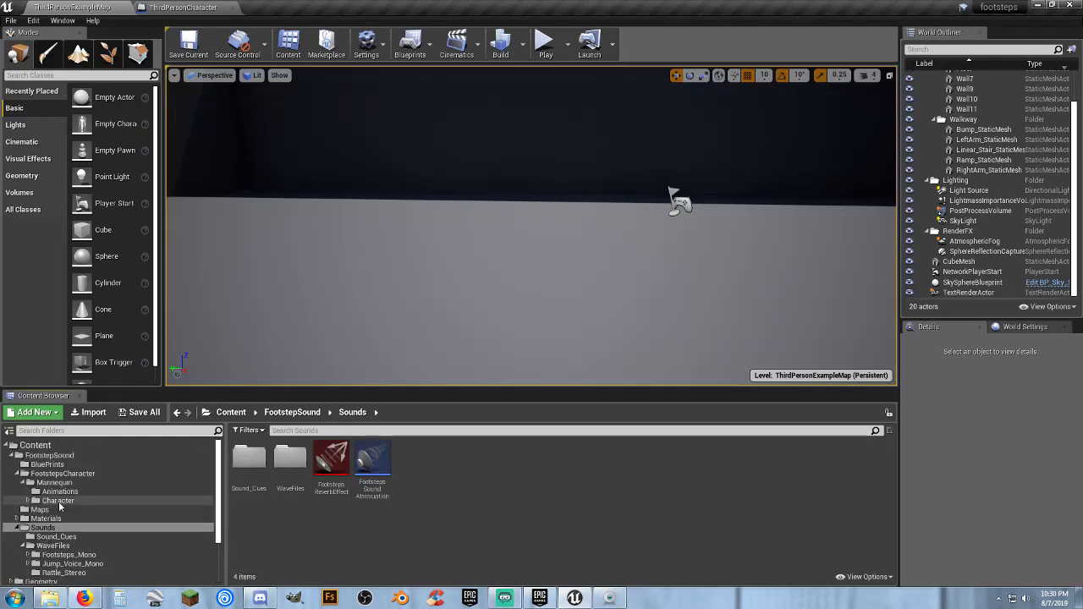
{"action": "left_click", "coordinate": [59, 473]}
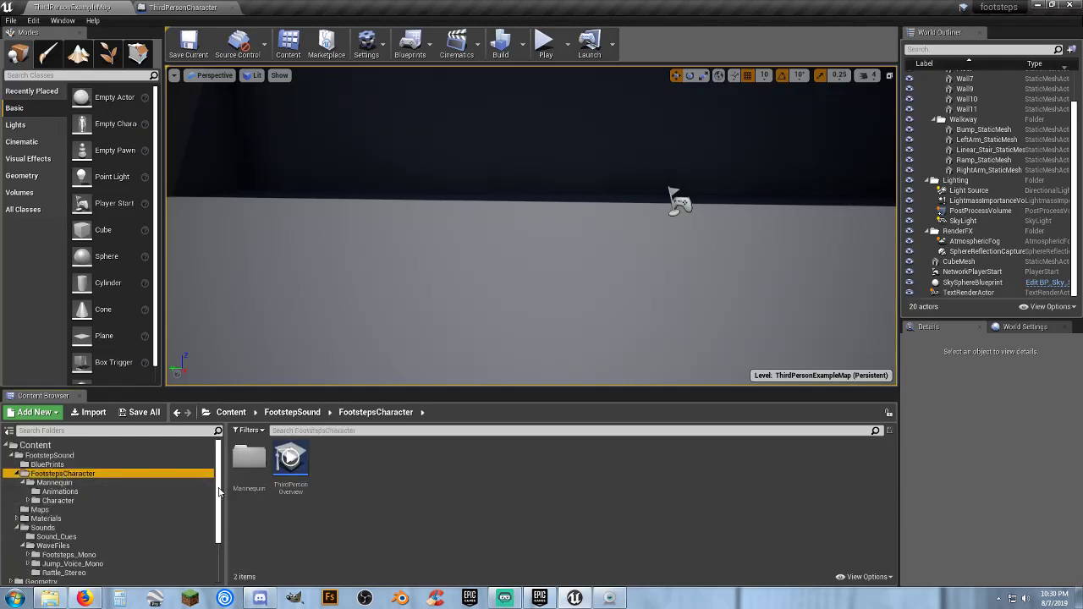
{"action": "left_click", "coordinate": [48, 465]}
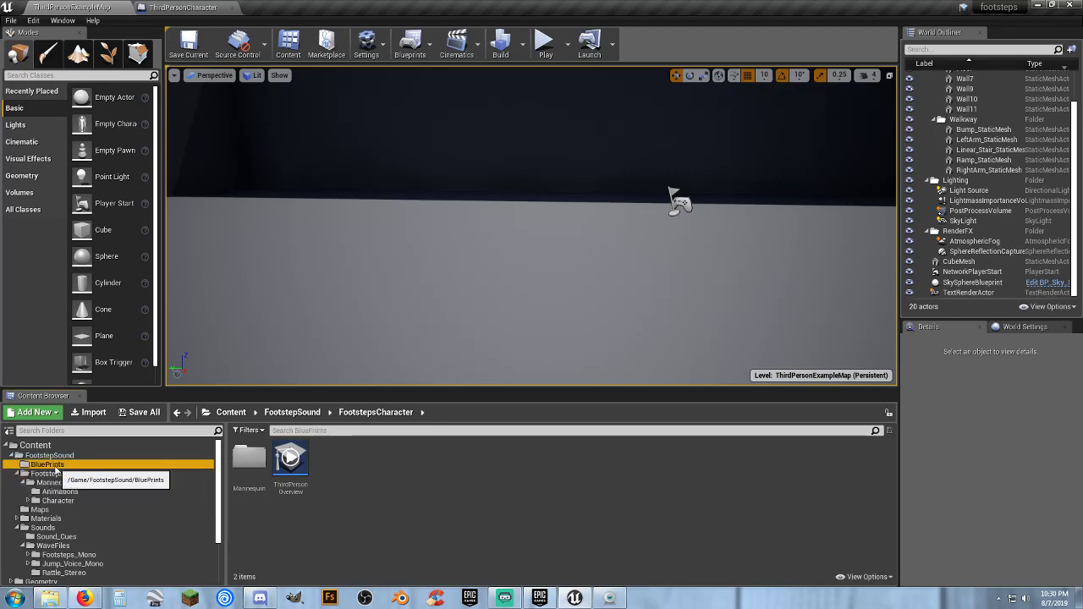
{"action": "double_click", "coordinate": [250, 464]}
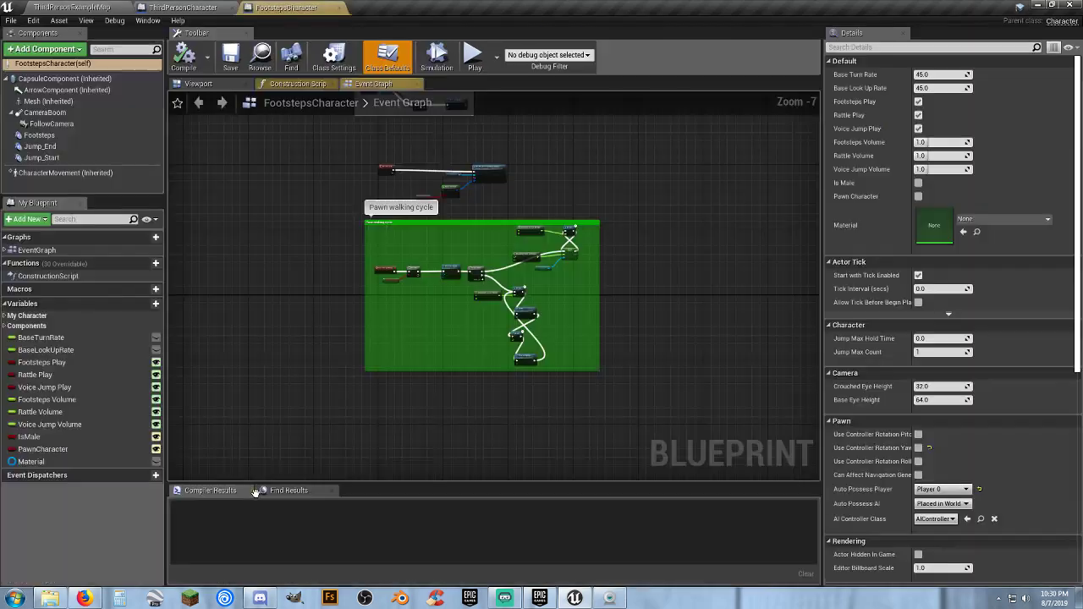
{"action": "left_click", "coordinate": [341, 9]}
{"action": "left_click", "coordinate": [95, 7]}
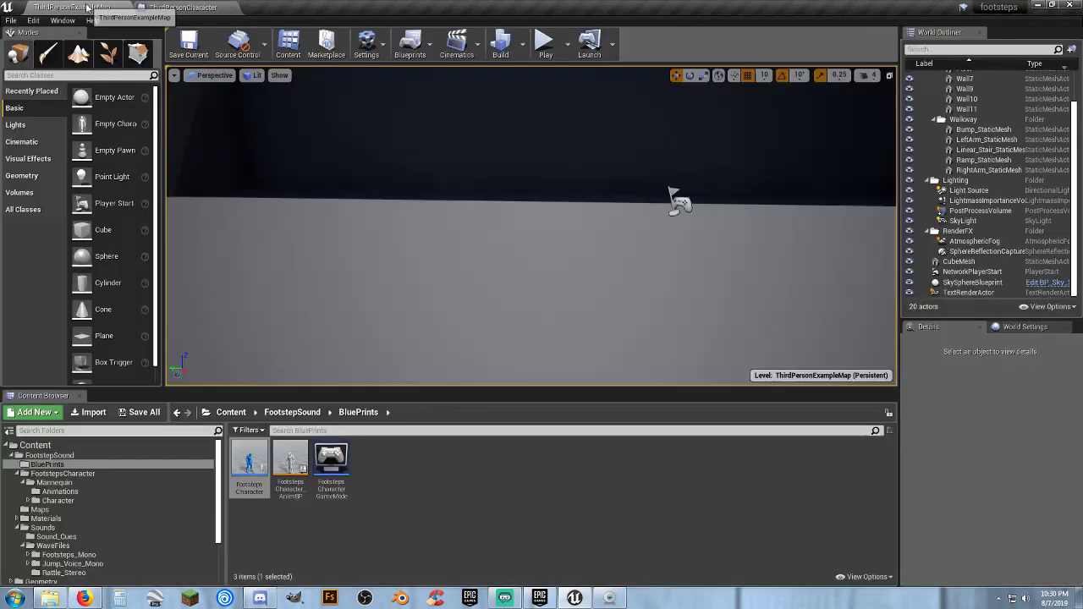
Open FootstepsCharacter_AnimBP and examine the step_volume and rattle_volume parameter nodes leading to the Type of Floor section
{"action": "double_click", "coordinate": [291, 461]}
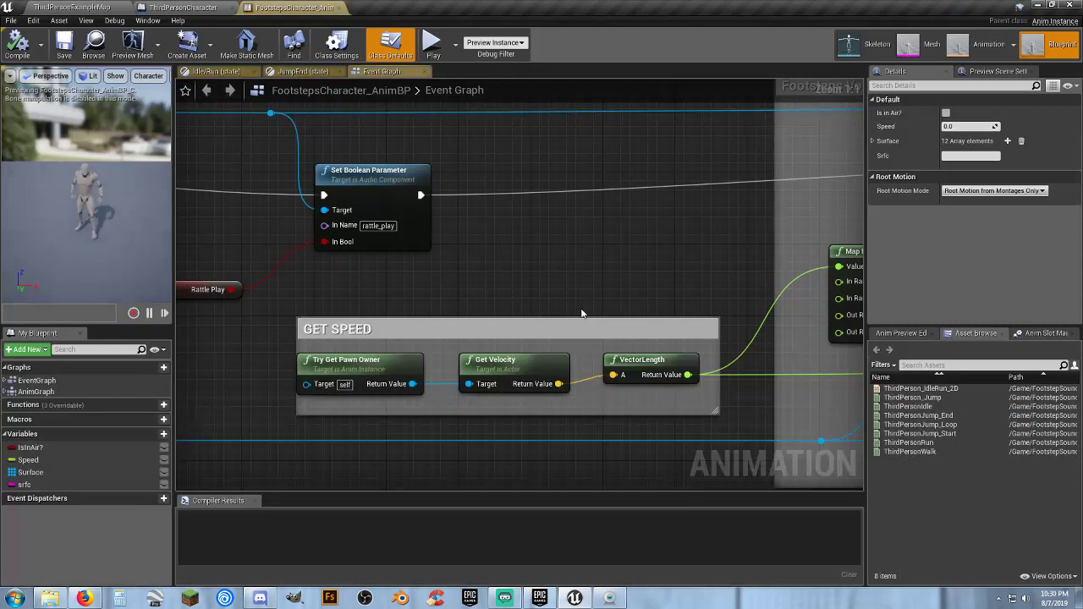
{"action": "right_click_drag", "start_coordinate": [756, 278], "coordinate": [198, 270]}
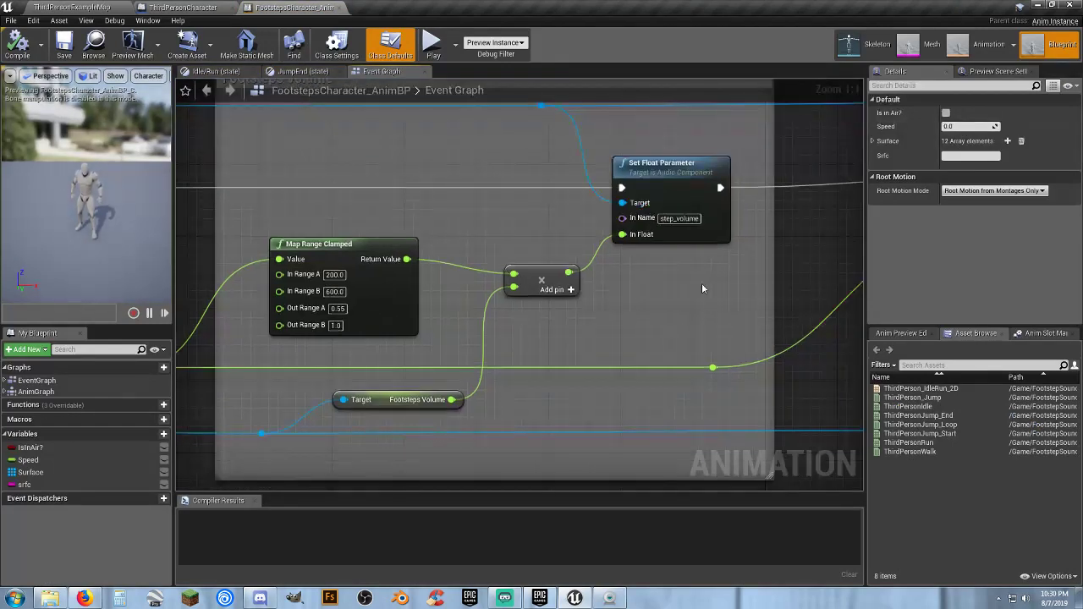
{"action": "right_click_drag", "start_coordinate": [701, 289], "coordinate": [214, 336]}
{"action": "right_click_drag", "start_coordinate": [780, 399], "coordinate": [310, 383]}
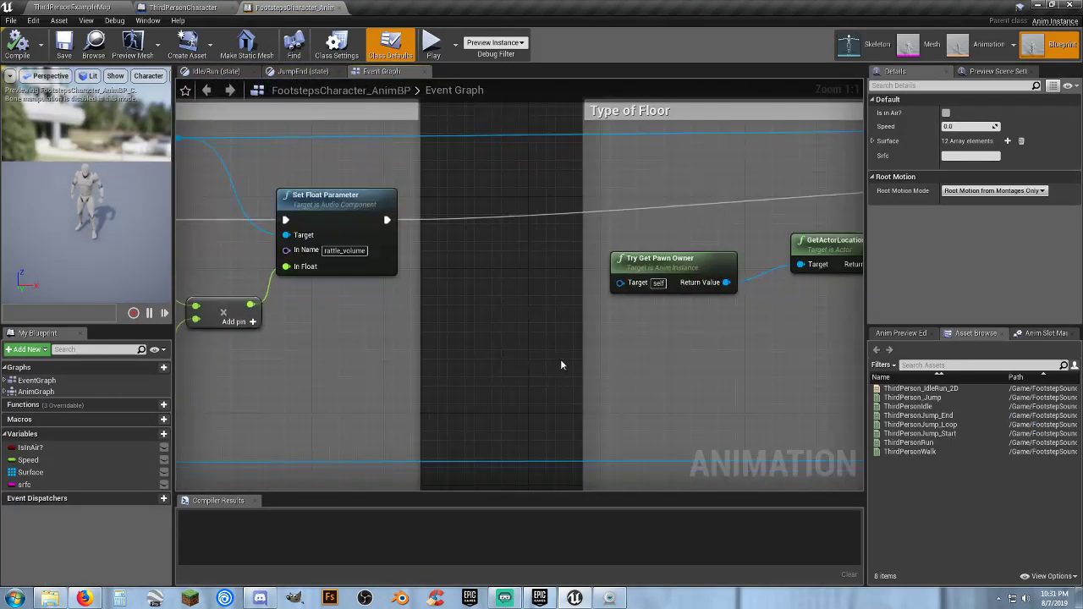
{"action": "scroll", "coordinate": [563, 357], "scroll_direction": "down", "scroll_amount": 5}
{"action": "right_click_drag", "start_coordinate": [656, 362], "coordinate": [339, 340]}
{"action": "scroll", "coordinate": [439, 373], "scroll_direction": "up", "scroll_amount": 2}
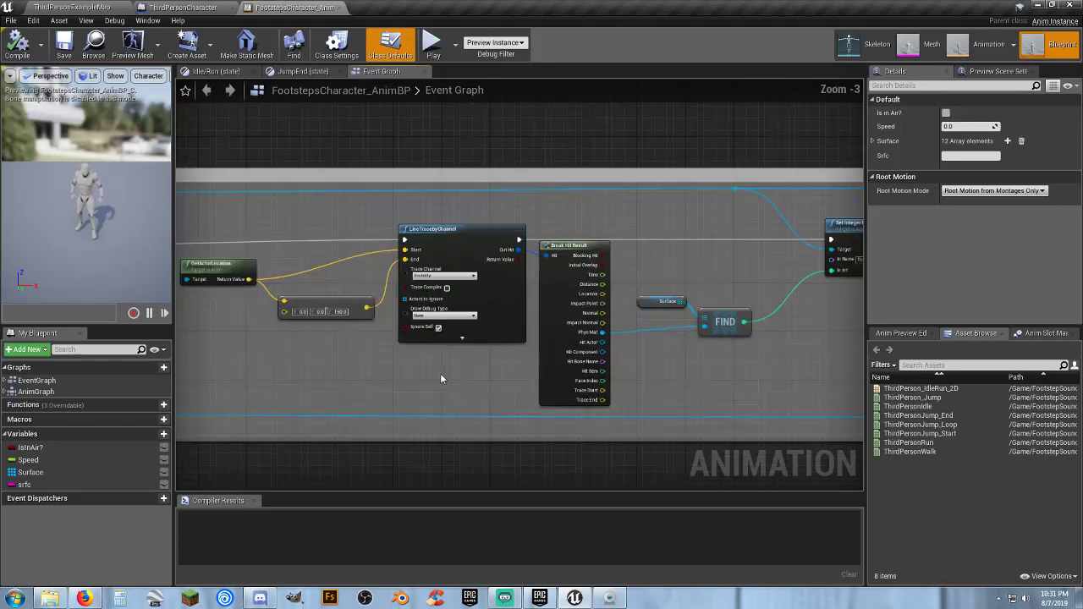
Examine how the actor location feeds the LineTraceByChannel node in the Type of Floor section
{"action": "right_click_drag", "start_coordinate": [440, 373], "coordinate": [611, 345]}
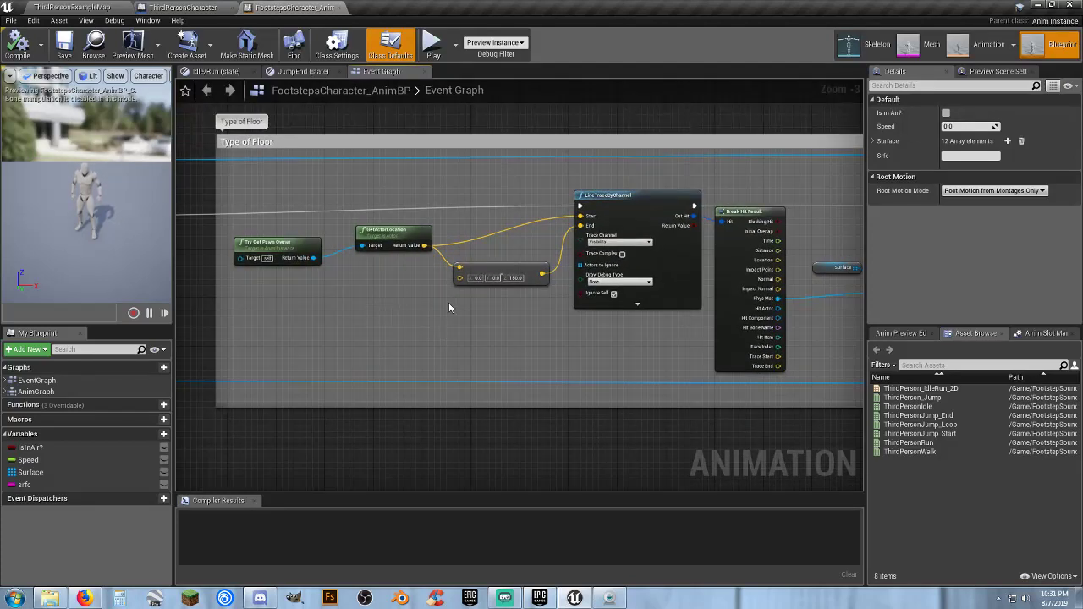
{"action": "scroll", "coordinate": [452, 307], "scroll_direction": "down", "scroll_amount": 1}
{"action": "scroll", "coordinate": [503, 317], "scroll_direction": "up", "scroll_amount": 3}
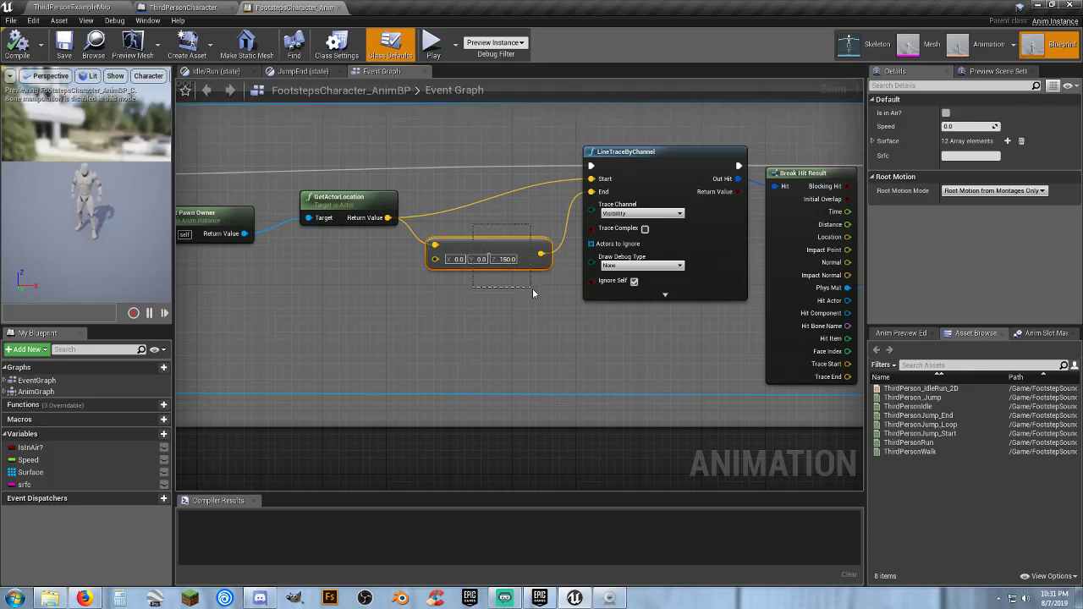
{"action": "left_click_drag", "start_coordinate": [532, 292], "coordinate": [585, 343]}
{"action": "left_click", "coordinate": [585, 342]}
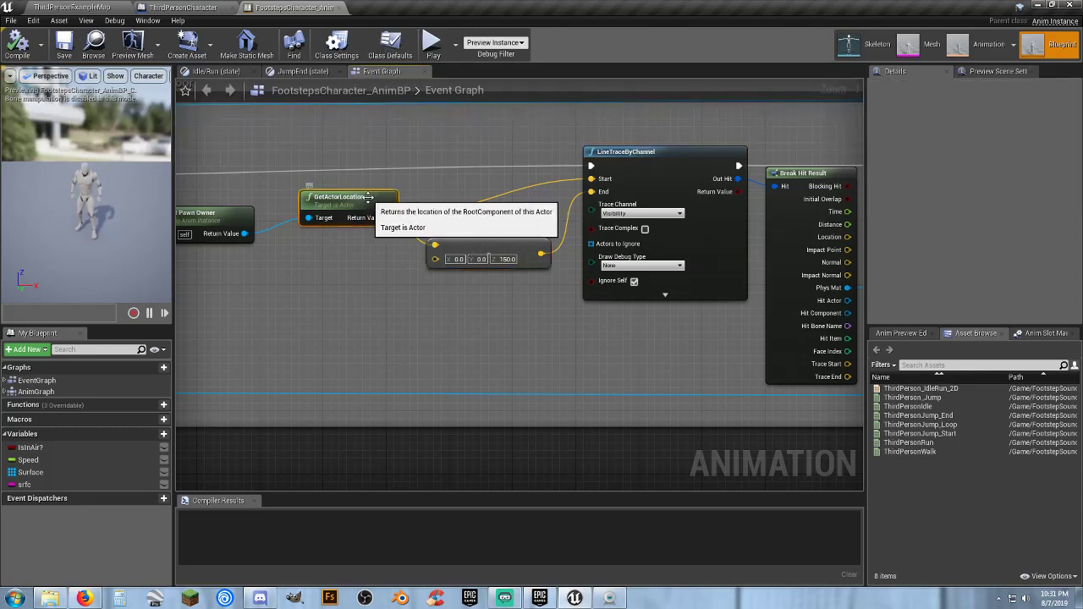
{"action": "right_click_drag", "start_coordinate": [634, 341], "coordinate": [470, 318]}
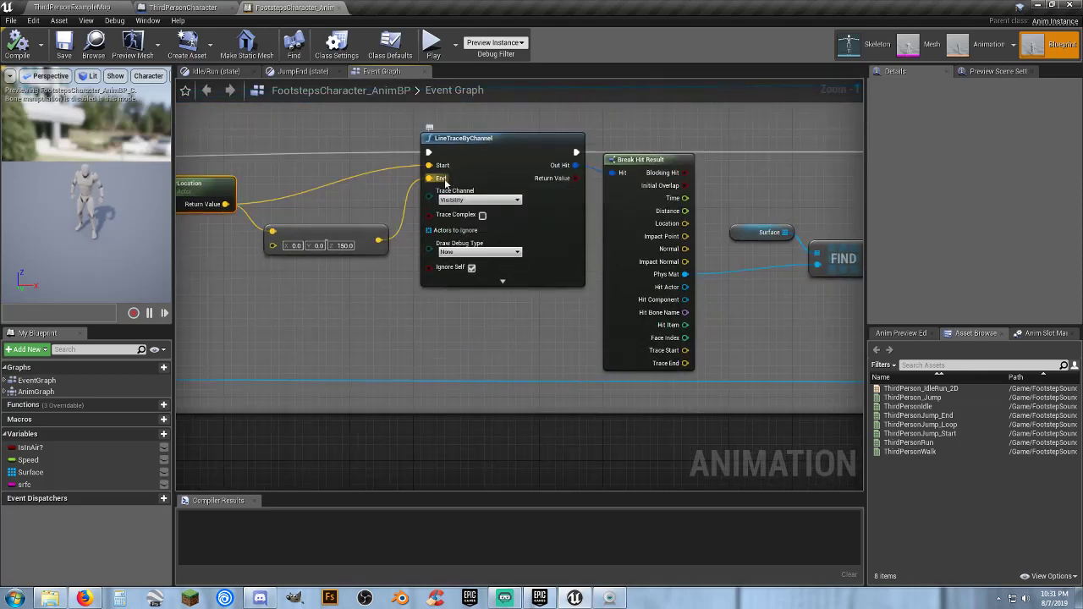
{"action": "right_click_drag", "start_coordinate": [525, 355], "coordinate": [472, 345]}
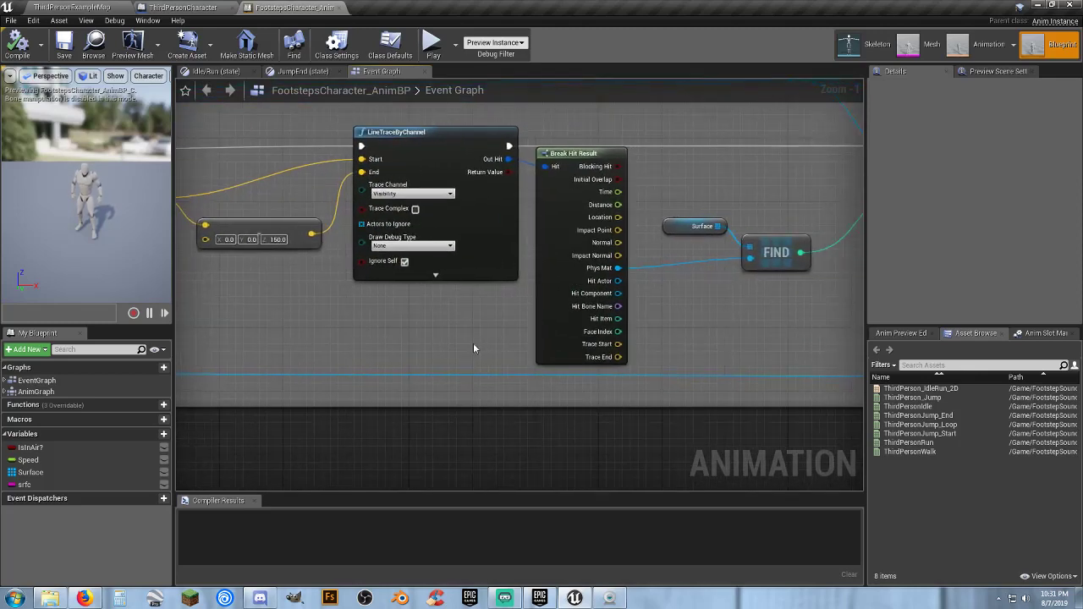
Examine the Surface lookup that drives the floor integer parameter, and close the animation blueprint
{"action": "right_click_drag", "start_coordinate": [820, 336], "coordinate": [804, 342]}
{"action": "right_click_drag", "start_coordinate": [481, 389], "coordinate": [467, 411]}
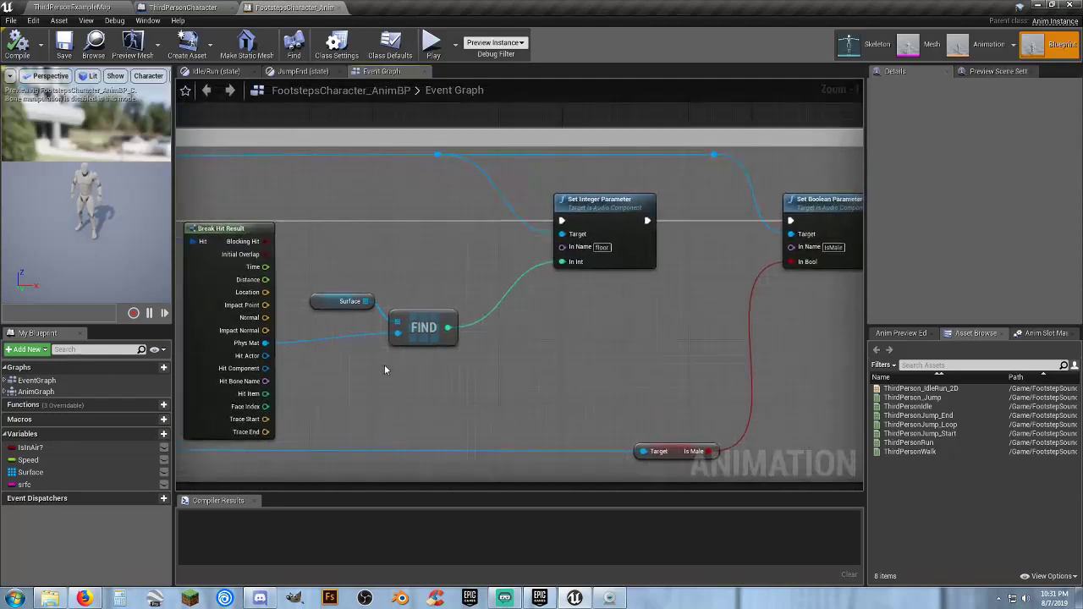
{"action": "left_click", "coordinate": [550, 354]}
{"action": "right_click_drag", "start_coordinate": [574, 343], "coordinate": [564, 365]}
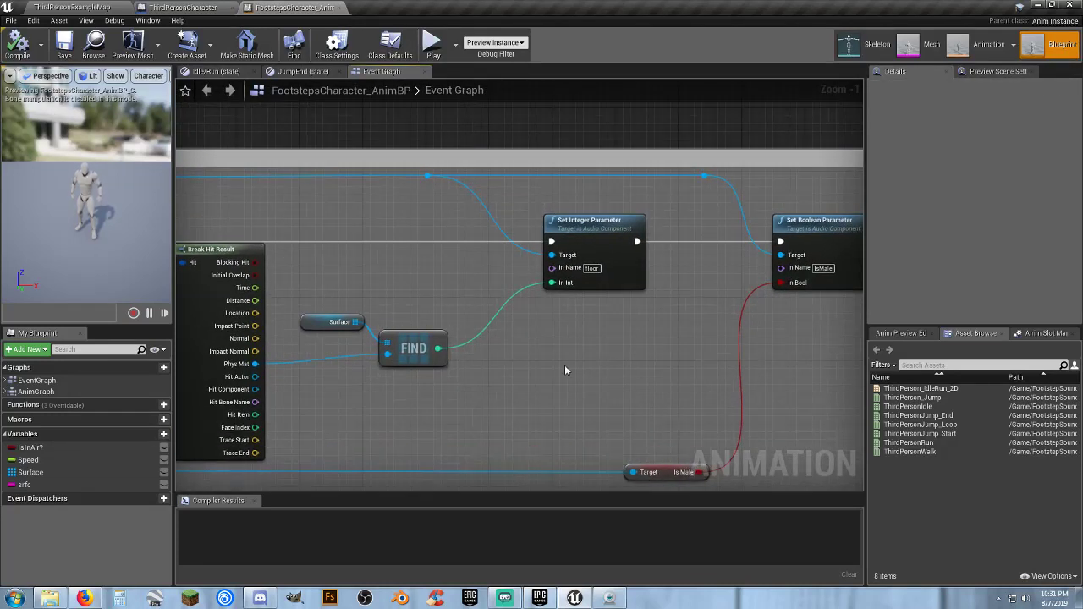
{"action": "left_click", "coordinate": [337, 7]}
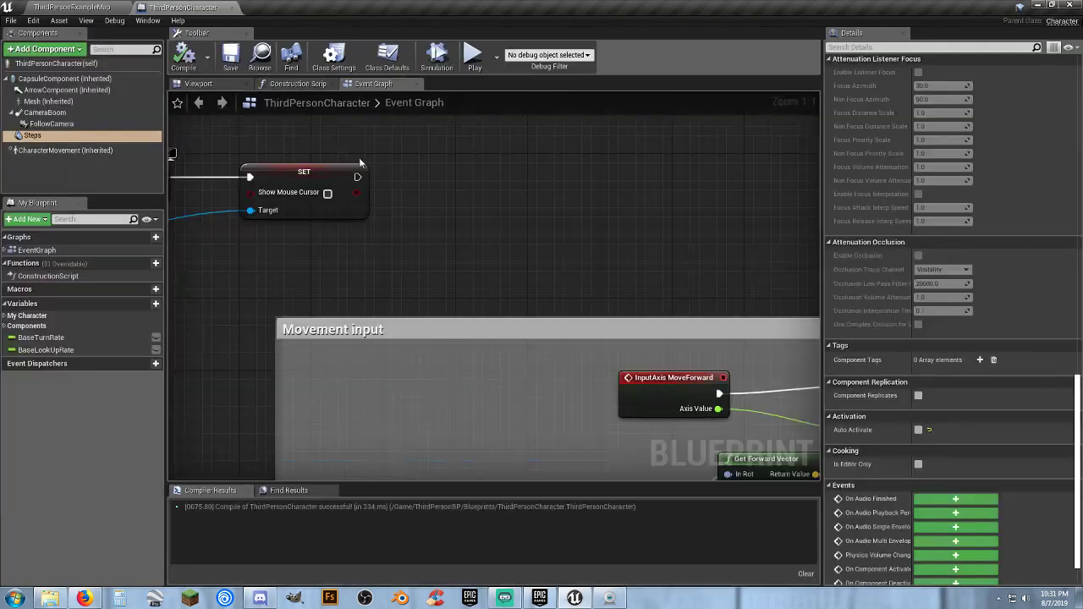
{"action": "right_click_drag", "start_coordinate": [367, 257], "coordinate": [335, 215]}
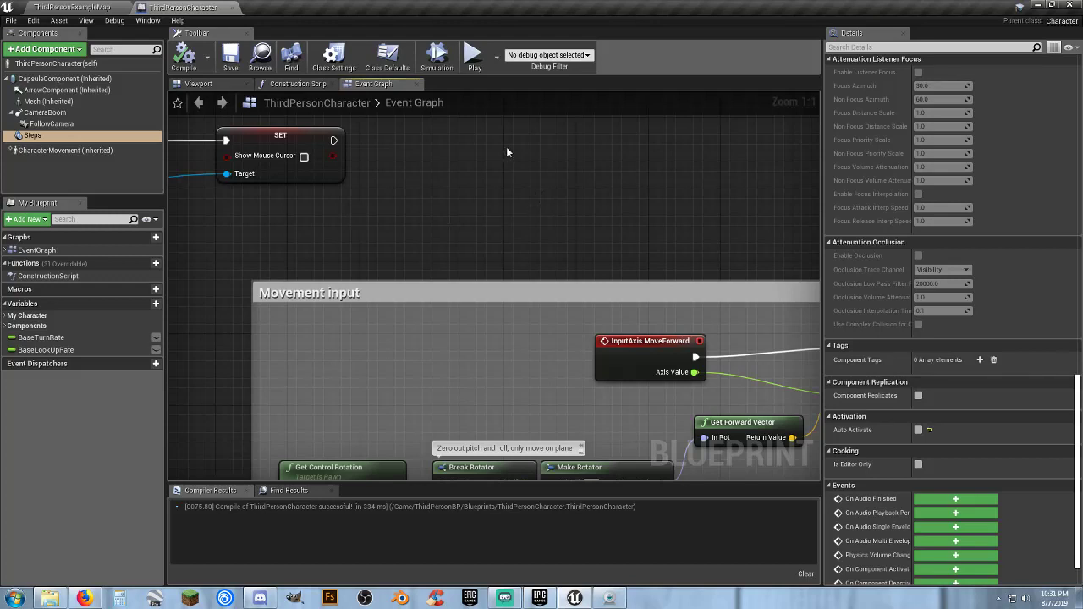
{"action": "scroll", "coordinate": [506, 152], "scroll_direction": "up", "scroll_amount": 2}
Collapse the FootstepSound folder and open the ThirdPersonWalk animation from the Mannequin Animations folder
{"action": "left_click", "coordinate": [97, 7]}
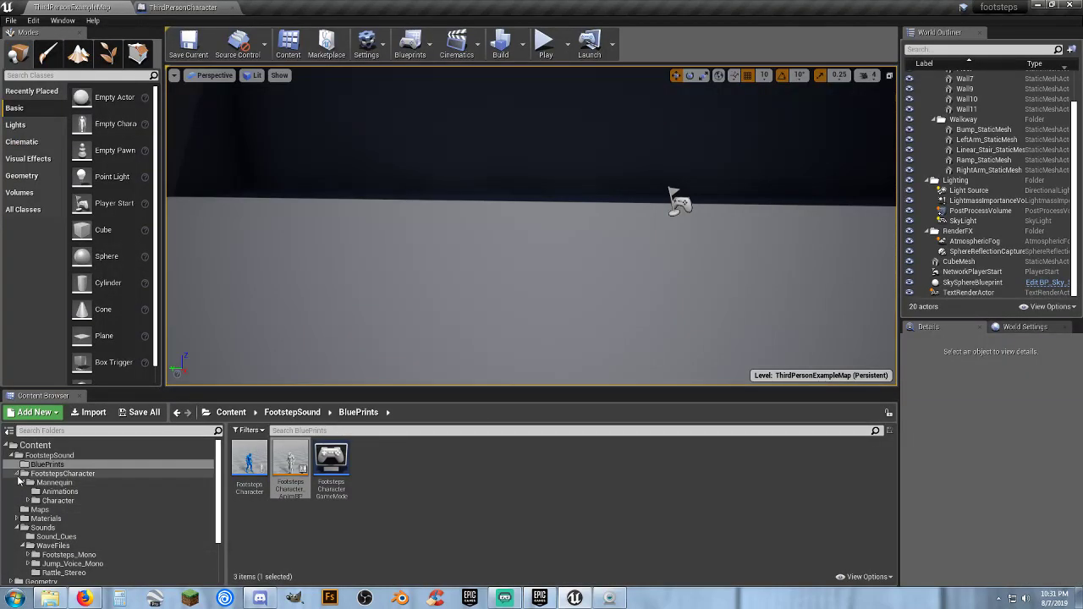
{"action": "left_click", "coordinate": [18, 475]}
{"action": "left_click", "coordinate": [12, 455]}
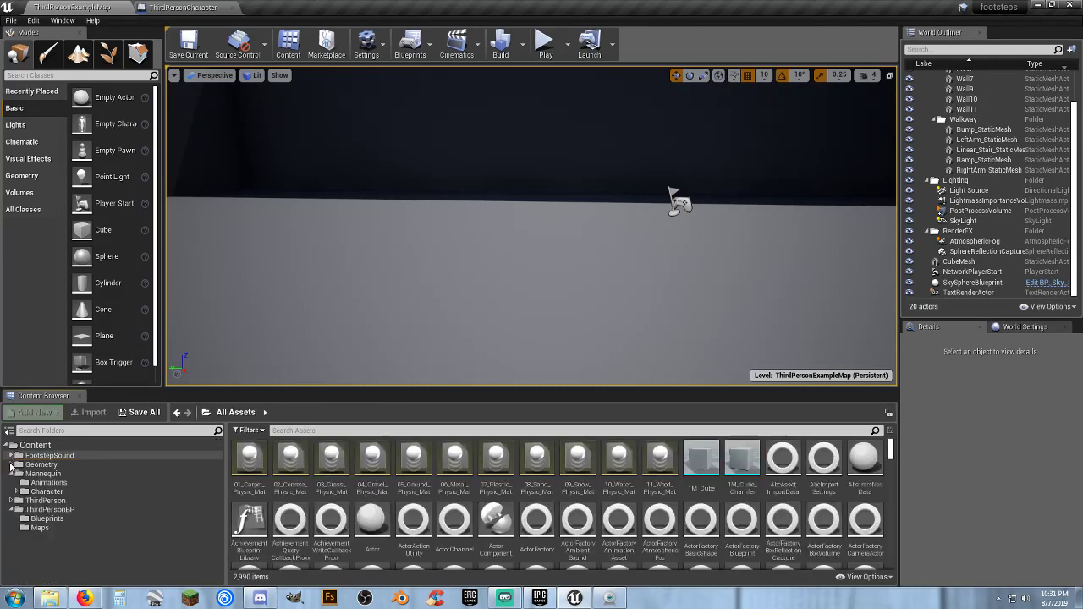
{"action": "left_click", "coordinate": [53, 482]}
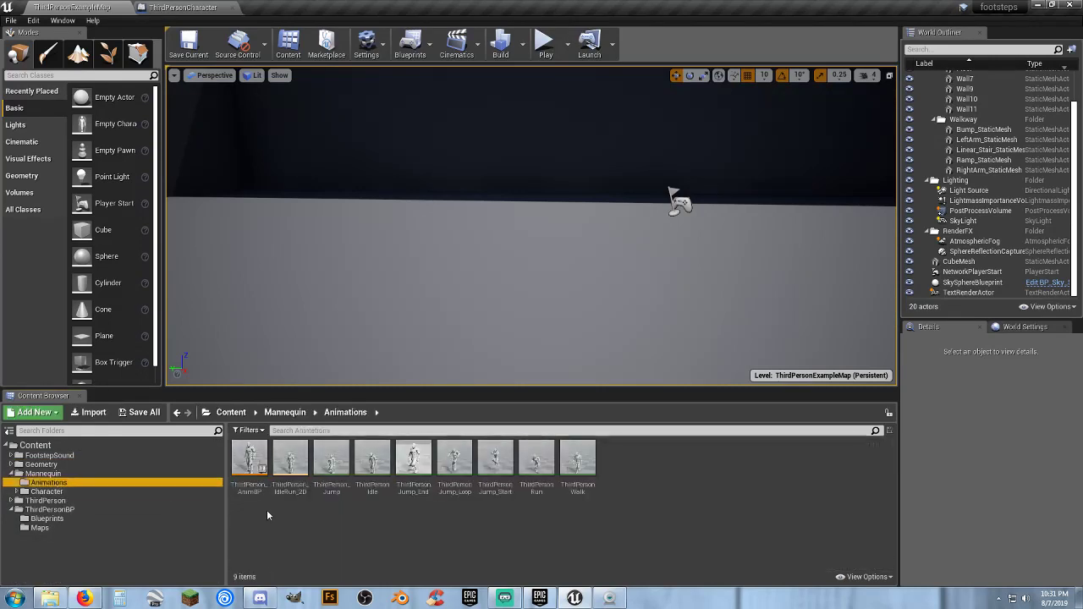
{"action": "double_click", "coordinate": [577, 459]}
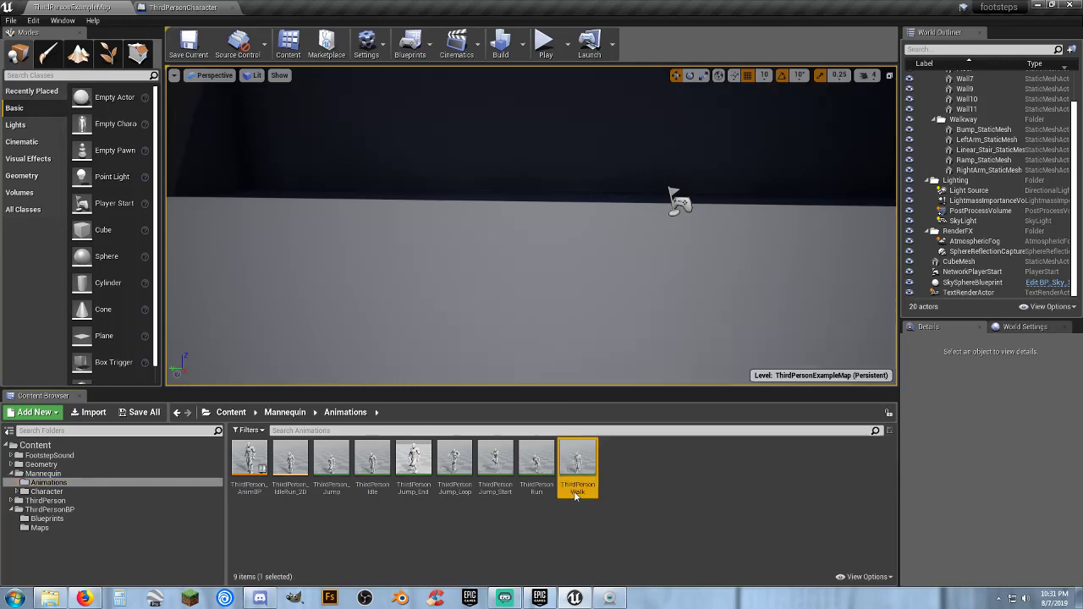
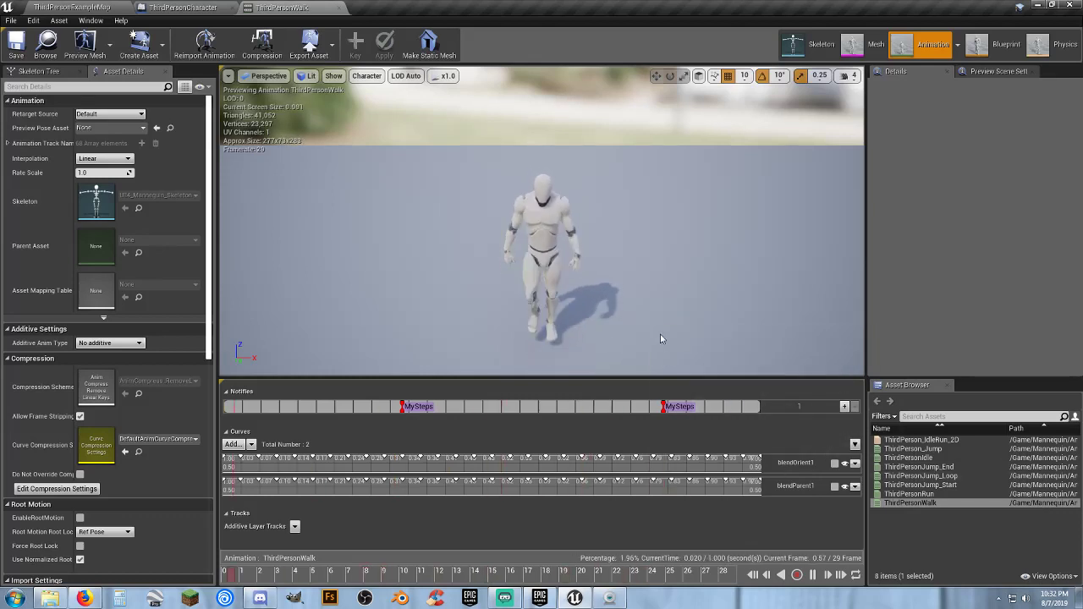
View the walking mannequin from the side and briefly play the ThirdPersonExampleMap level
{"action": "left_click_drag", "start_coordinate": [569, 314], "coordinate": [647, 326]}
{"action": "right_click_drag", "start_coordinate": [647, 325], "coordinate": [678, 302]}
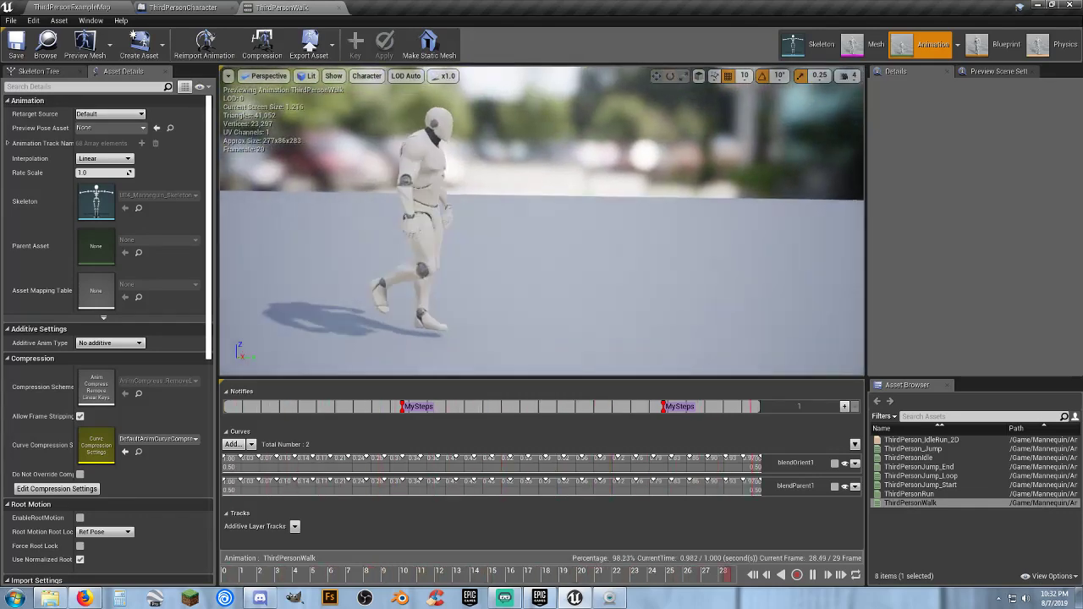
{"action": "left_click", "coordinate": [193, 9]}
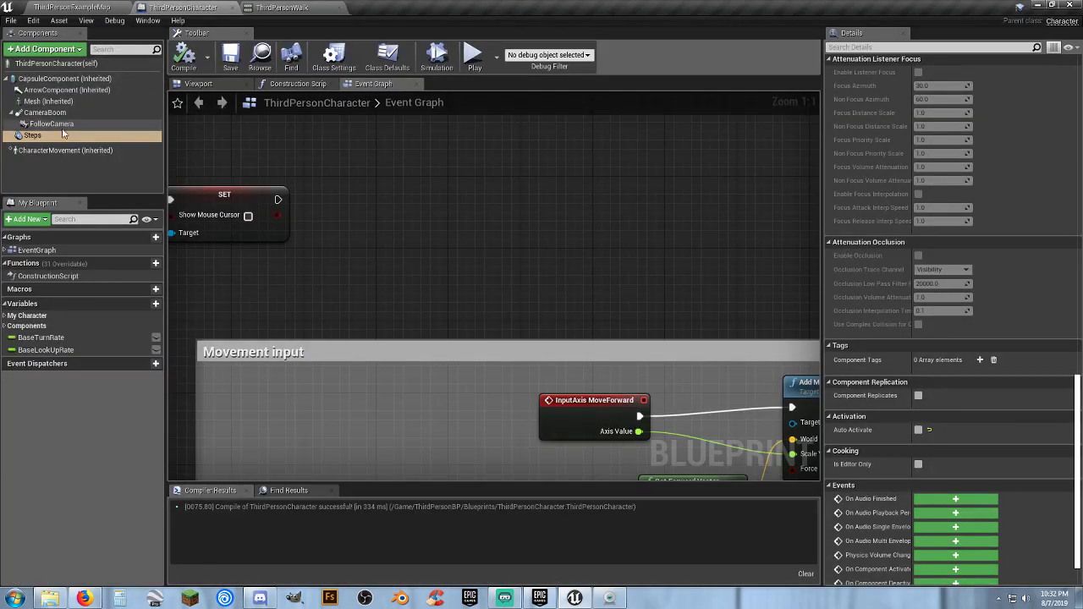
{"action": "left_click", "coordinate": [91, 7]}
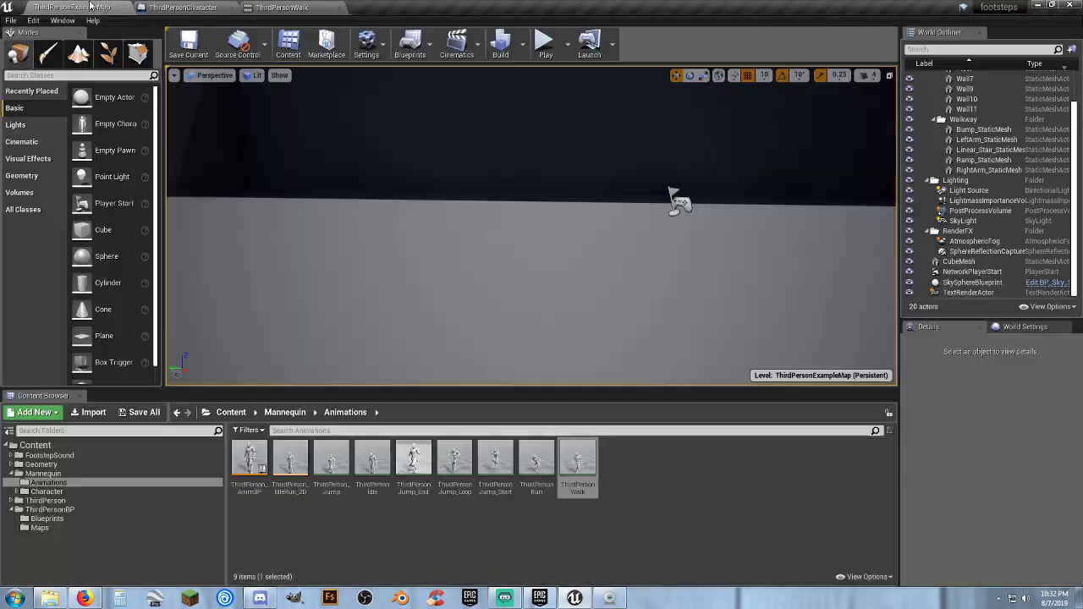
{"action": "left_click", "coordinate": [545, 42]}
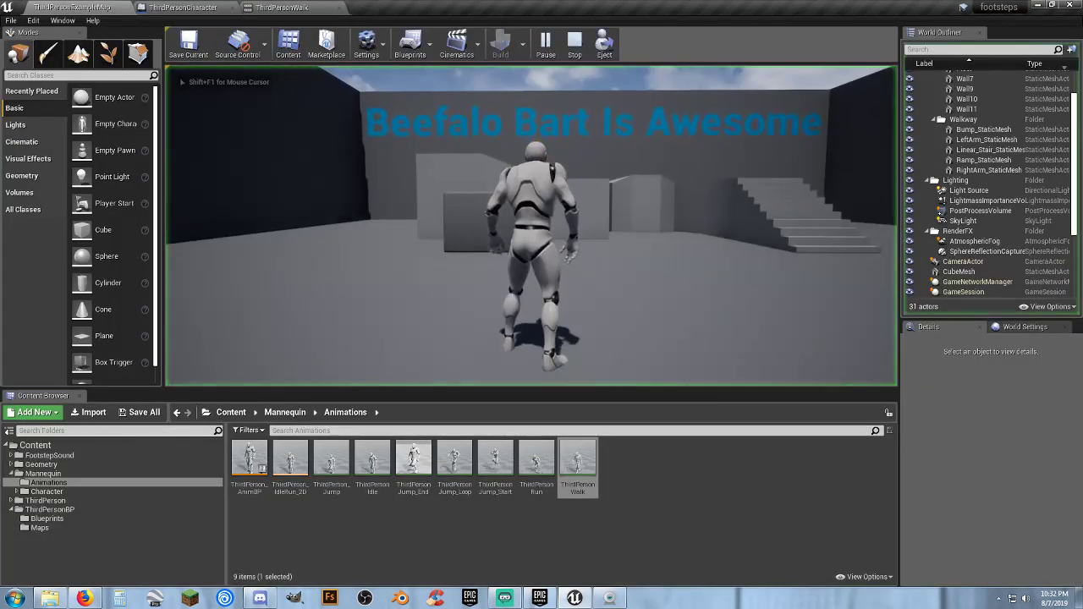
{"action": "key", "text": "Escape"}
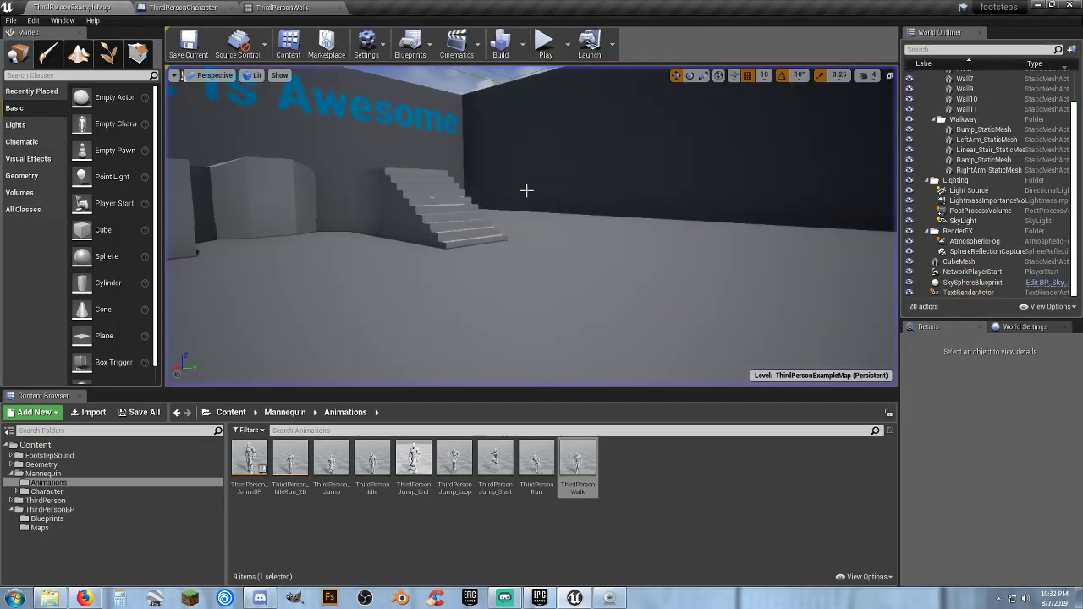
Examine the walk cycle in the ThirdPersonWalk preview and close the animation
{"action": "left_click", "coordinate": [275, 7]}
{"action": "right_click_drag", "start_coordinate": [583, 312], "coordinate": [612, 313]}
{"action": "key", "text": "w"}
{"action": "key", "text": "s"}
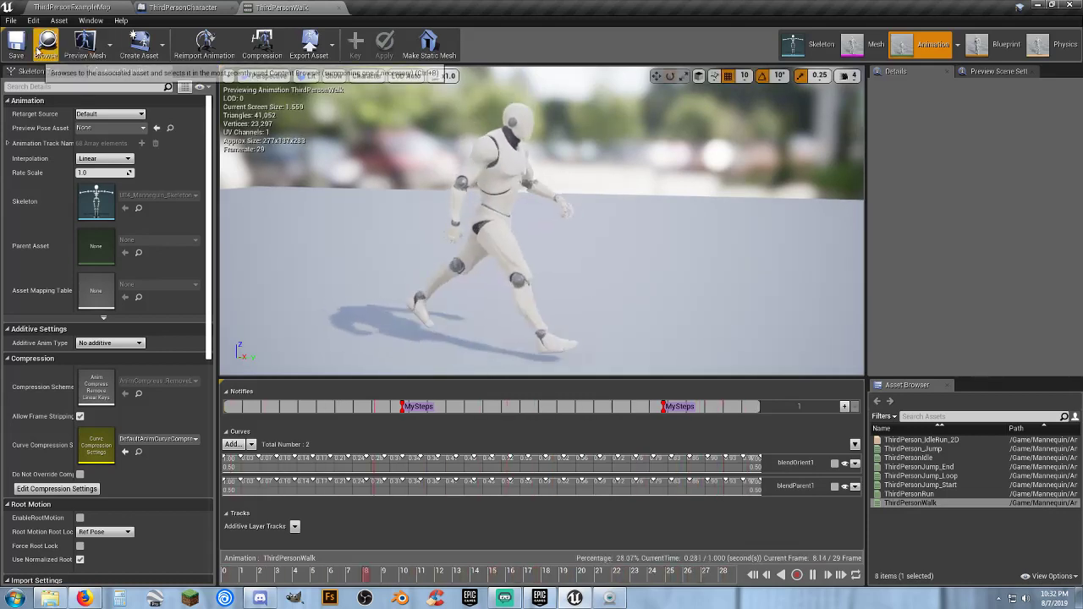
{"action": "left_click", "coordinate": [318, 7]}
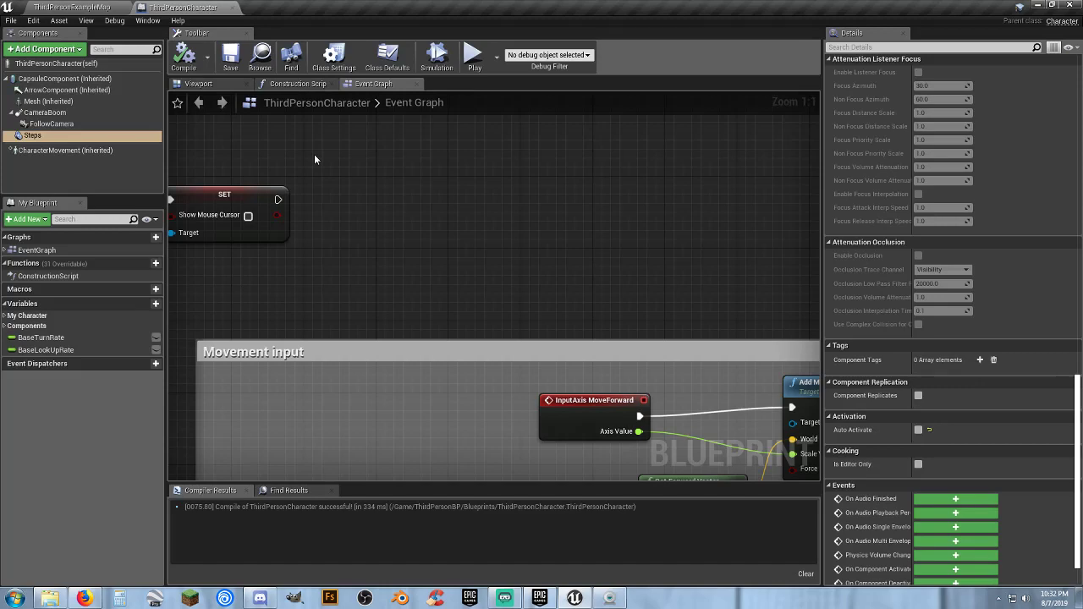
Reopen the ThirdPersonWalk animation and examine the first MySteps notify's sound, Notify Color and Event settings
{"action": "left_click", "coordinate": [71, 7]}
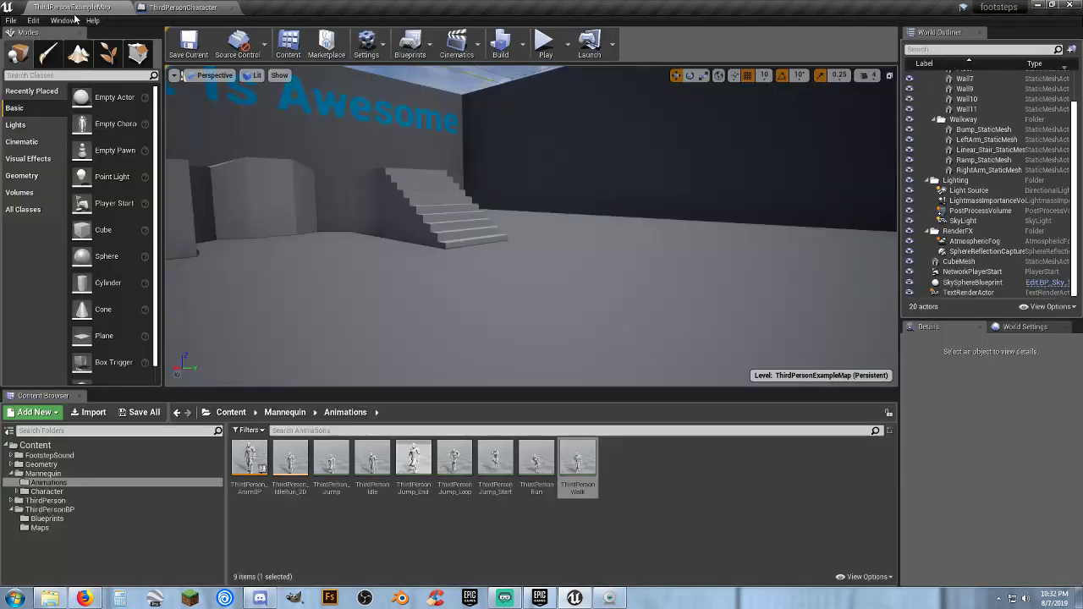
{"action": "double_click", "coordinate": [579, 489]}
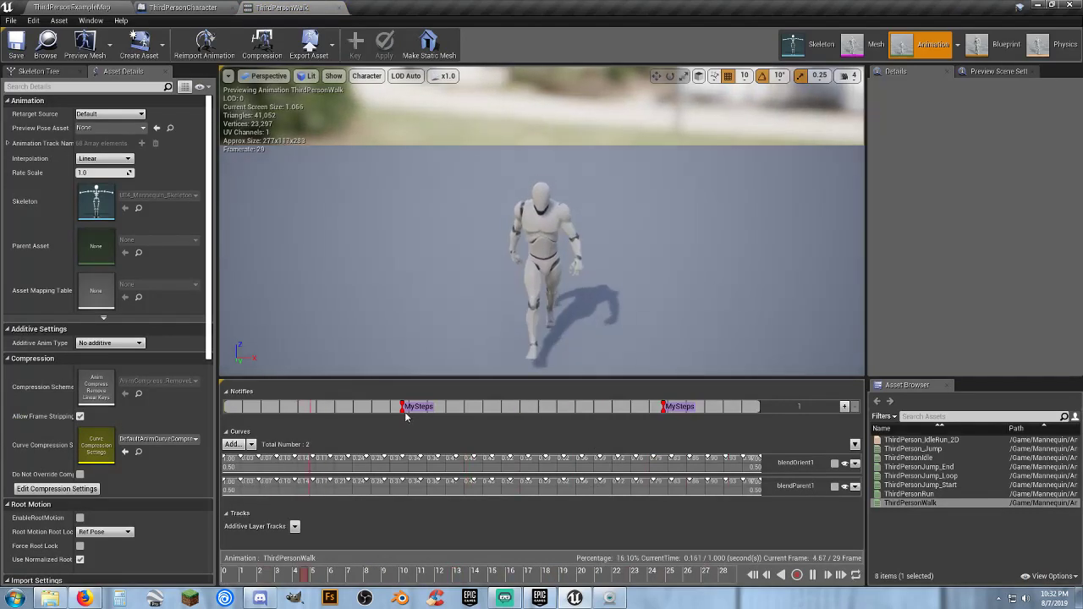
{"action": "left_click", "coordinate": [401, 414]}
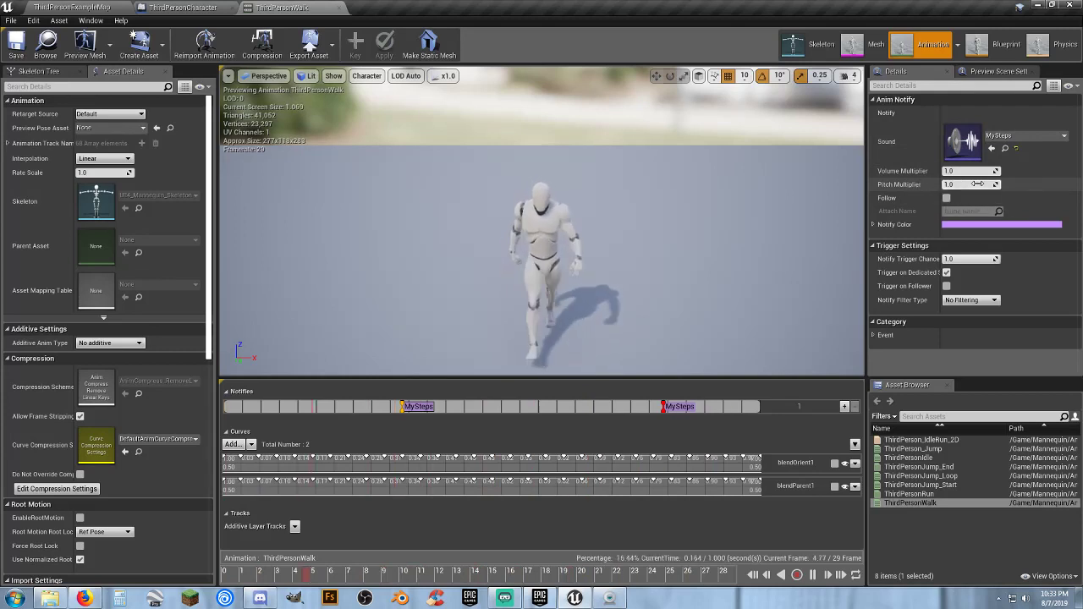
{"action": "left_click", "coordinate": [873, 225]}
{"action": "left_click", "coordinate": [873, 225]}
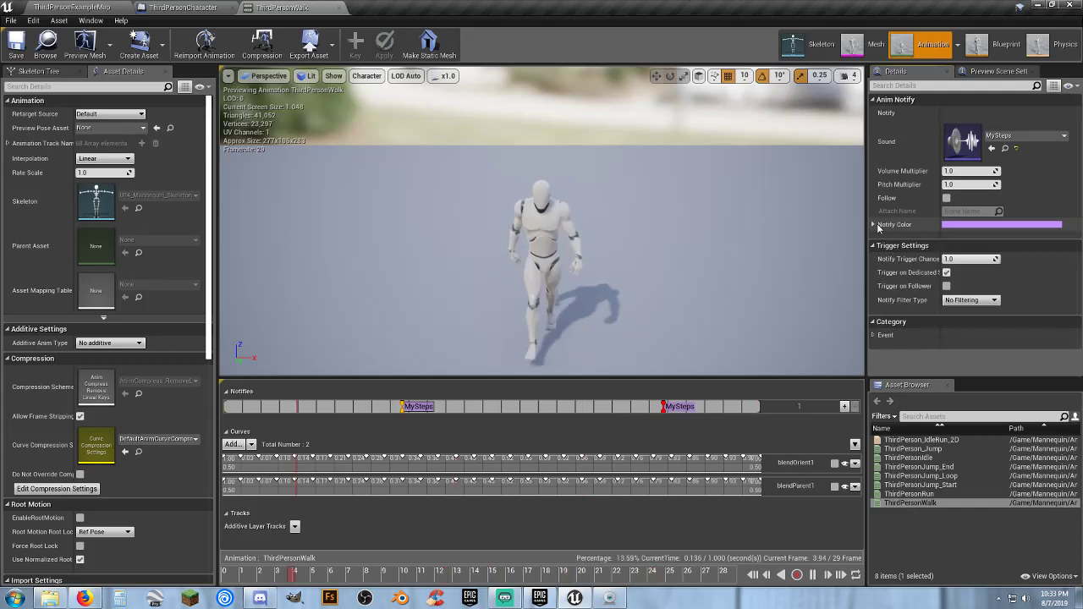
{"action": "left_click", "coordinate": [873, 337]}
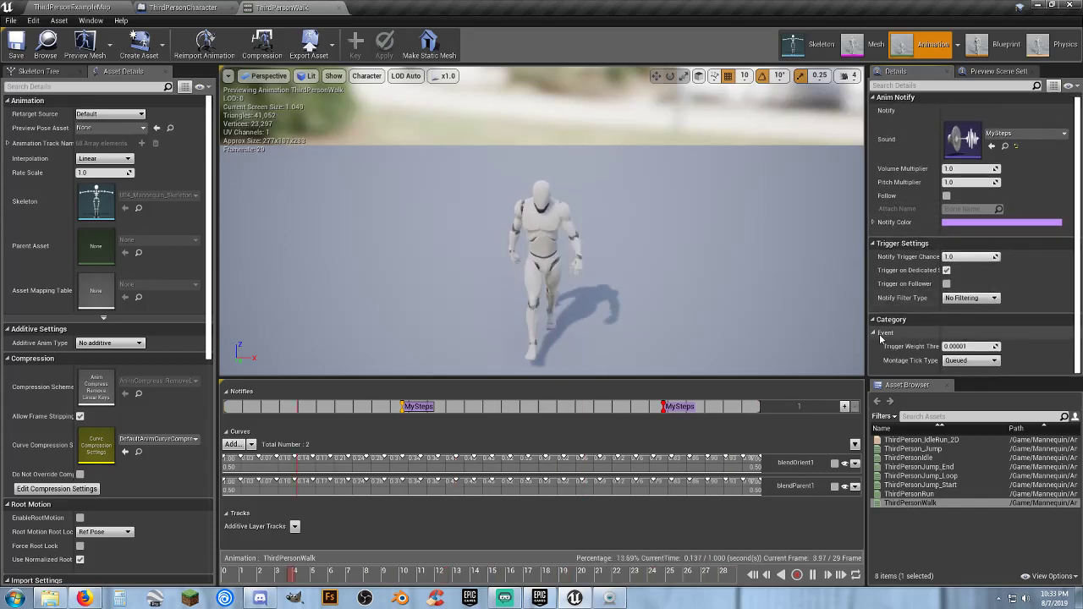
{"action": "left_click", "coordinate": [873, 335]}
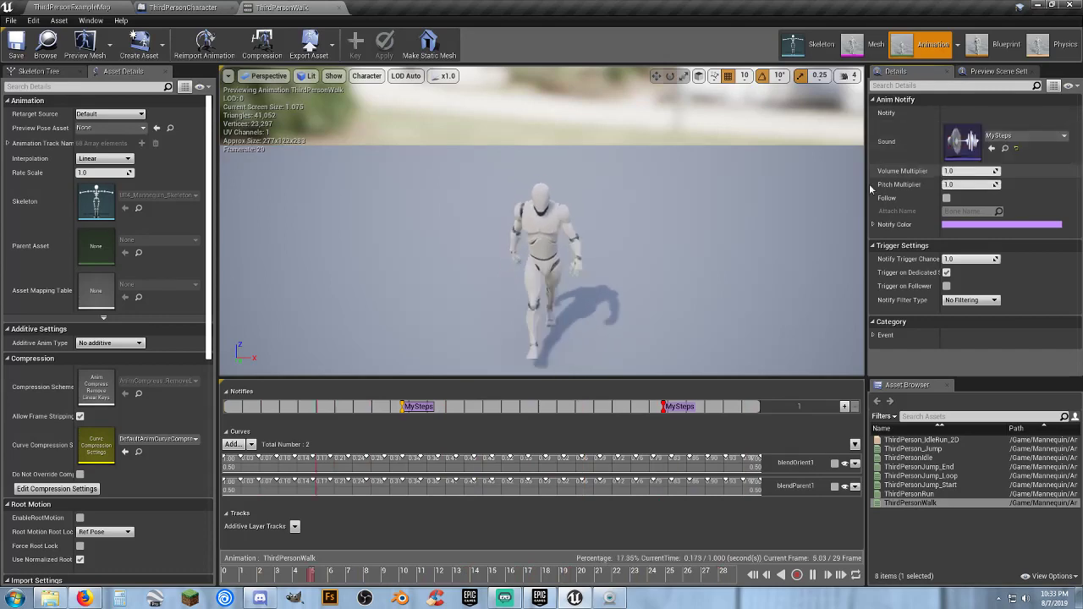
{"action": "right_click_drag", "start_coordinate": [594, 274], "coordinate": [618, 280]}
{"action": "key", "text": "s"}
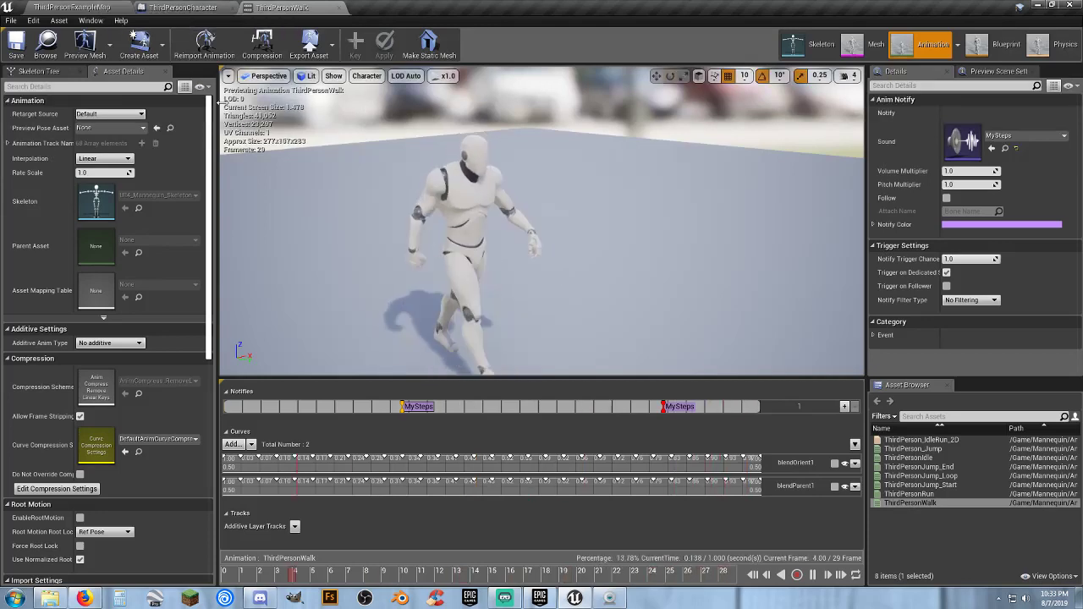
Play the ThirdPersonExampleMap level, run and jump the character around to test the footstep sounds, and stop the session
{"action": "left_click", "coordinate": [197, 15]}
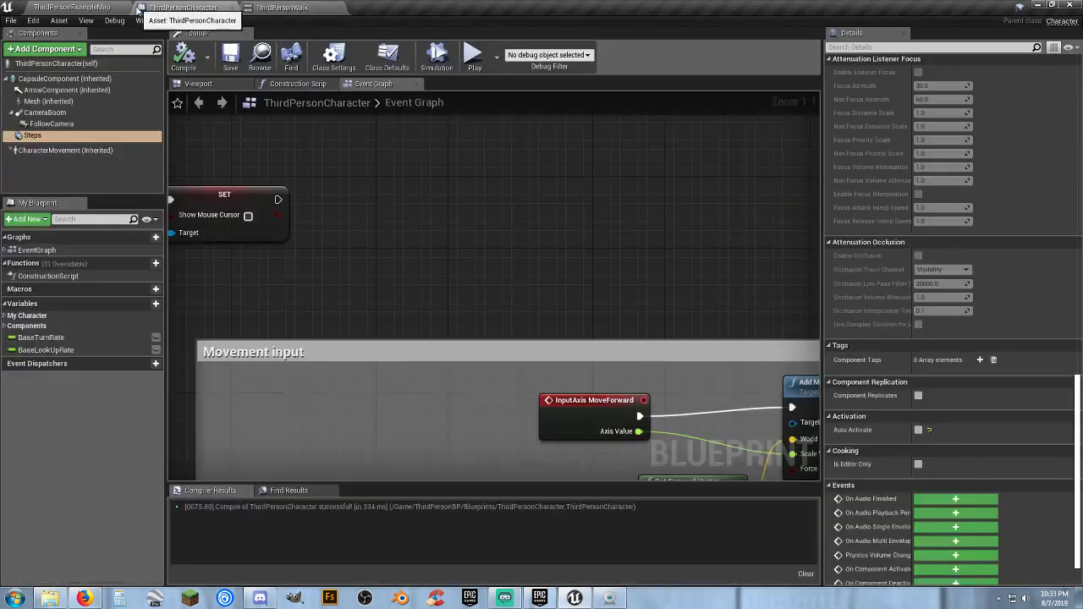
{"action": "left_click", "coordinate": [80, 8]}
{"action": "left_click", "coordinate": [544, 43]}
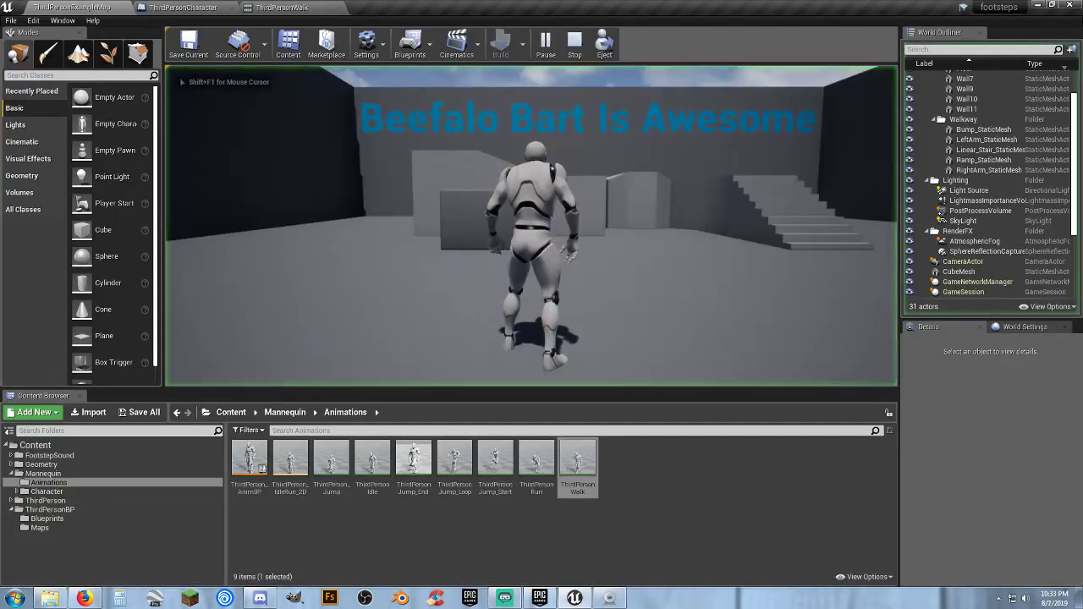
{"action": "key", "text": "w"}
{"action": "key", "text": "d"}
{"action": "key", "text": "s"}
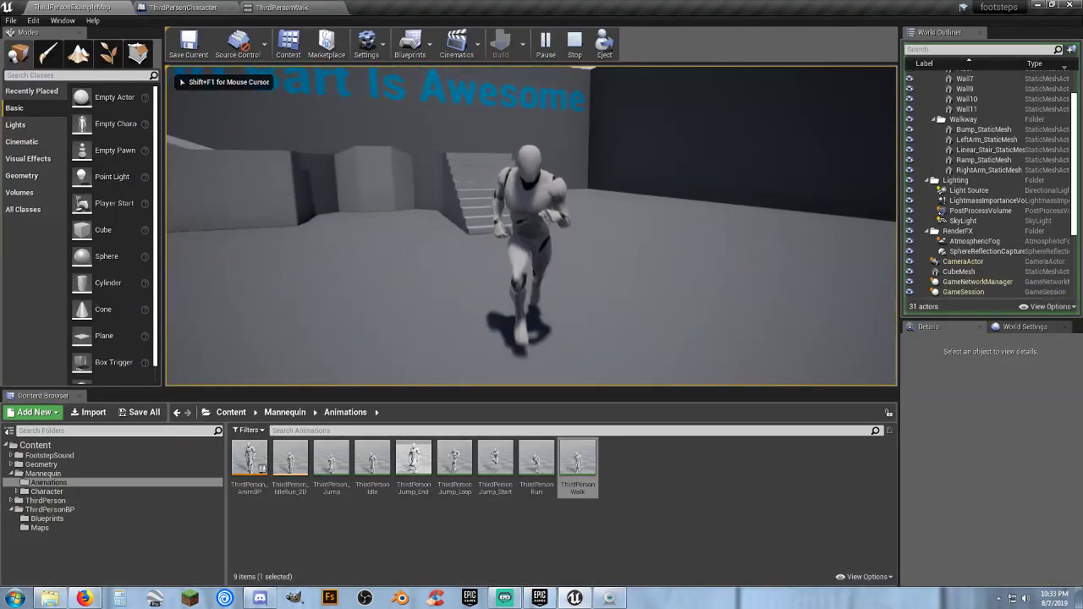
{"action": "key", "text": "w"}
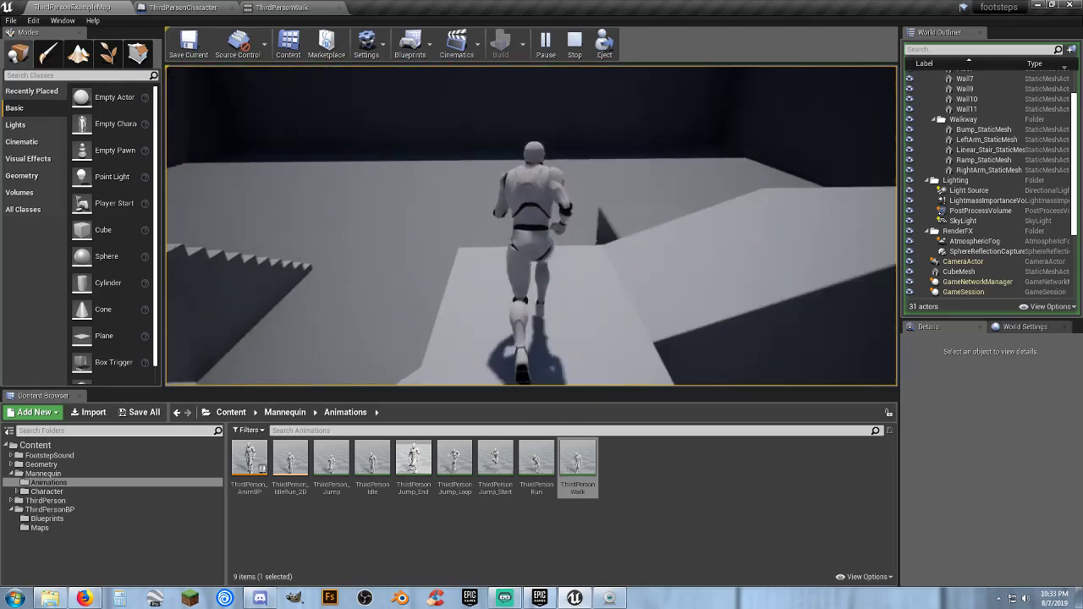
{"action": "key", "text": "space"}
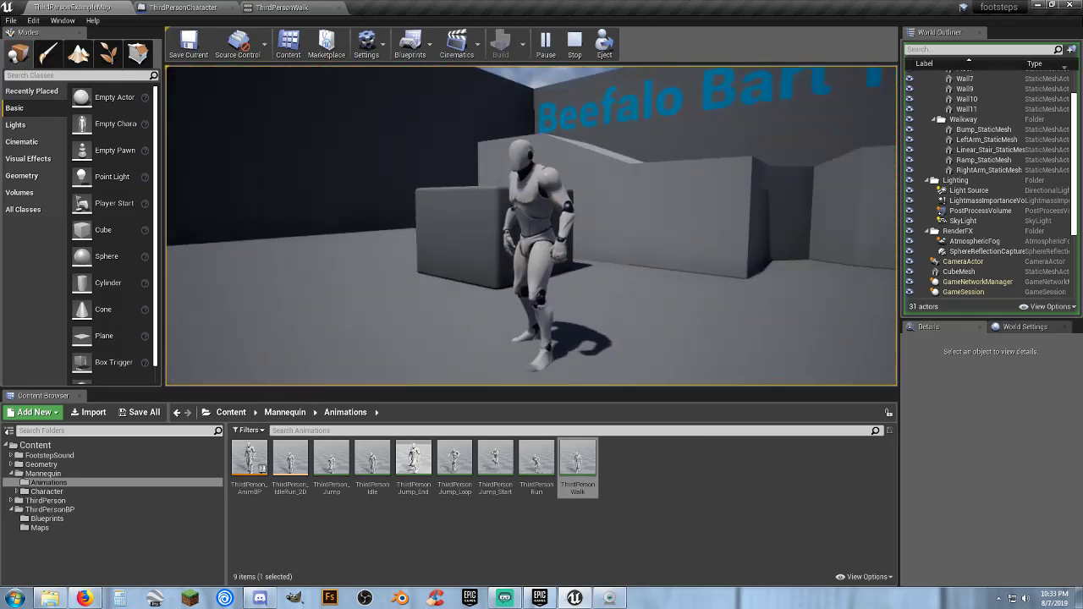
{"action": "key", "text": "Escape"}
Examine the Event BeginPlay nodes and the Steps audio component's sound and attenuation settings in the ThirdPersonCharacter blueprint
{"action": "left_click", "coordinate": [182, 8]}
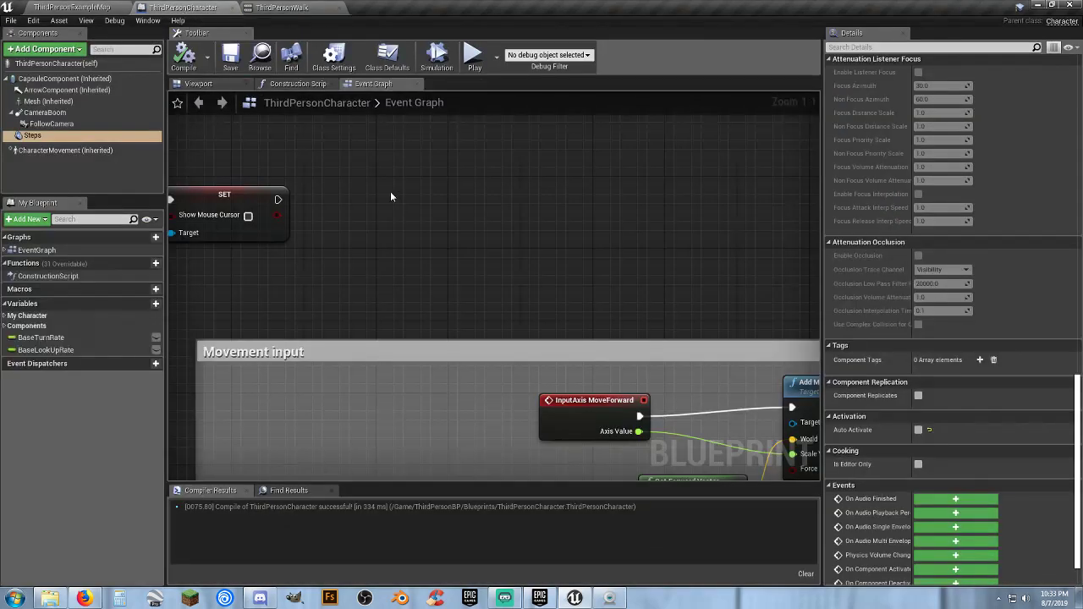
{"action": "right_click_drag", "start_coordinate": [377, 212], "coordinate": [590, 203]}
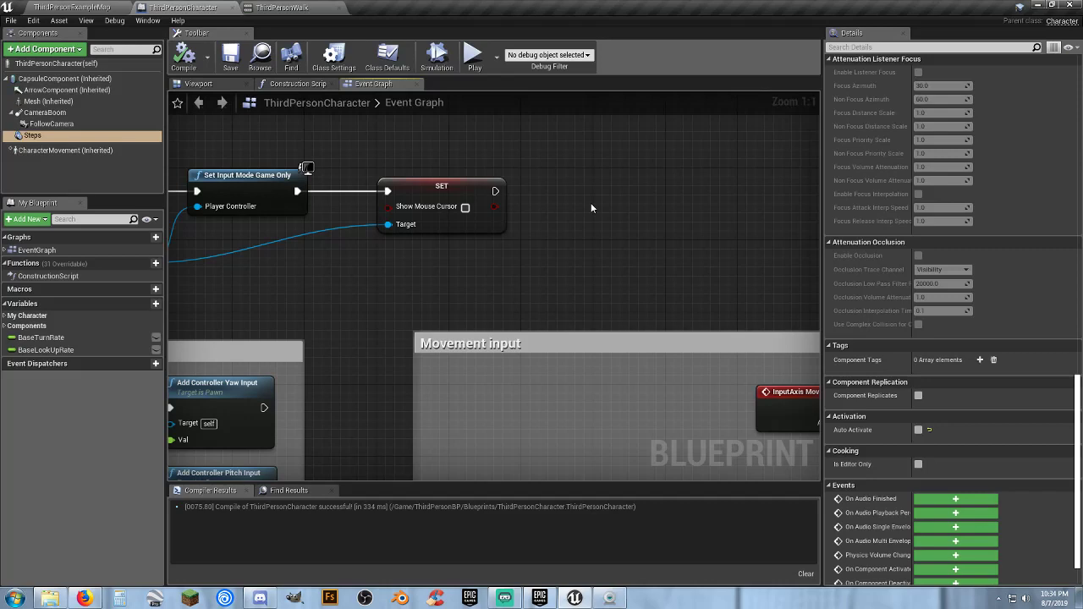
{"action": "right_click_drag", "start_coordinate": [583, 205], "coordinate": [754, 200]}
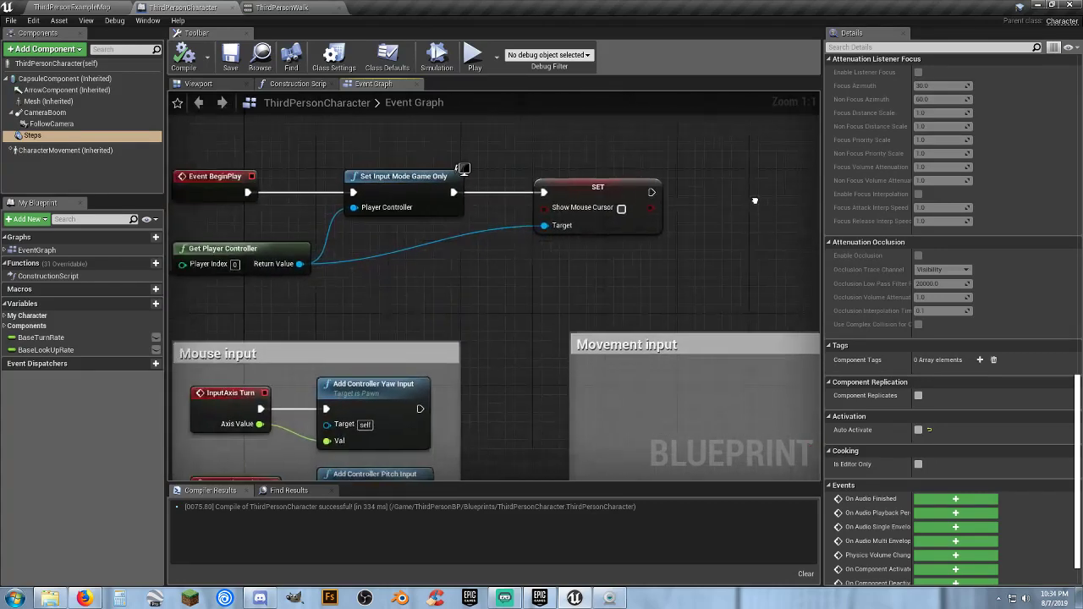
{"action": "mouse_move", "coordinate": [521, 281]}
{"action": "right_mouse_down"}
{"action": "mouse_move", "coordinate": [546, 276]}
{"action": "mouse_move", "coordinate": [510, 274]}
{"action": "right_mouse_up"}
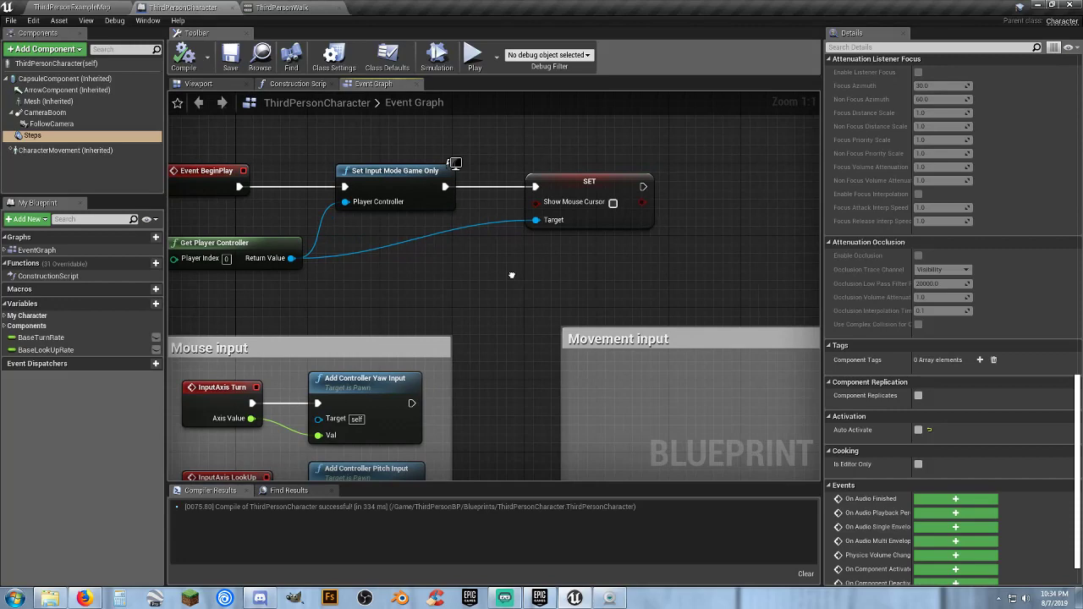
{"action": "left_click", "coordinate": [34, 136]}
{"action": "scroll", "coordinate": [848, 291], "scroll_direction": "up", "scroll_amount": 10}
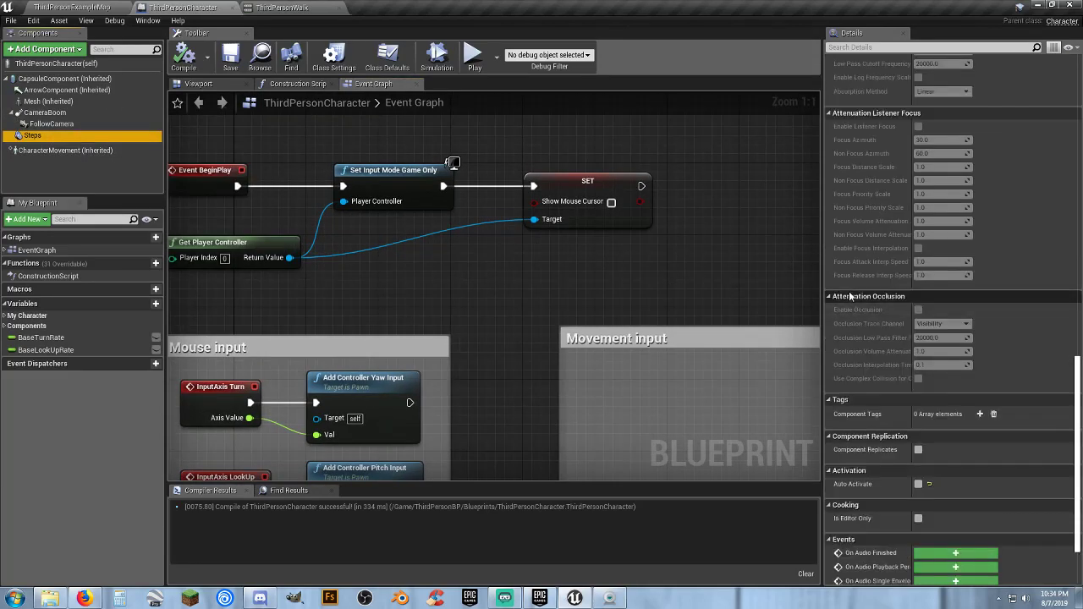
{"action": "scroll", "coordinate": [848, 296], "scroll_direction": "up", "scroll_amount": 10}
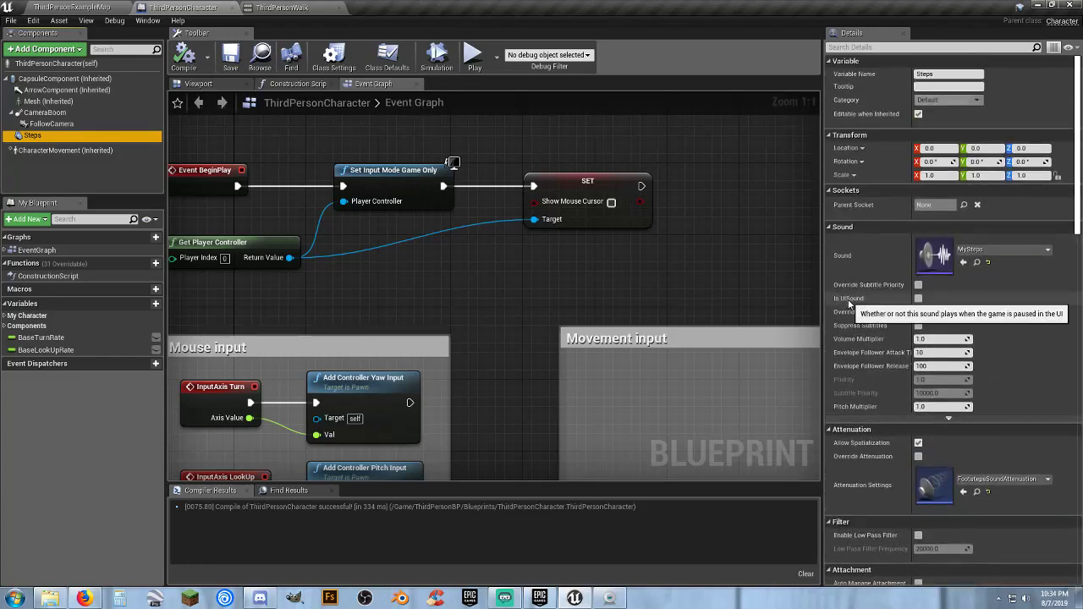
Search the blueprint actions for "notify" and place a Make AnimNotifyEvent node above the Movement input section of the Event Graph
{"action": "right_click_drag", "start_coordinate": [688, 274], "coordinate": [290, 263]}
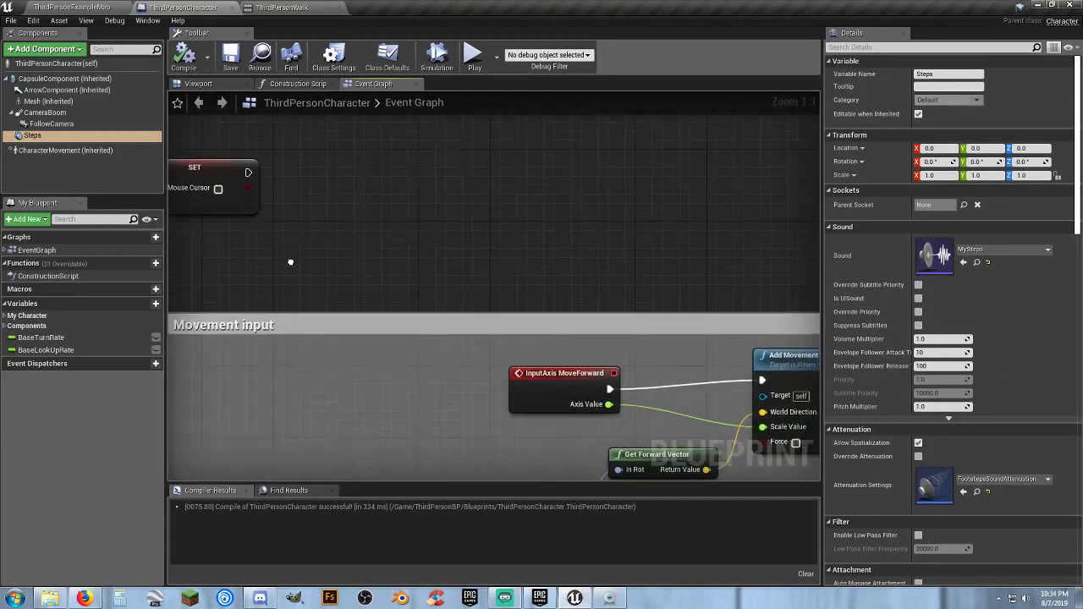
{"action": "right_click", "coordinate": [590, 195]}
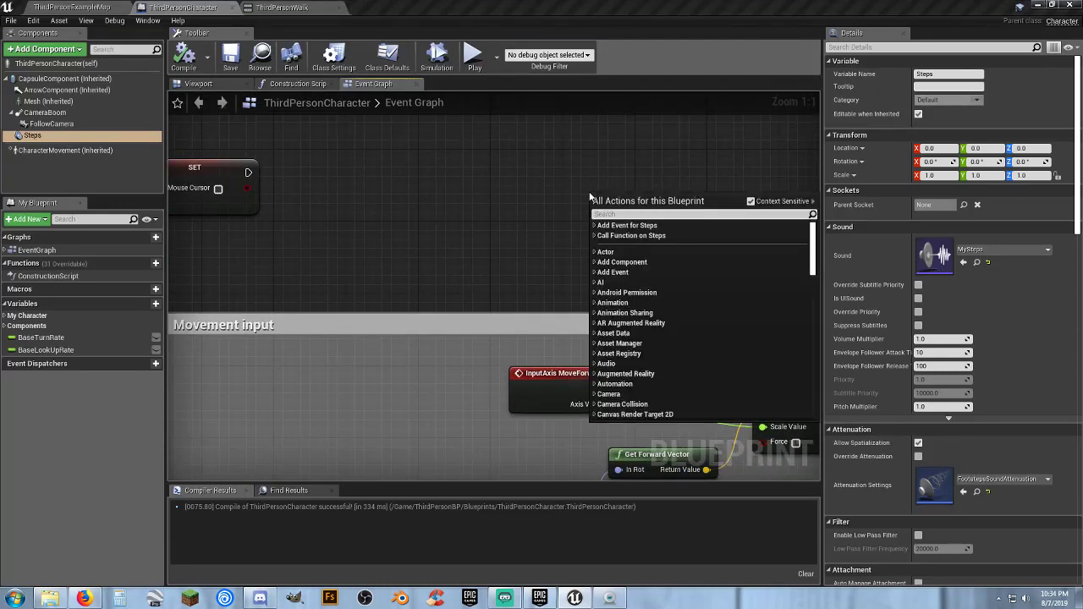
{"action": "type", "text": "n"}
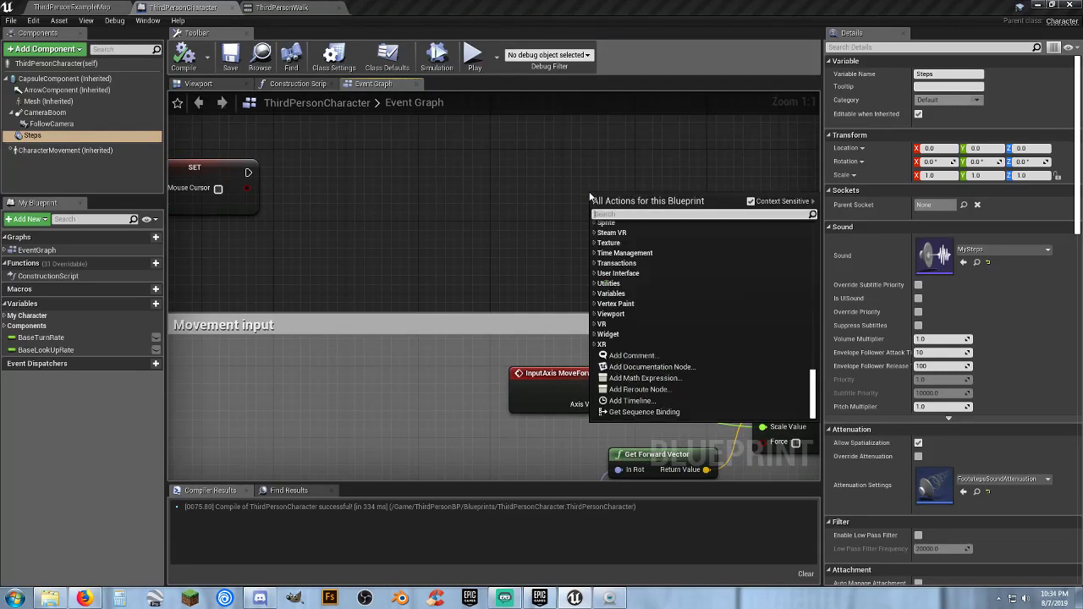
{"action": "type", "text": "otify"}
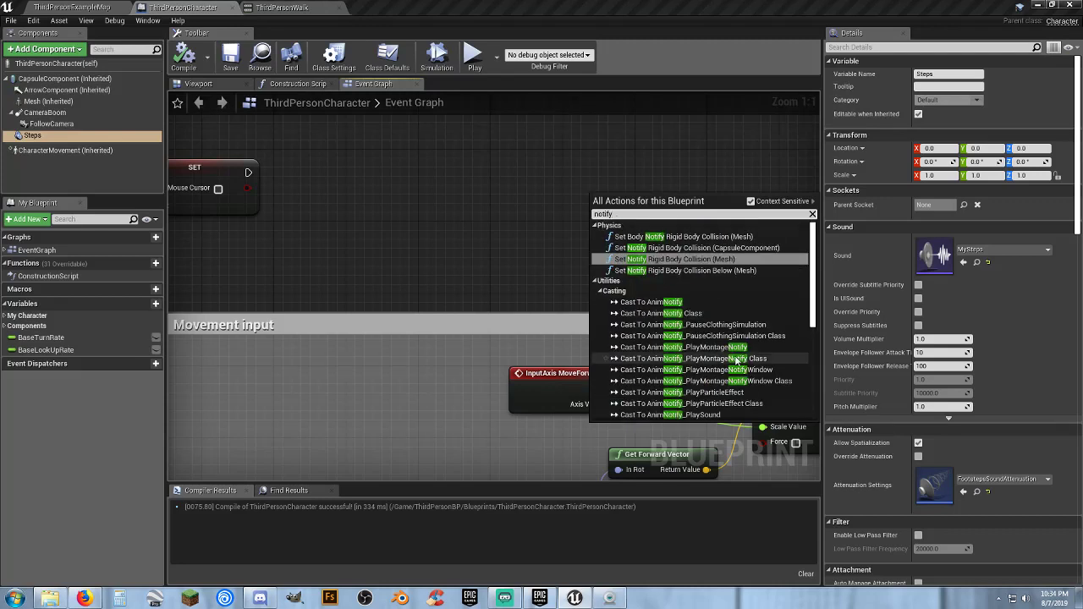
{"action": "scroll", "coordinate": [697, 334], "scroll_direction": "down", "scroll_amount": 10}
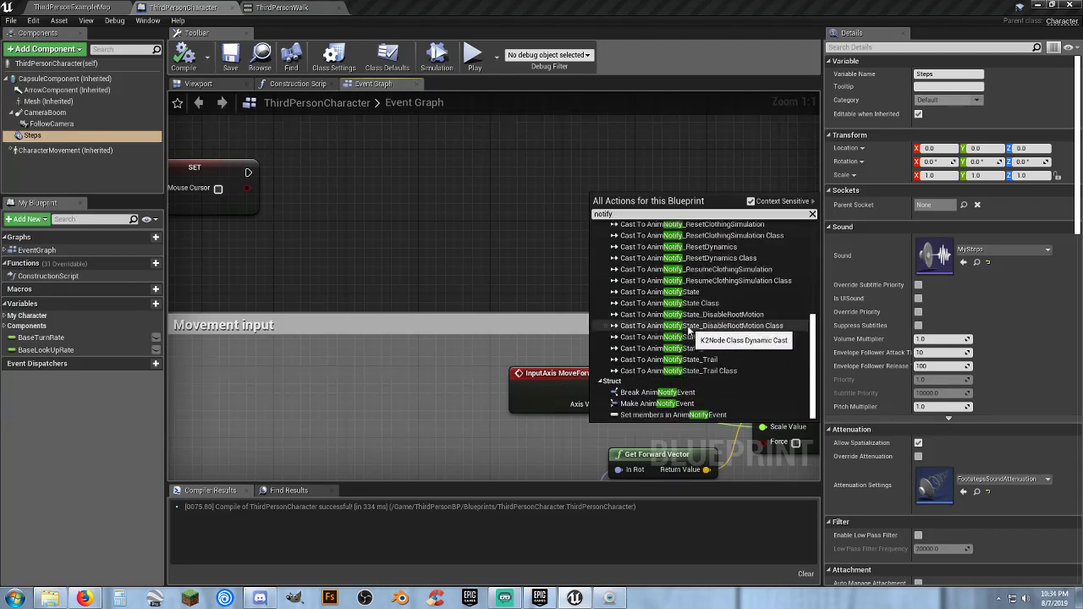
{"action": "scroll", "coordinate": [689, 330], "scroll_direction": "up", "scroll_amount": 5}
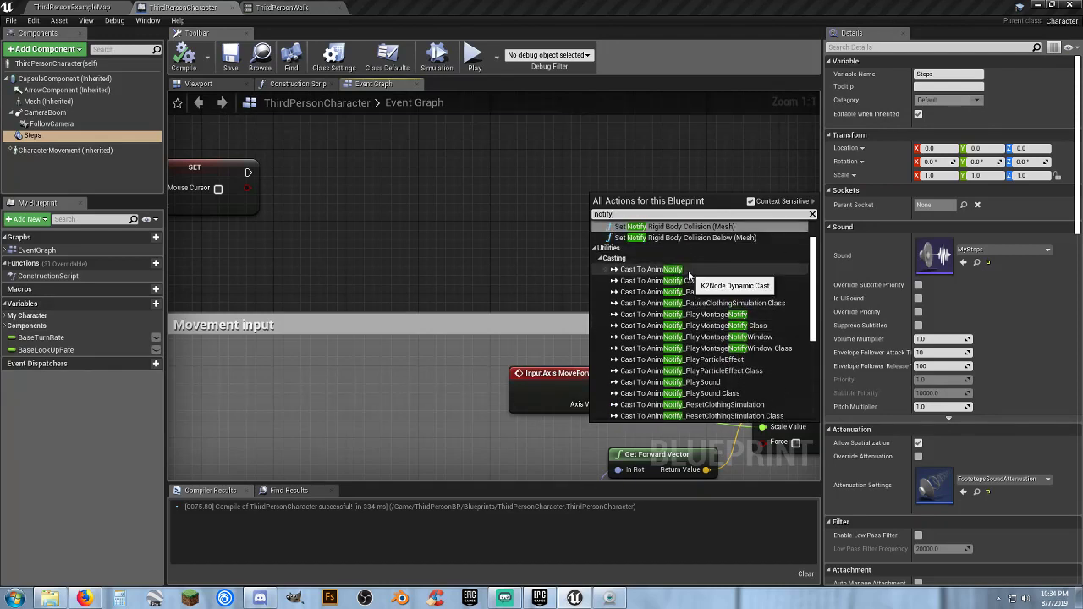
{"action": "scroll", "coordinate": [687, 270], "scroll_direction": "up", "scroll_amount": 1}
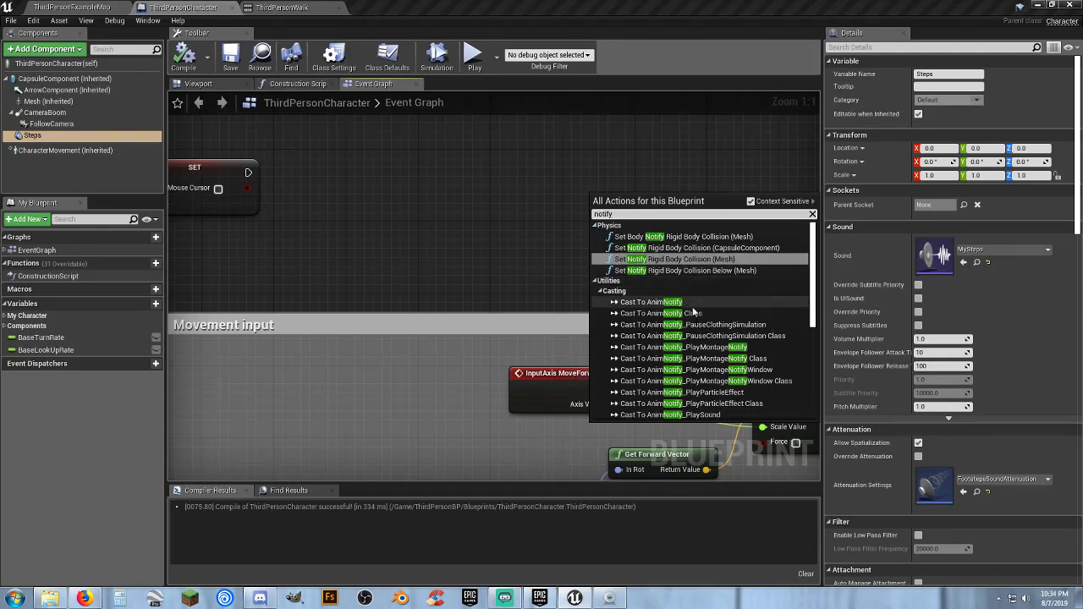
{"action": "scroll", "coordinate": [694, 308], "scroll_direction": "down", "scroll_amount": 10}
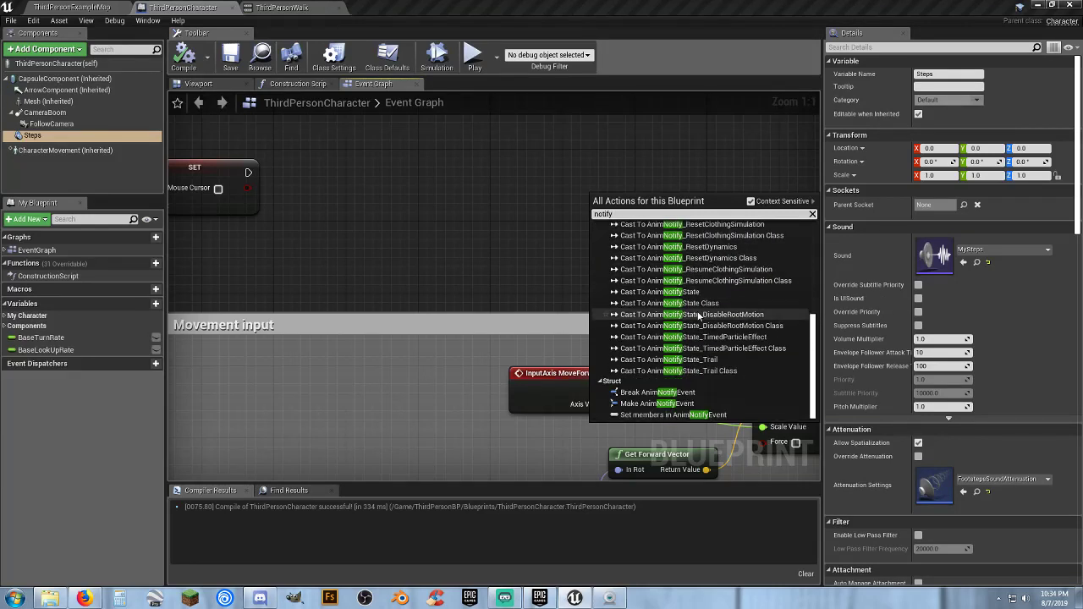
{"action": "left_click", "coordinate": [654, 406]}
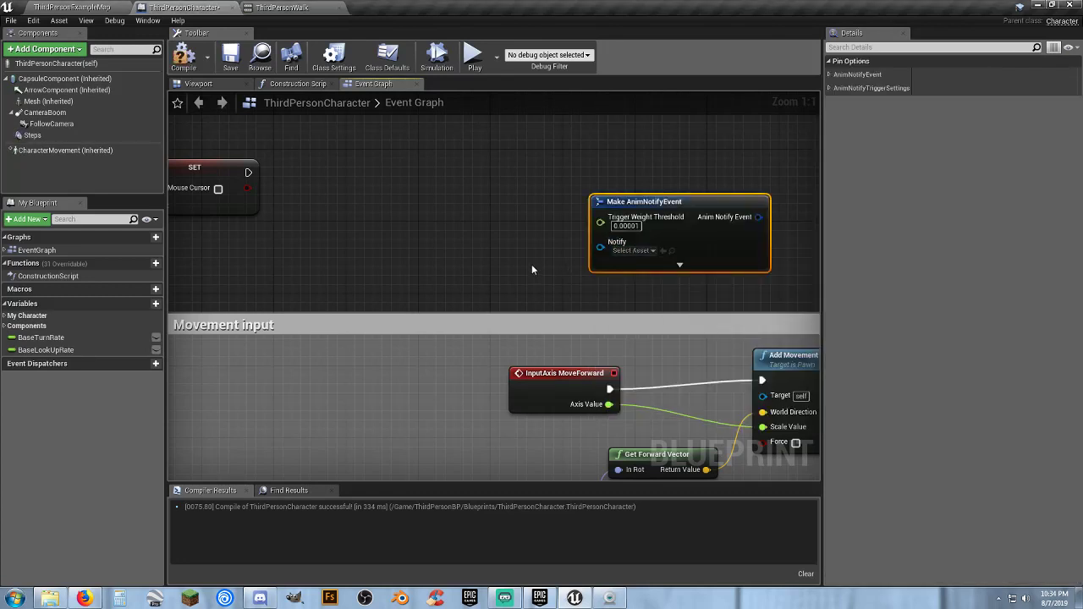
{"action": "right_click_drag", "start_coordinate": [532, 269], "coordinate": [466, 310]}
{"action": "left_click_drag", "start_coordinate": [583, 240], "coordinate": [559, 203]}
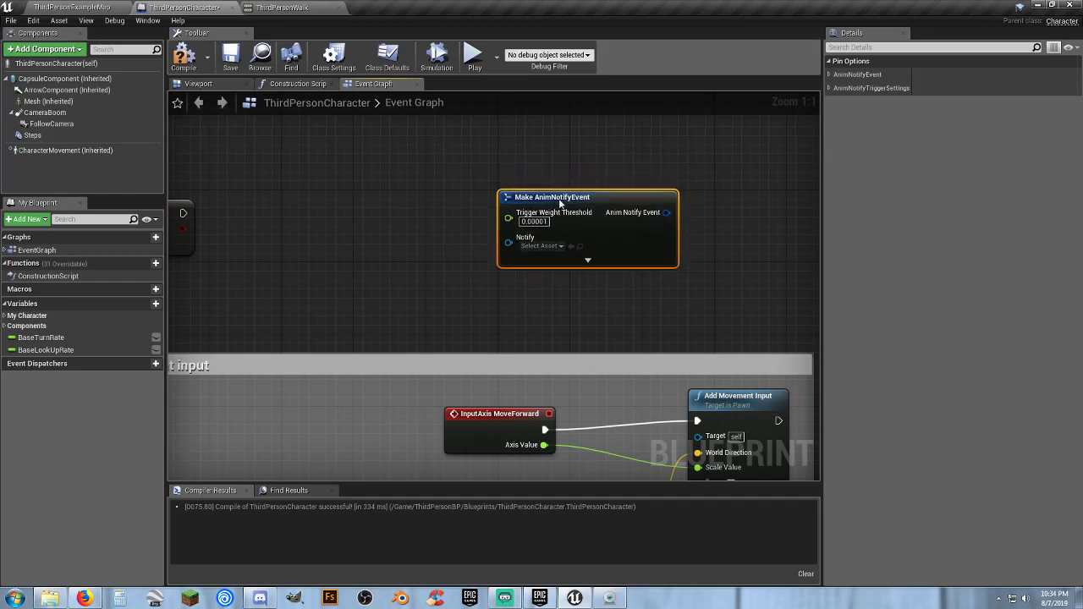
Delete the Make AnimNotifyEvent node from the Event Graph and recompile the ThirdPersonCharacter blueprint
{"action": "left_click", "coordinate": [560, 246]}
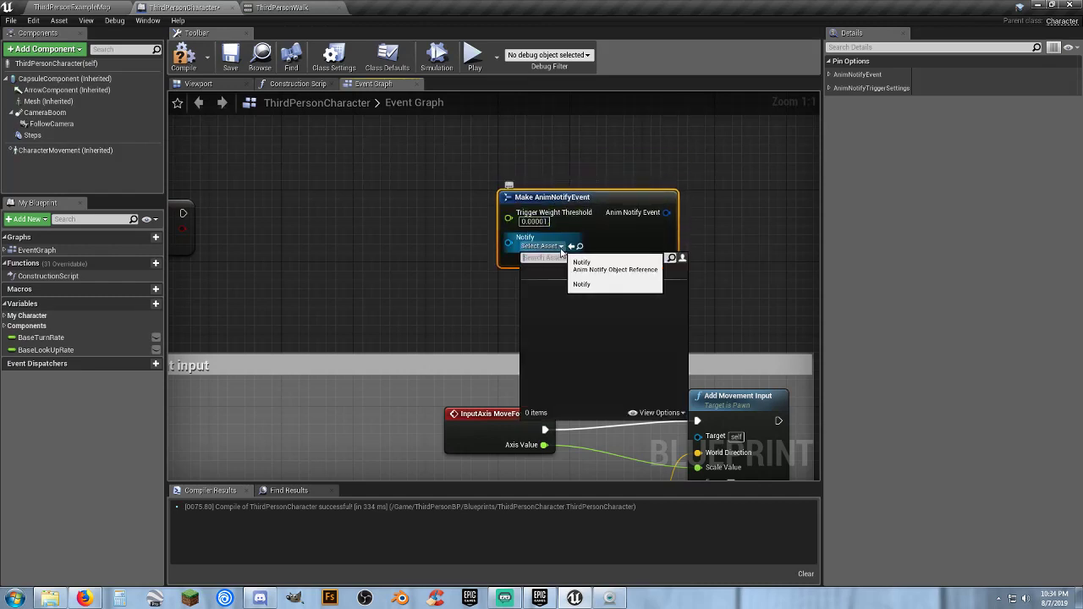
{"action": "left_click", "coordinate": [493, 236]}
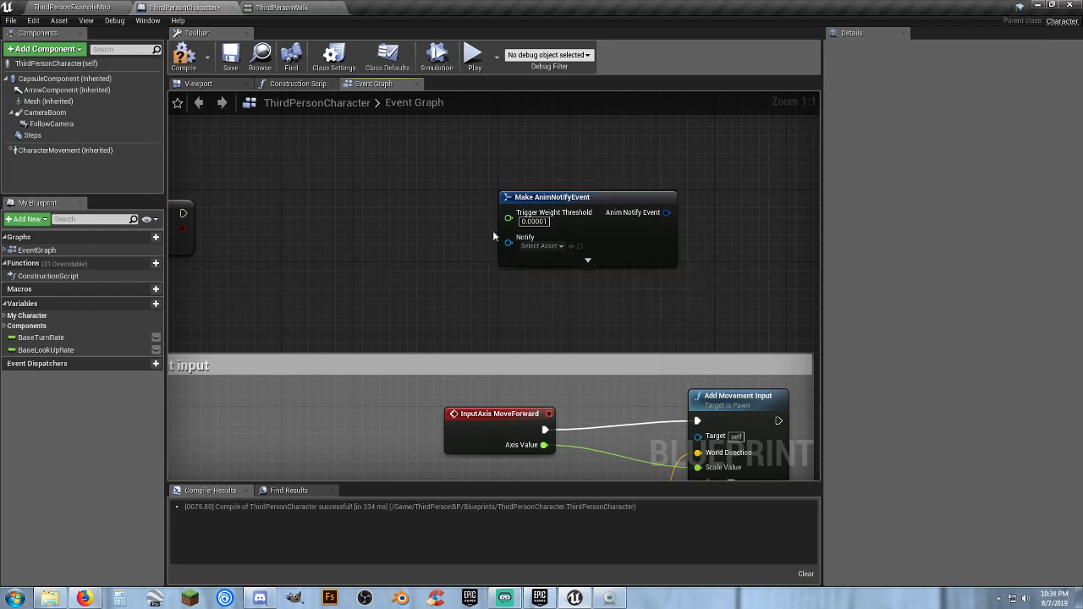
{"action": "left_click_drag", "start_coordinate": [622, 240], "coordinate": [620, 239]}
{"action": "key", "text": "Delete"}
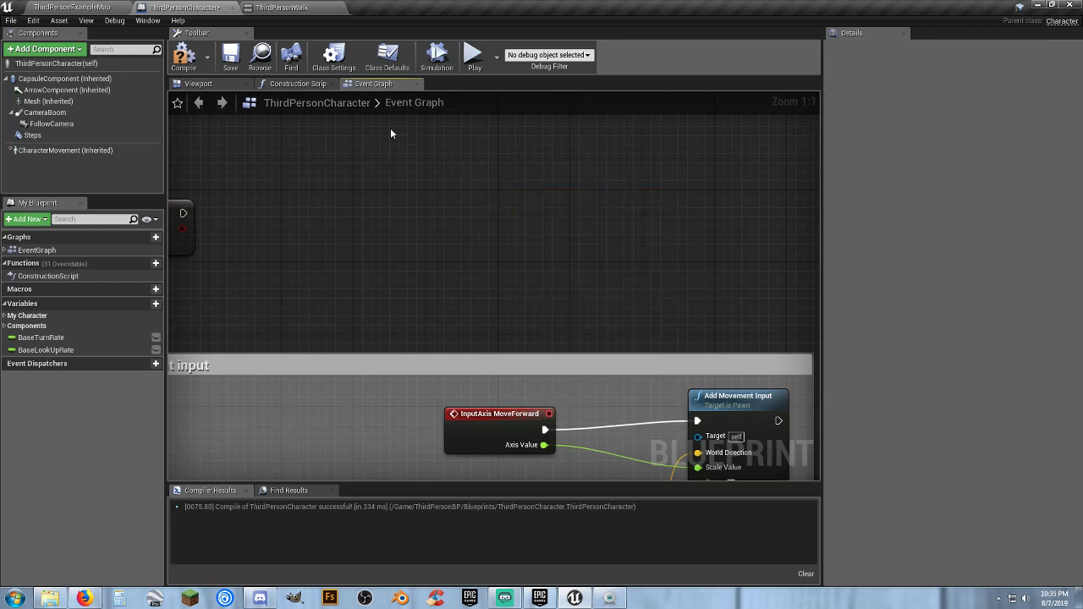
{"action": "left_click", "coordinate": [190, 61]}
{"action": "right_click_drag", "start_coordinate": [349, 199], "coordinate": [711, 262]}
{"action": "right_click_drag", "start_coordinate": [428, 330], "coordinate": [504, 303]}
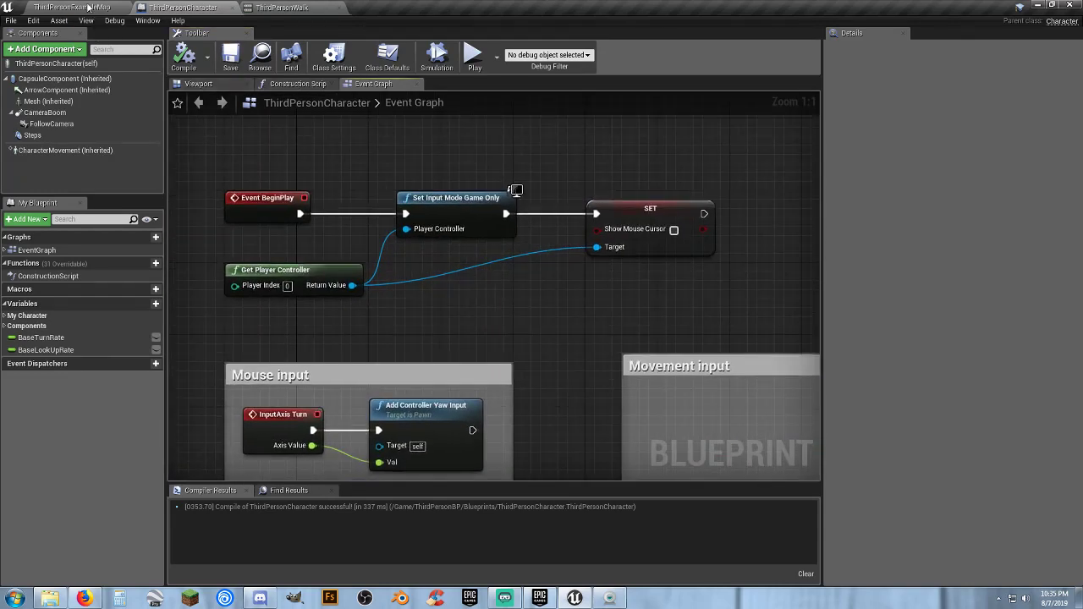
Close the ThirdPersonWalk animation and open the ThirdPersonRun animation from the Mannequin Animations folder
{"action": "left_click", "coordinate": [296, 10]}
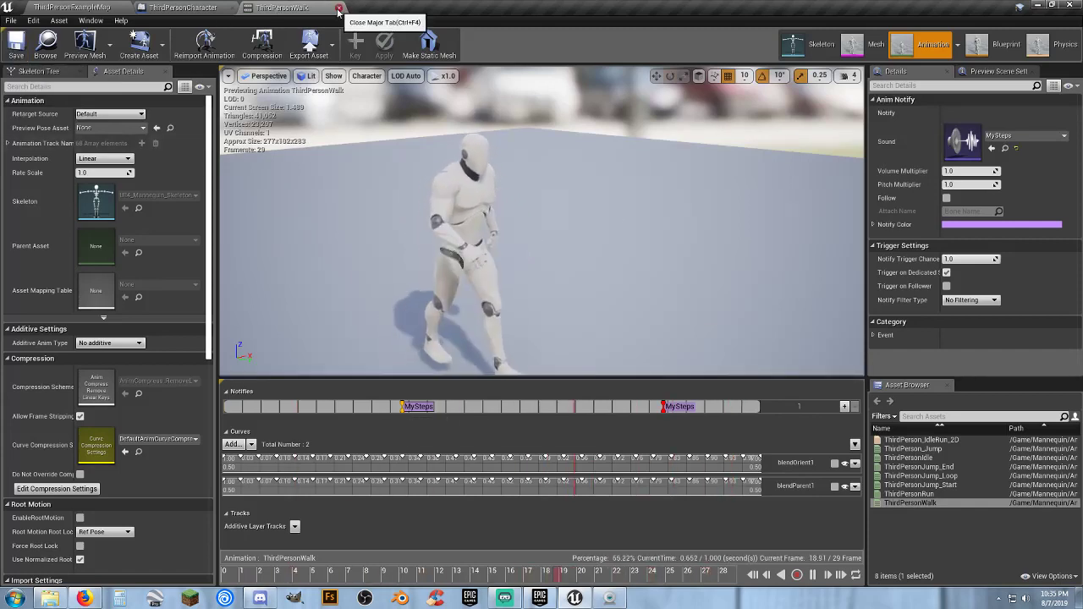
{"action": "left_click", "coordinate": [204, 9]}
{"action": "left_click", "coordinate": [95, 8]}
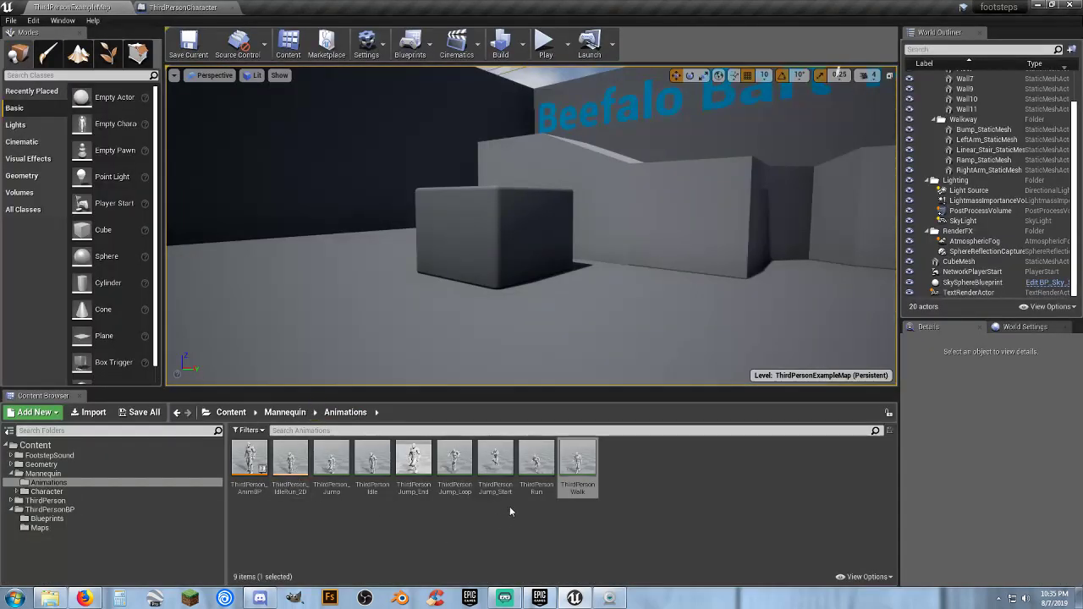
{"action": "double_click", "coordinate": [536, 461]}
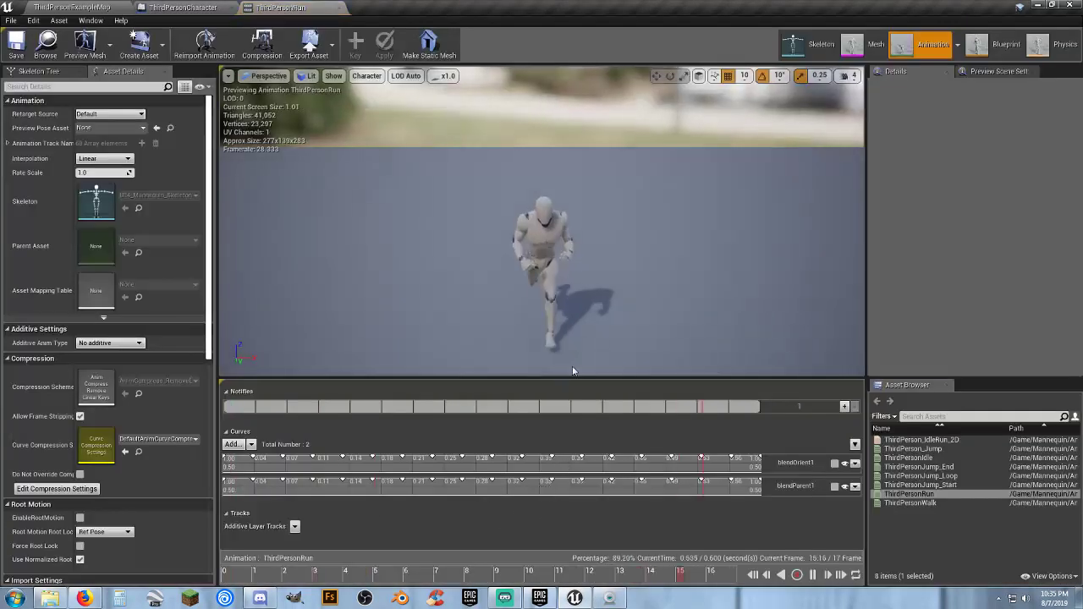
Scrub the run animation to about frame 7, where the first foot lands, and add a Play Sound notify there
{"action": "right_click_drag", "start_coordinate": [560, 319], "coordinate": [592, 330]}
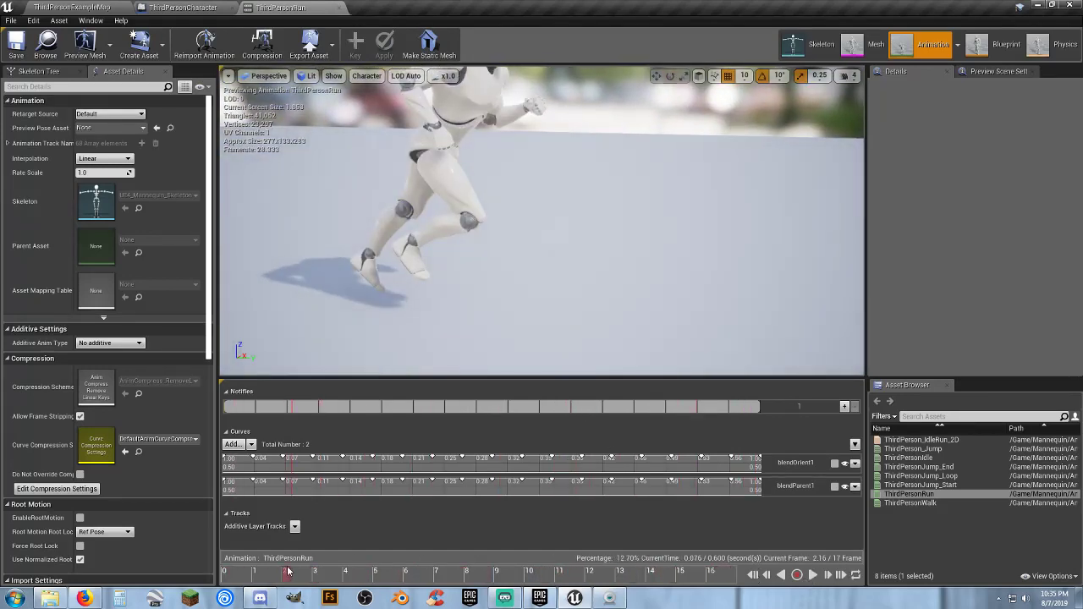
{"action": "right_click_drag", "start_coordinate": [458, 311], "coordinate": [421, 334]}
{"action": "key", "text": "w"}
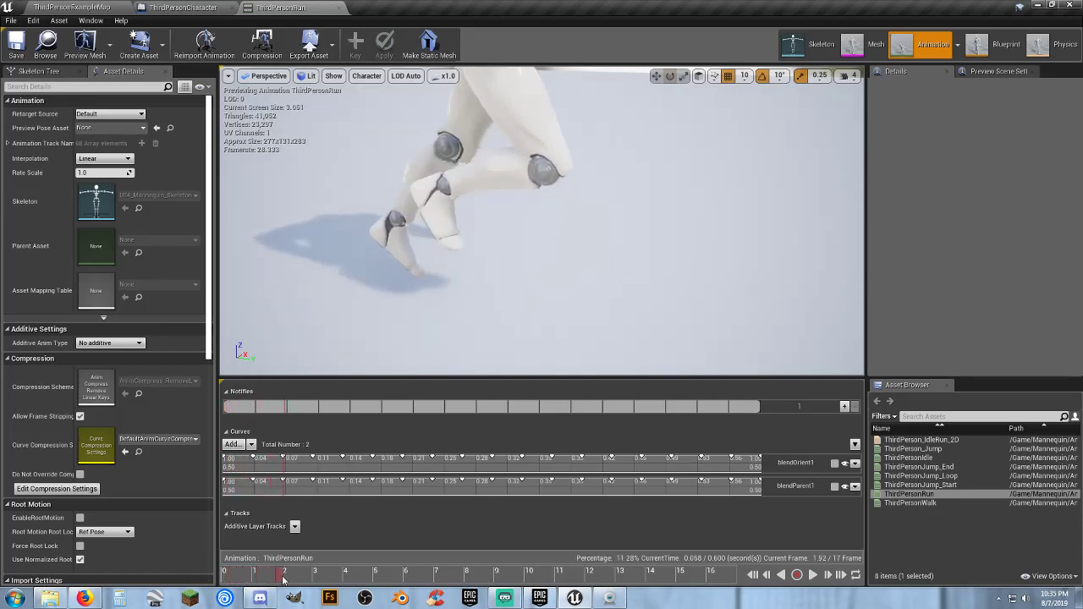
{"action": "left_click_drag", "start_coordinate": [279, 580], "coordinate": [438, 597]}
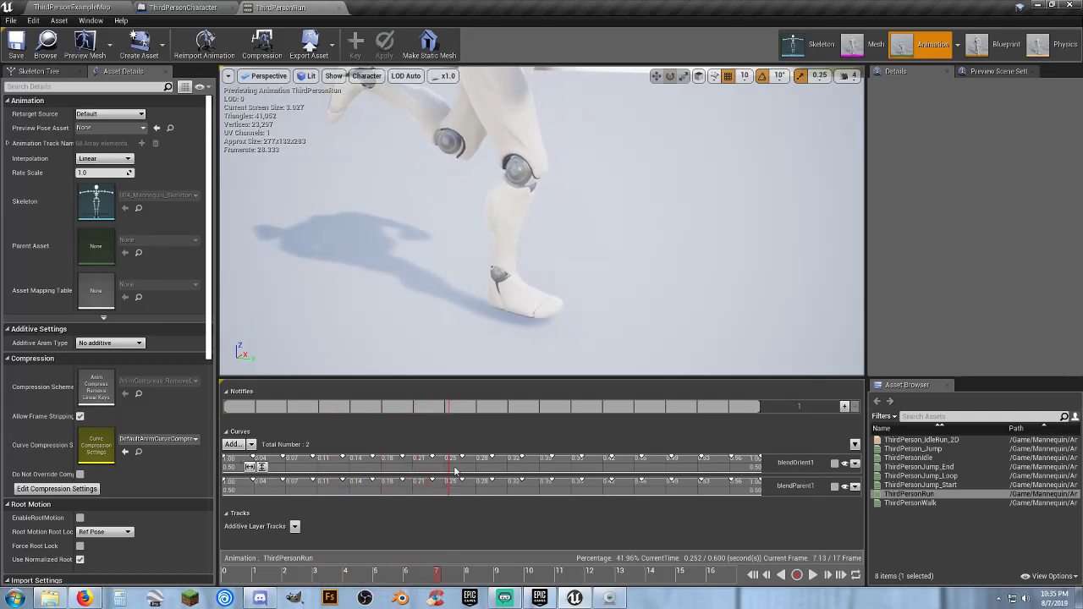
{"action": "right_click", "coordinate": [450, 412]}
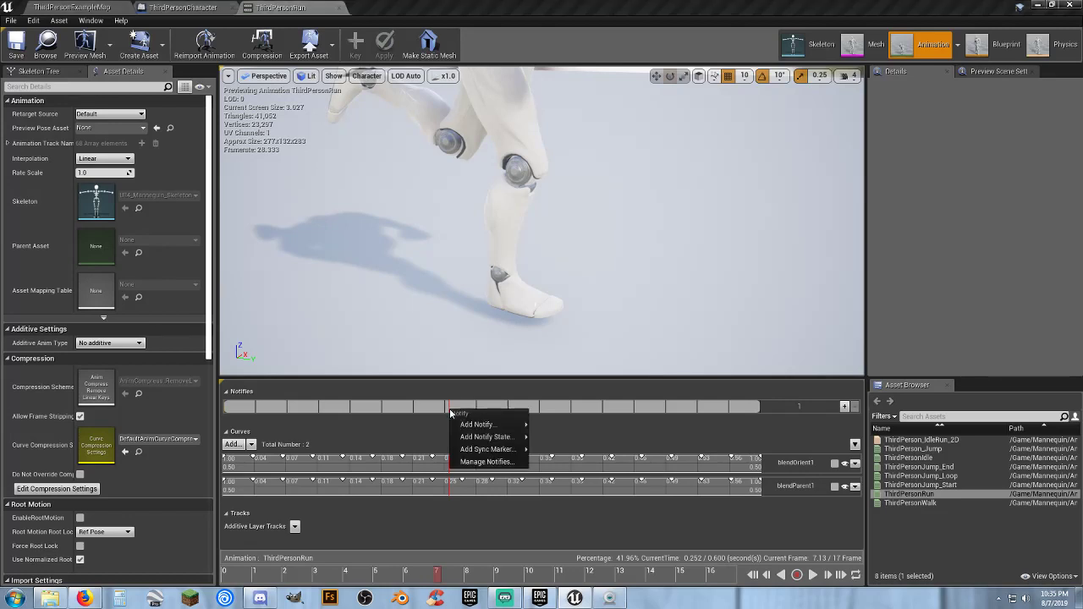
{"action": "mouse_move", "coordinate": [471, 424]}
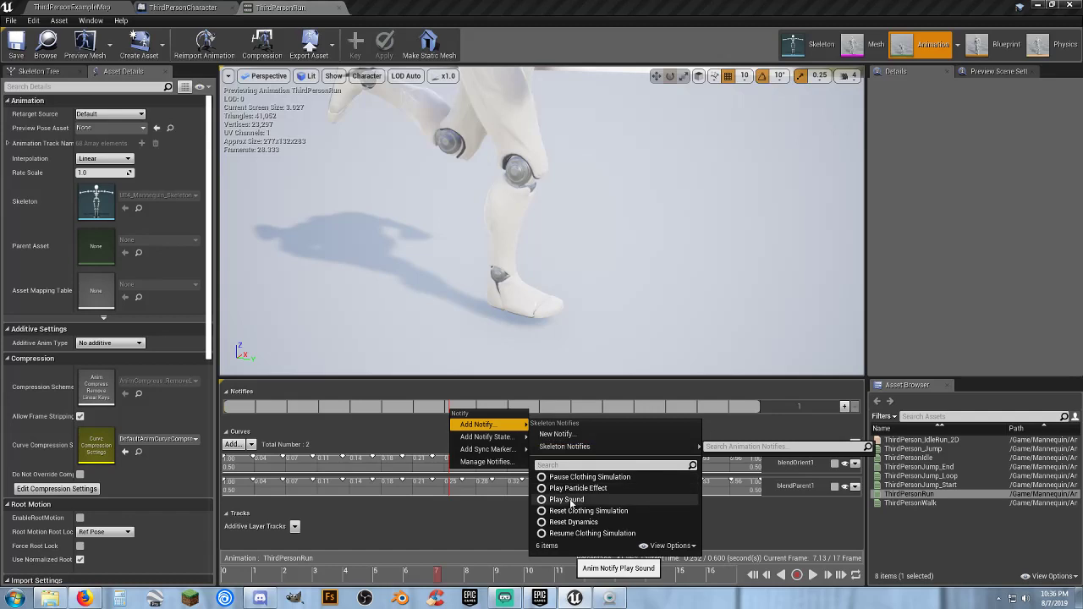
{"action": "left_click", "coordinate": [569, 500]}
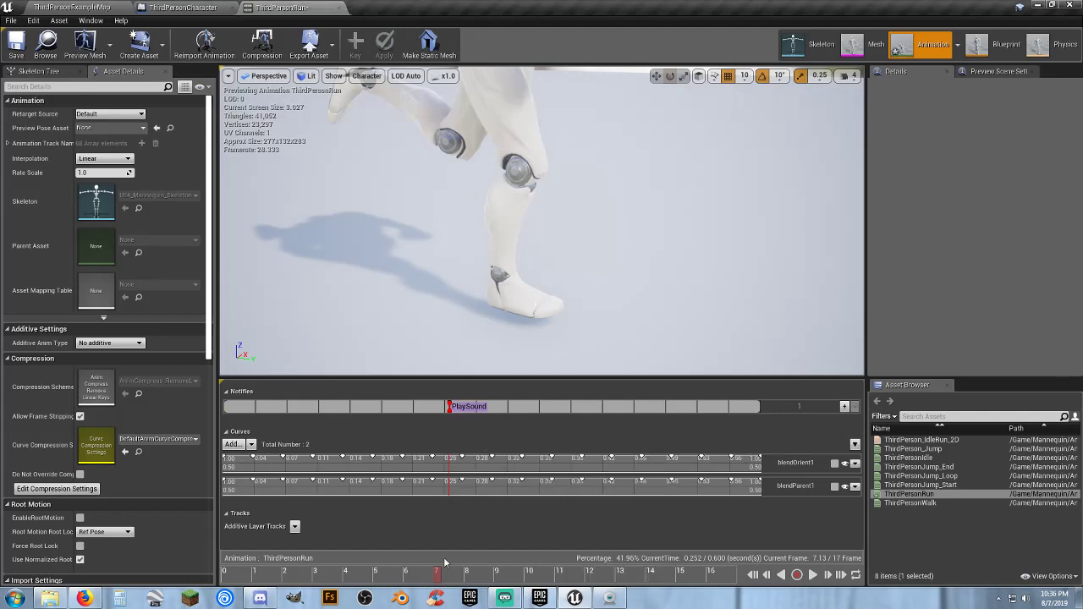
Assign the MySteps sound cue to the Play Sound notify at frame 7
{"action": "left_click", "coordinate": [451, 412]}
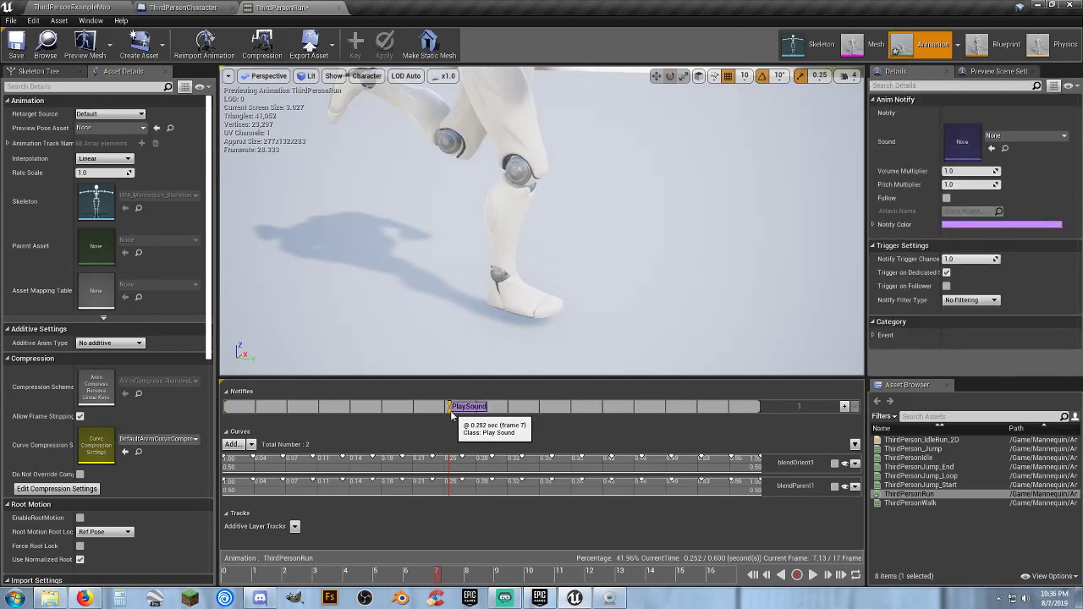
{"action": "left_click", "coordinate": [1028, 137]}
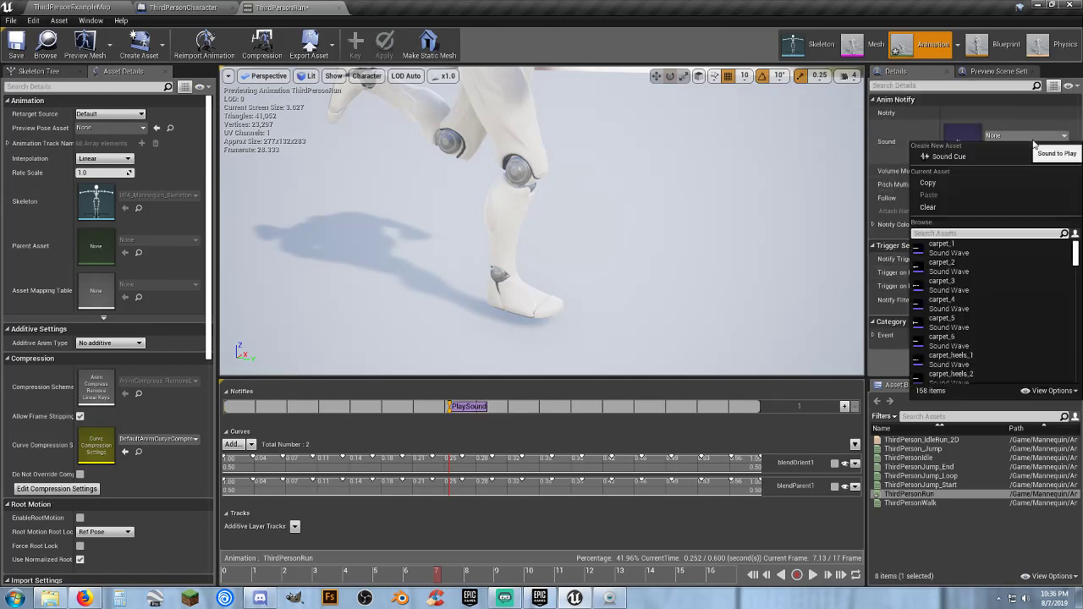
{"action": "type", "text": "my"}
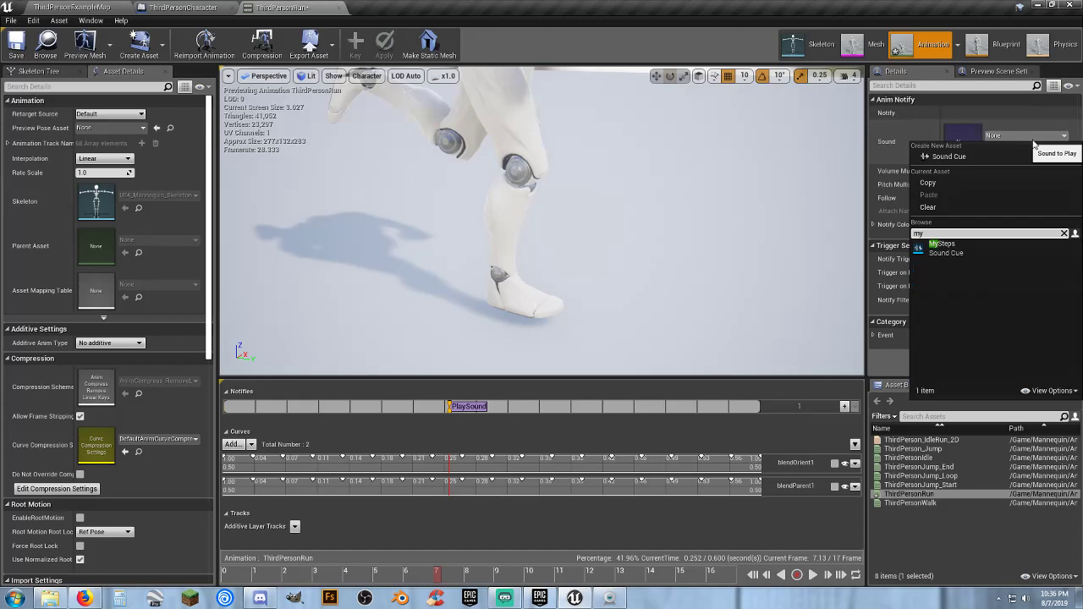
{"action": "left_click", "coordinate": [964, 256]}
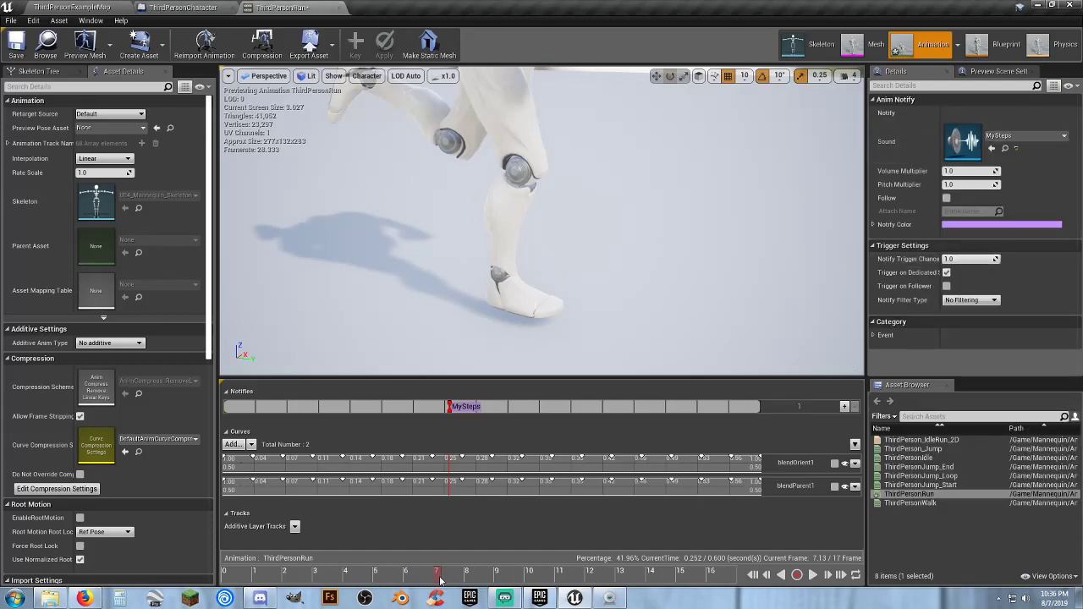
Add a second Play Sound notify at about frame 15, where the other foot lands, and preview the run animation
{"action": "left_click_drag", "start_coordinate": [440, 579], "coordinate": [690, 593]}
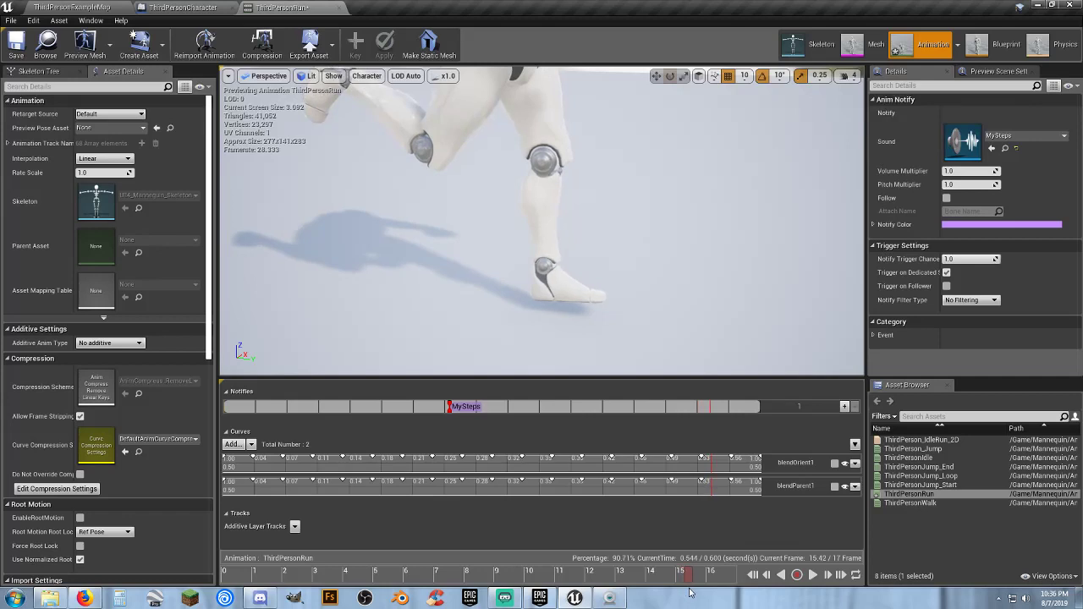
{"action": "right_click", "coordinate": [710, 412]}
{"action": "mouse_move", "coordinate": [736, 423]}
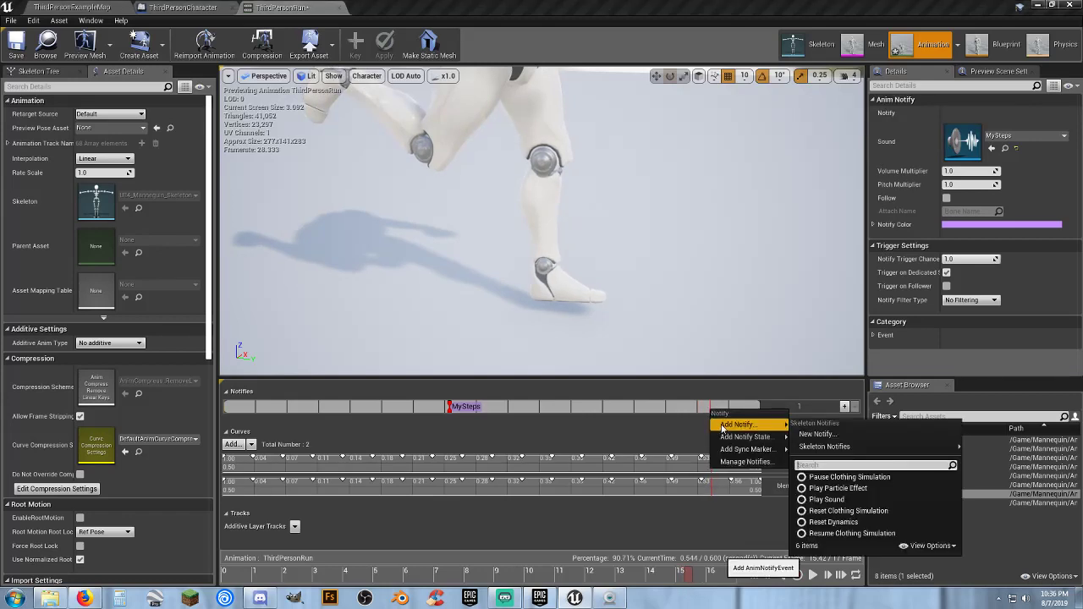
{"action": "left_click", "coordinate": [828, 499]}
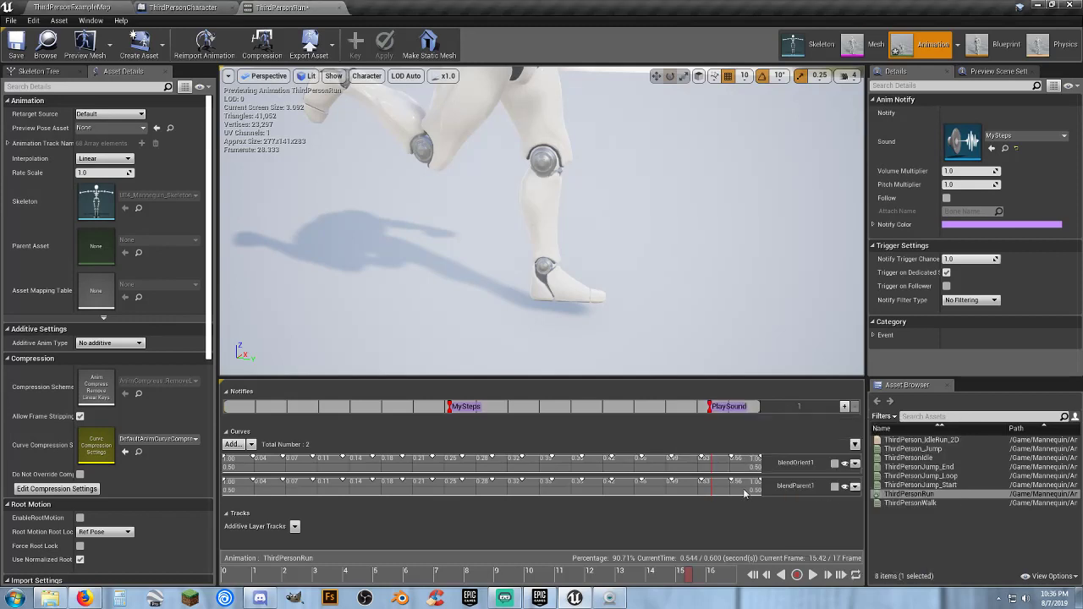
{"action": "left_click_drag", "start_coordinate": [688, 578], "coordinate": [752, 575]}
{"action": "left_click", "coordinate": [811, 575]}
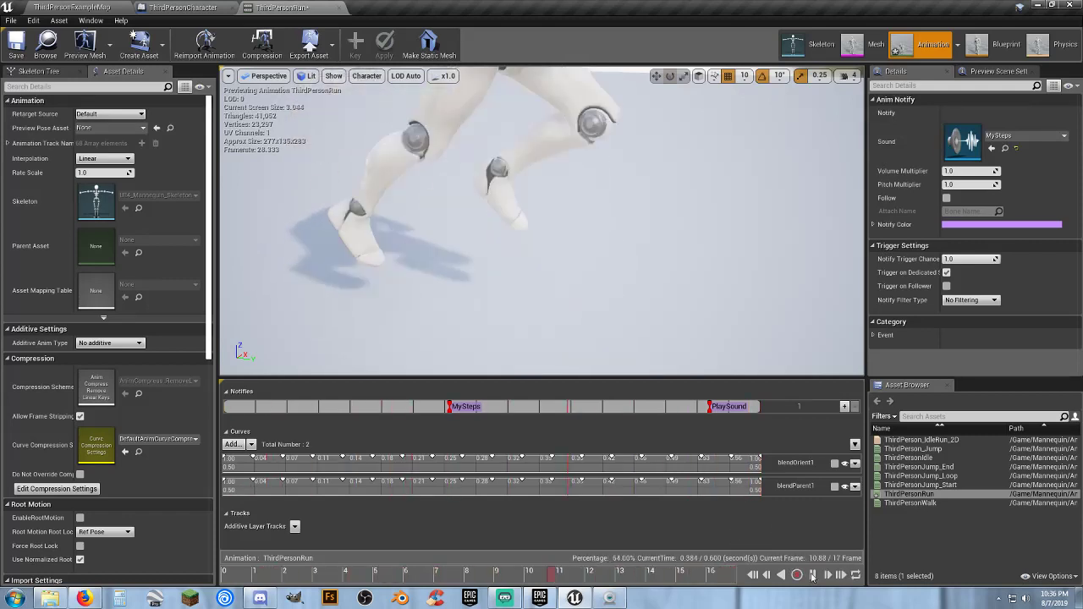
{"action": "left_click", "coordinate": [785, 573]}
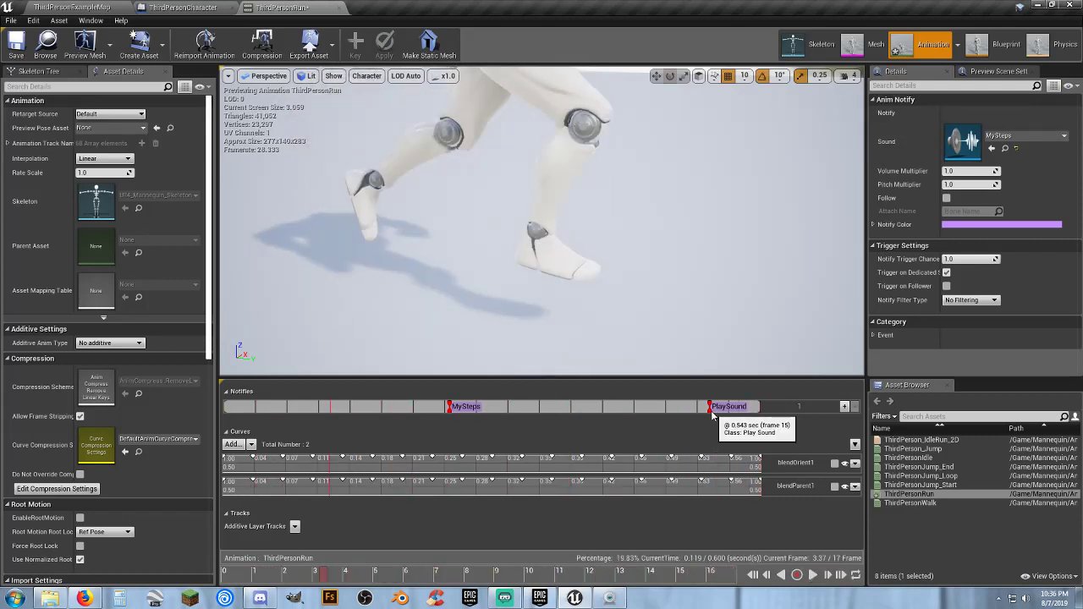
Assign the MySteps sound cue to the second Play Sound notify near the end of the run animation
{"action": "left_click", "coordinate": [1004, 137]}
{"action": "type", "text": ",u"}
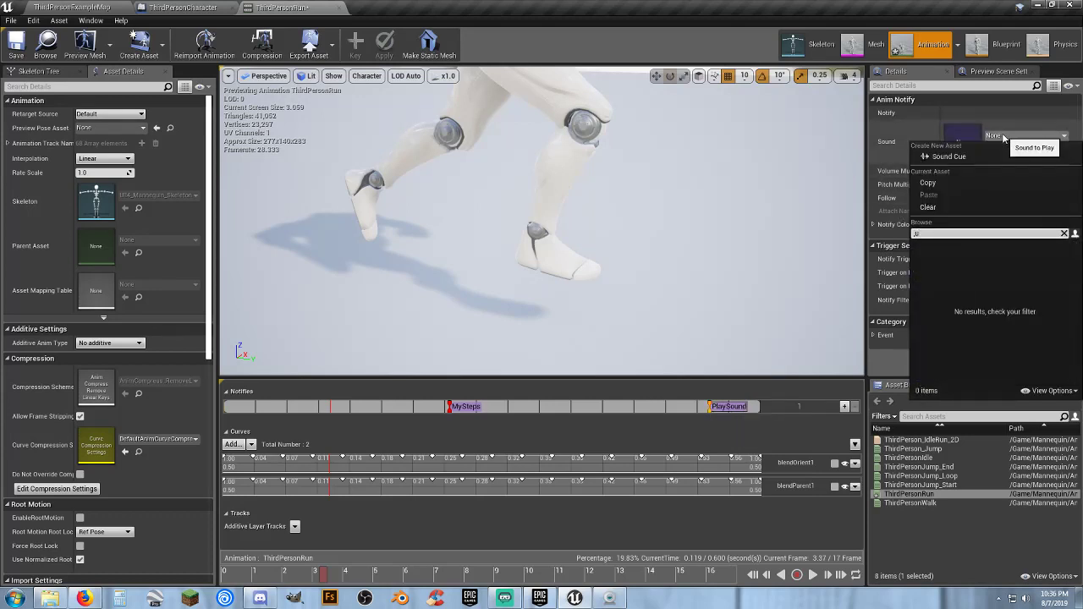
{"action": "key", "text": "BackSpace"}
{"action": "type", "text": "my"}
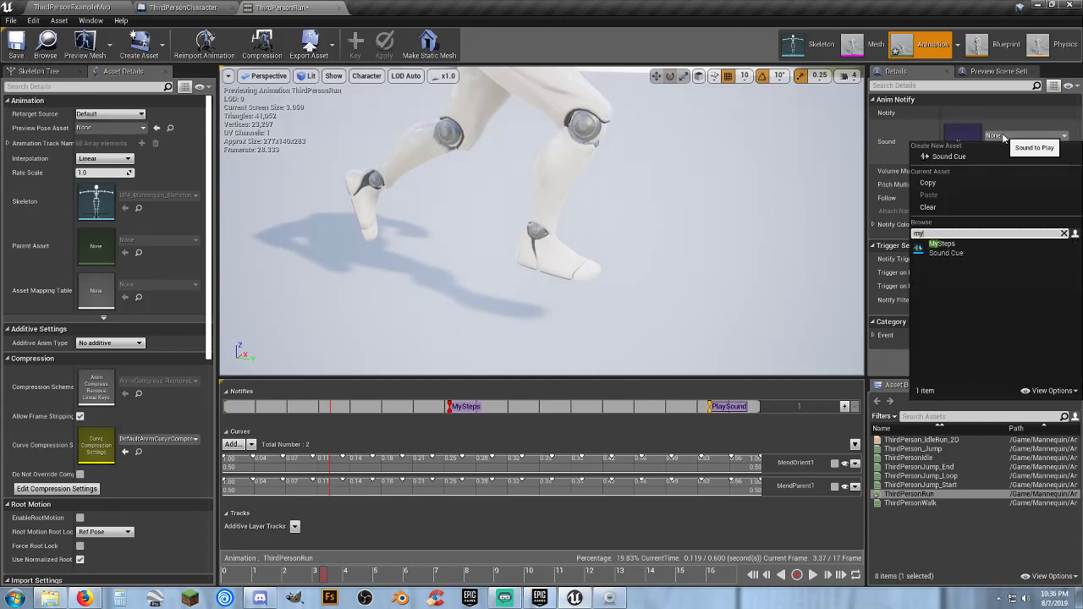
{"action": "left_click", "coordinate": [977, 245]}
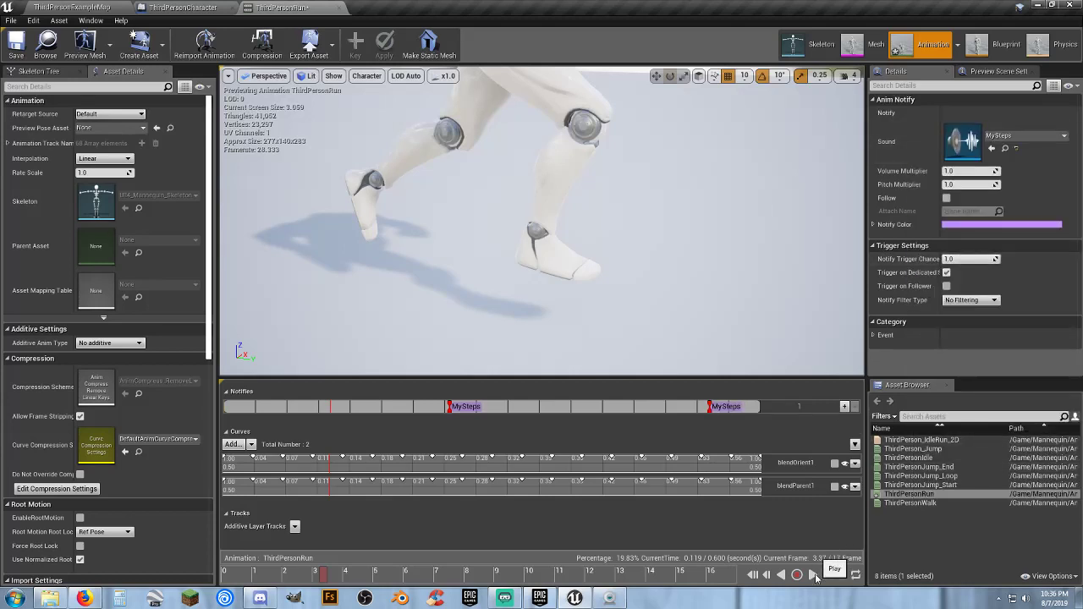
Play the ThirdPersonRun animation and watch the whole character run to check the timing of both footstep notifies
{"action": "left_click", "coordinate": [813, 575]}
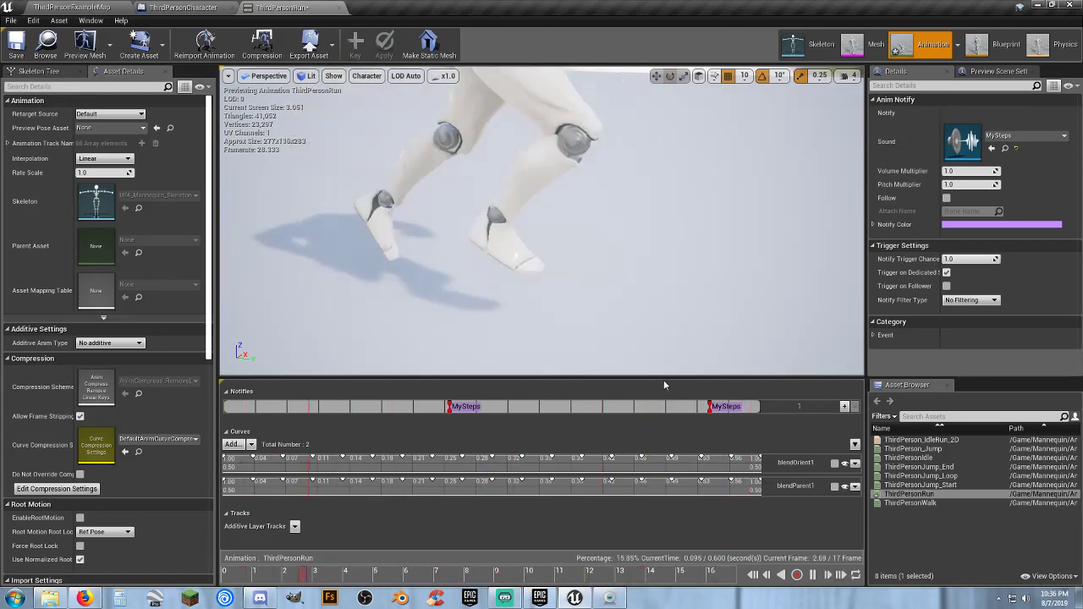
{"action": "right_click_drag", "start_coordinate": [651, 268], "coordinate": [578, 174]}
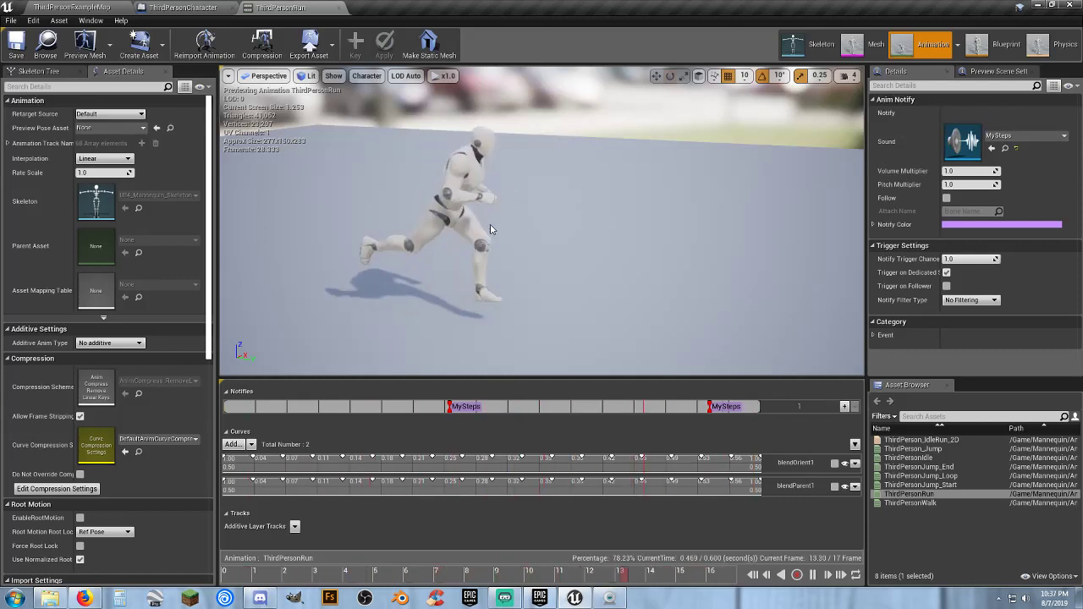
{"action": "right_click_drag", "start_coordinate": [504, 230], "coordinate": [453, 205]}
{"action": "key", "text": "w"}
{"action": "key", "text": "s"}
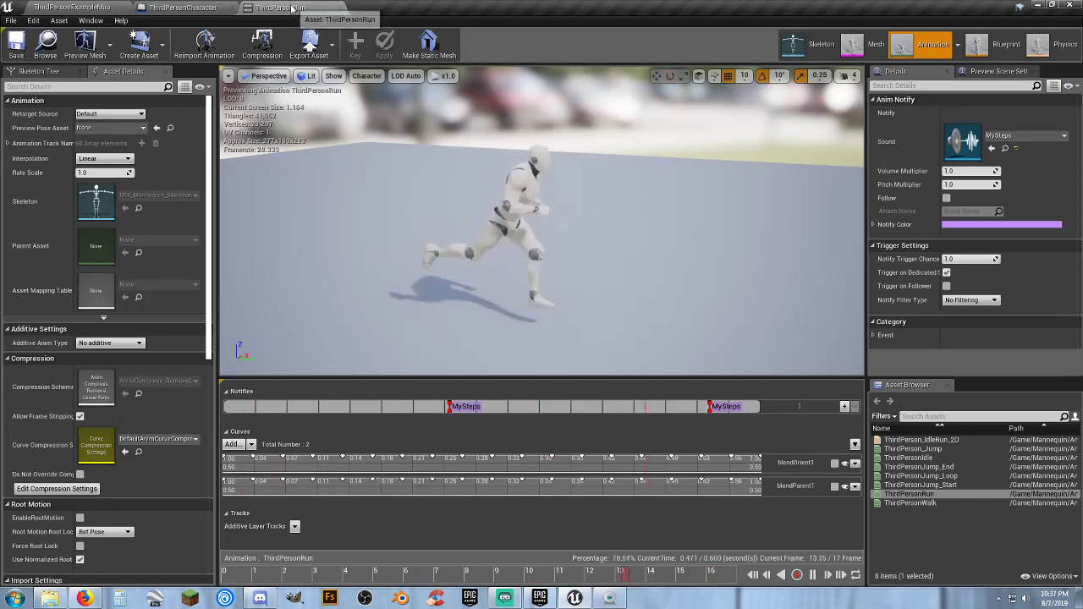
Close the ThirdPersonRun animation and open the ThirdPersonJump_End animation from the Animations folder
{"action": "left_click", "coordinate": [340, 9]}
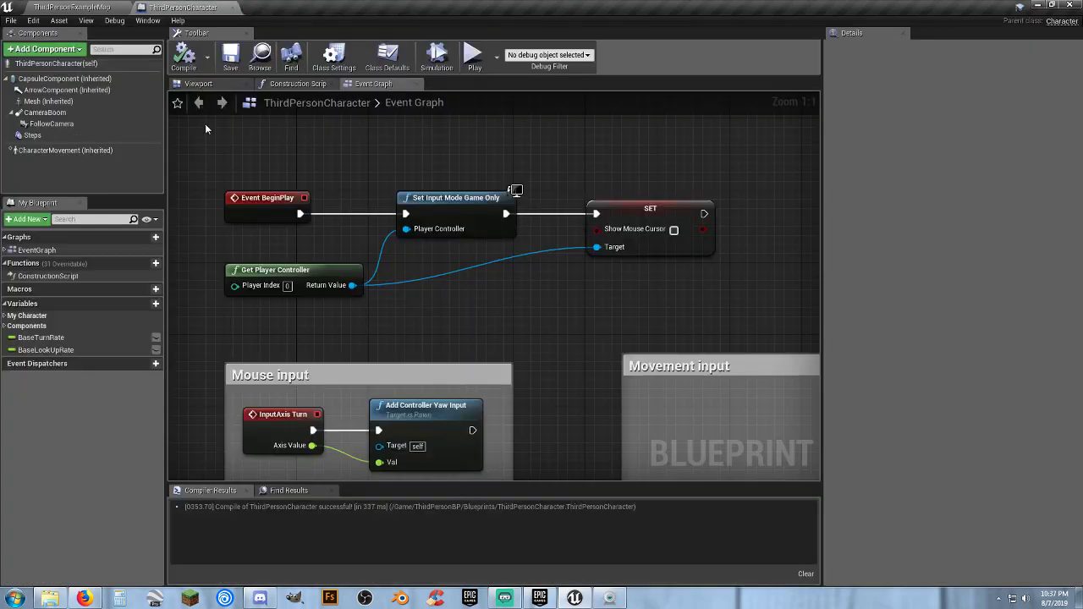
{"action": "left_click", "coordinate": [99, 7]}
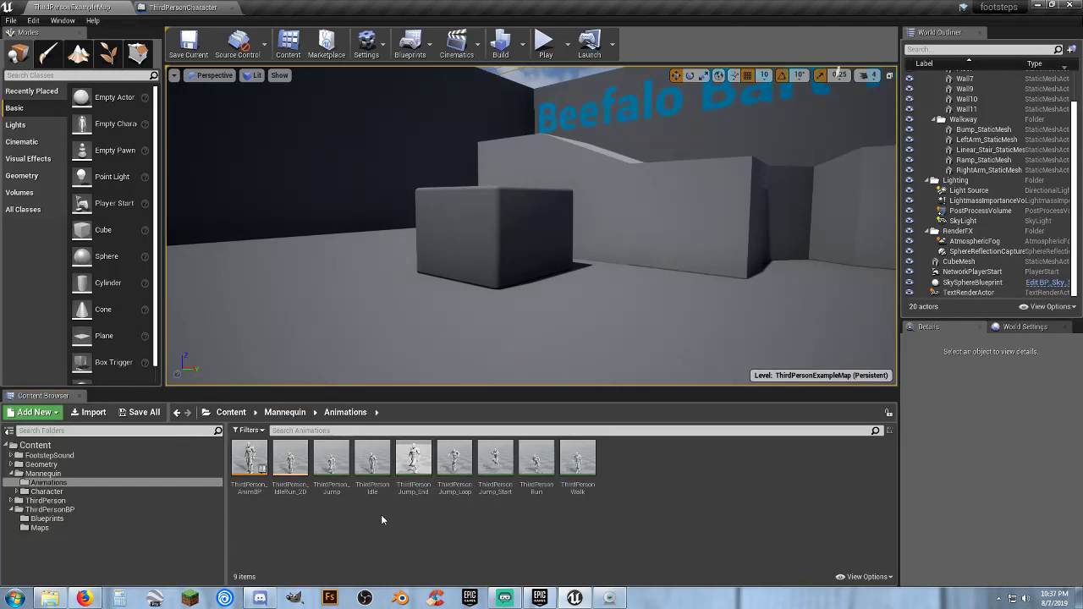
{"action": "double_click", "coordinate": [427, 499]}
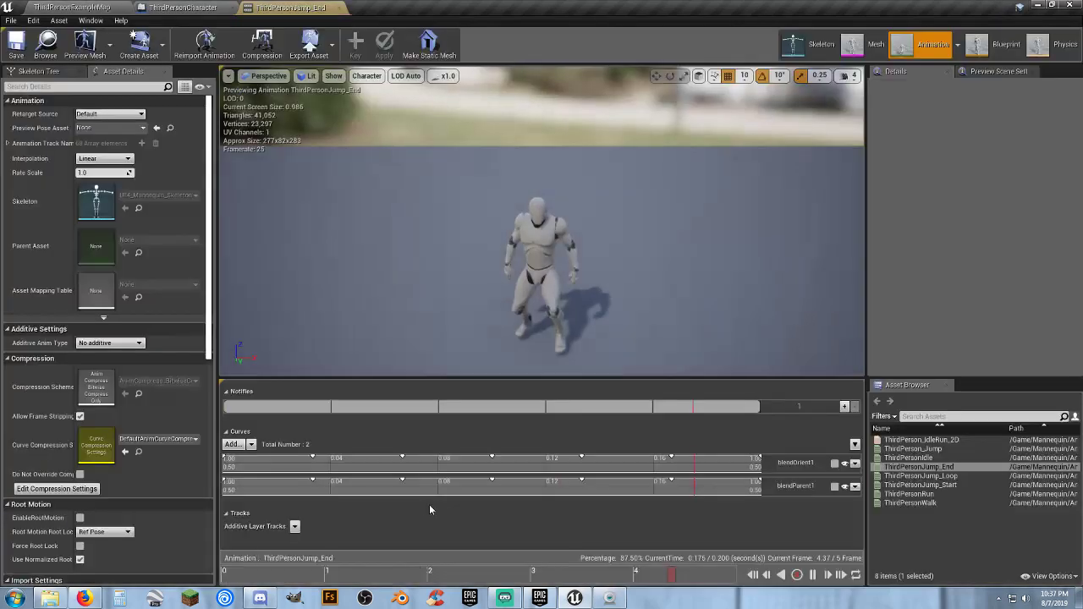
Pause the jump landing animation, scrub to about frame 2.3, and add a Play Sound notify there
{"action": "left_click", "coordinate": [812, 575]}
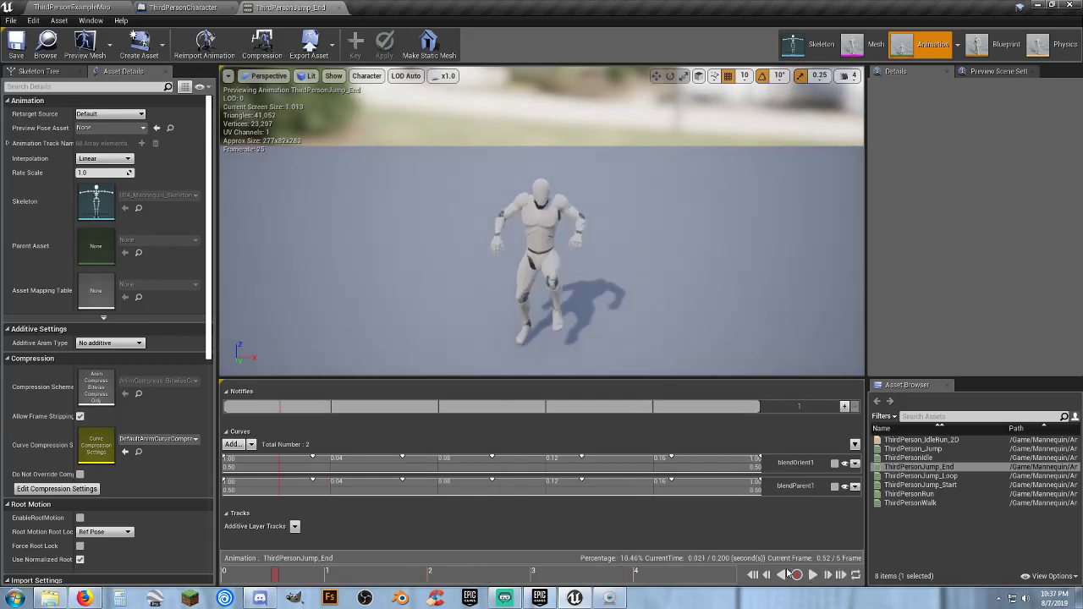
{"action": "left_click_drag", "start_coordinate": [279, 577], "coordinate": [430, 593]}
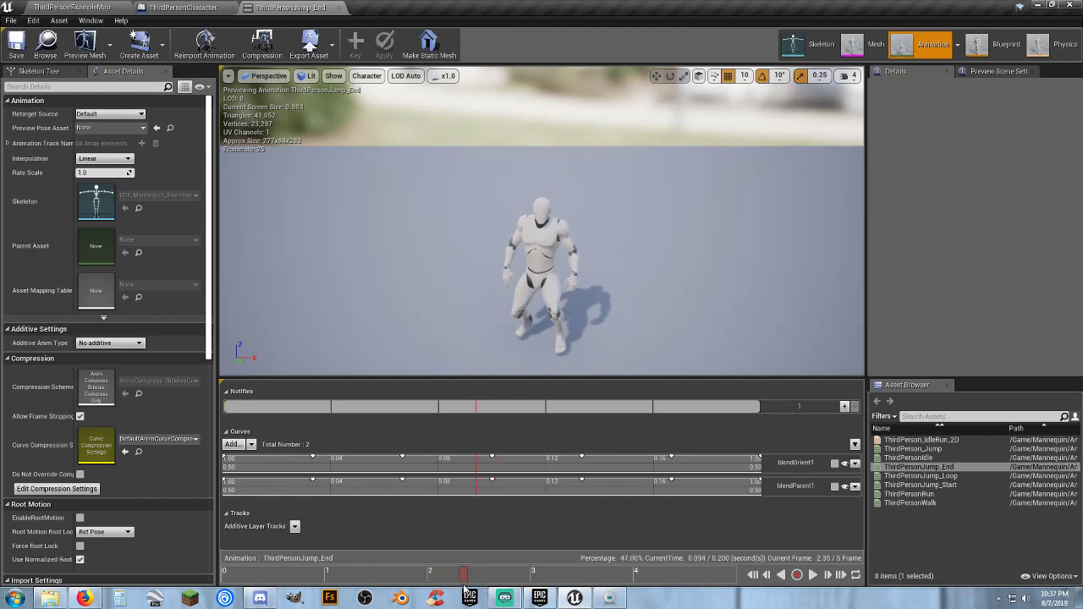
{"action": "right_click", "coordinate": [474, 410]}
{"action": "mouse_move", "coordinate": [500, 421]}
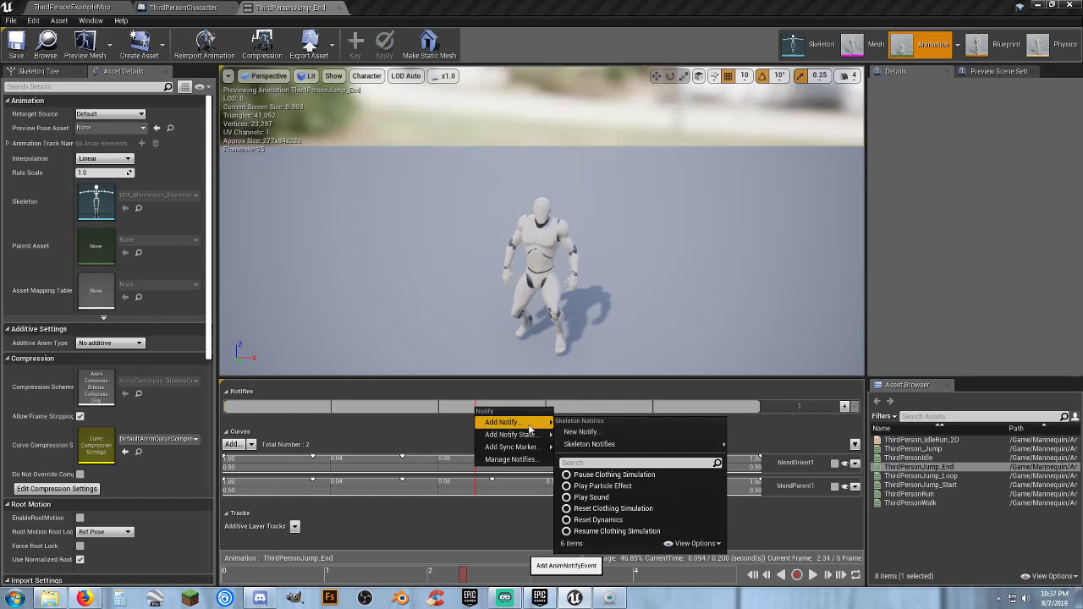
{"action": "left_click", "coordinate": [600, 498]}
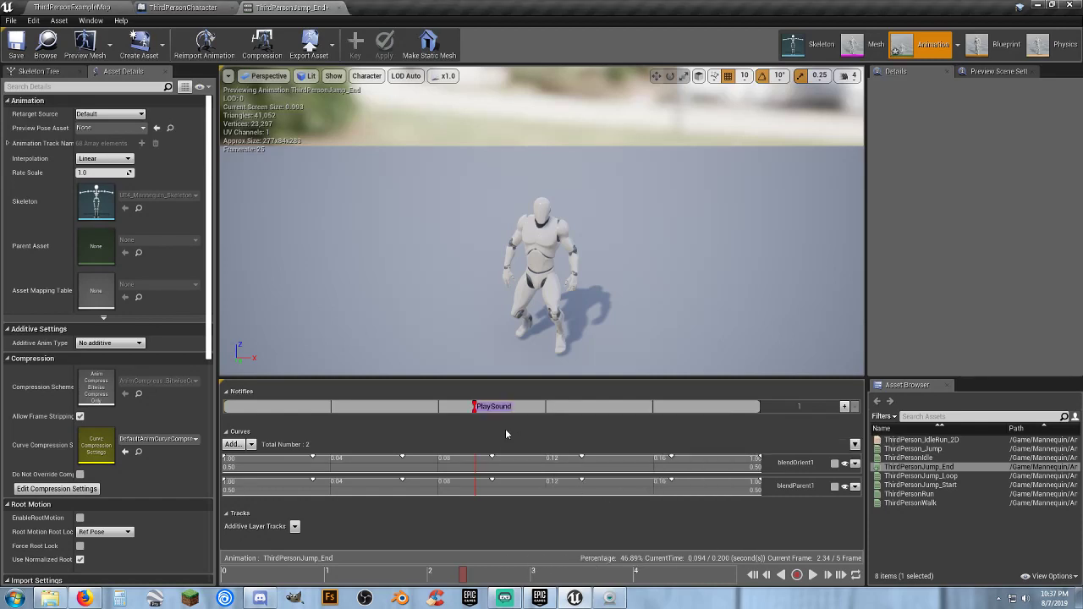
Assign the MySteps sound cue to the Play Sound notify in the ThirdPersonJump_End animation
{"action": "left_click", "coordinate": [474, 409]}
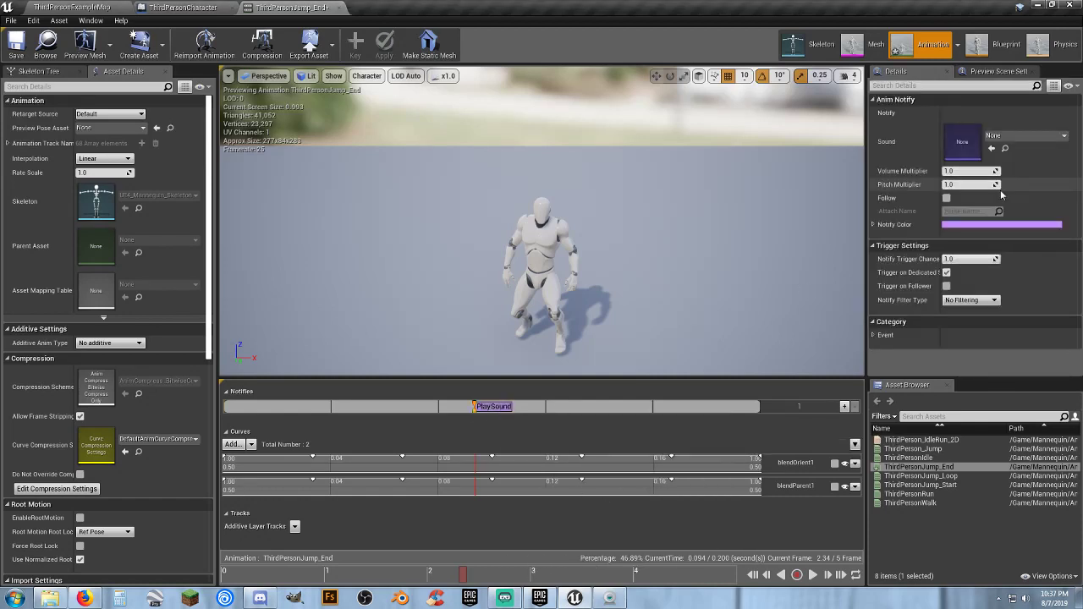
{"action": "left_click", "coordinate": [1032, 137]}
{"action": "type", "text": "m"}
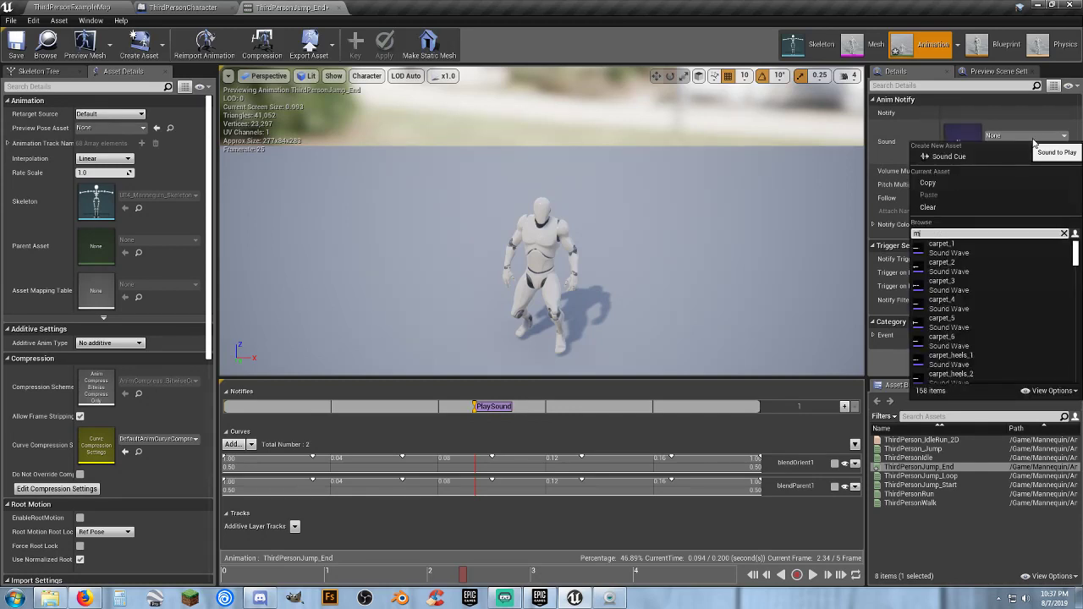
{"action": "type", "text": "y"}
{"action": "left_click", "coordinate": [1012, 242]}
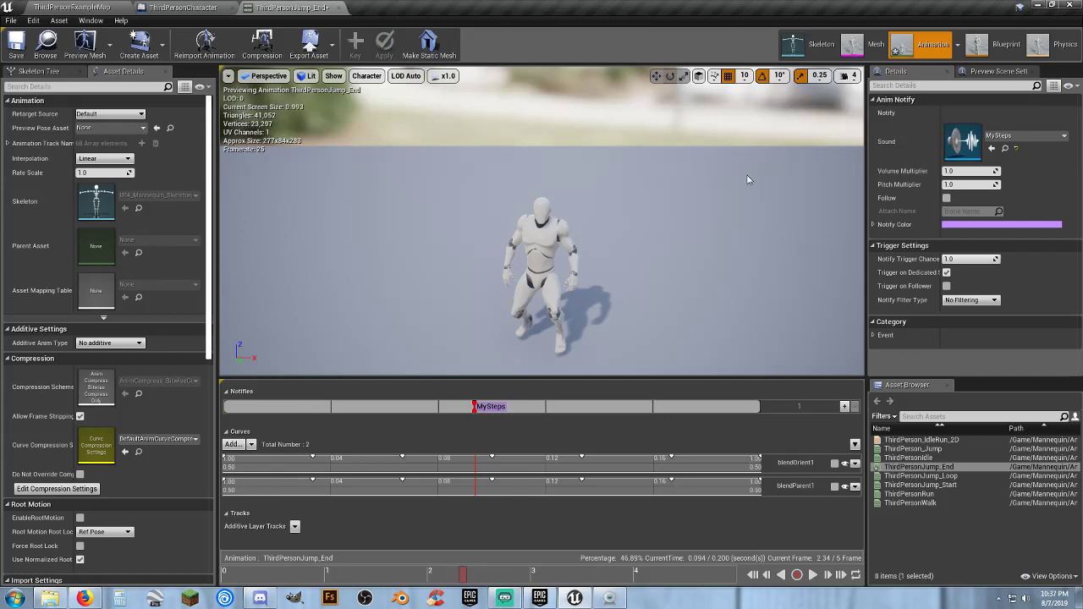
Play the jump landing animation to check the timing of its MySteps notify, and close the ThirdPersonJump_End editor
{"action": "left_click", "coordinate": [814, 575]}
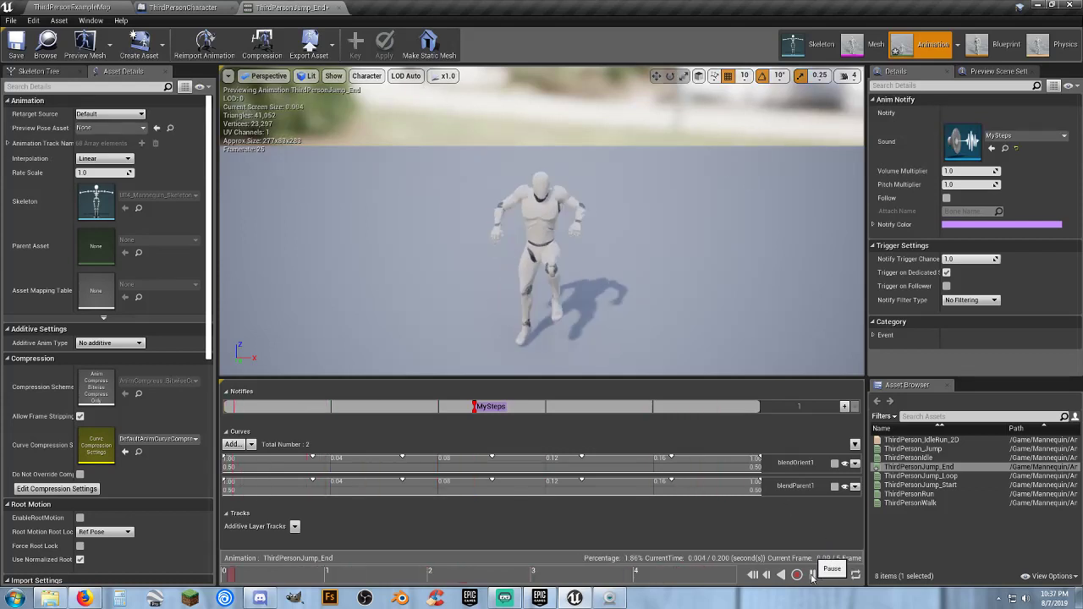
{"action": "left_click", "coordinate": [812, 575]}
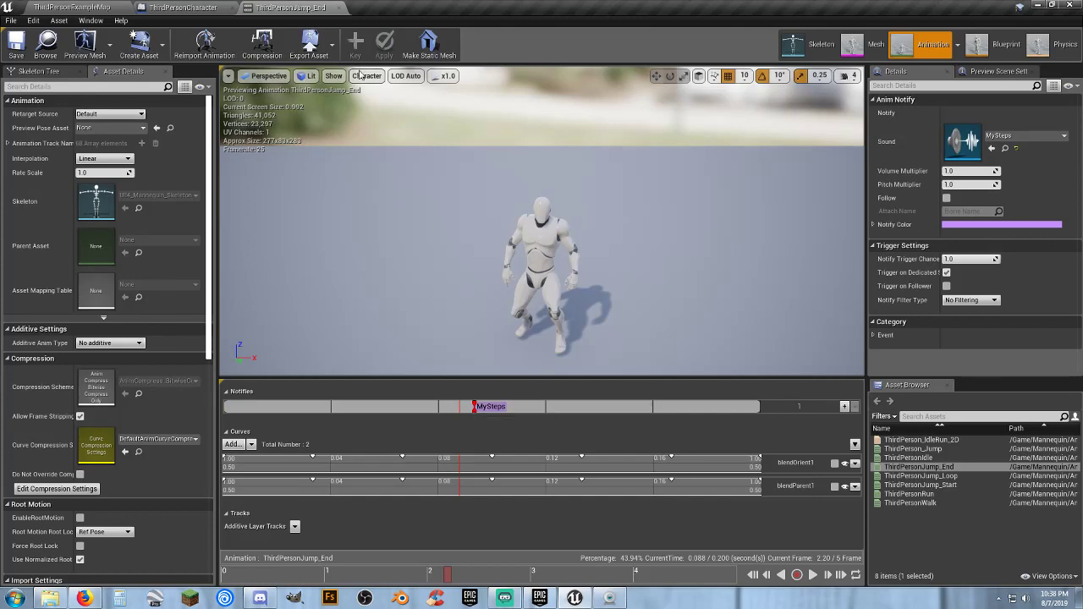
{"action": "left_click", "coordinate": [339, 9]}
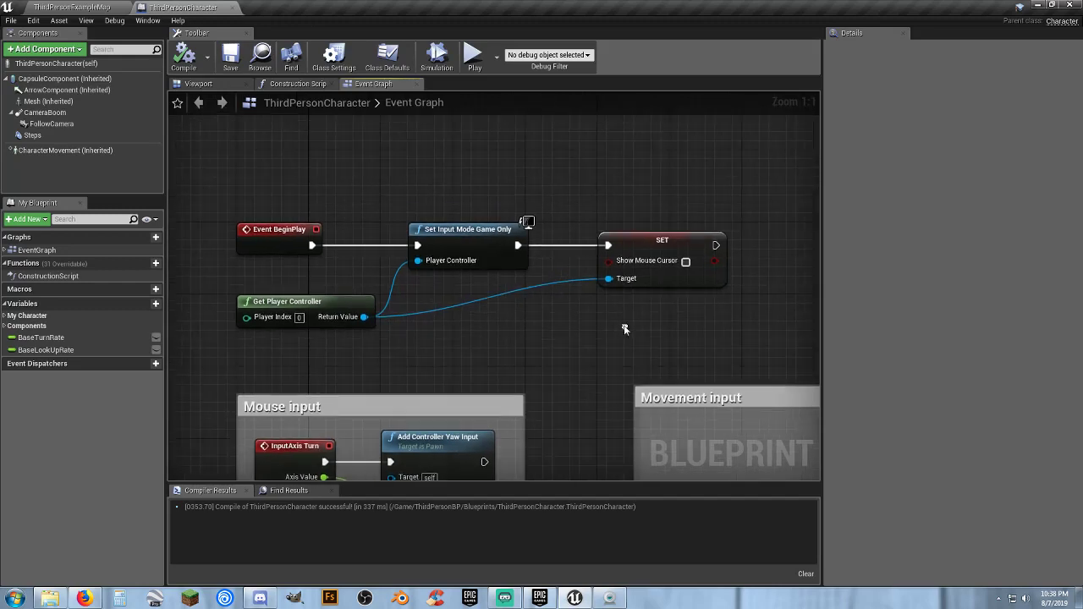
Open ThirdPerson_AnimBP from the Animations folder, go up to its Default state machine, and close the JumpStart transition rule graph
{"action": "left_click", "coordinate": [83, 9]}
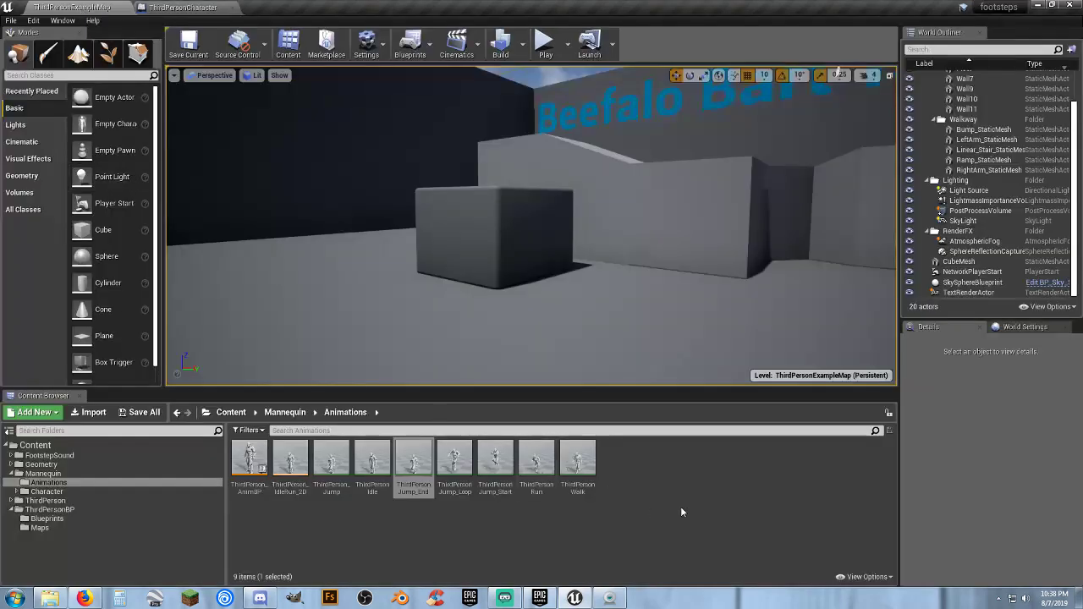
{"action": "double_click", "coordinate": [249, 461]}
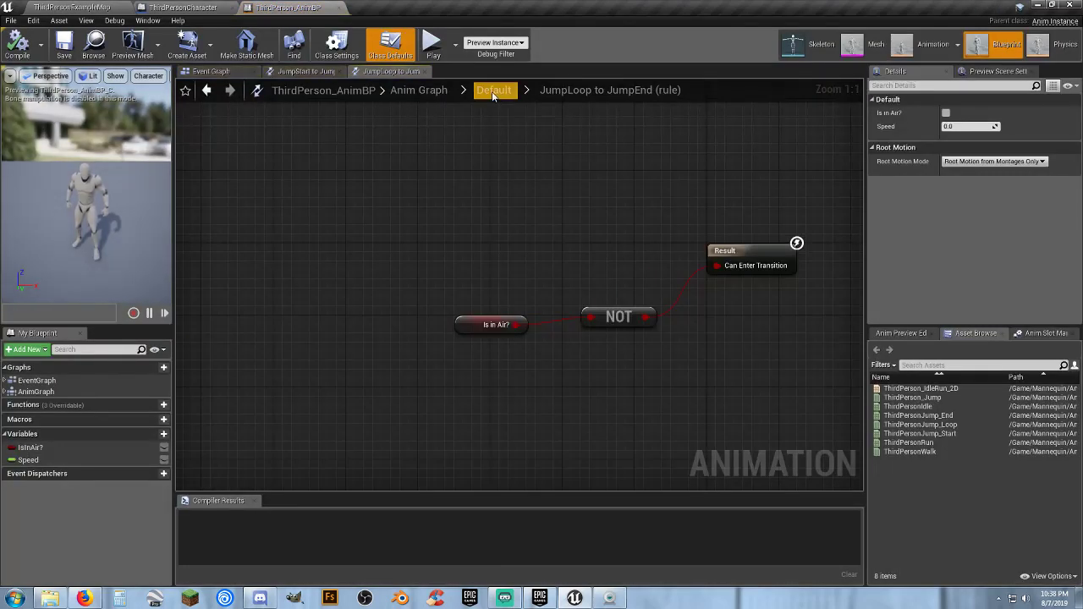
{"action": "left_click", "coordinate": [493, 91]}
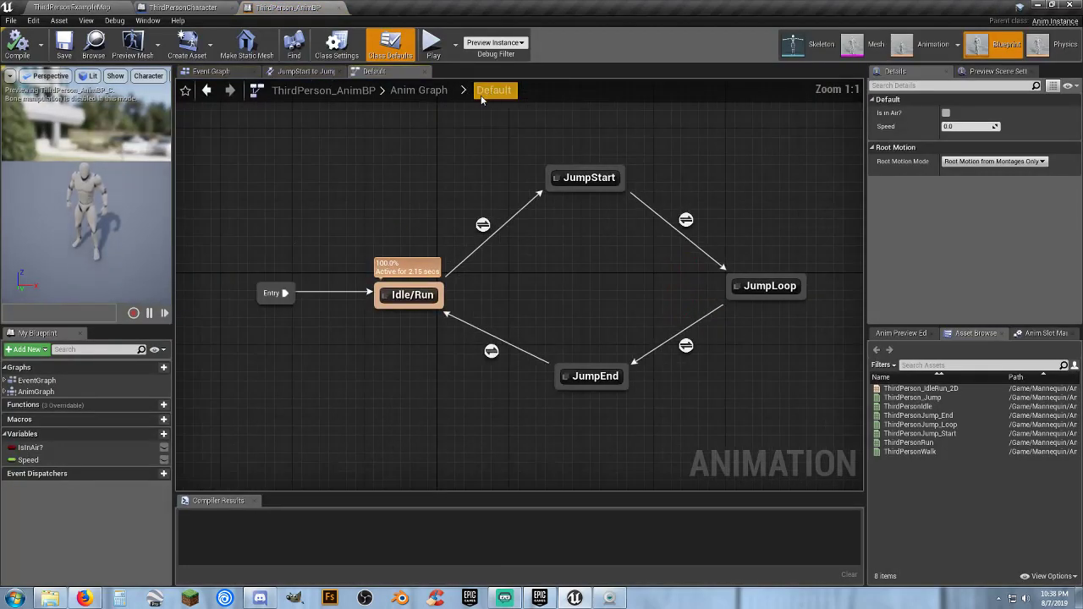
{"action": "left_click", "coordinate": [340, 72]}
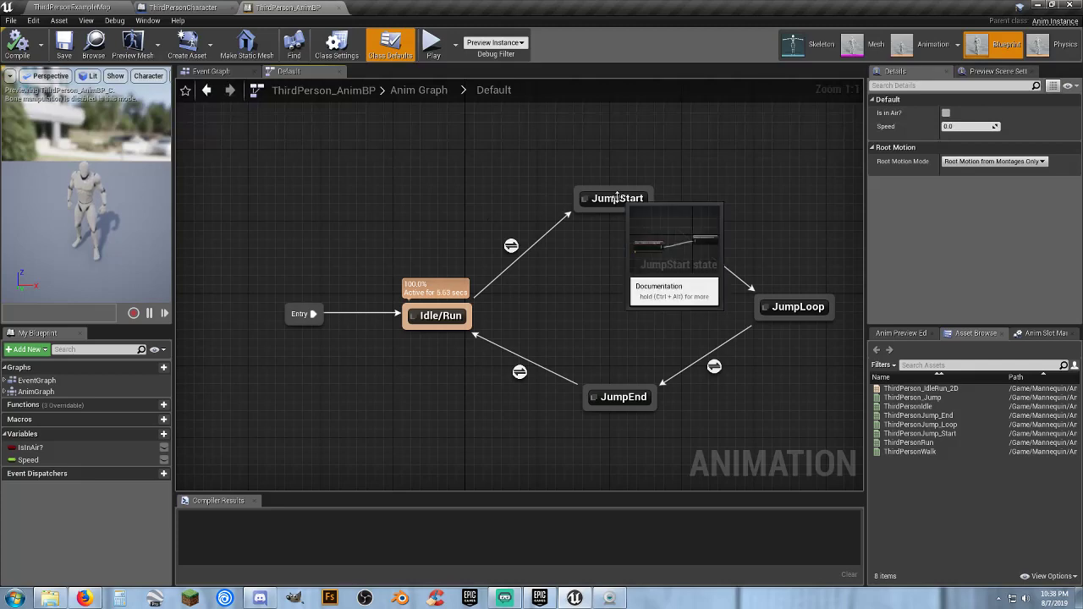
Look over the Event Graph of ThirdPerson_AnimBP and compile the animation blueprint
{"action": "left_click", "coordinate": [214, 72]}
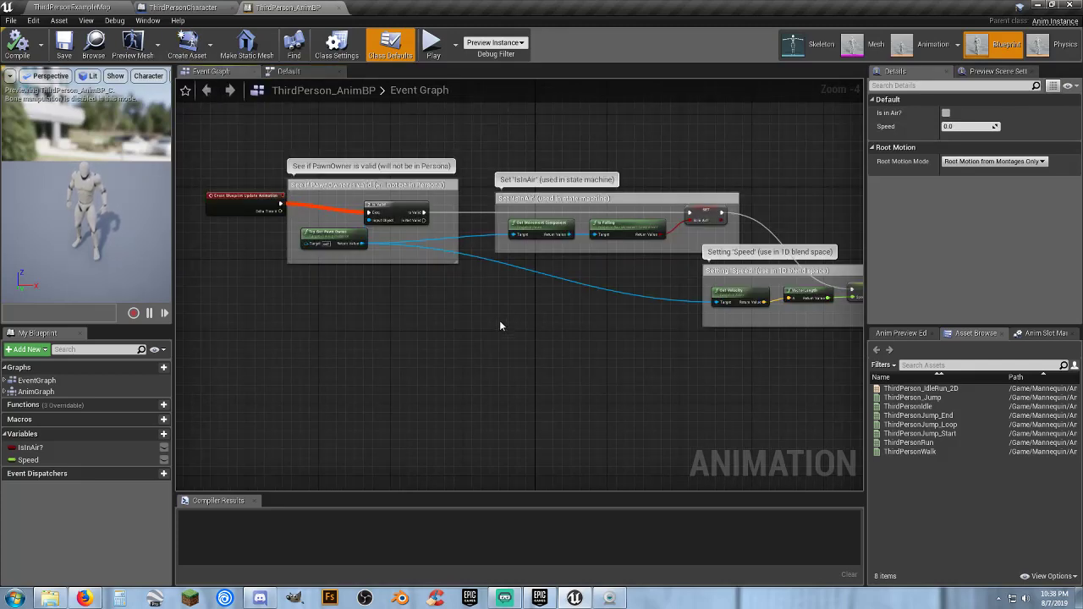
{"action": "right_click_drag", "start_coordinate": [499, 325], "coordinate": [463, 316]}
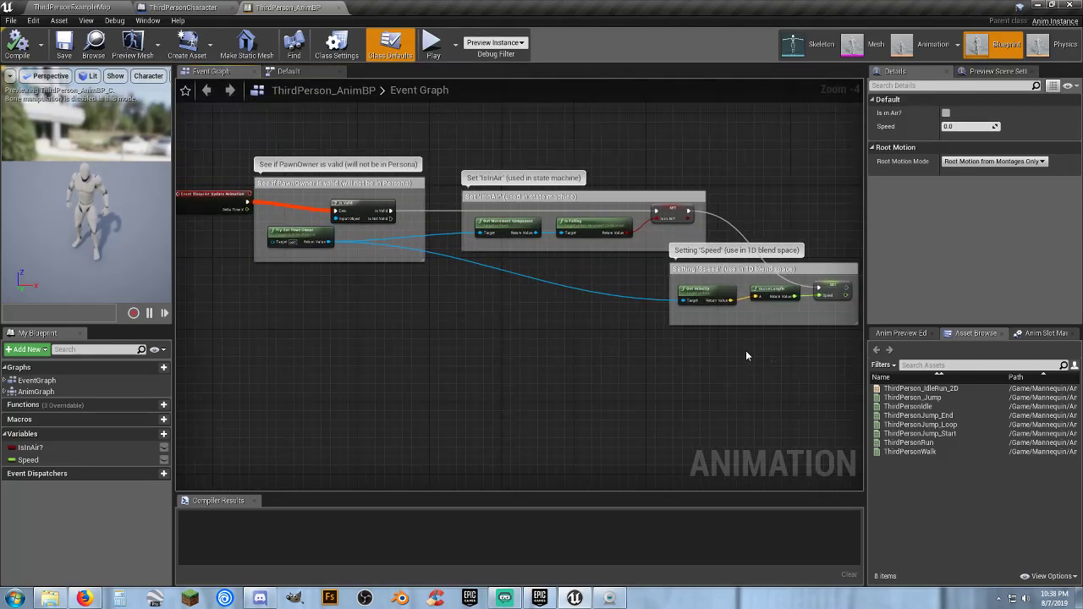
{"action": "left_click_drag", "start_coordinate": [745, 351], "coordinate": [274, 172]}
{"action": "left_click", "coordinate": [258, 282]}
{"action": "right_click_drag", "start_coordinate": [268, 300], "coordinate": [348, 347]}
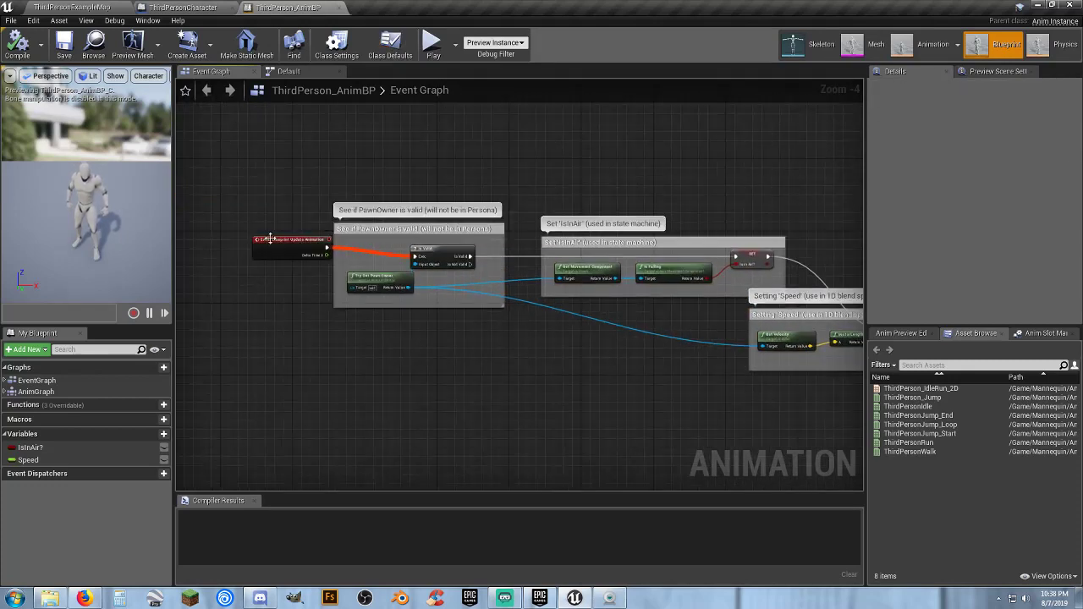
{"action": "left_click", "coordinate": [17, 44]}
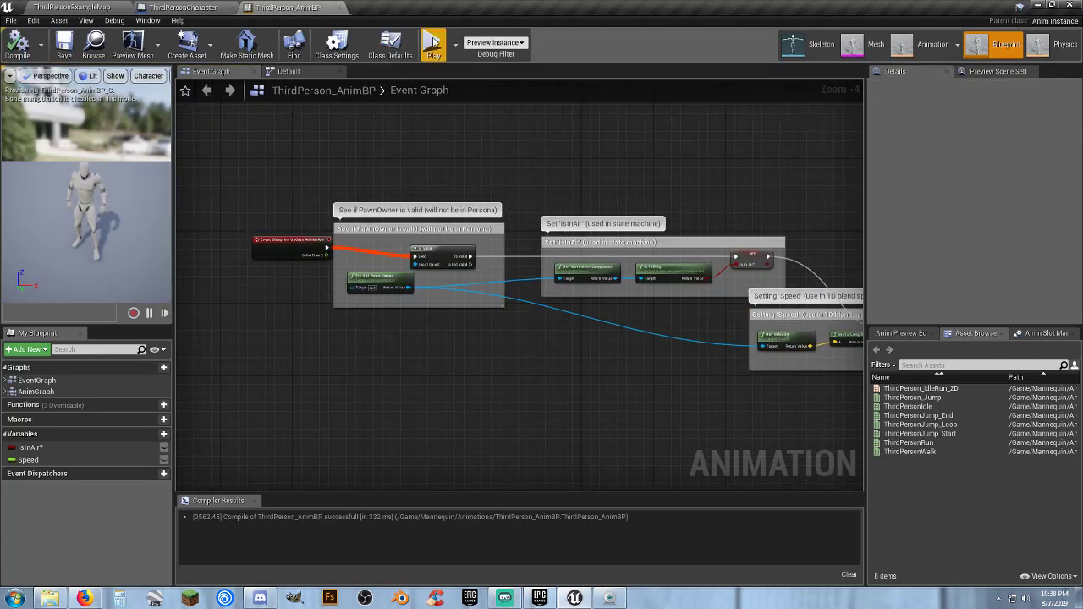
Close both open blueprint editors and load FootstepsSoundExampleMap from the FootstepSound Maps folder
{"action": "left_click", "coordinate": [215, 7]}
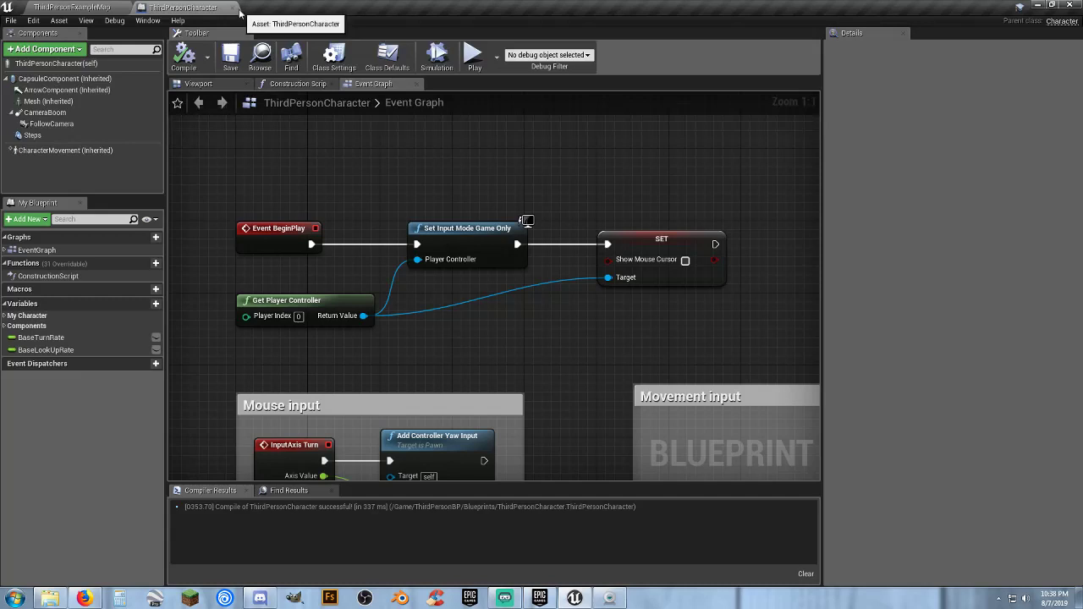
{"action": "left_click", "coordinate": [230, 8]}
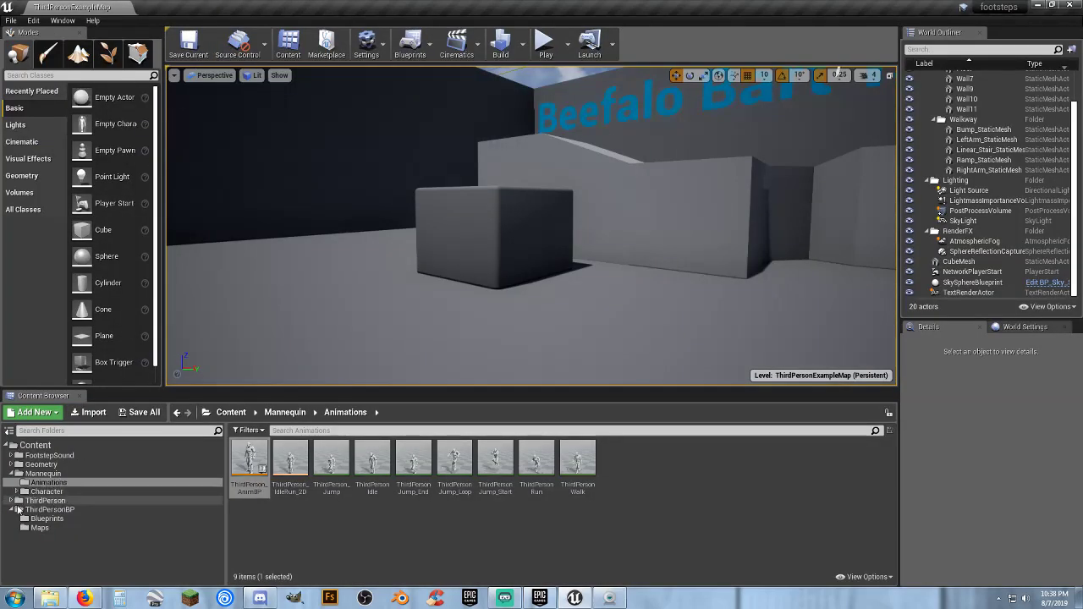
{"action": "left_click", "coordinate": [15, 456]}
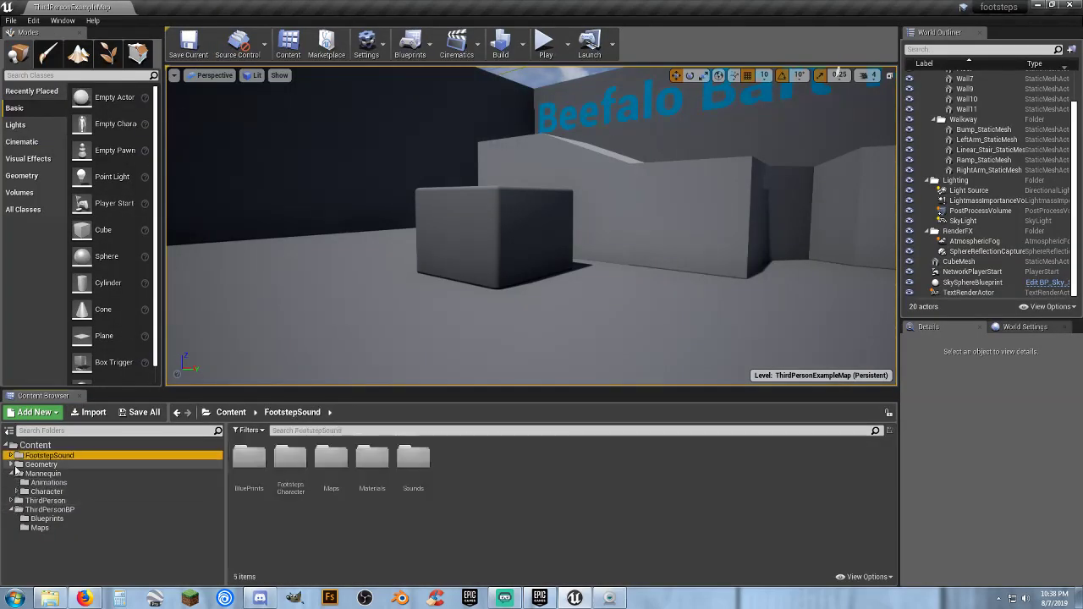
{"action": "left_click", "coordinate": [11, 455]}
{"action": "left_click", "coordinate": [38, 482]}
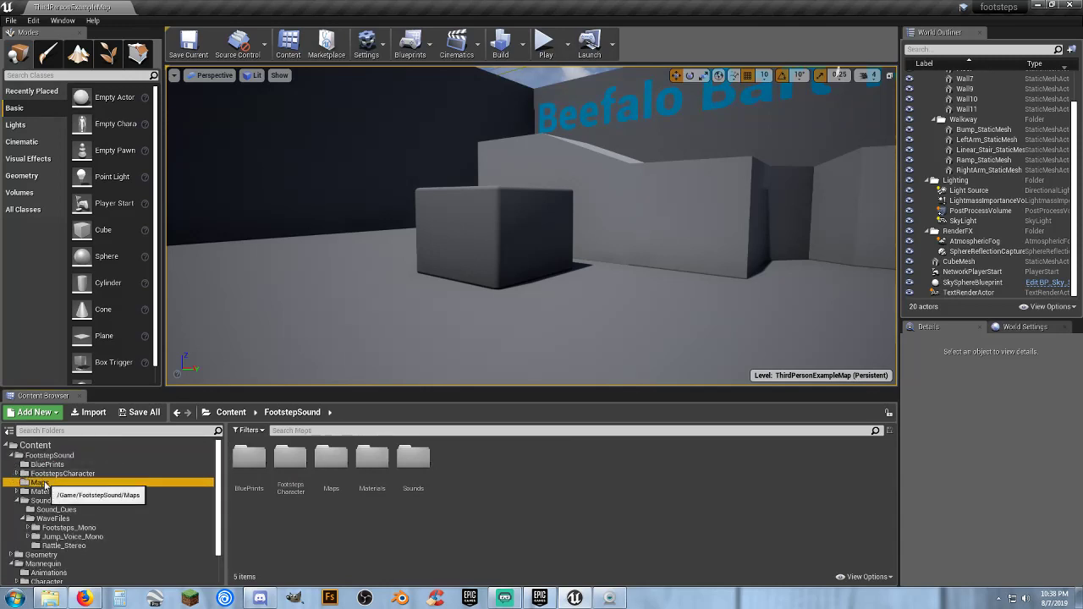
{"action": "left_click", "coordinate": [248, 498]}
{"action": "double_click", "coordinate": [247, 495]}
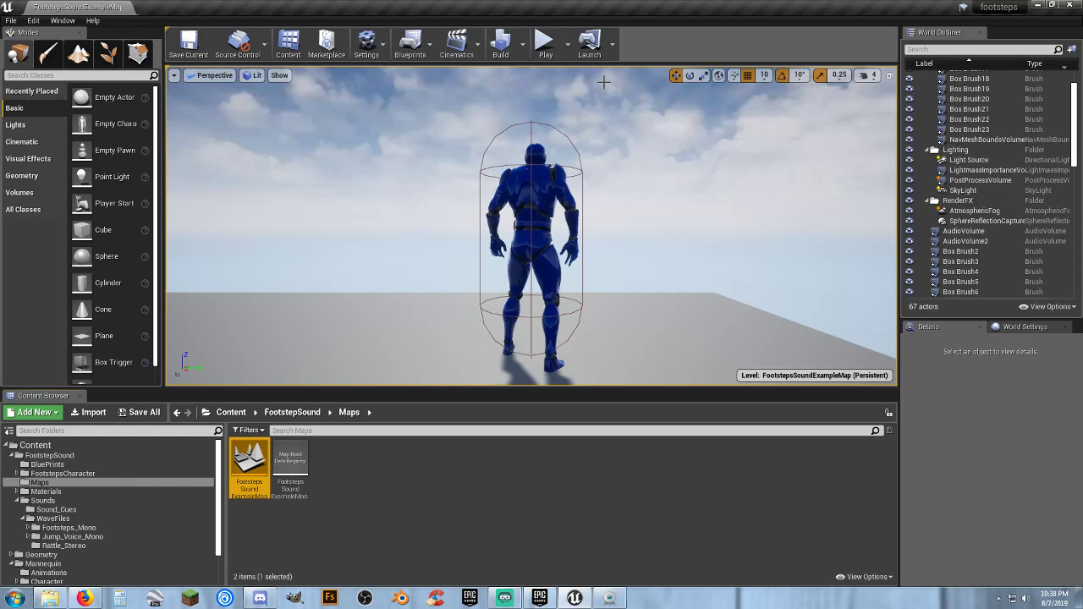
Play the footsteps example map, walk the character through it to the reverb zone, and stop the play session
{"action": "left_click", "coordinate": [545, 43]}
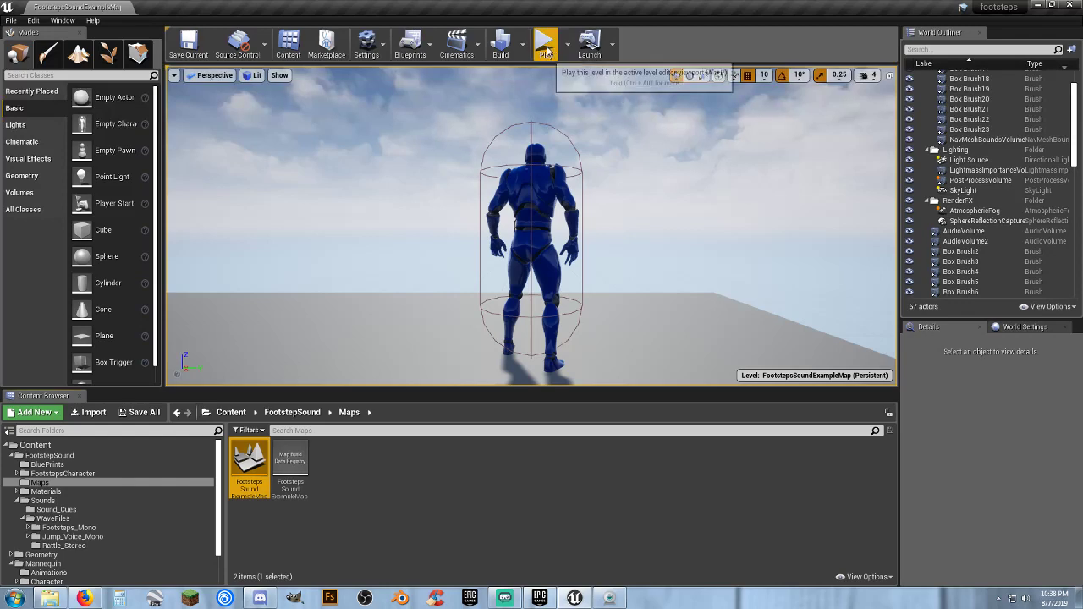
{"action": "key", "text": "w"}
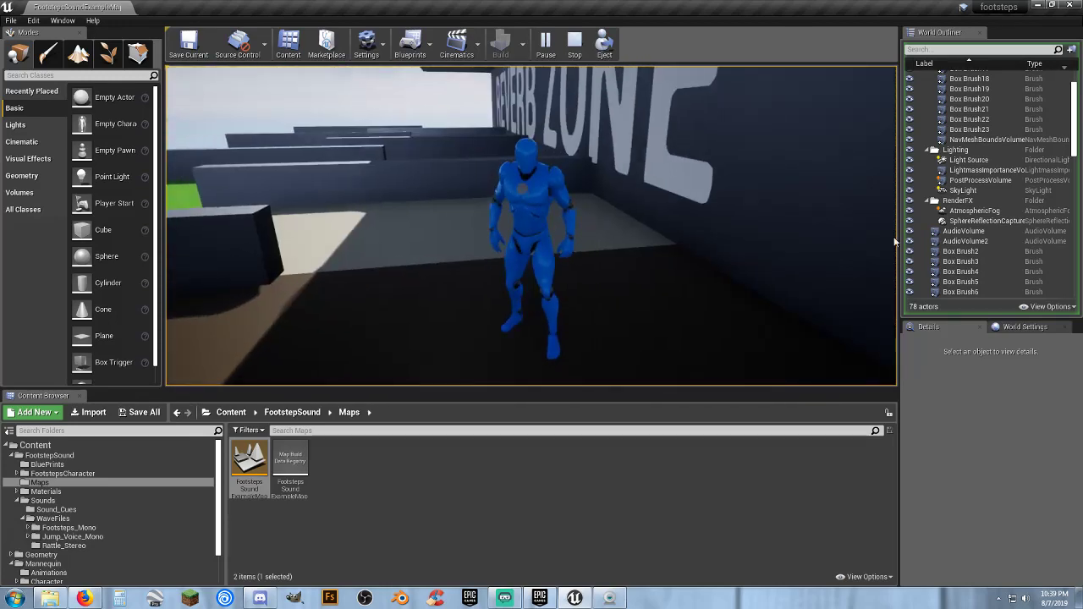
{"action": "key", "text": "Escape"}
{"action": "left_click", "coordinate": [438, 484]}
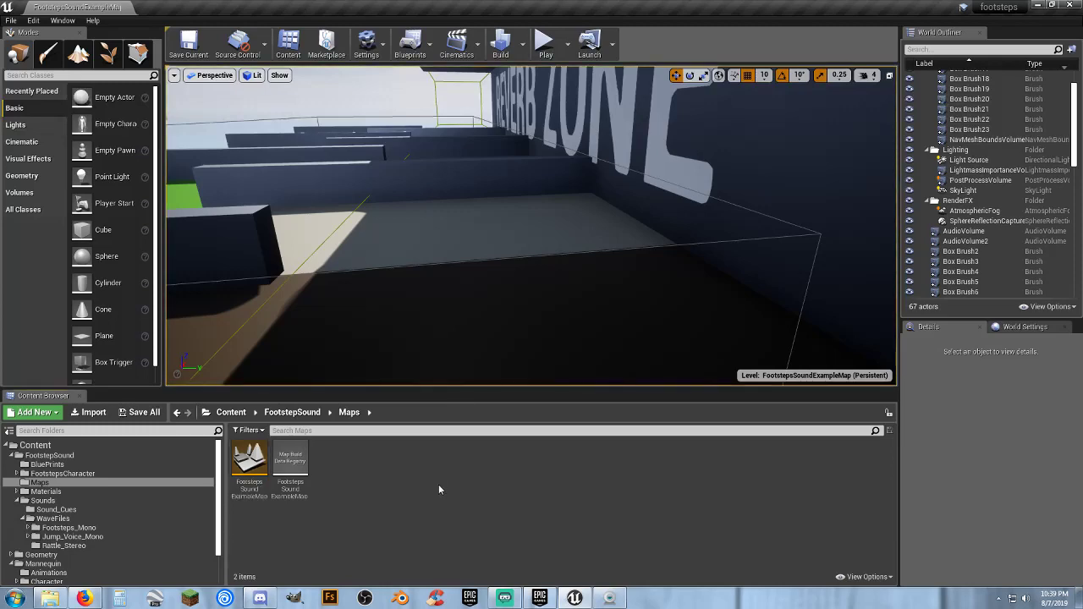
Switch to the Epic Games Launcher and look over the free-for-the-month Marketplace products
{"action": "left_click", "coordinate": [539, 598]}
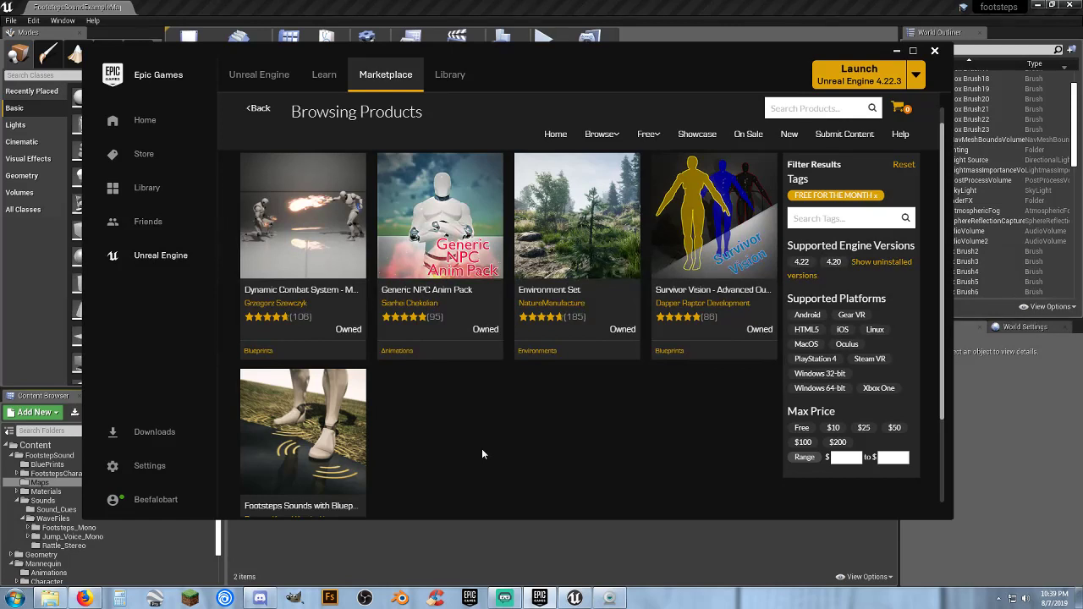
{"action": "scroll", "coordinate": [457, 431], "scroll_direction": "down", "scroll_amount": 2}
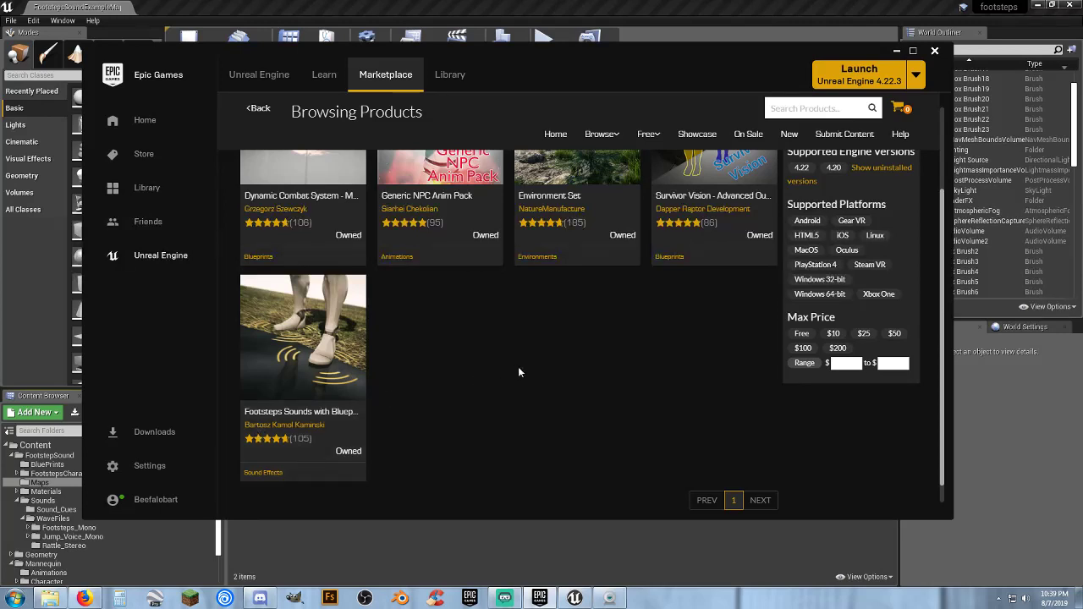
{"action": "scroll", "coordinate": [518, 372], "scroll_direction": "up", "scroll_amount": 3}
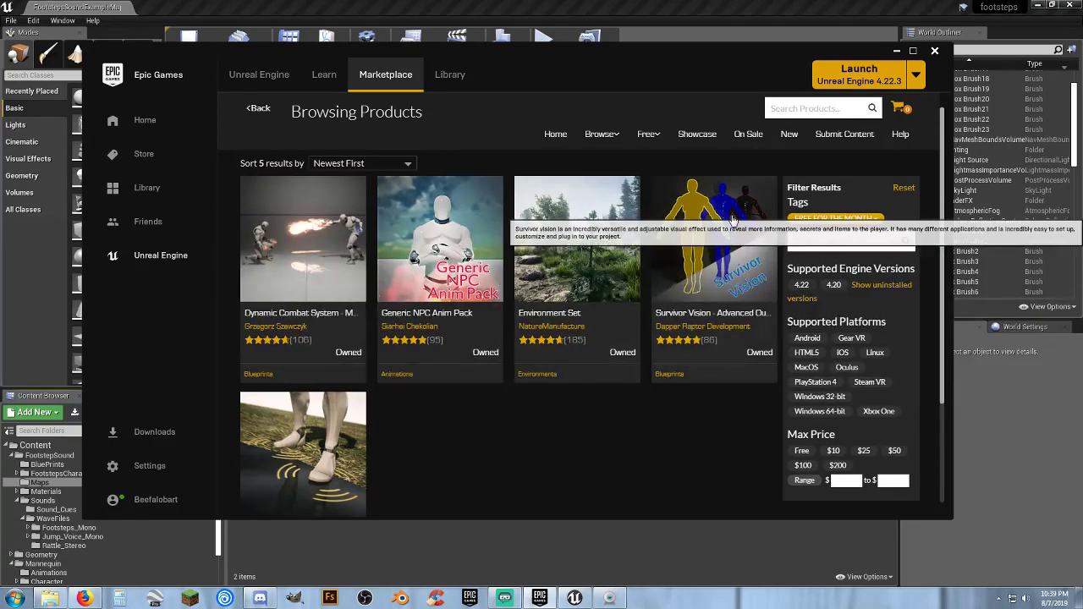
Open the Survivor Vision product page and examine its preview images, description and technical details
{"action": "left_click", "coordinate": [717, 293]}
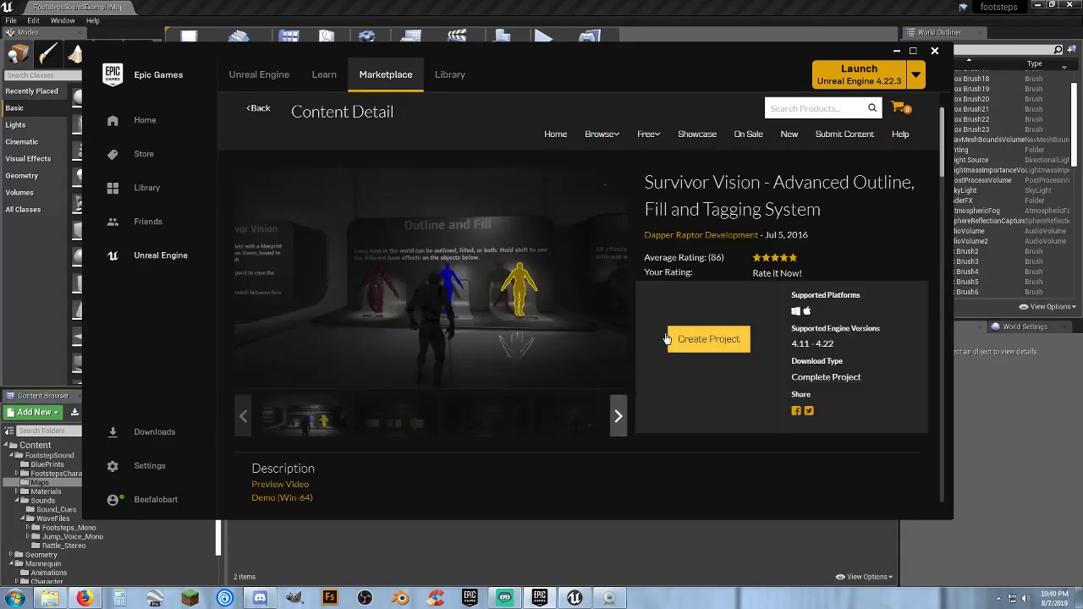
{"action": "scroll", "coordinate": [645, 299], "scroll_direction": "down", "scroll_amount": 1}
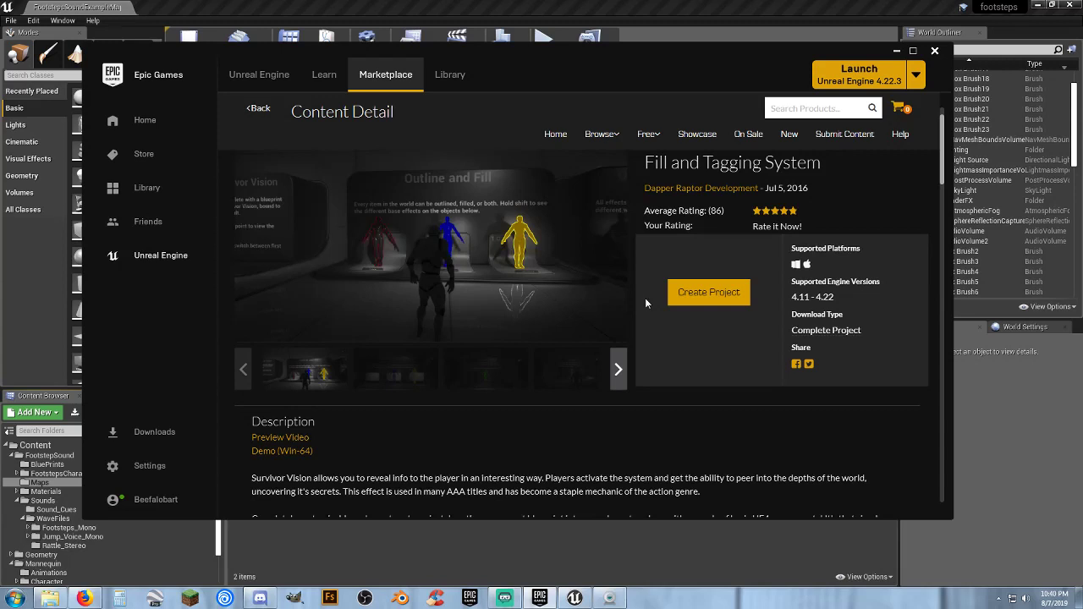
{"action": "left_click", "coordinate": [374, 389]}
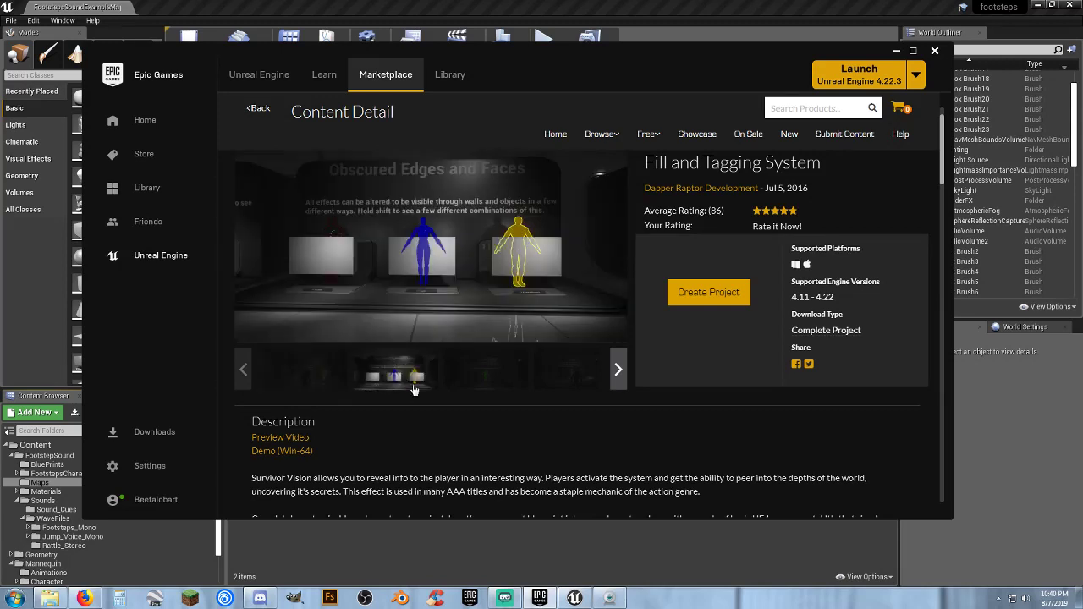
{"action": "left_click", "coordinate": [492, 379]}
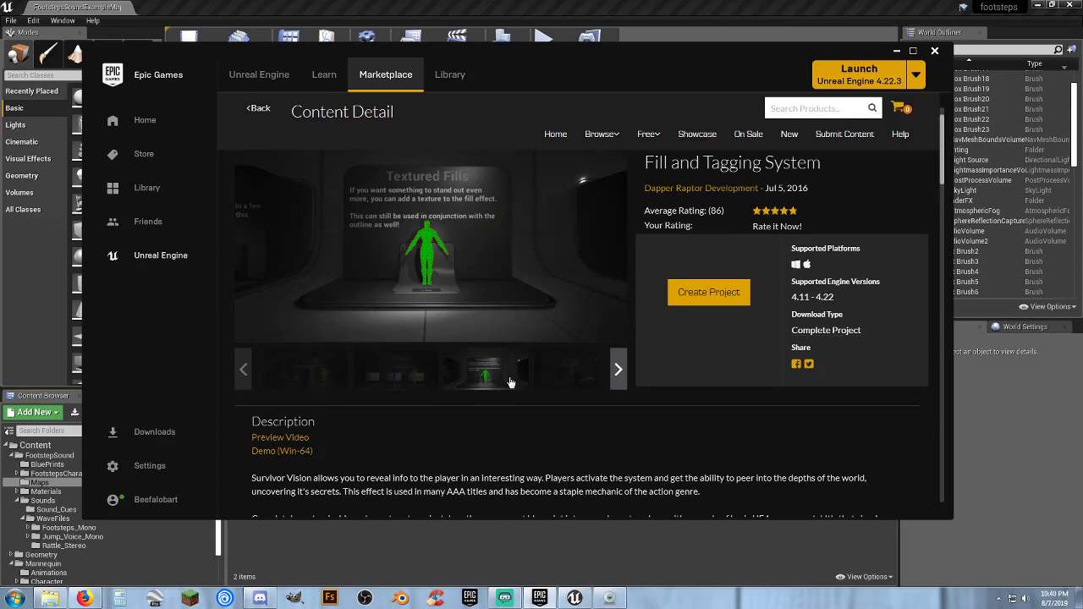
{"action": "left_click", "coordinate": [557, 377]}
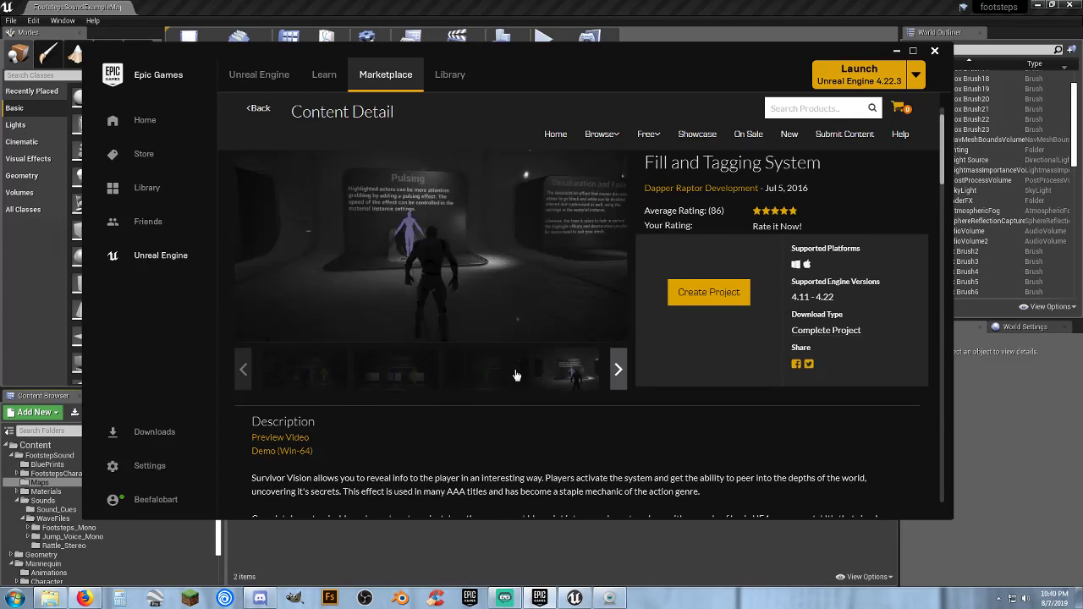
{"action": "scroll", "coordinate": [481, 362], "scroll_direction": "down", "scroll_amount": 2}
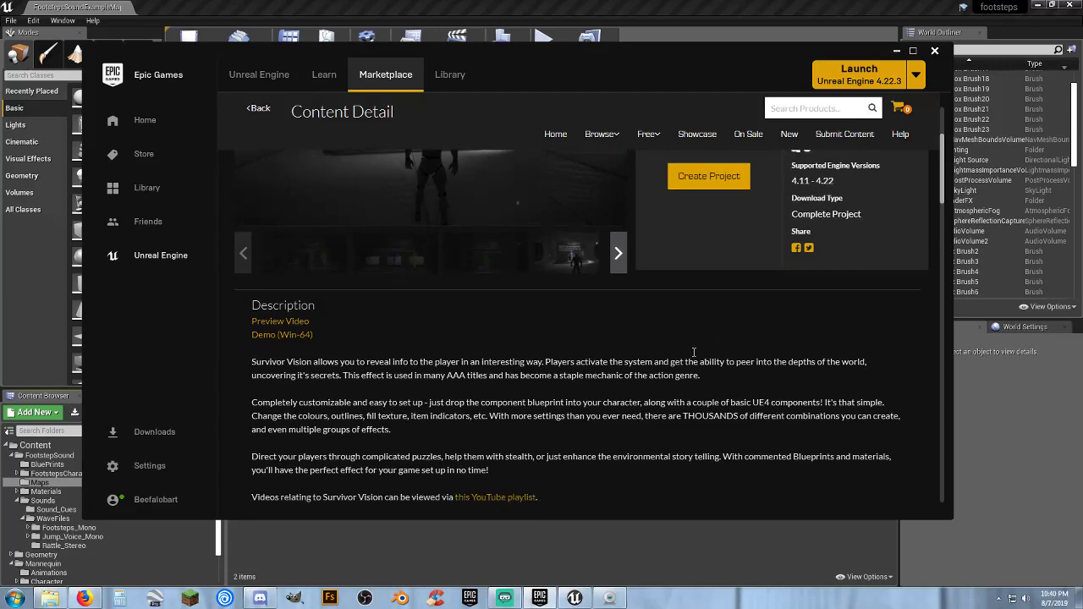
{"action": "scroll", "coordinate": [694, 352], "scroll_direction": "down", "scroll_amount": 4}
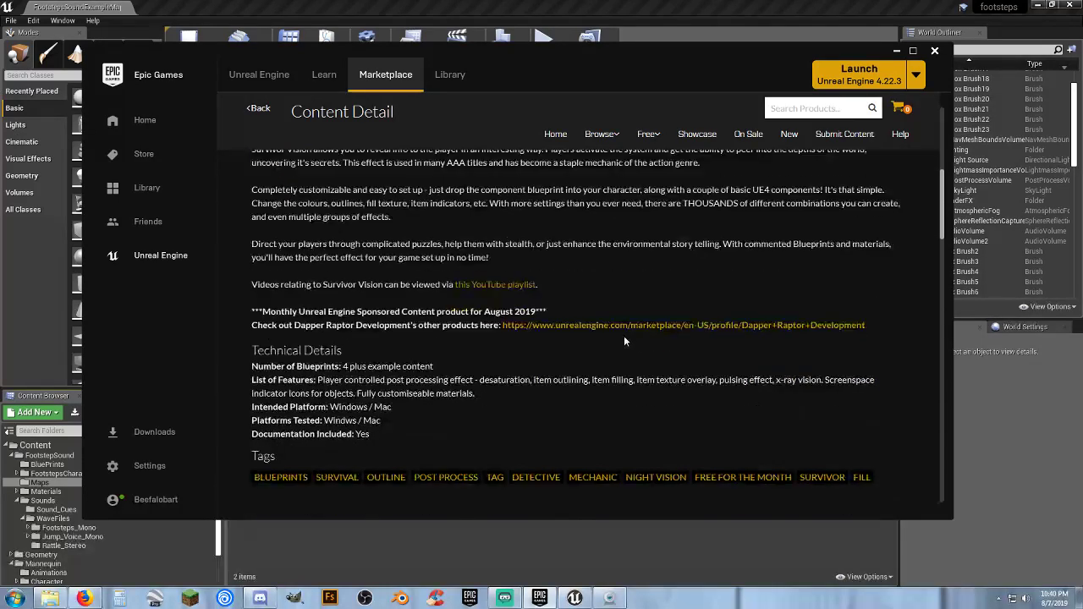
{"action": "scroll", "coordinate": [622, 335], "scroll_direction": "down", "scroll_amount": 2}
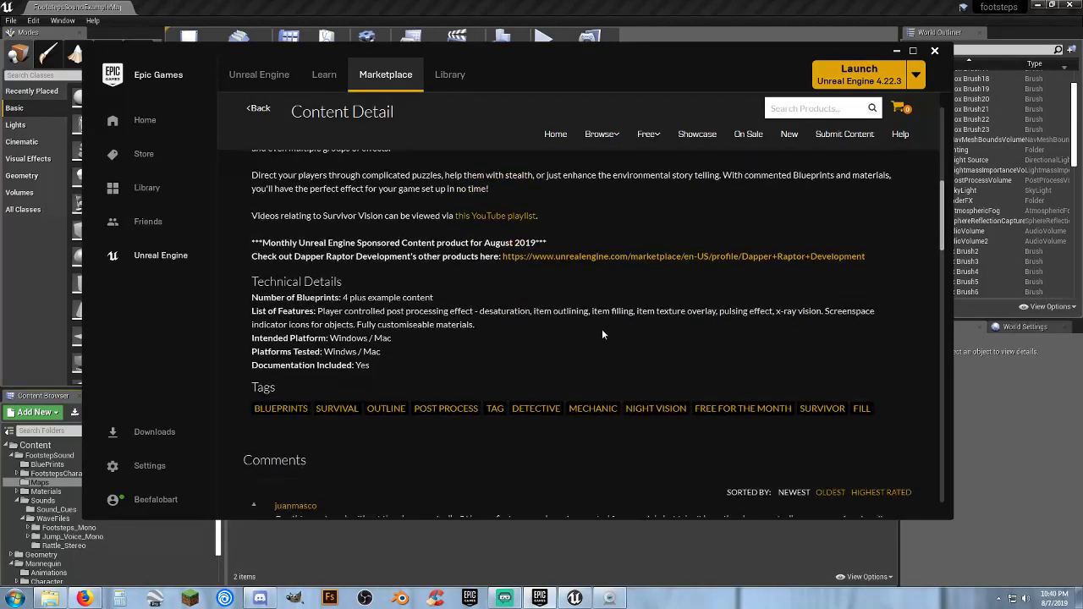
{"action": "scroll", "coordinate": [602, 334], "scroll_direction": "up", "scroll_amount": 3}
Return to the free-for-the-month products and open the Footsteps Sounds with Blueprint Setup page
{"action": "left_click", "coordinate": [256, 108]}
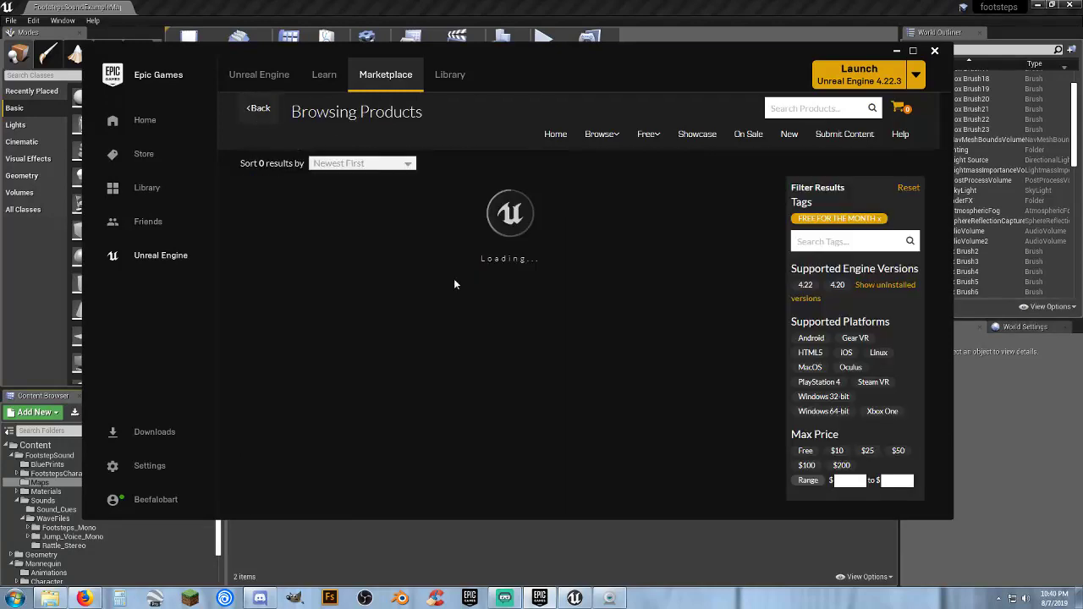
{"action": "left_click", "coordinate": [343, 444]}
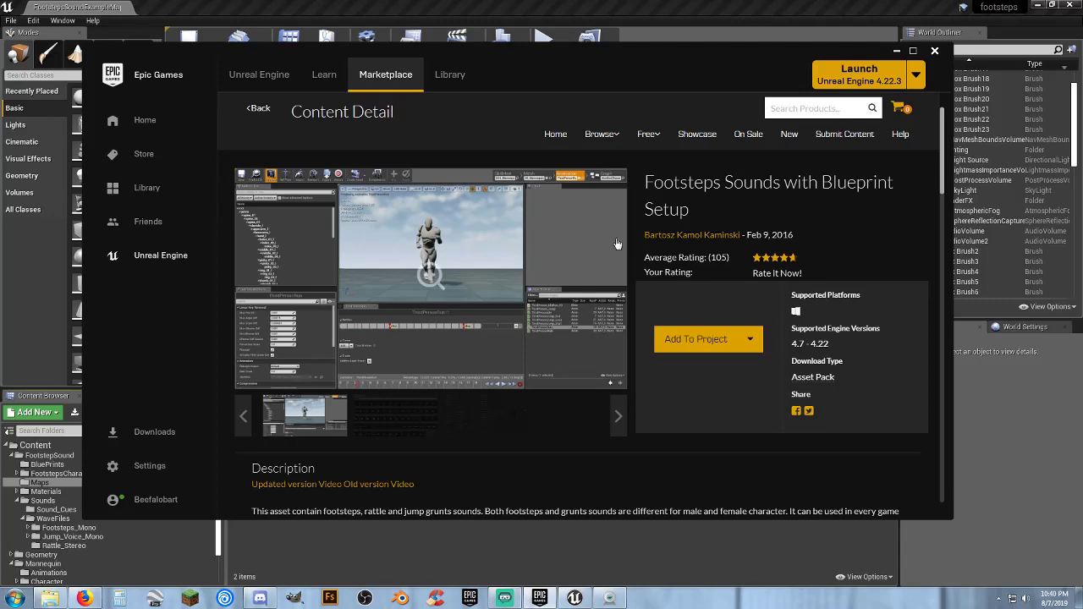
Read the description and technical details of the Footsteps Sounds with Blueprint Setup product
{"action": "scroll", "coordinate": [543, 282], "scroll_direction": "down", "scroll_amount": 6}
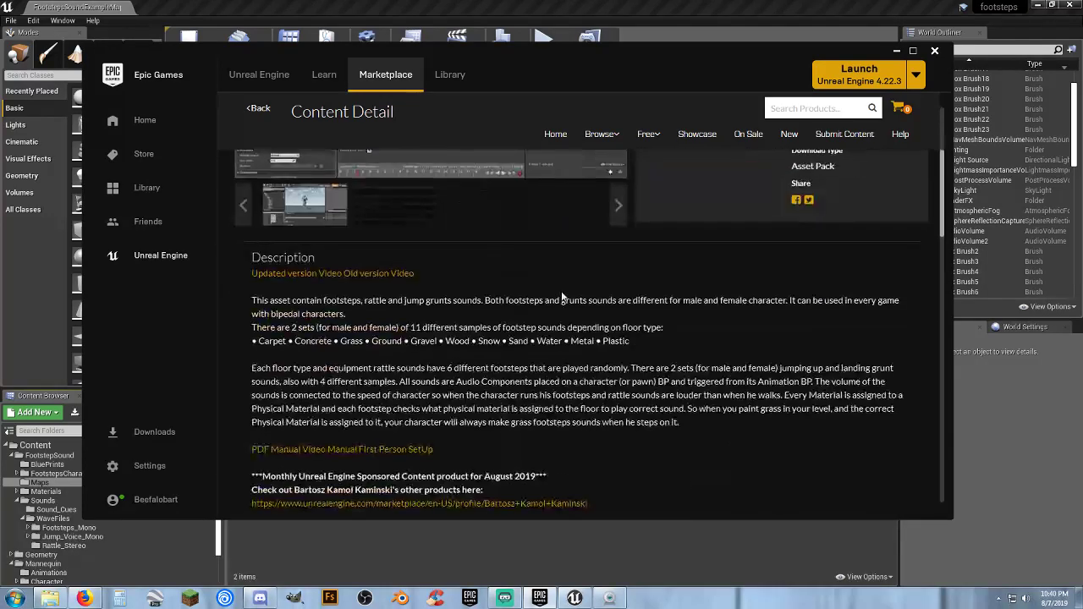
{"action": "scroll", "coordinate": [565, 292], "scroll_direction": "down", "scroll_amount": 1}
{"action": "scroll", "coordinate": [630, 327], "scroll_direction": "down", "scroll_amount": 10}
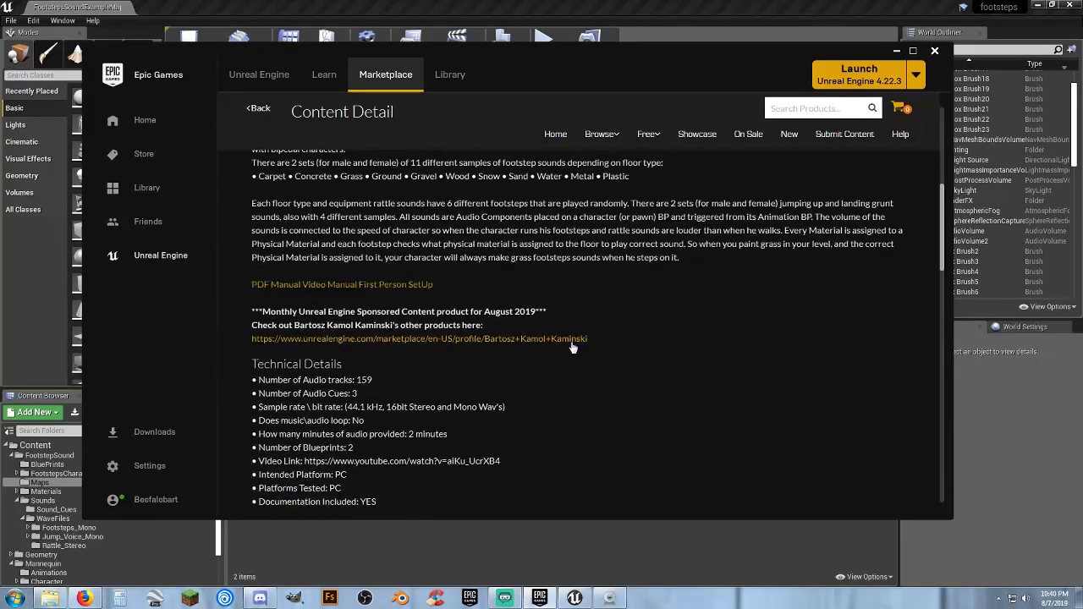
{"action": "scroll", "coordinate": [568, 352], "scroll_direction": "down", "scroll_amount": 1}
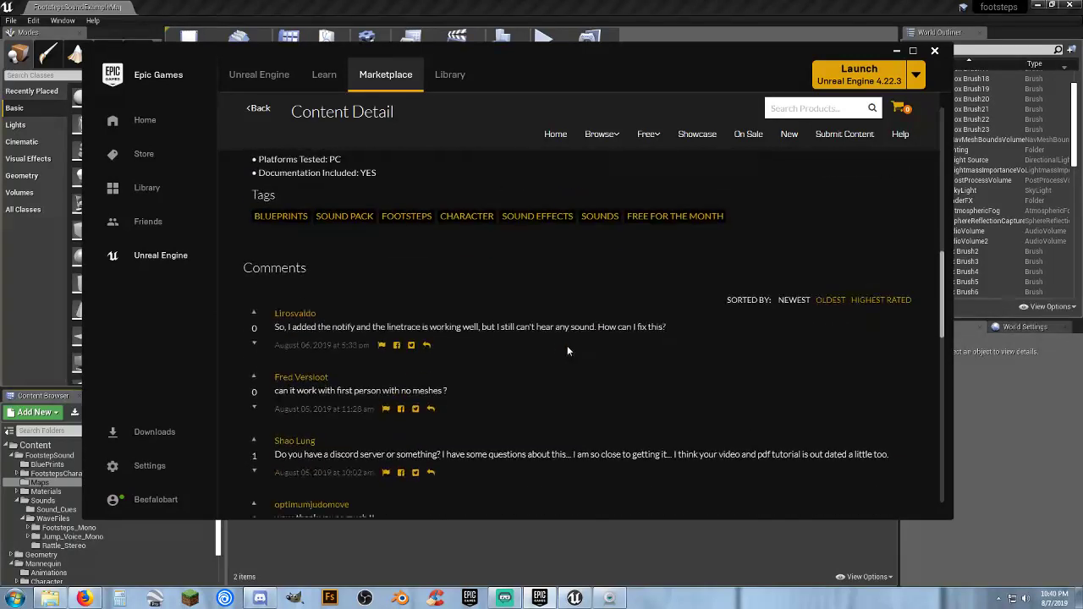
Read through the user comments and replies on the Footsteps Sounds product page
{"action": "scroll", "coordinate": [546, 376], "scroll_direction": "down", "scroll_amount": 4}
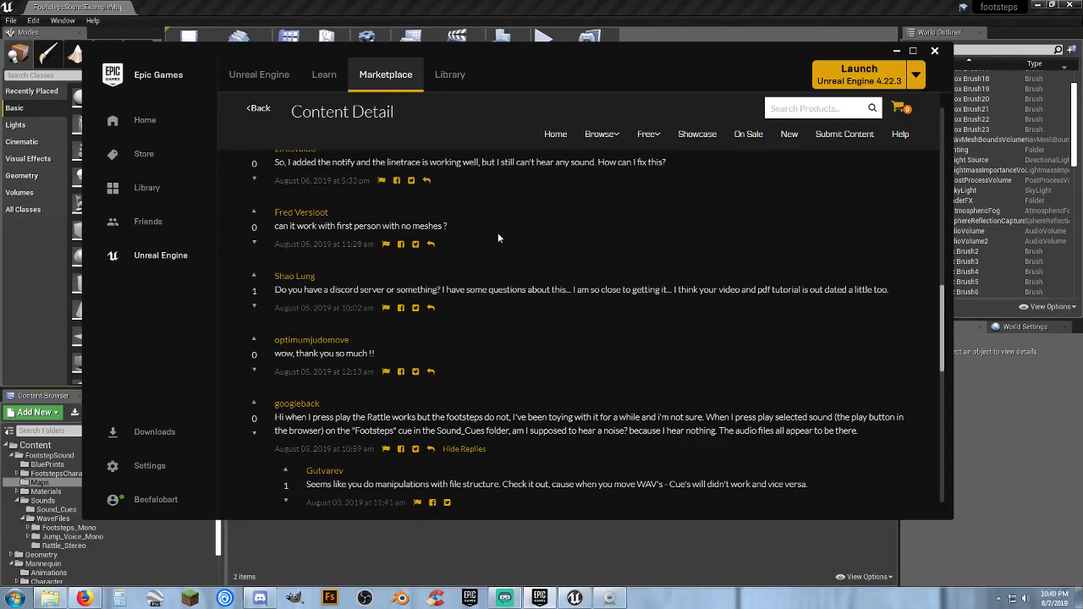
{"action": "scroll", "coordinate": [519, 258], "scroll_direction": "up", "scroll_amount": 1}
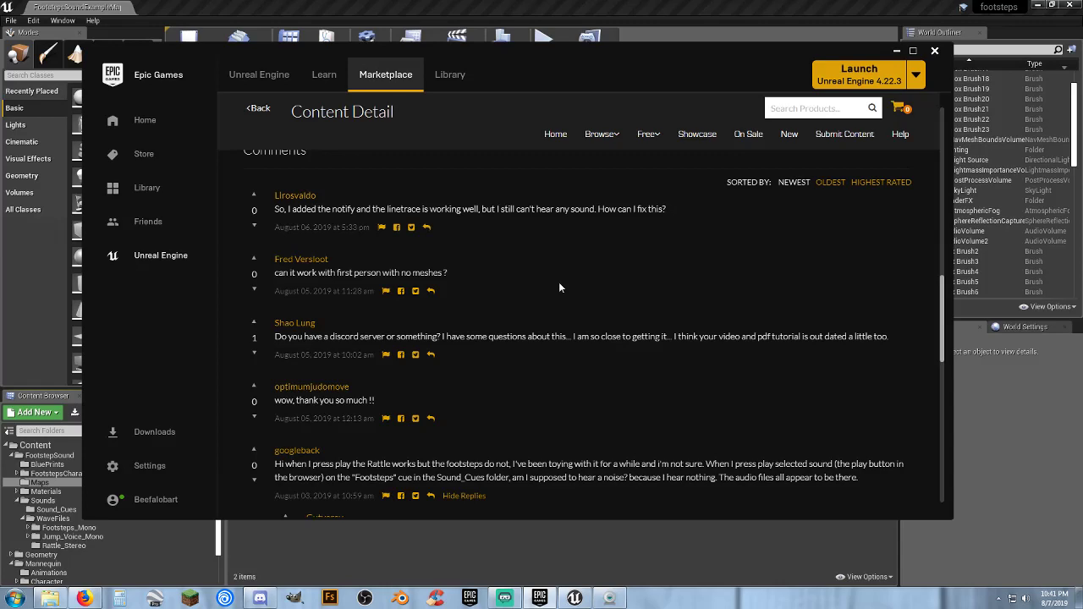
{"action": "scroll", "coordinate": [595, 317], "scroll_direction": "down", "scroll_amount": 1}
{"action": "scroll", "coordinate": [591, 357], "scroll_direction": "down", "scroll_amount": 1}
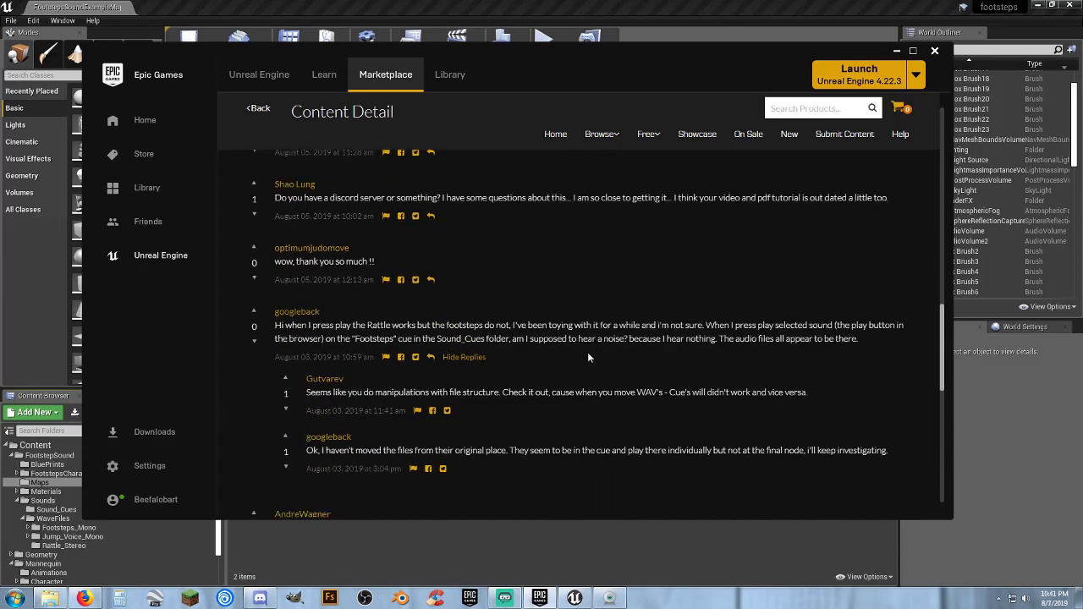
{"action": "scroll", "coordinate": [588, 365], "scroll_direction": "down", "scroll_amount": 1}
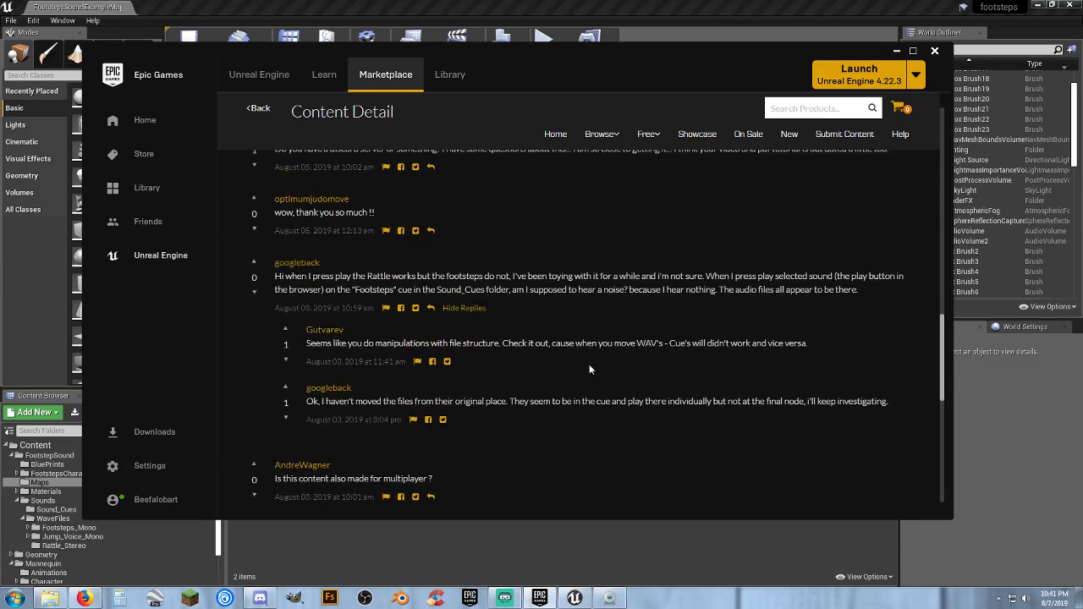
{"action": "scroll", "coordinate": [588, 363], "scroll_direction": "down", "scroll_amount": 1}
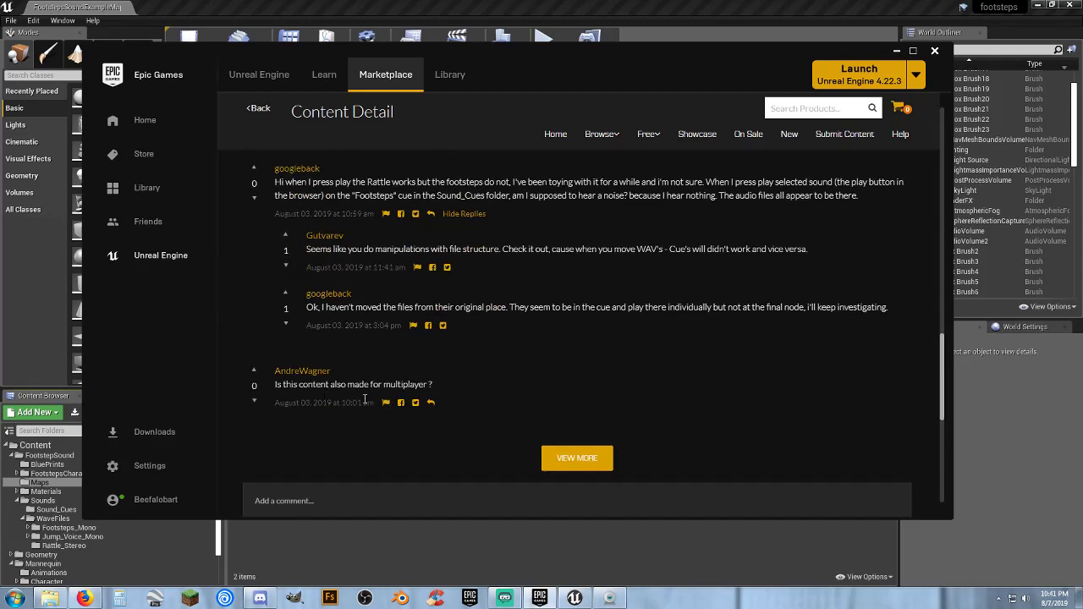
{"action": "scroll", "coordinate": [474, 382], "scroll_direction": "up", "scroll_amount": 10}
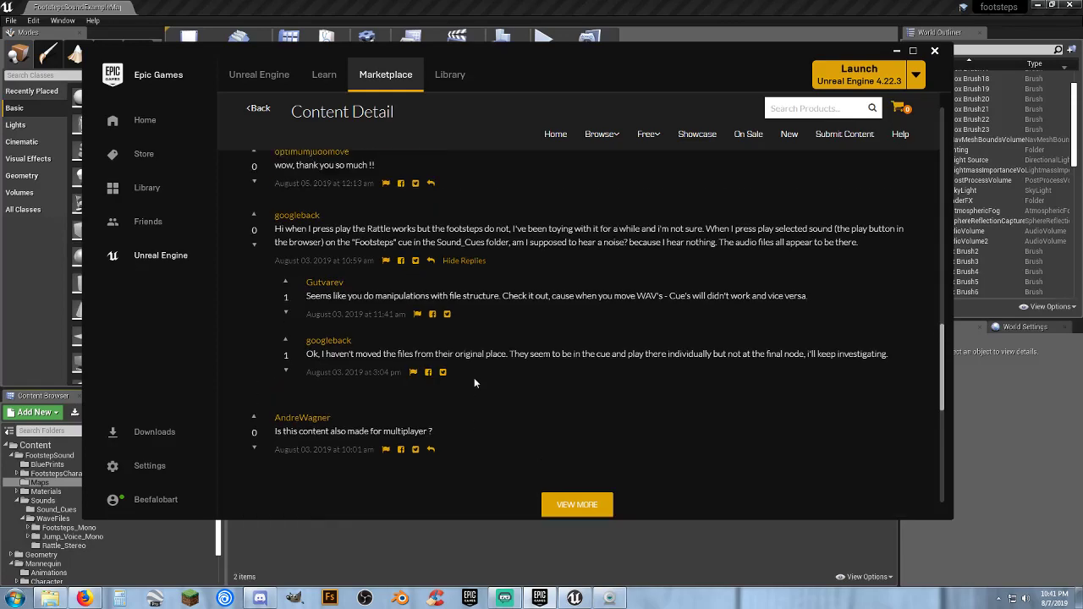
{"action": "scroll", "coordinate": [467, 382], "scroll_direction": "up", "scroll_amount": 10}
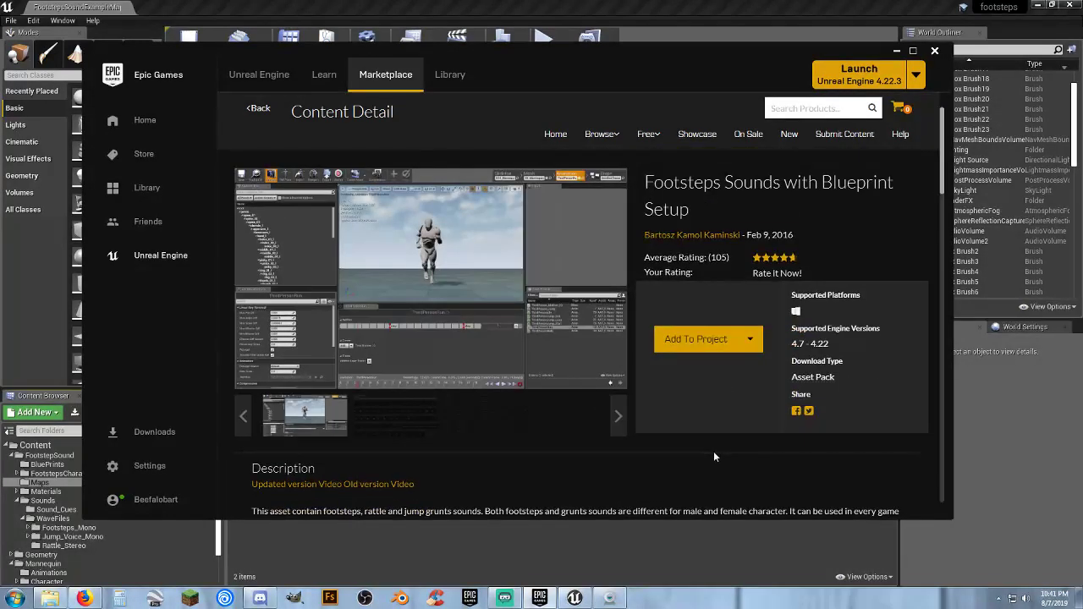
Return to the free-for-the-month products and look over the whole list
{"action": "left_click", "coordinate": [254, 110]}
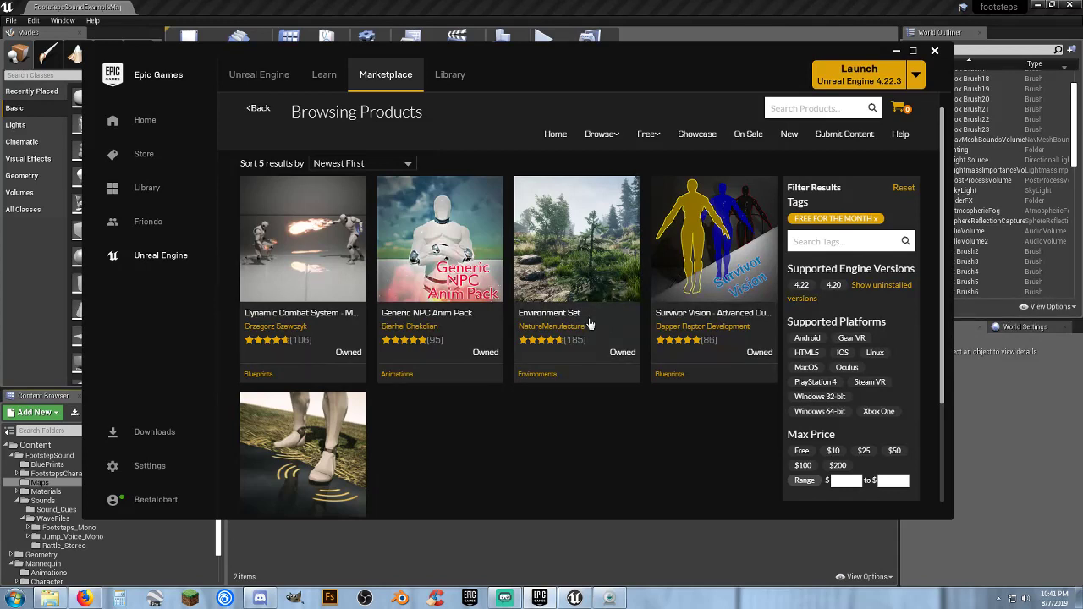
{"action": "scroll", "coordinate": [685, 408], "scroll_direction": "down", "scroll_amount": 1}
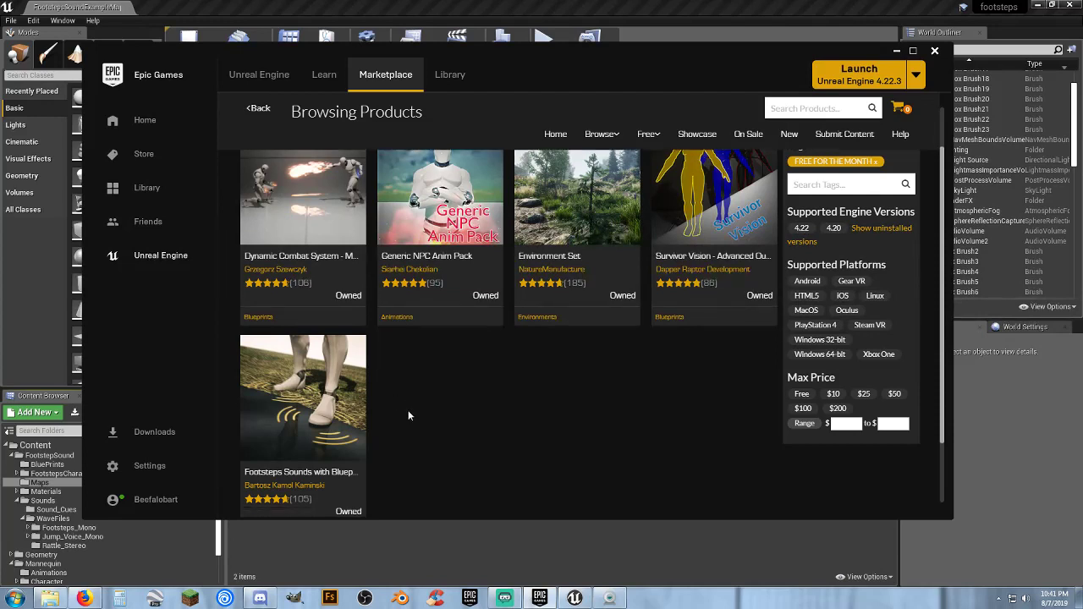
{"action": "scroll", "coordinate": [373, 405], "scroll_direction": "down", "scroll_amount": 1}
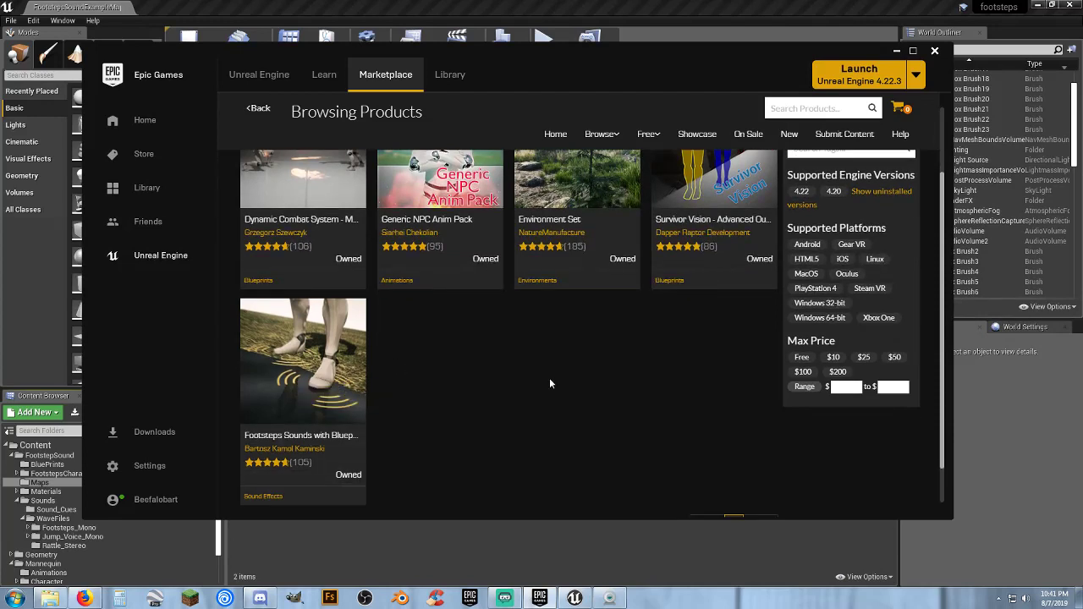
{"action": "scroll", "coordinate": [549, 384], "scroll_direction": "up", "scroll_amount": 1}
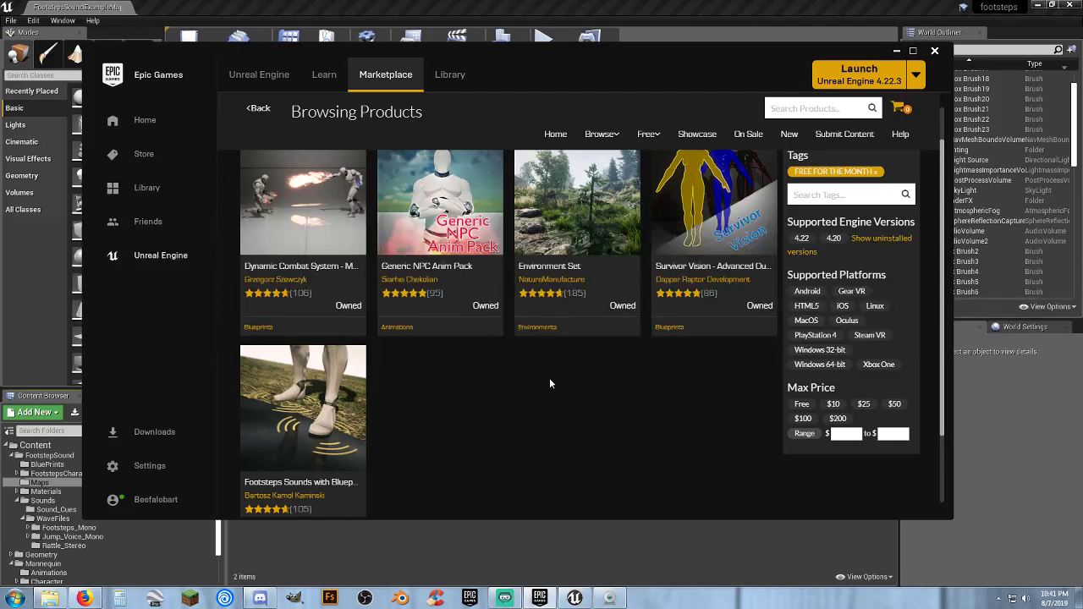
{"action": "scroll", "coordinate": [508, 391], "scroll_direction": "up", "scroll_amount": 1}
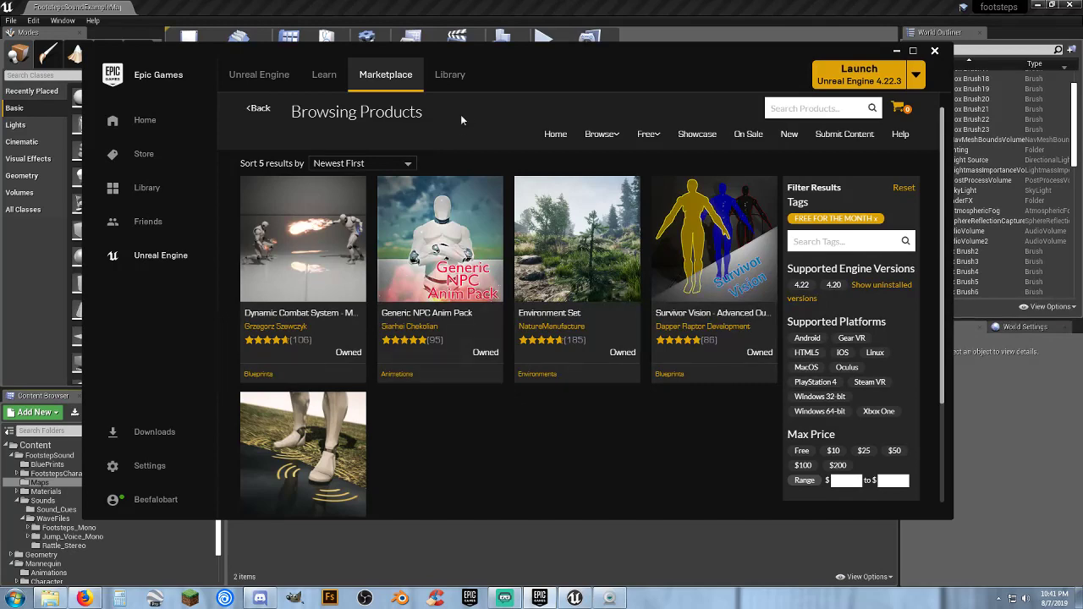
Switch back to the Unreal Editor, open the WaveFiles folder under FootstepSound's Sounds, and look through the project's folder tree
{"action": "left_click", "coordinate": [896, 52]}
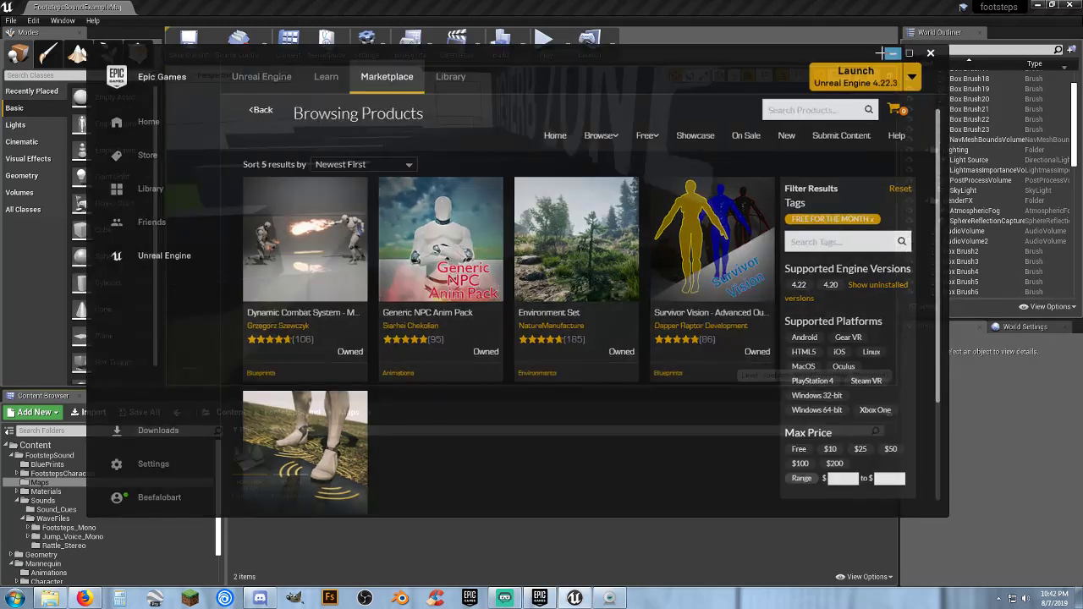
{"action": "right_click_drag", "start_coordinate": [638, 192], "coordinate": [634, 191]}
{"action": "right_click_drag", "start_coordinate": [585, 241], "coordinate": [492, 216]}
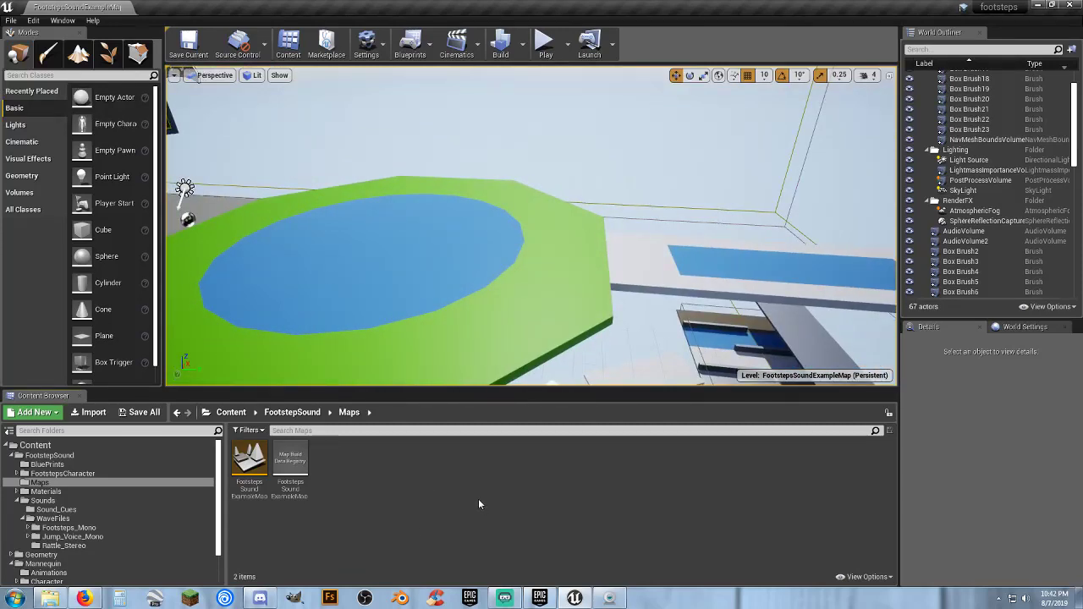
{"action": "left_click", "coordinate": [66, 520]}
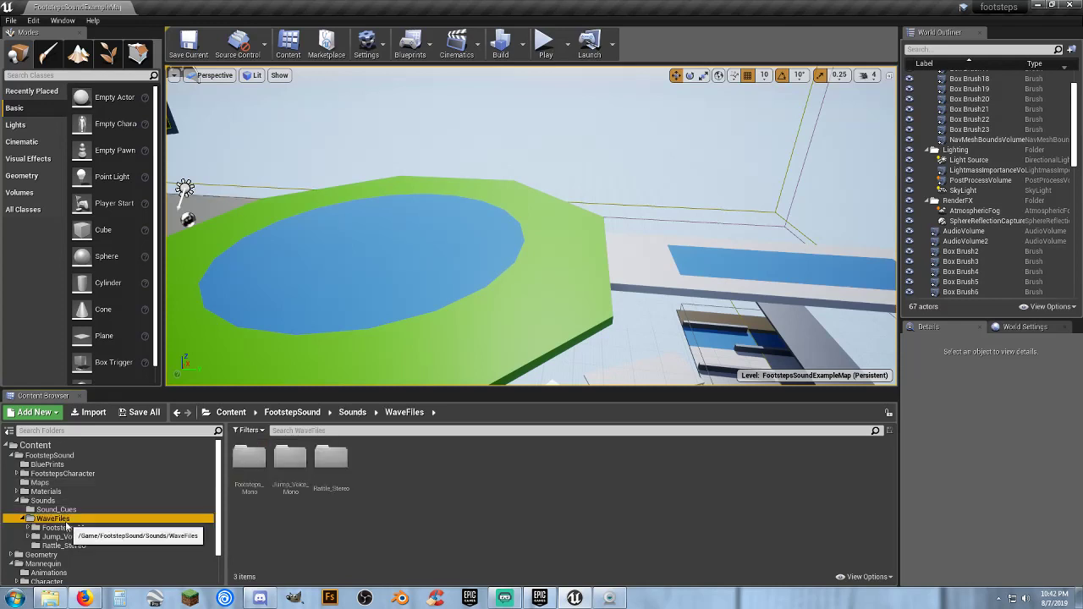
{"action": "scroll", "coordinate": [70, 524], "scroll_direction": "down", "scroll_amount": 2}
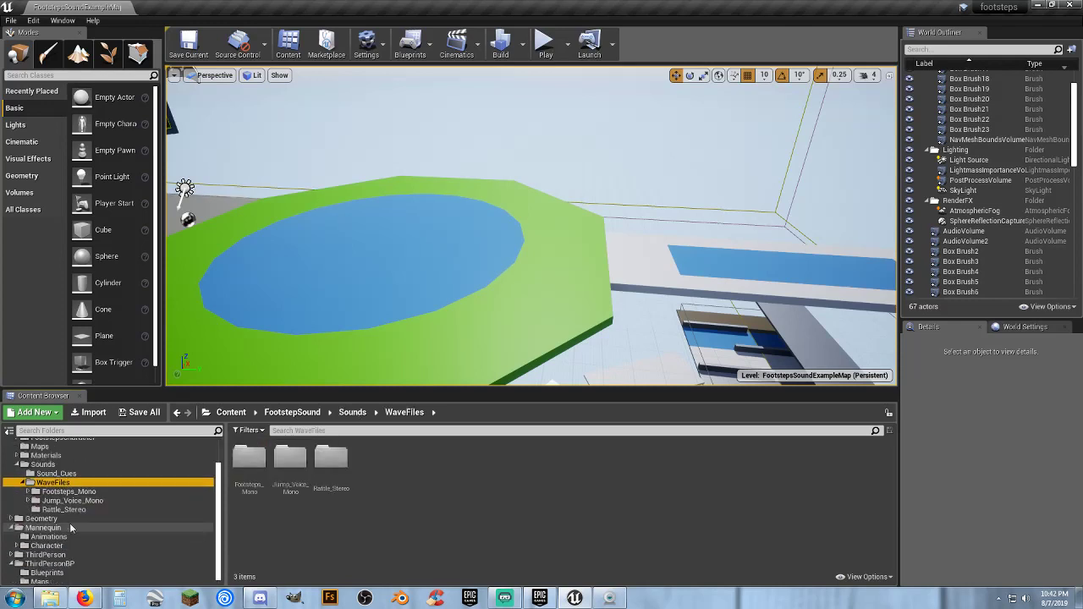
{"action": "scroll", "coordinate": [96, 500], "scroll_direction": "up", "scroll_amount": 2}
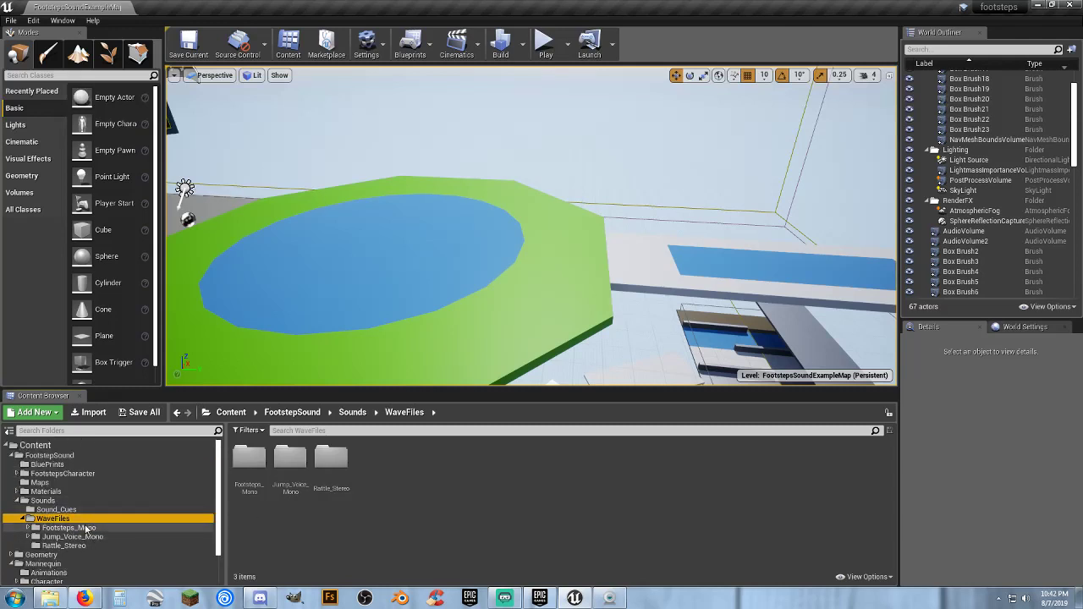
{"action": "scroll", "coordinate": [72, 526], "scroll_direction": "down", "scroll_amount": 2}
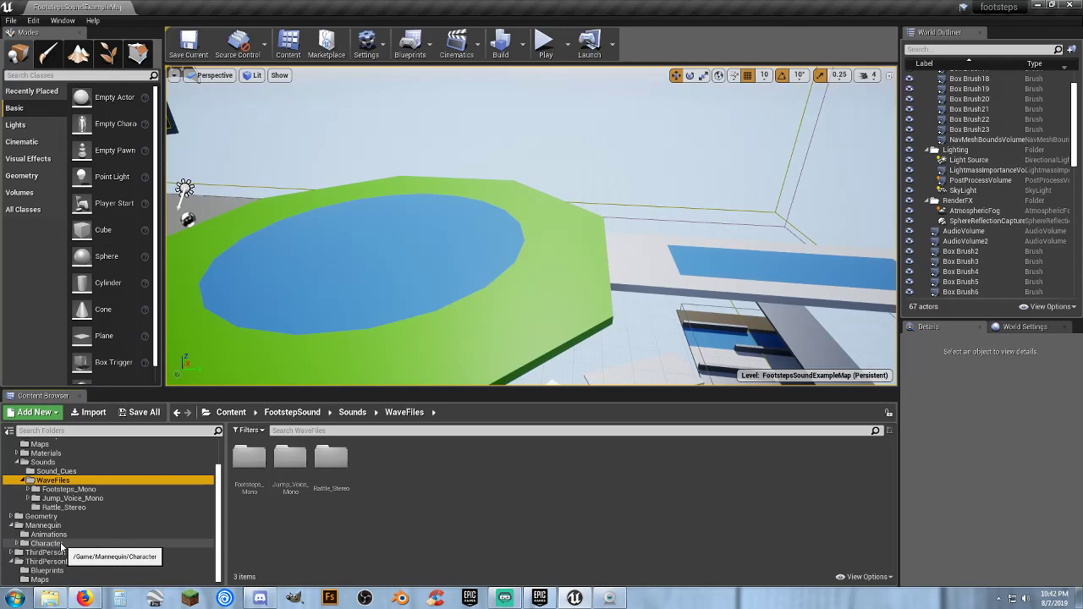
{"action": "left_click", "coordinate": [465, 514]}
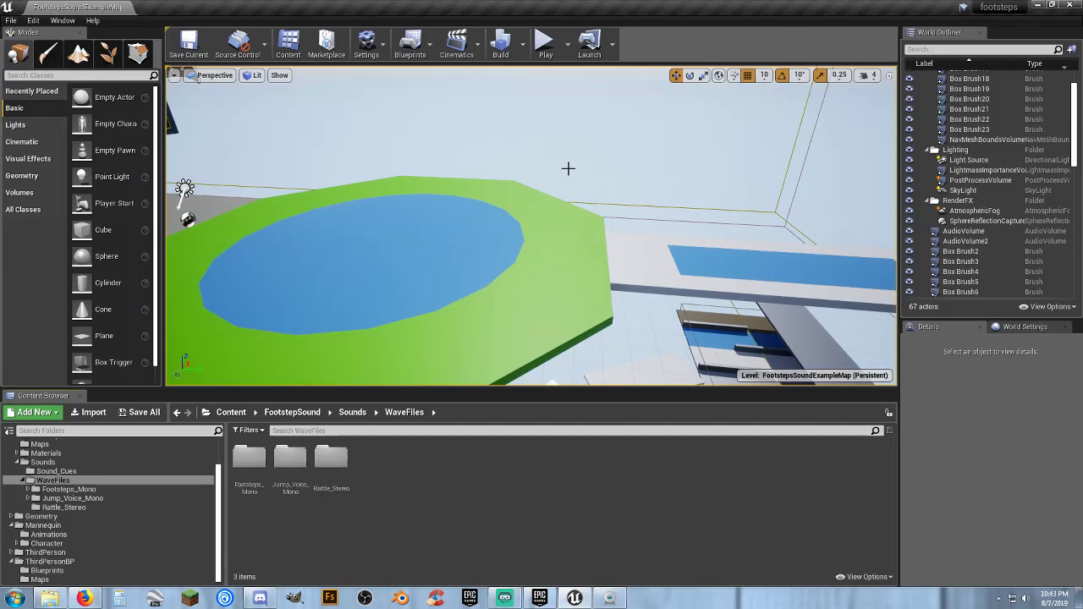
{"action": "mouse_move", "coordinate": [563, 166]}
{"action": "right_mouse_down"}
{"action": "mouse_move", "coordinate": [482, 161]}
{"action": "mouse_move", "coordinate": [415, 114]}
{"action": "mouse_move", "coordinate": [245, 127]}
{"action": "mouse_move", "coordinate": [363, 144]}
{"action": "mouse_move", "coordinate": [482, 127]}
{"action": "mouse_move", "coordinate": [626, 135]}
{"action": "mouse_move", "coordinate": [508, 161]}
{"action": "mouse_move", "coordinate": [546, 166]}
{"action": "right_mouse_up"}
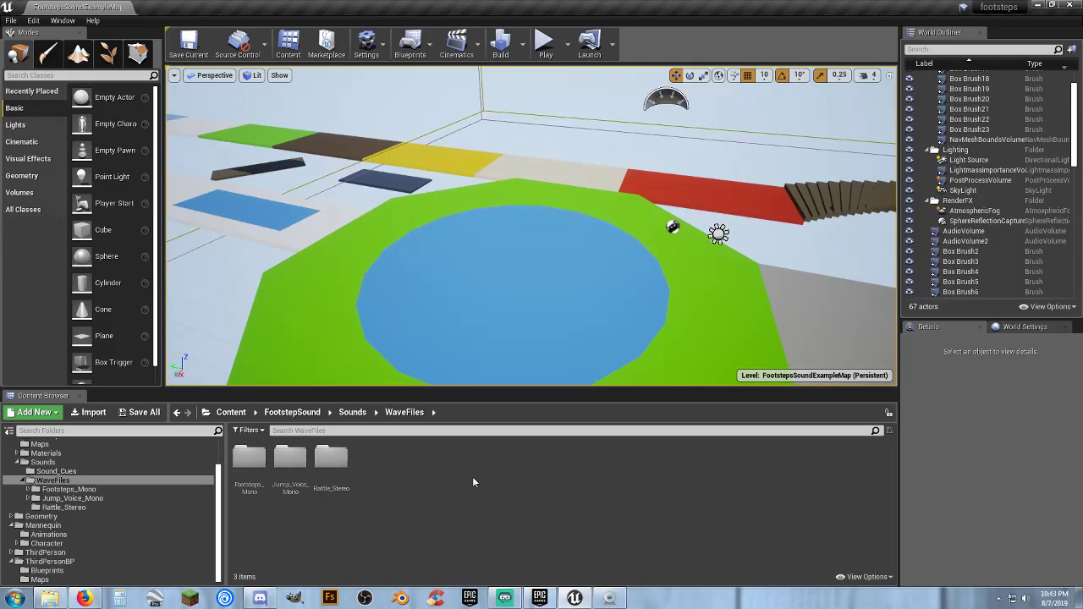
{"action": "right_click_drag", "start_coordinate": [556, 283], "coordinate": [609, 280]}
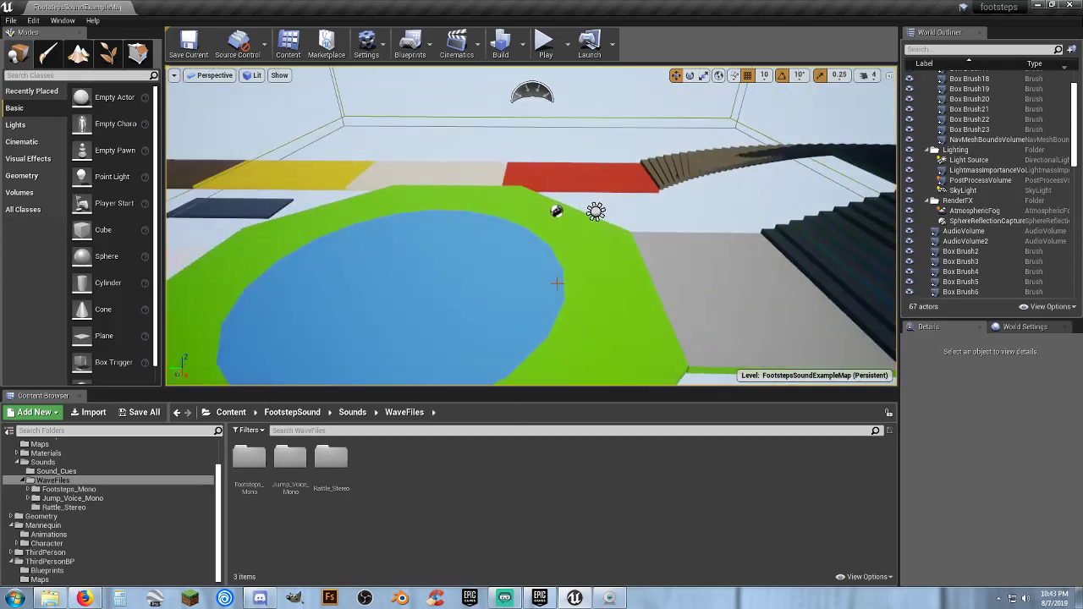